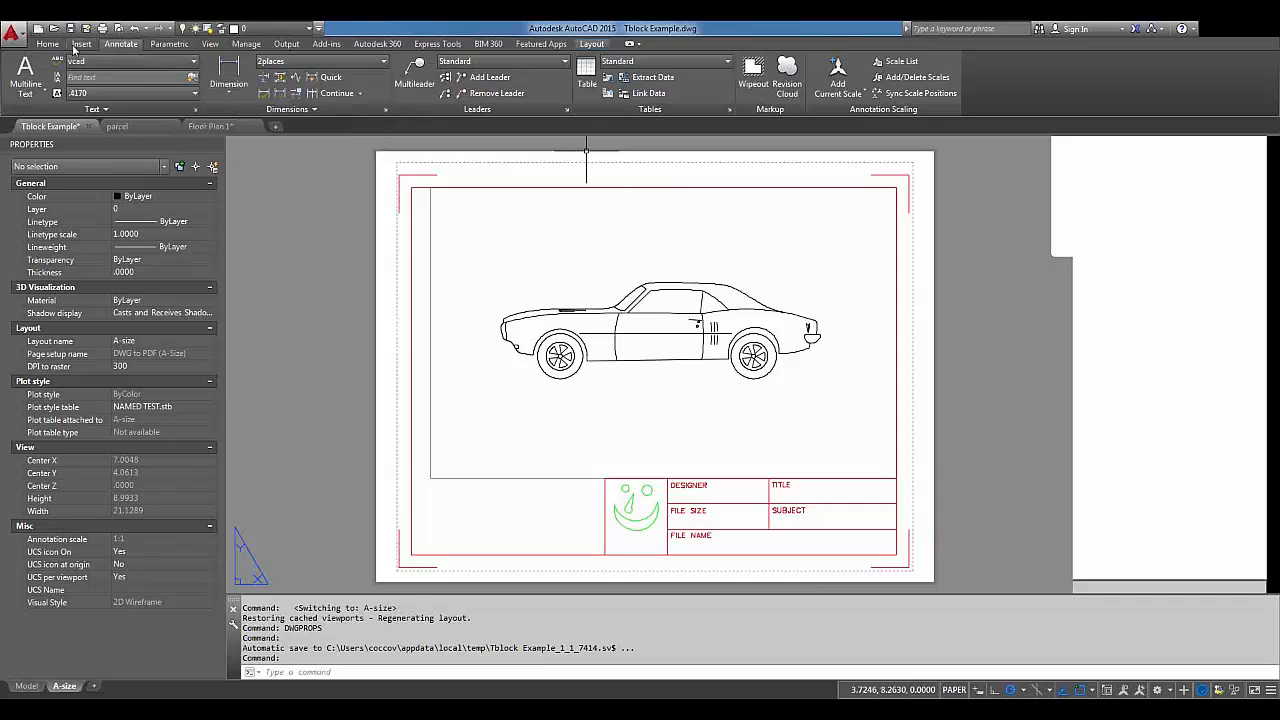
Start inserting a field from the Insert tab and move the Field dialog up and left.
click(73, 44)
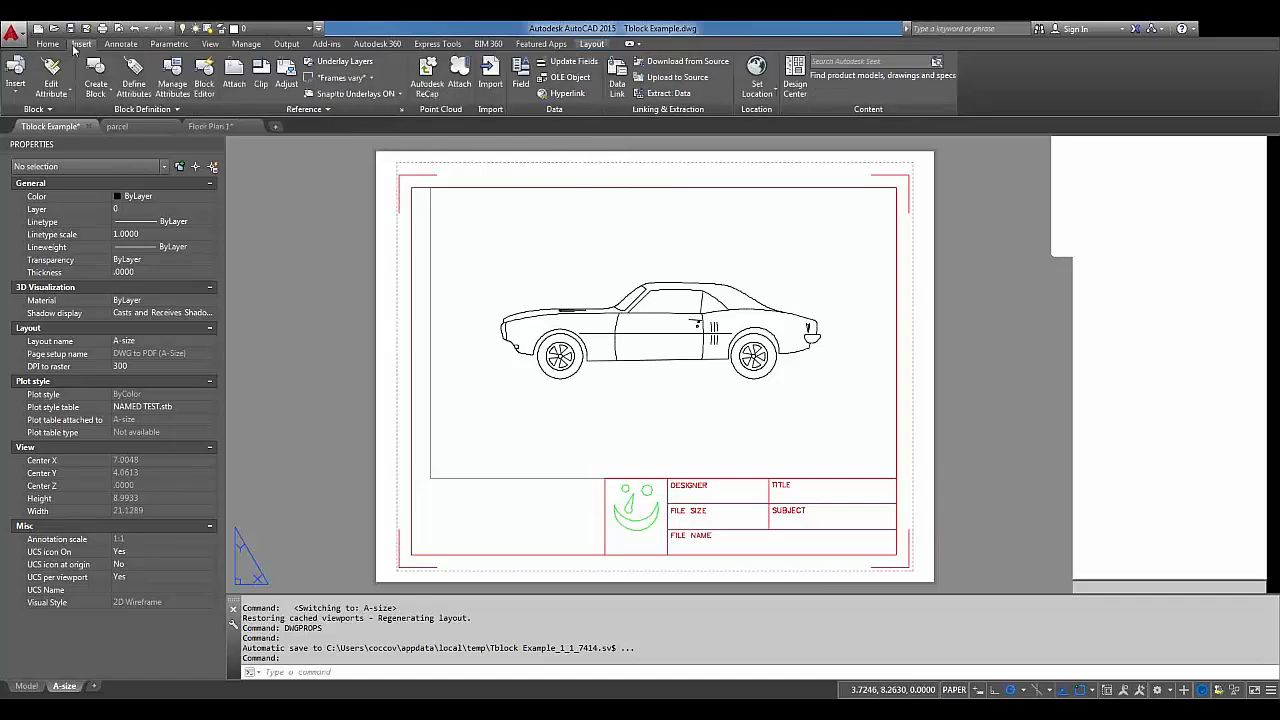
click(519, 86)
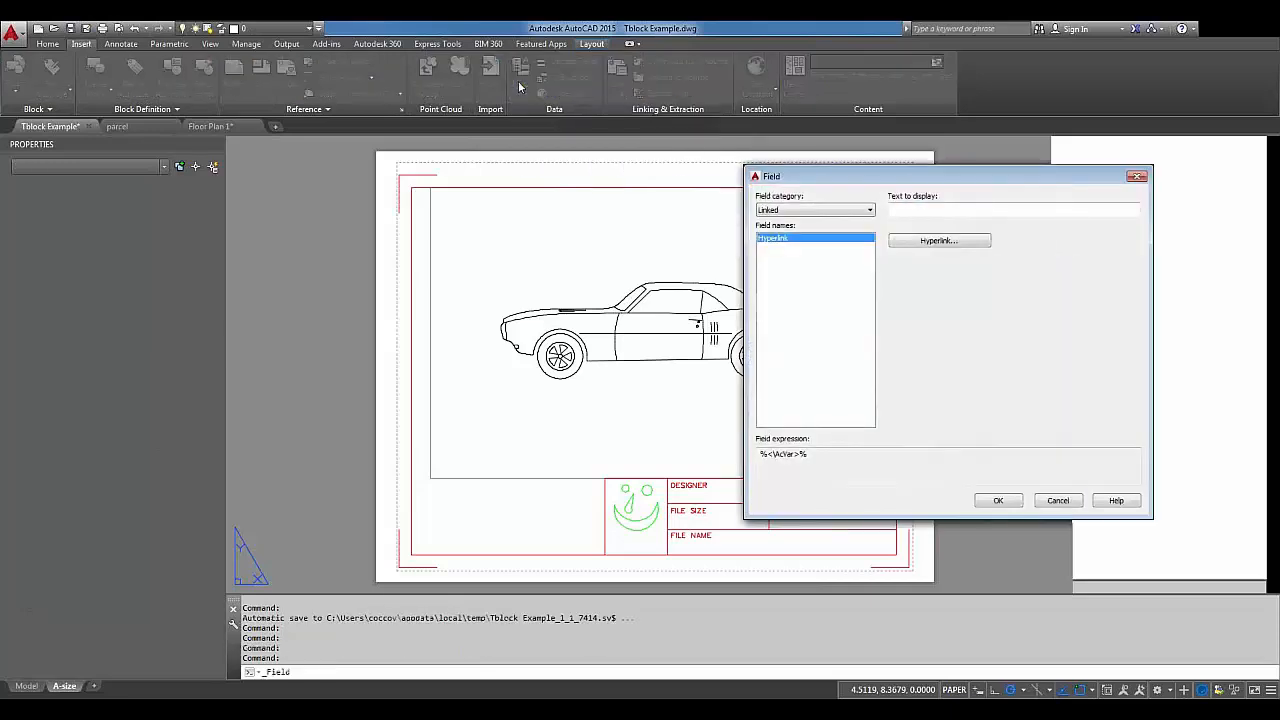
drag(797, 171, 530, 154)
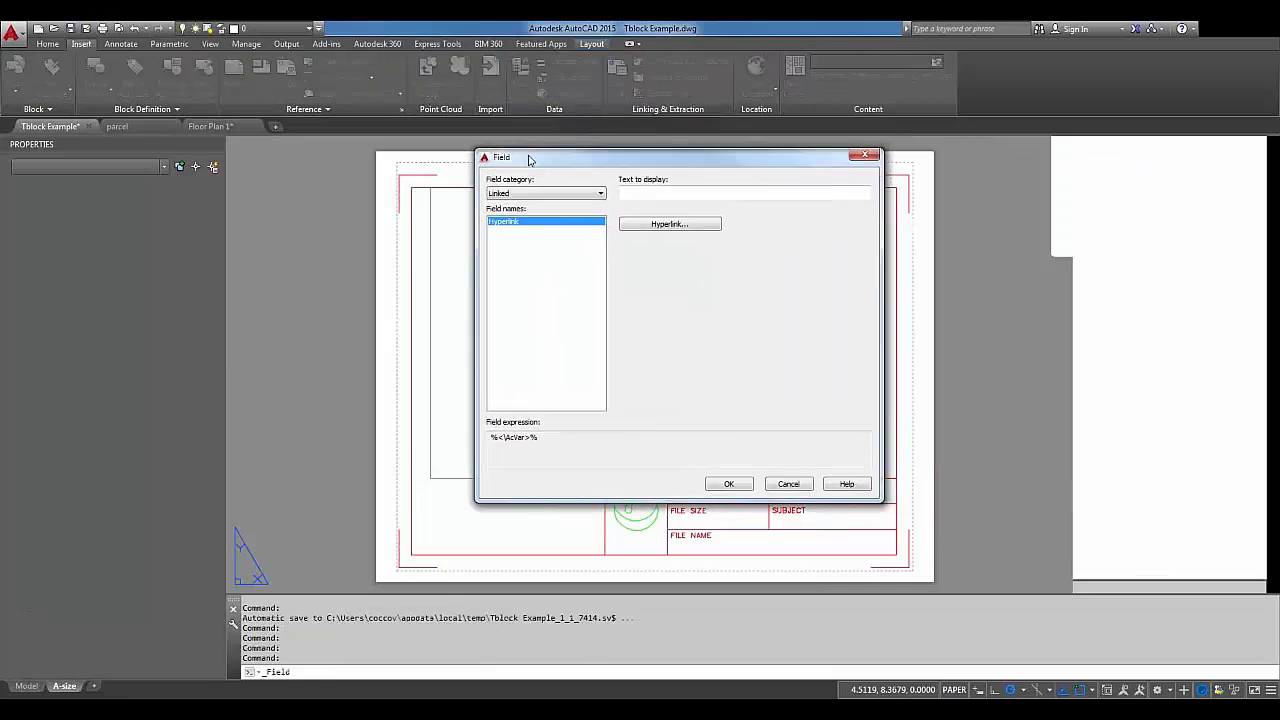
Set the field category to All, then to Date & Time, showing CreateDate in yyyy-MM-dd format.
click(558, 193)
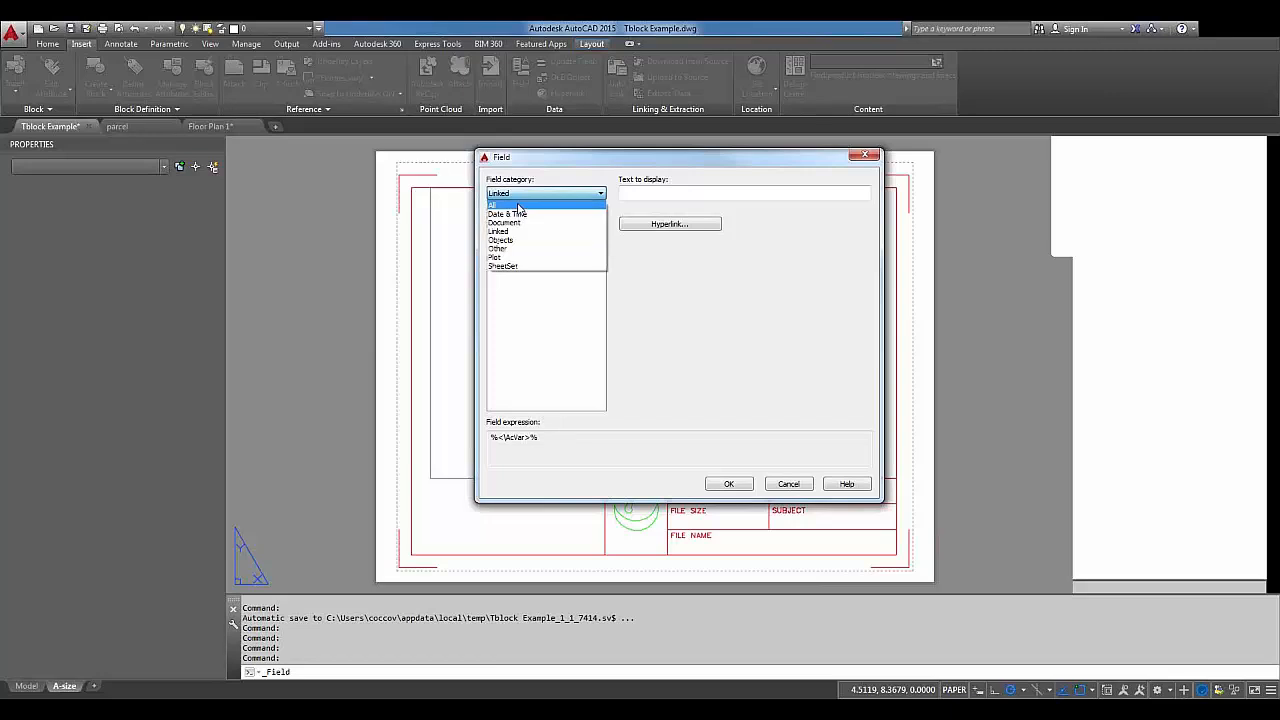
click(518, 205)
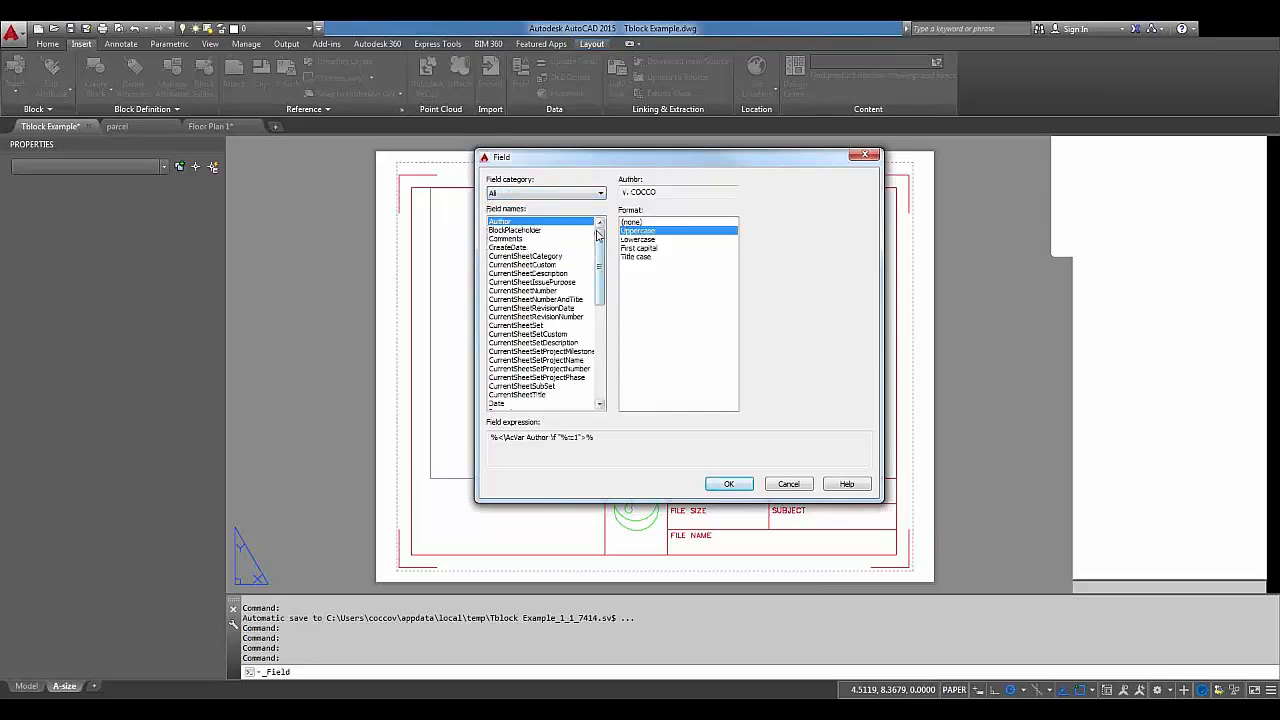
mouse_move(601, 254)
mouse_down()
mouse_move(603, 322)
mouse_move(612, 240)
mouse_move(605, 250)
mouse_up()
click(588, 195)
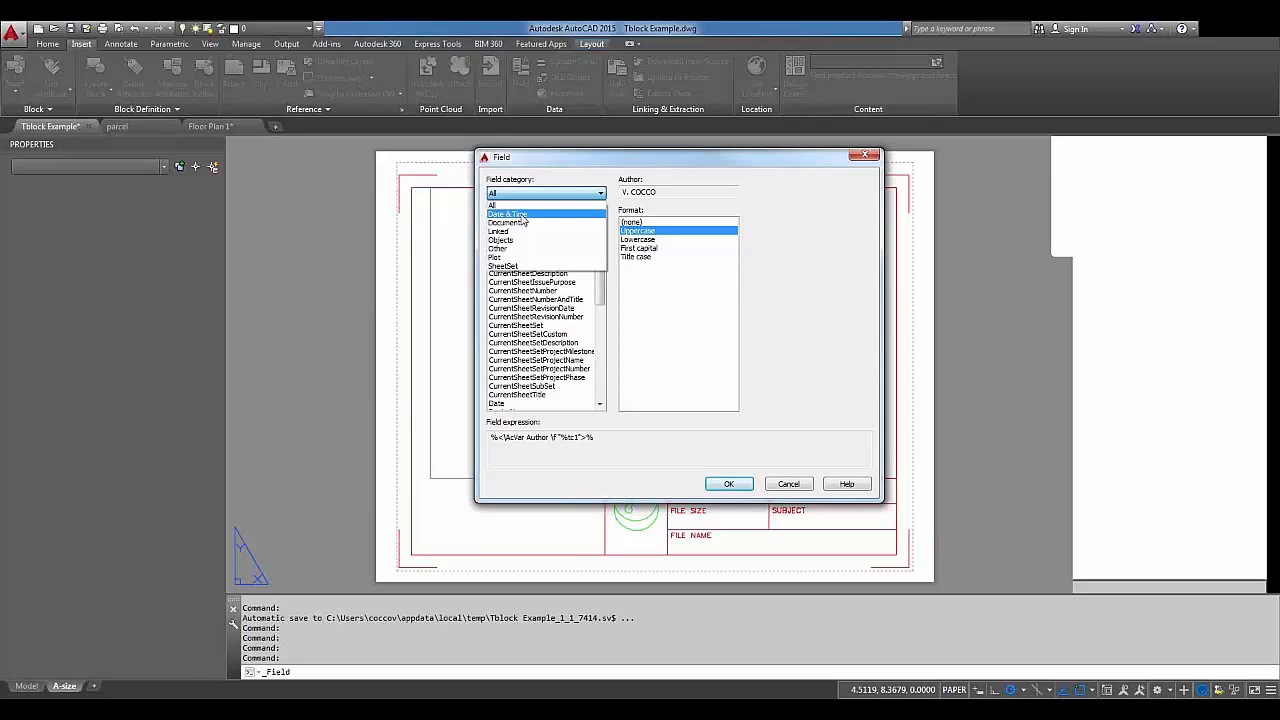
click(520, 215)
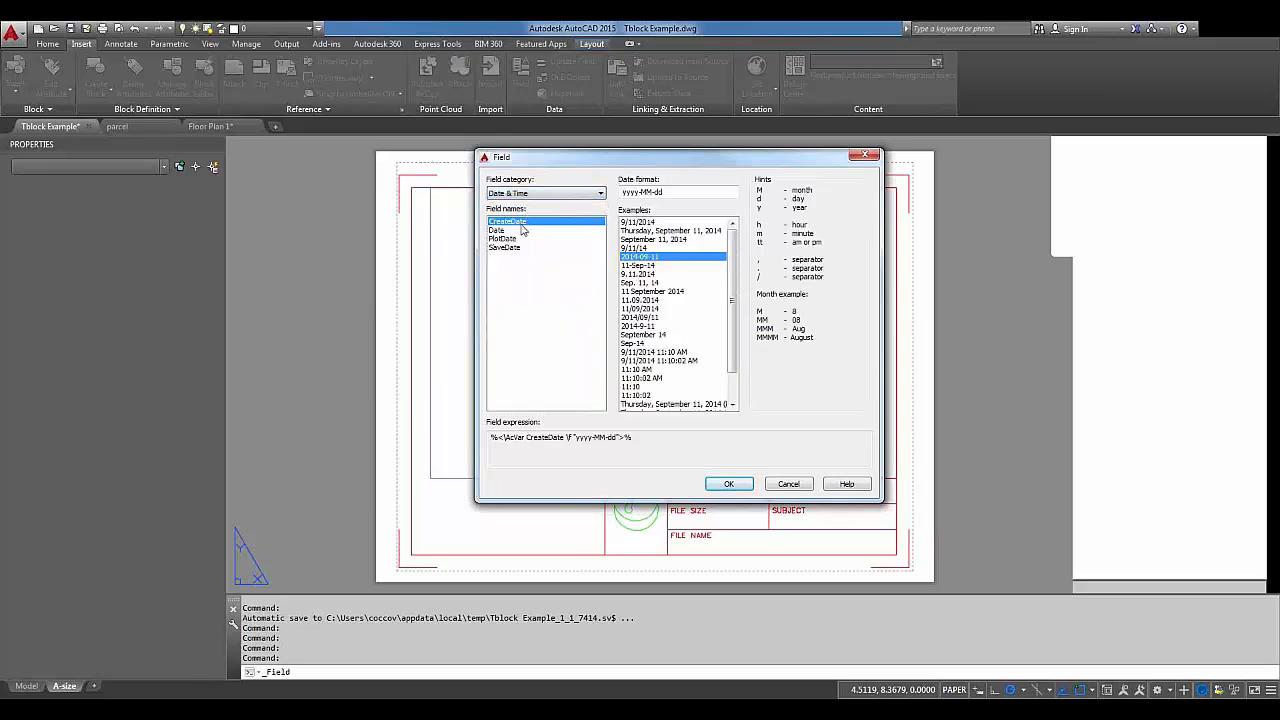
Preview the Date, SaveDate and PlotDate fields, then show the Document category with Author, Filename and Title.
click(499, 230)
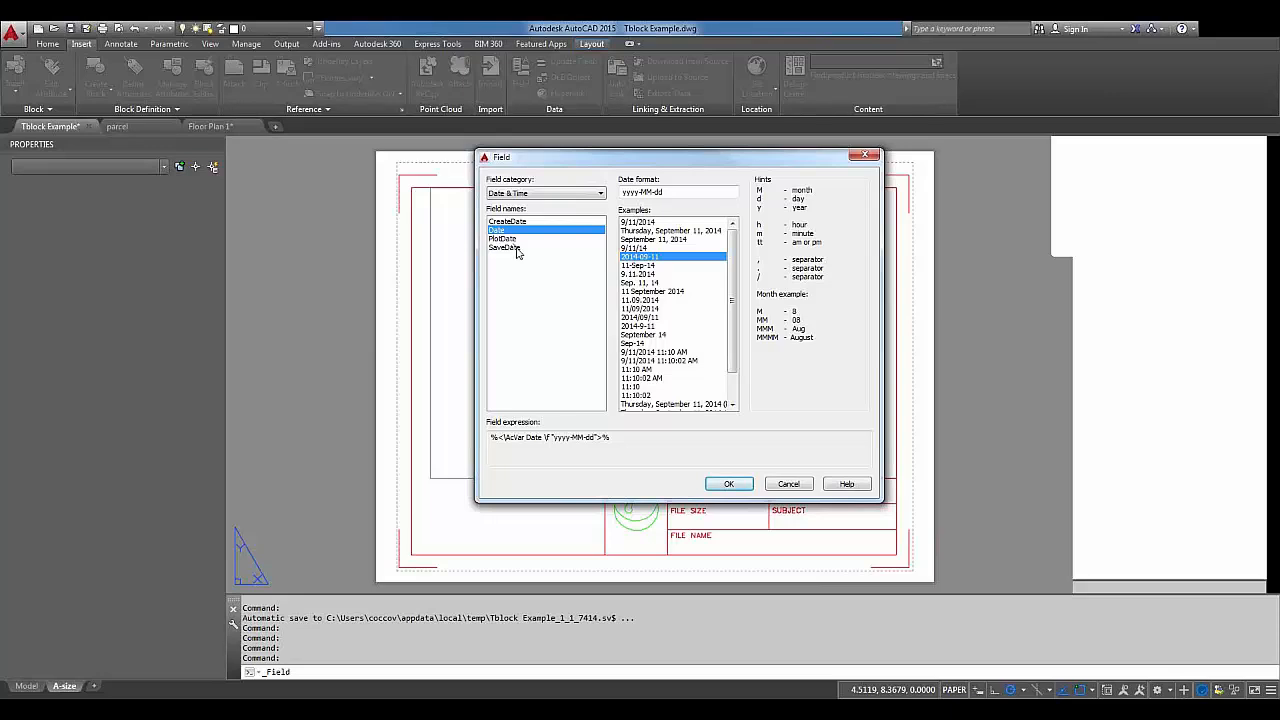
click(510, 247)
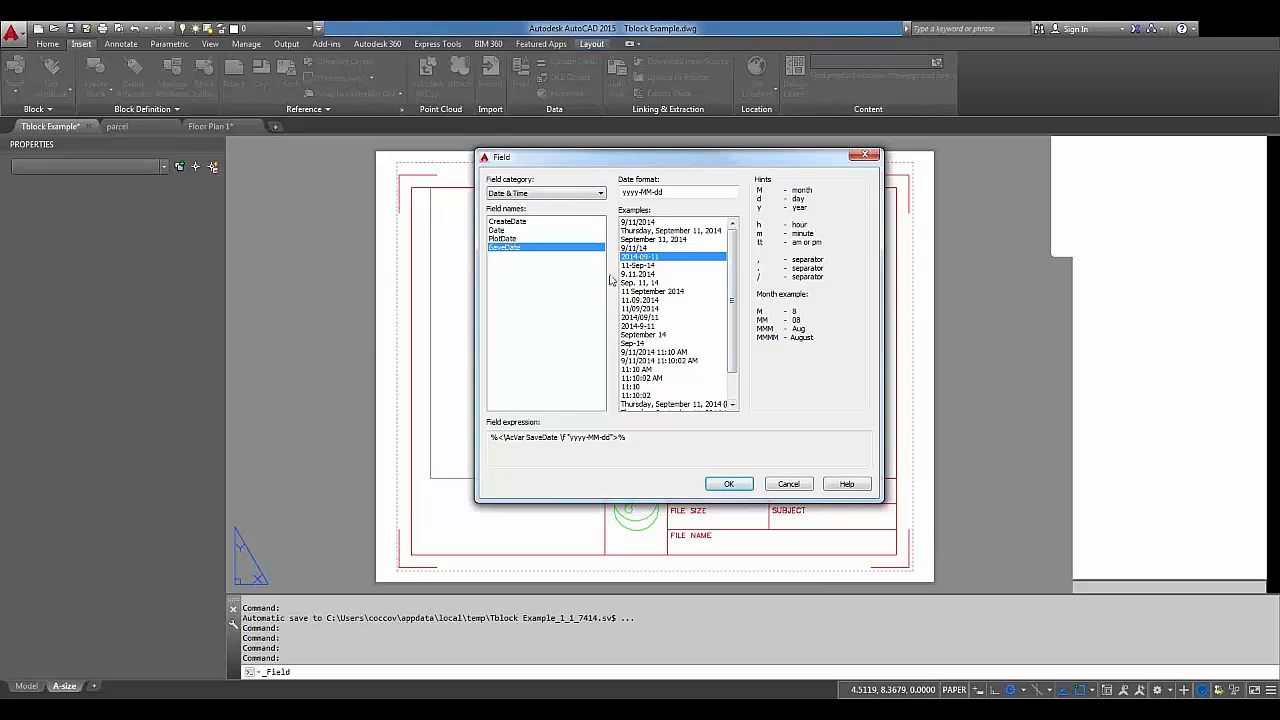
click(517, 239)
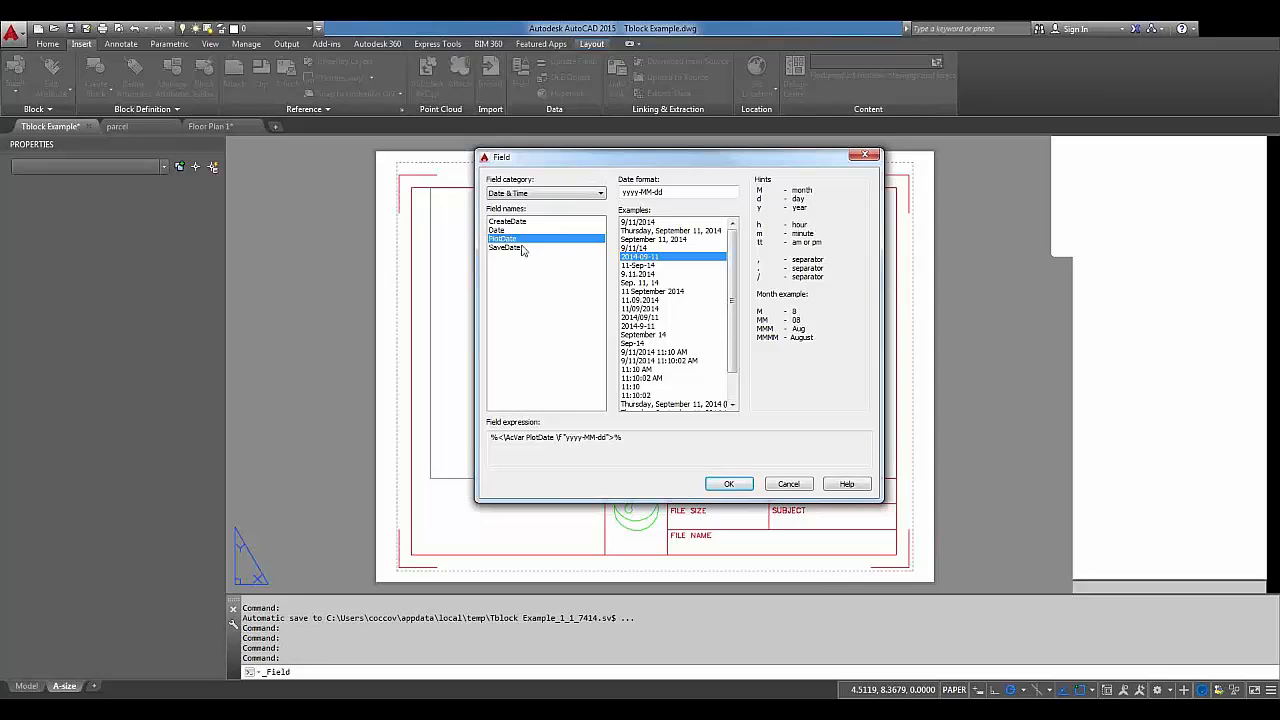
click(517, 194)
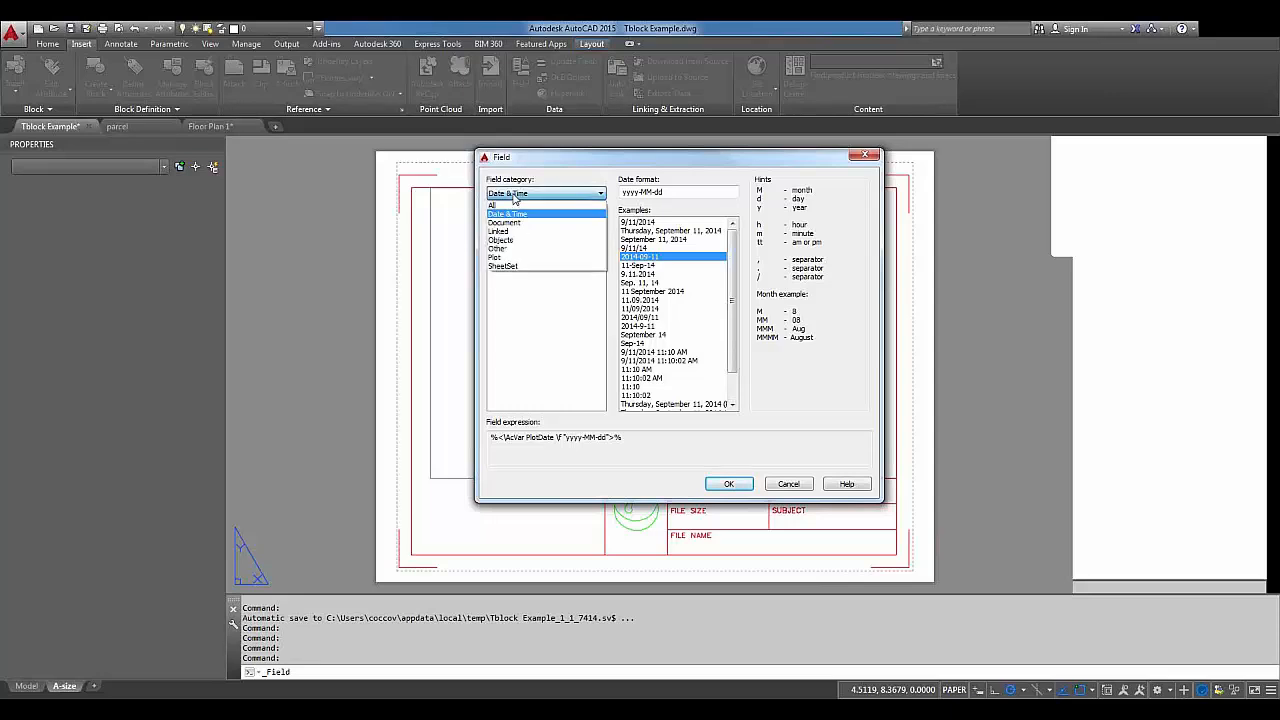
click(512, 223)
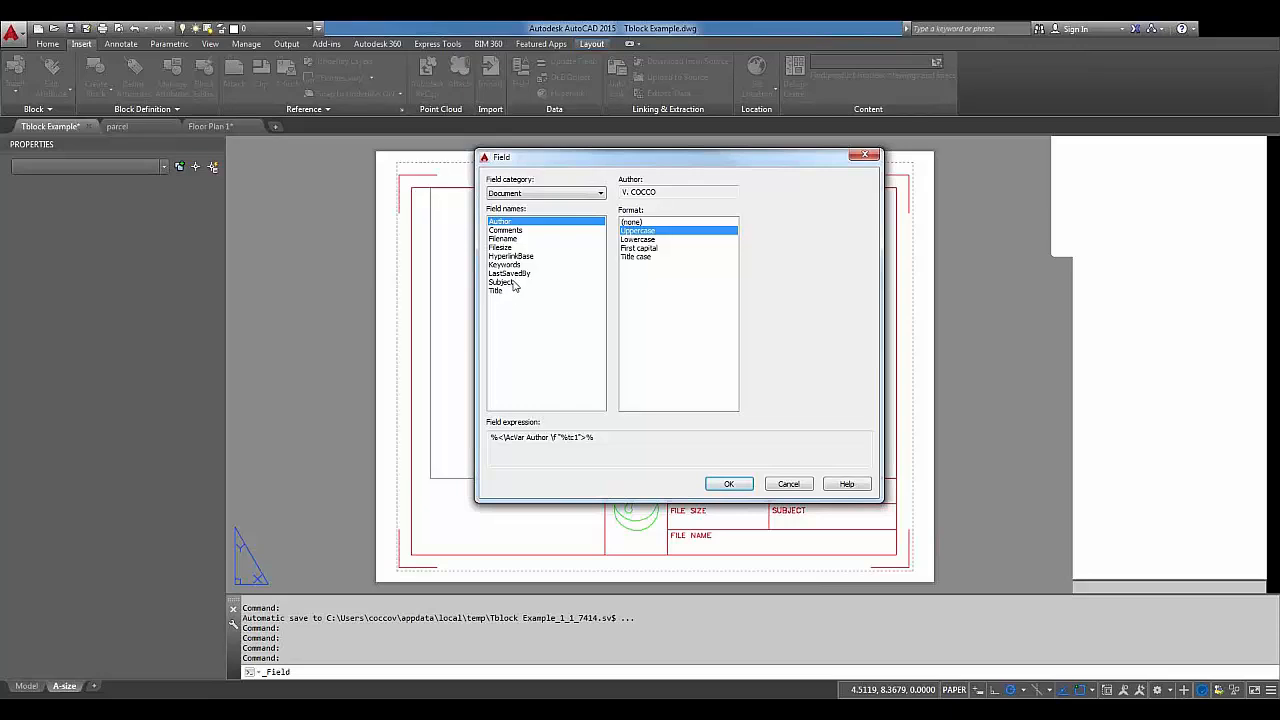
Switch the field category to Linked, then to Objects.
click(565, 195)
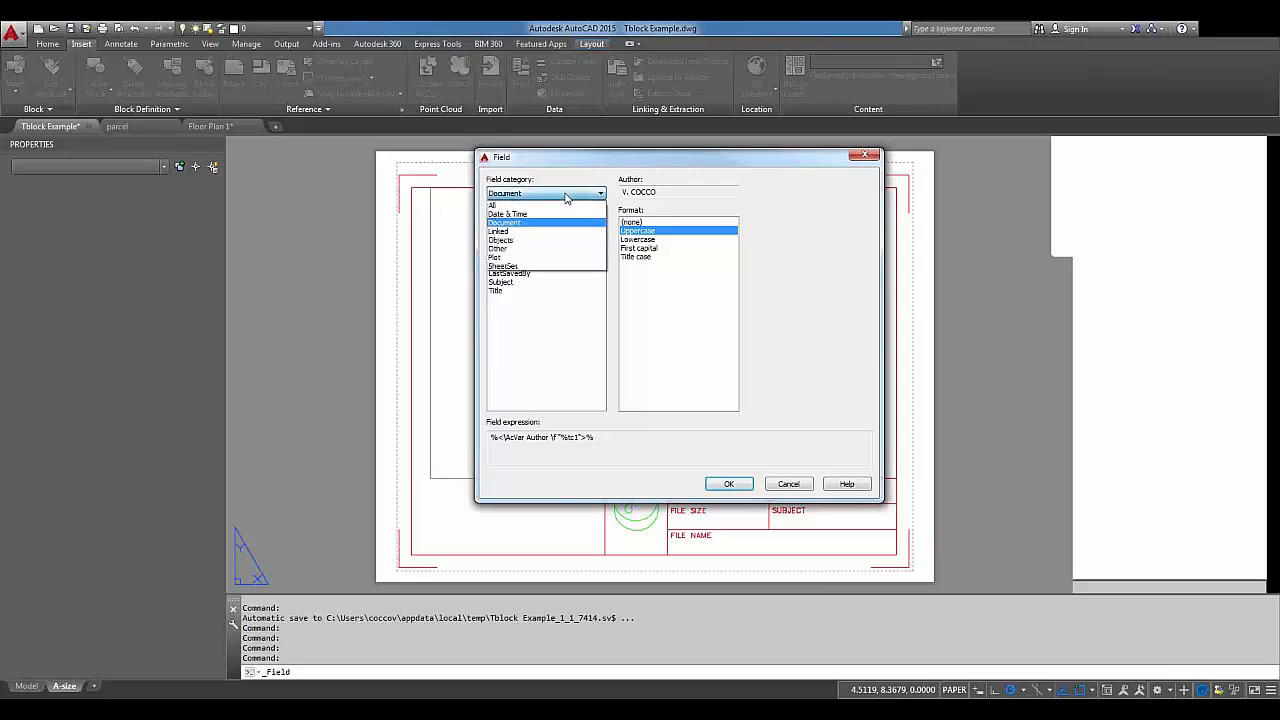
click(557, 233)
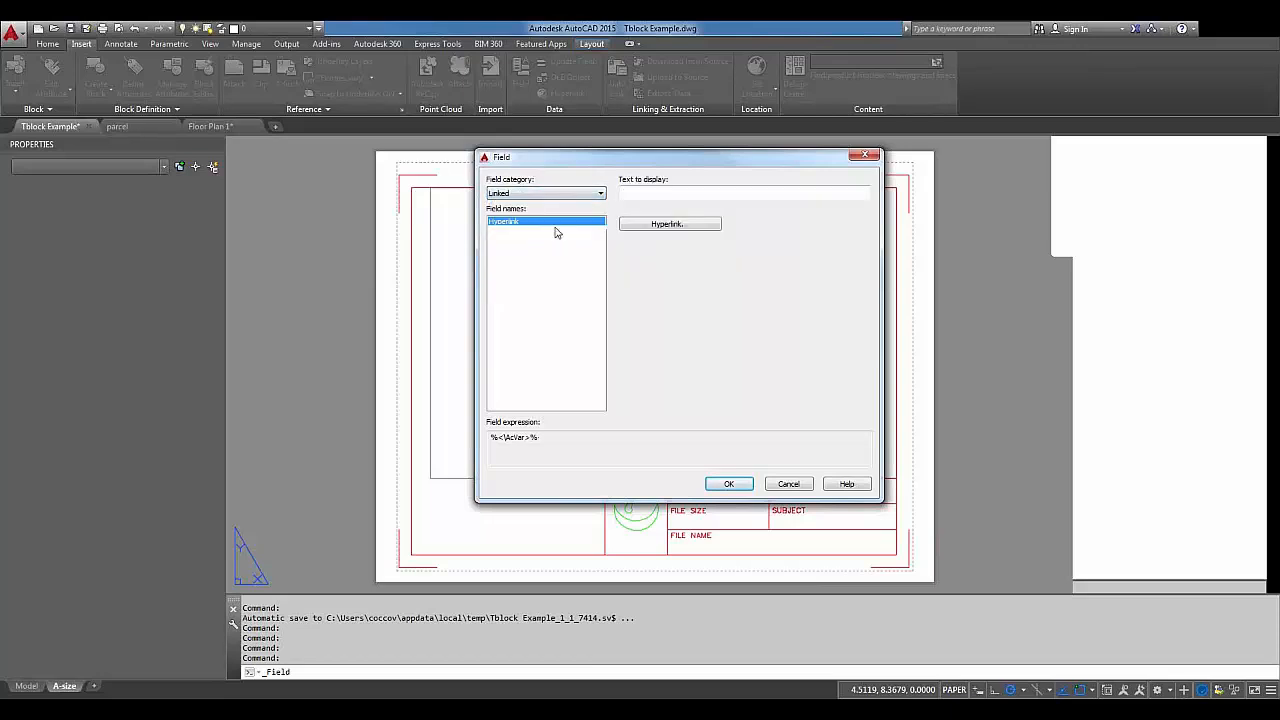
click(596, 196)
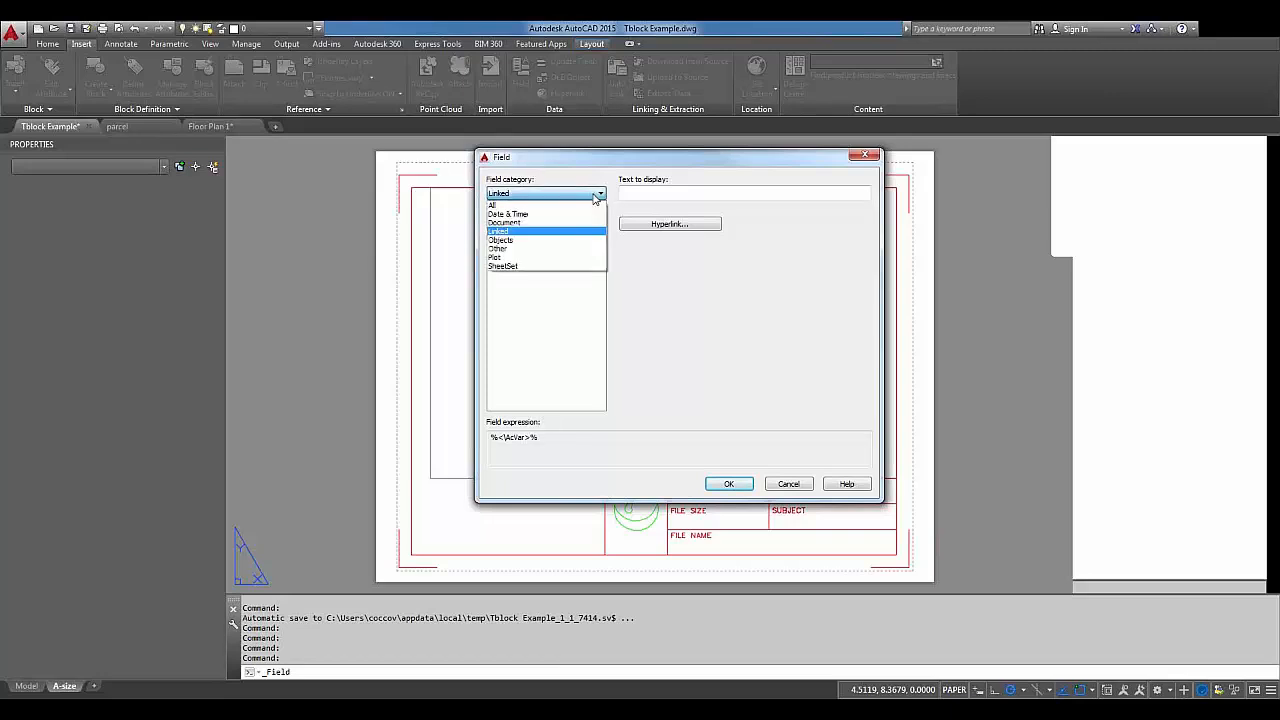
click(566, 241)
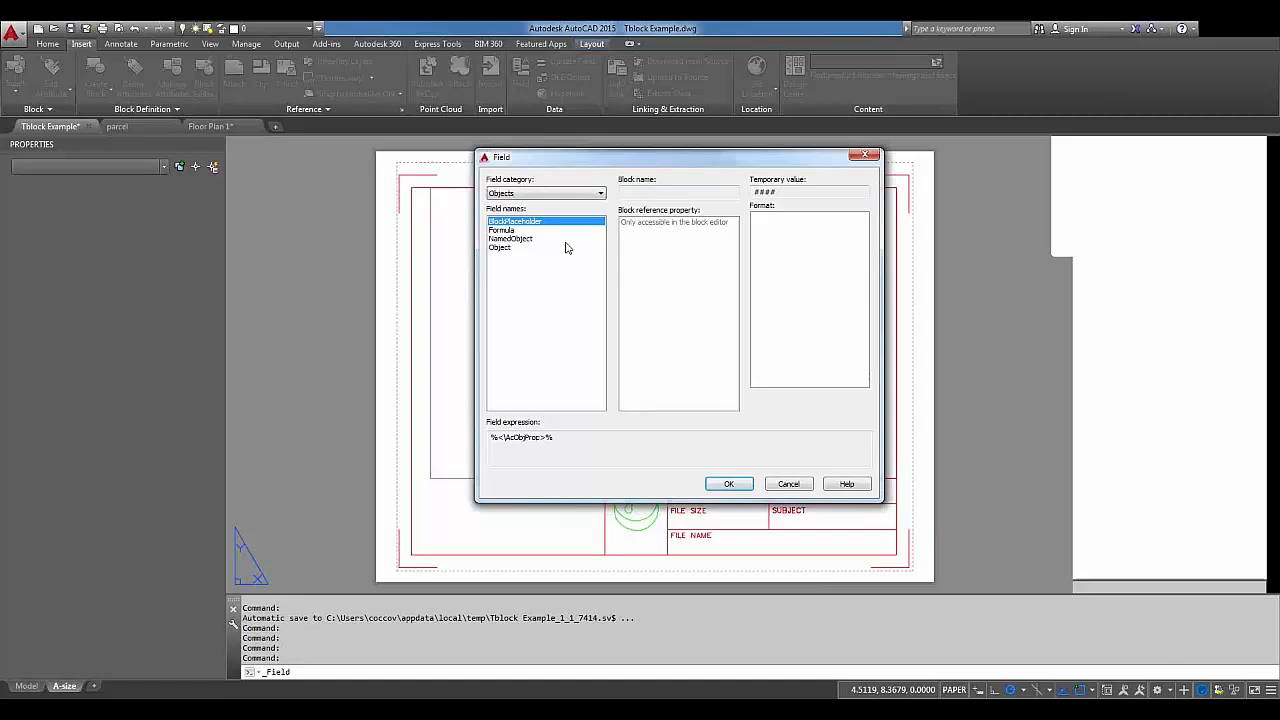
Review the Formula and NamedObject fields with Block as the named object type, then select the Object field.
click(511, 230)
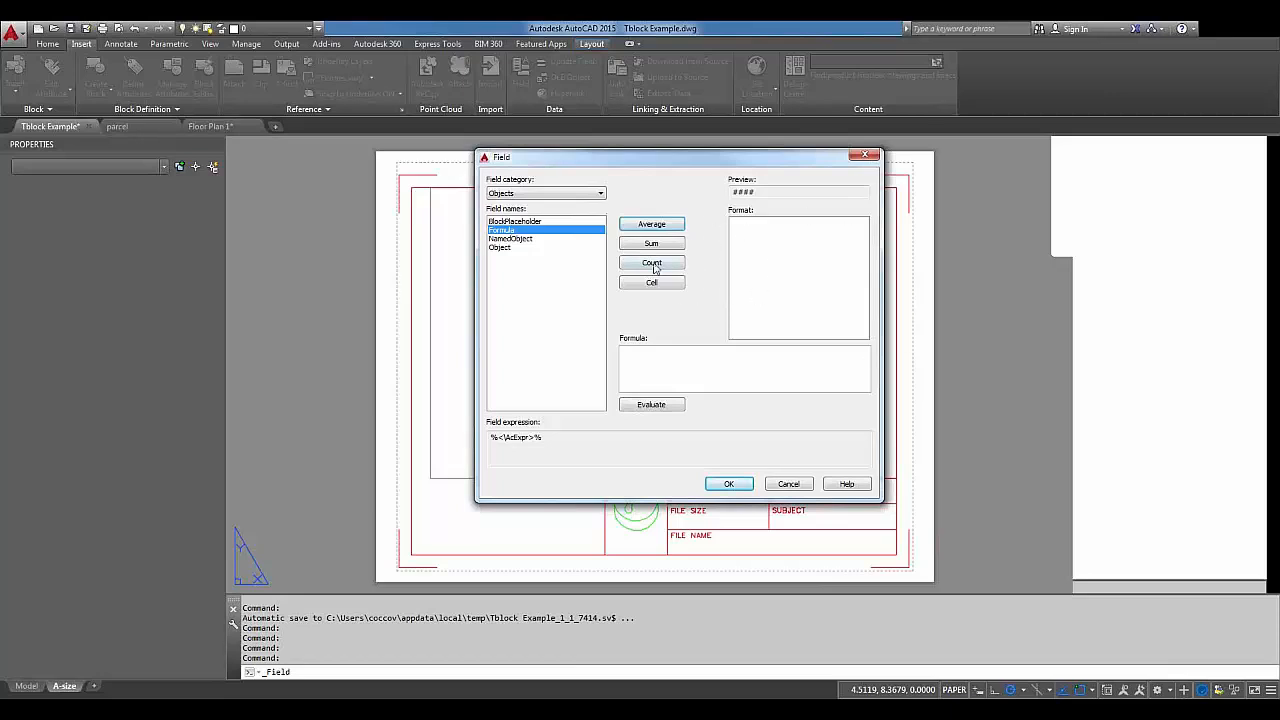
click(525, 240)
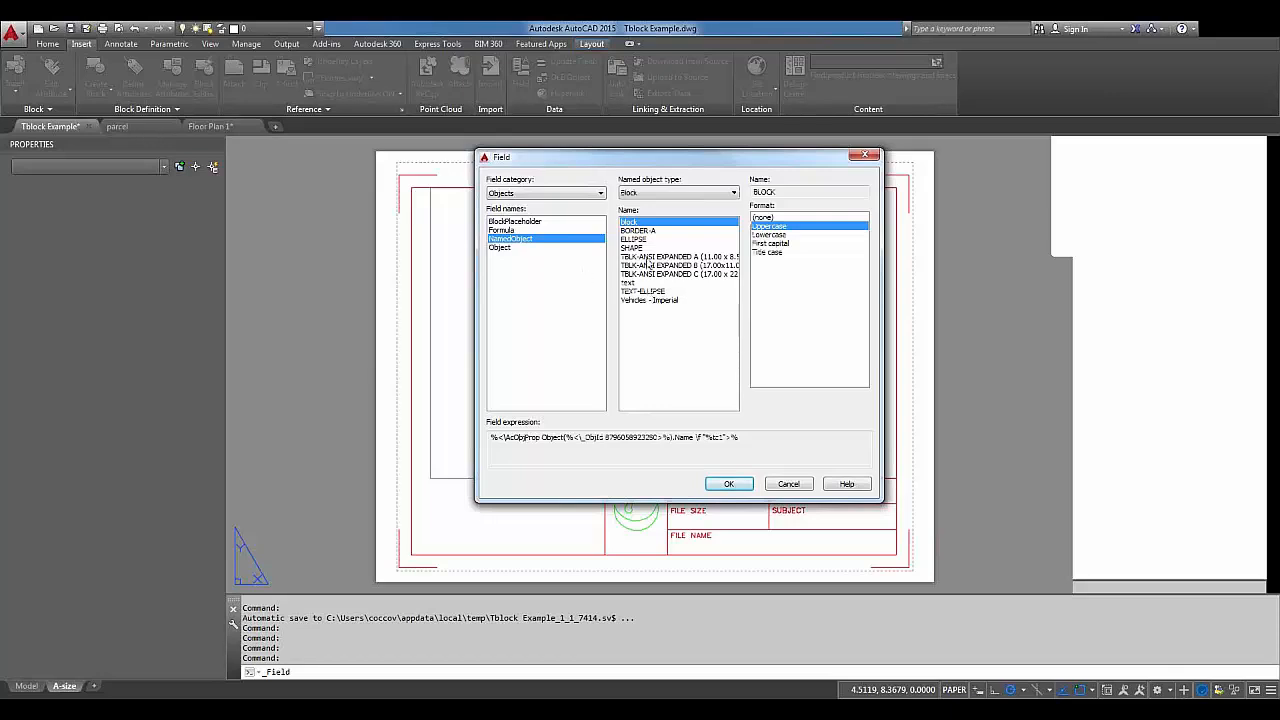
click(692, 194)
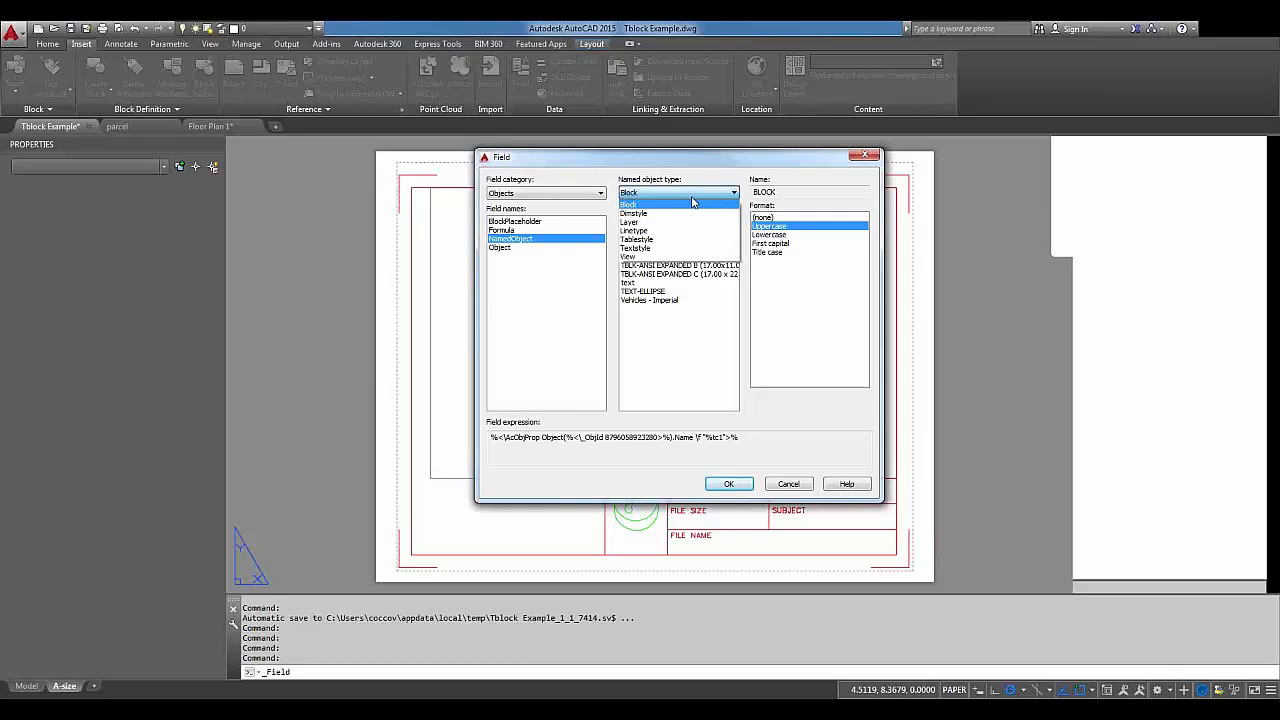
click(507, 250)
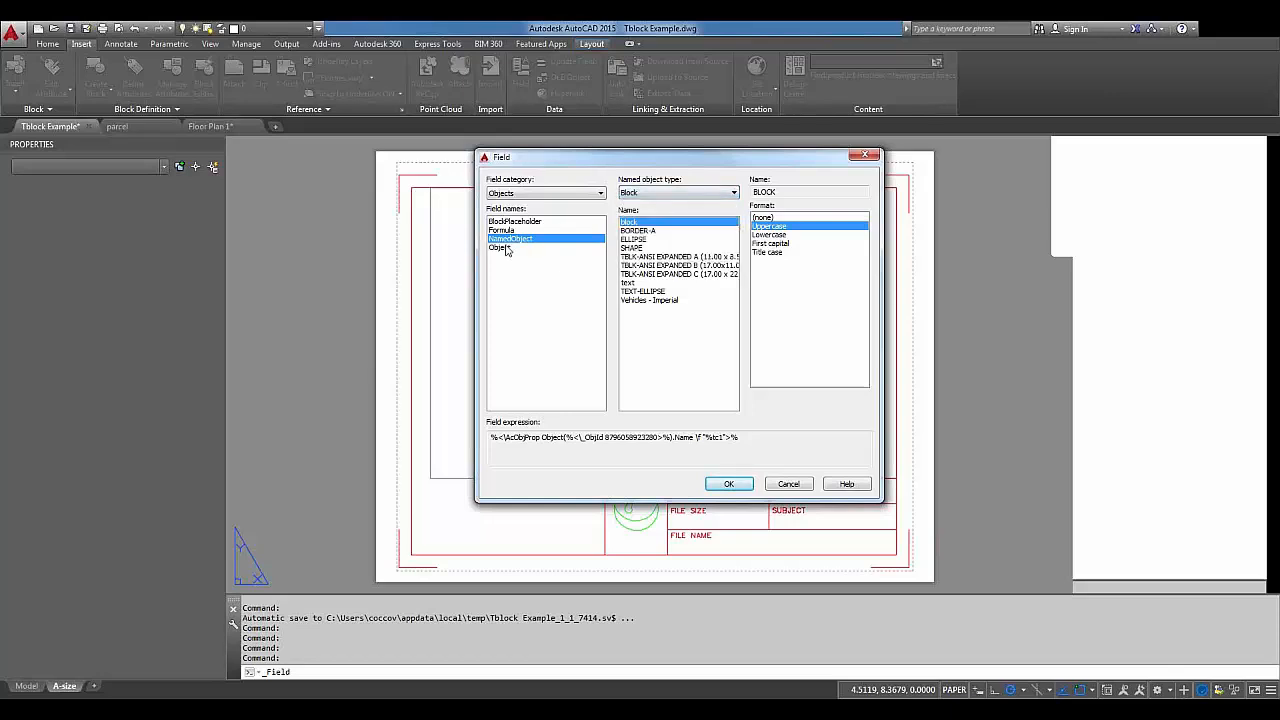
click(507, 250)
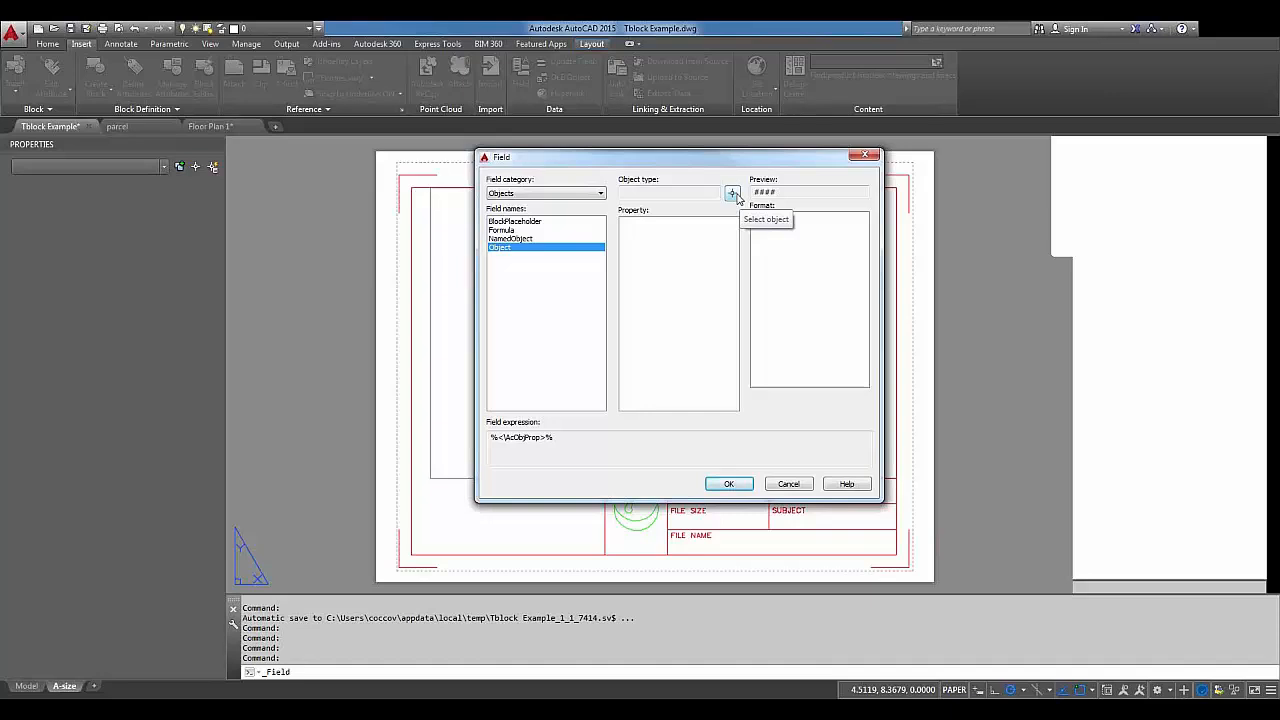
click(600, 193)
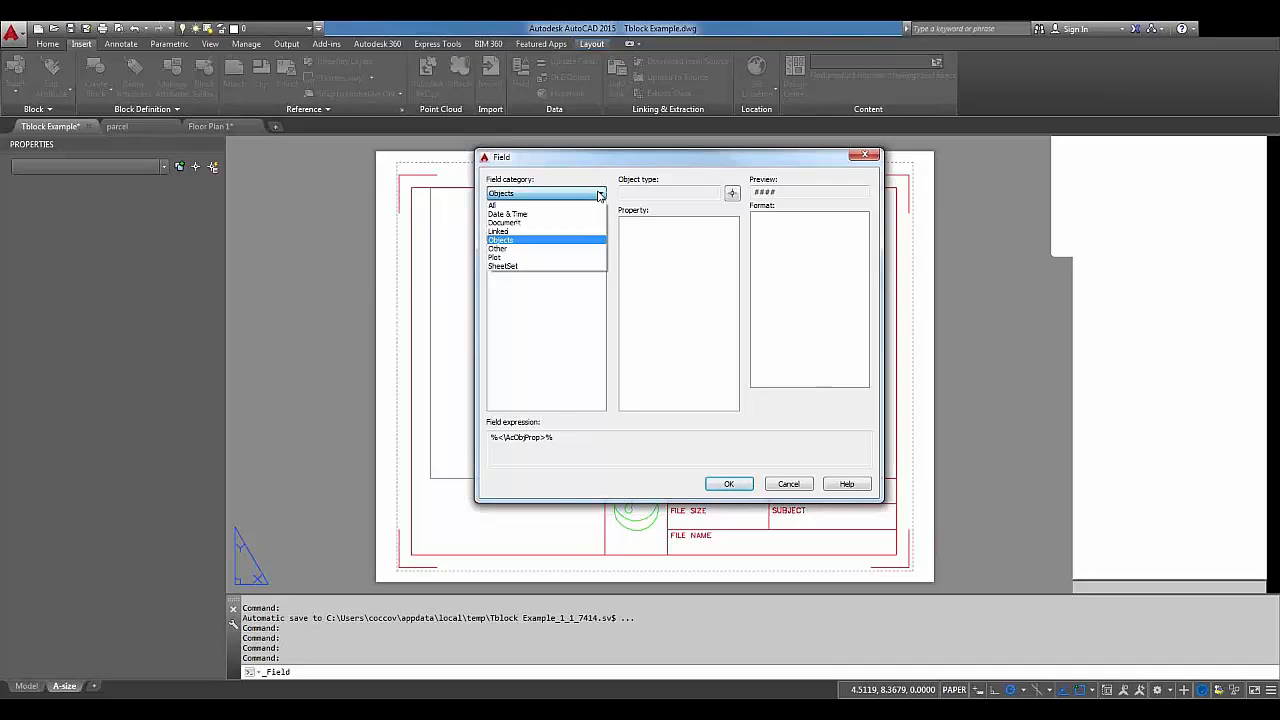
Browse the SystemVariable fields in the Other category, then reopen the field category list.
click(570, 249)
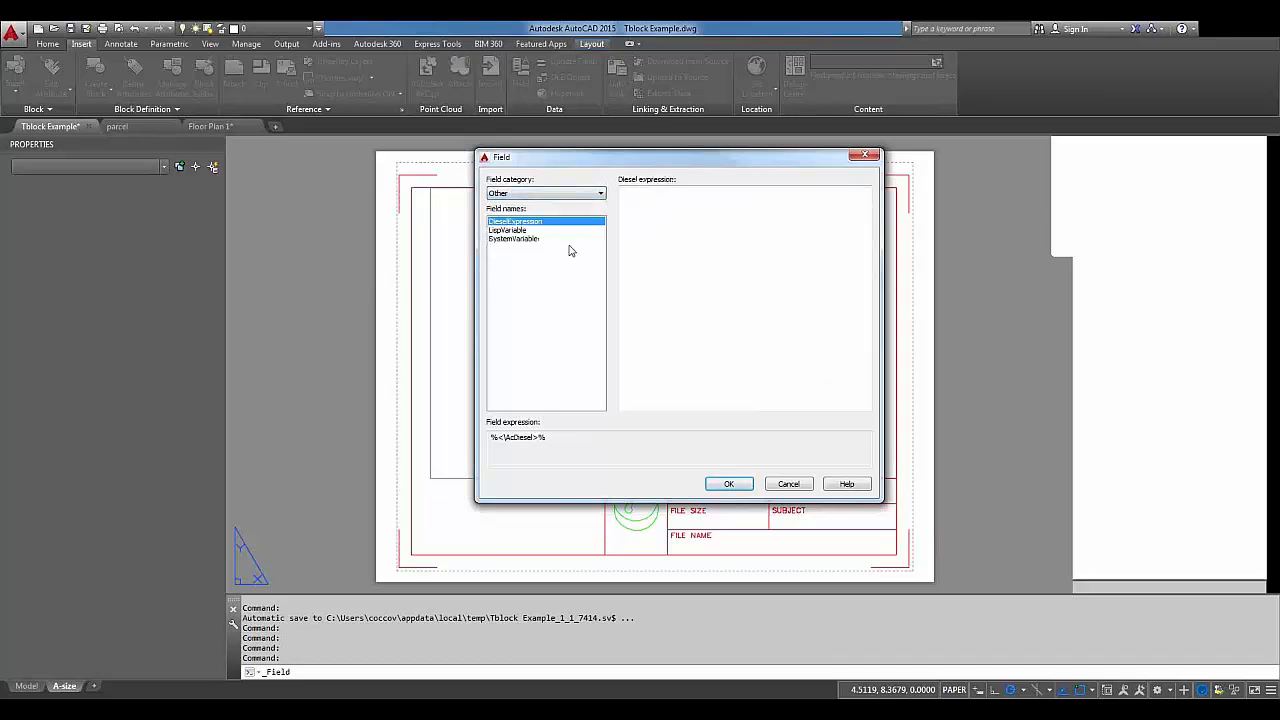
click(511, 239)
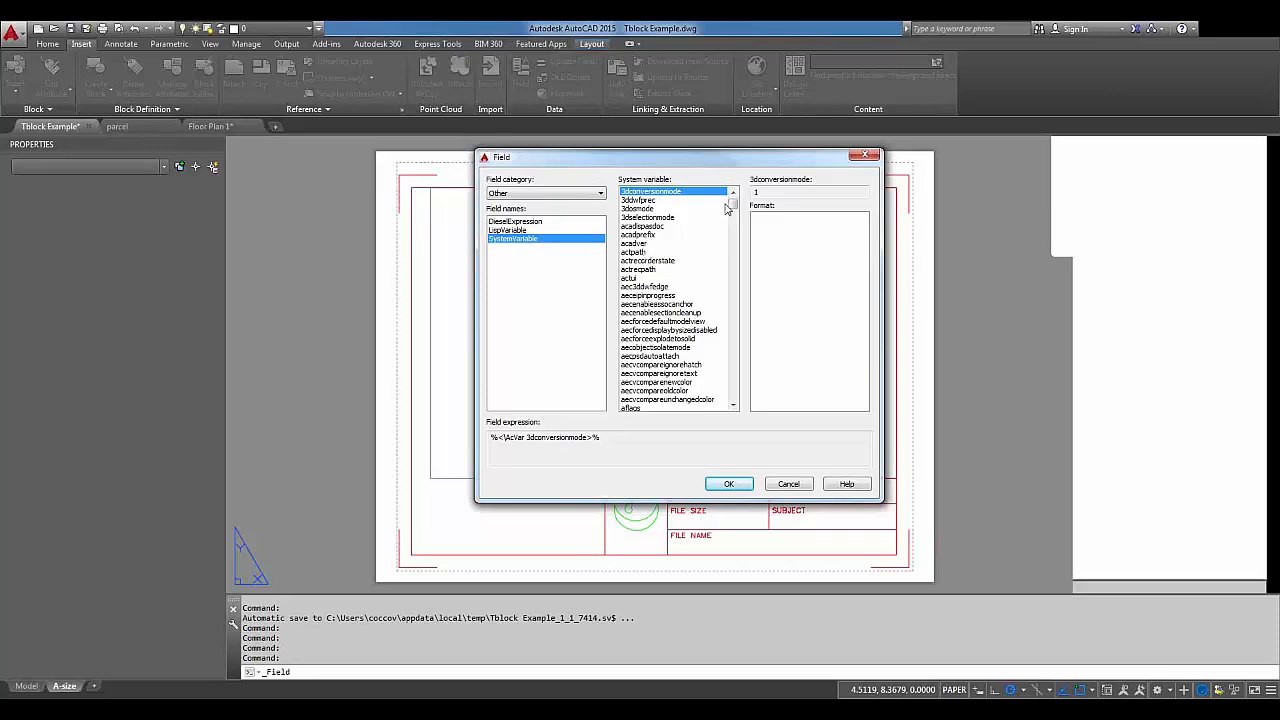
drag(731, 205, 734, 228)
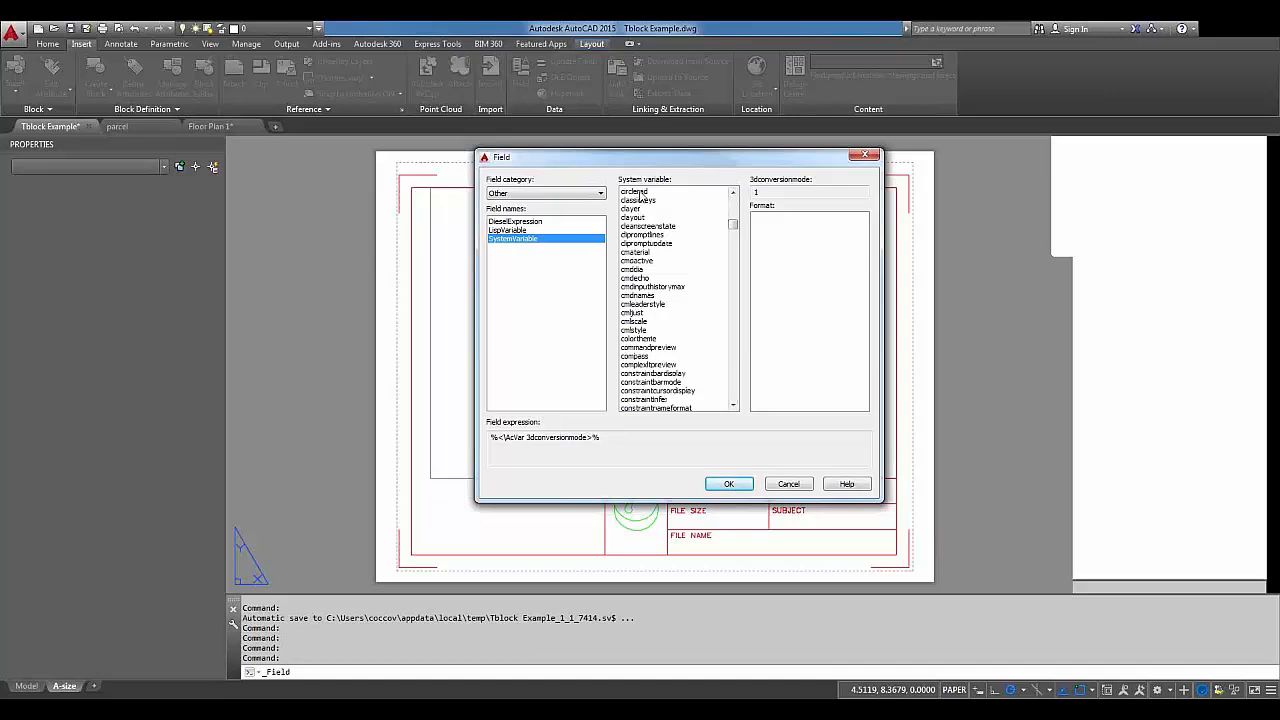
drag(736, 228, 737, 211)
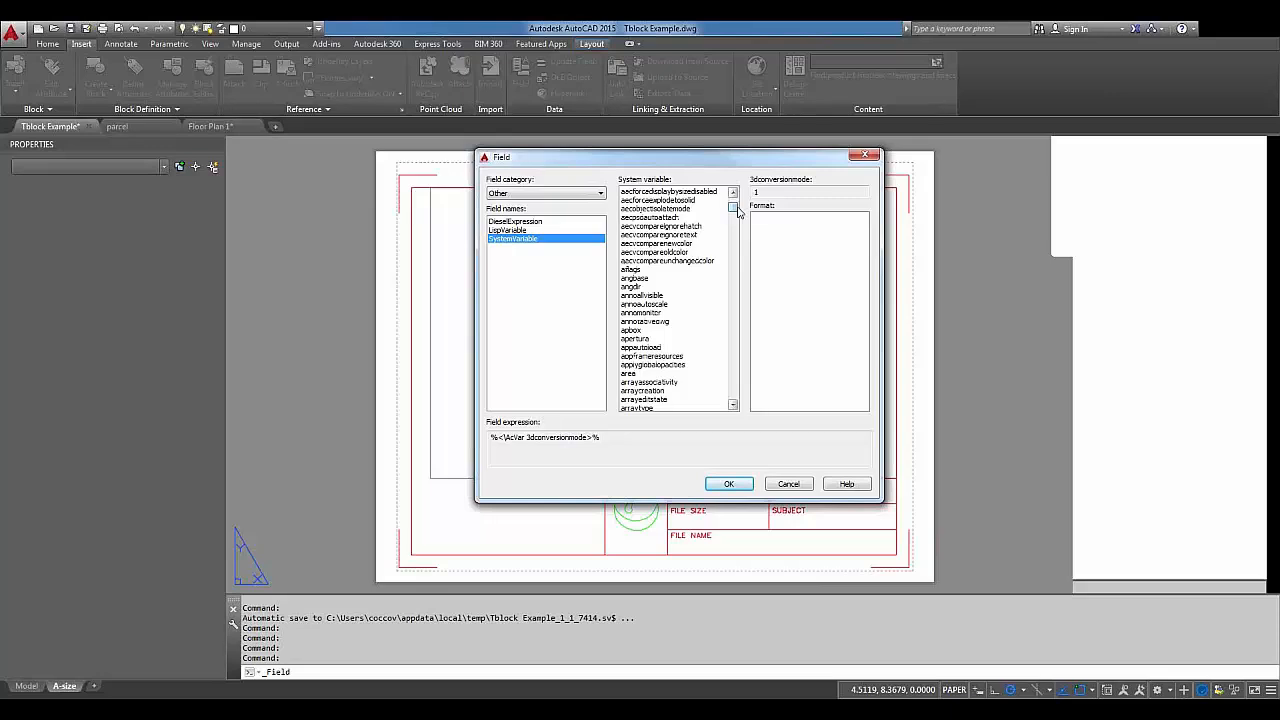
click(537, 196)
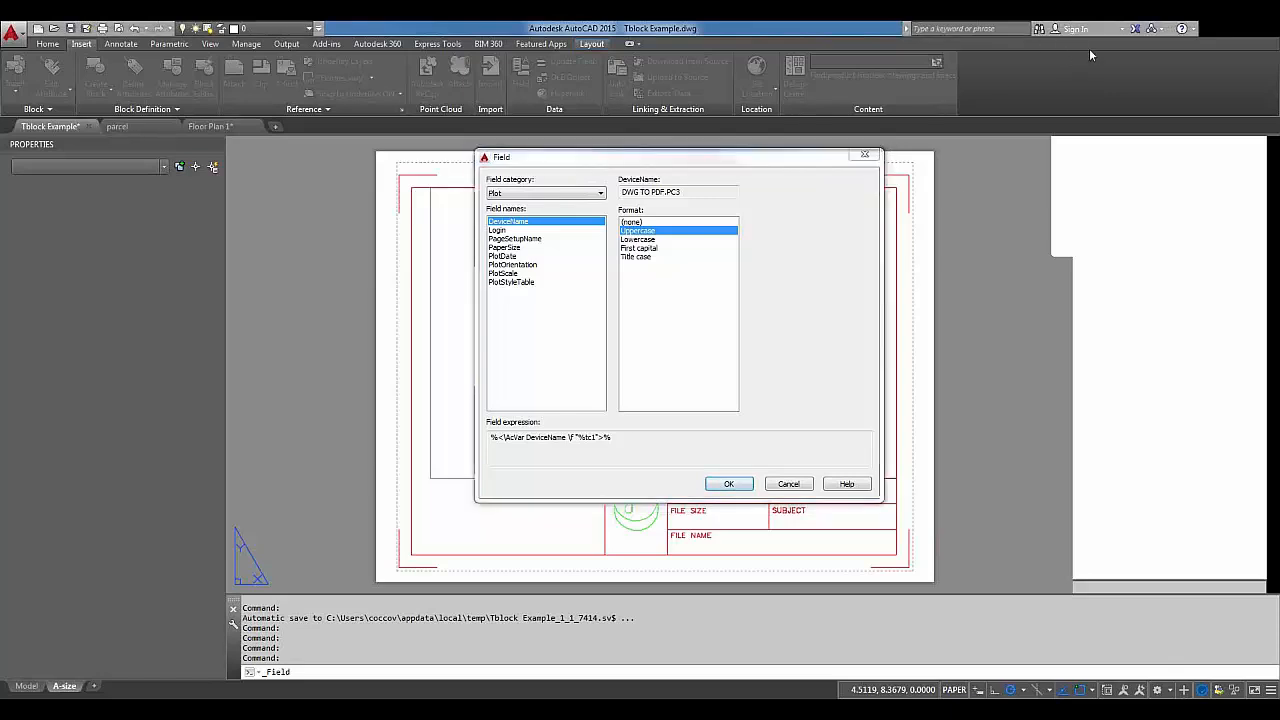
Choose the CurrentSheetCustom field from the SheetSet category and switch to the Directory Opus files folder.
click(552, 193)
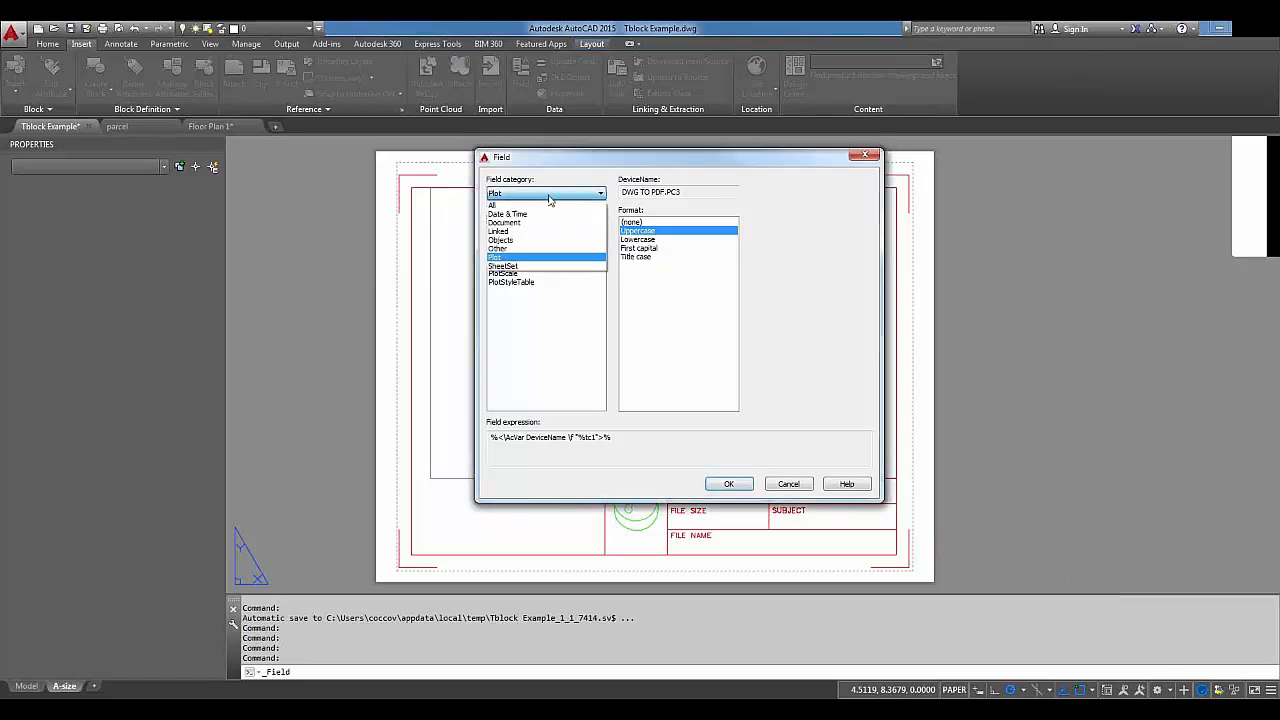
click(533, 268)
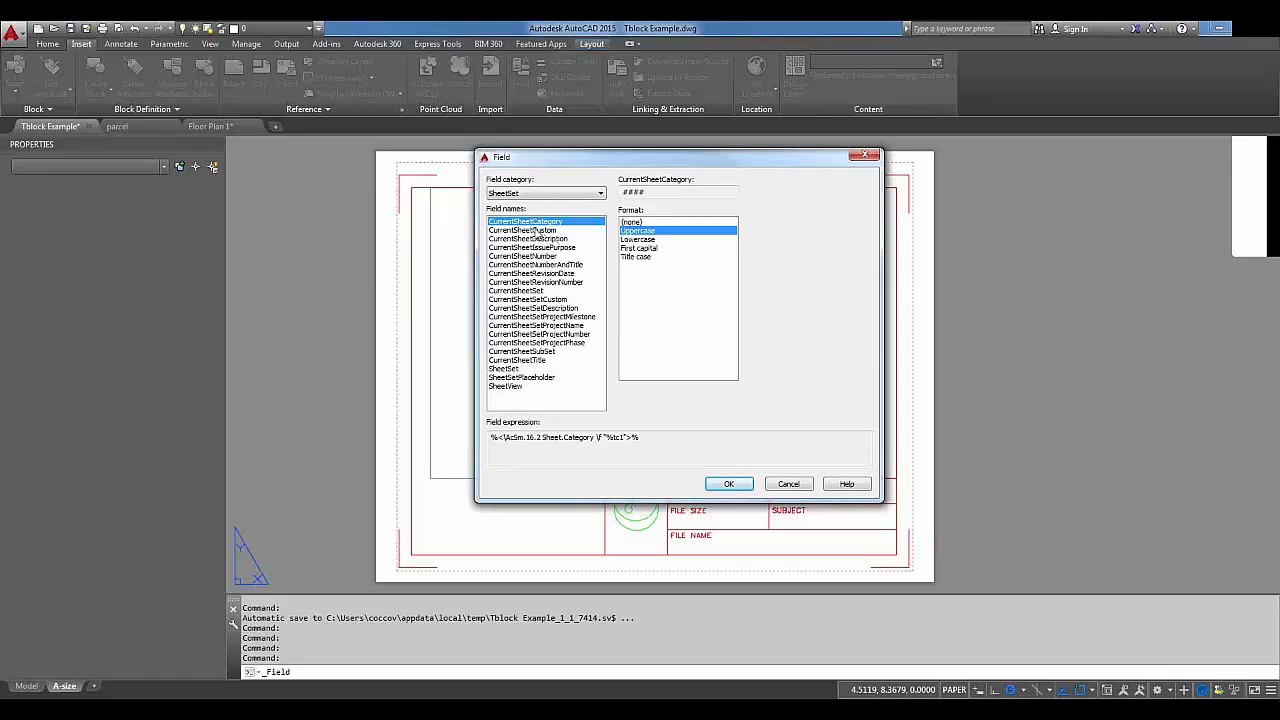
click(535, 231)
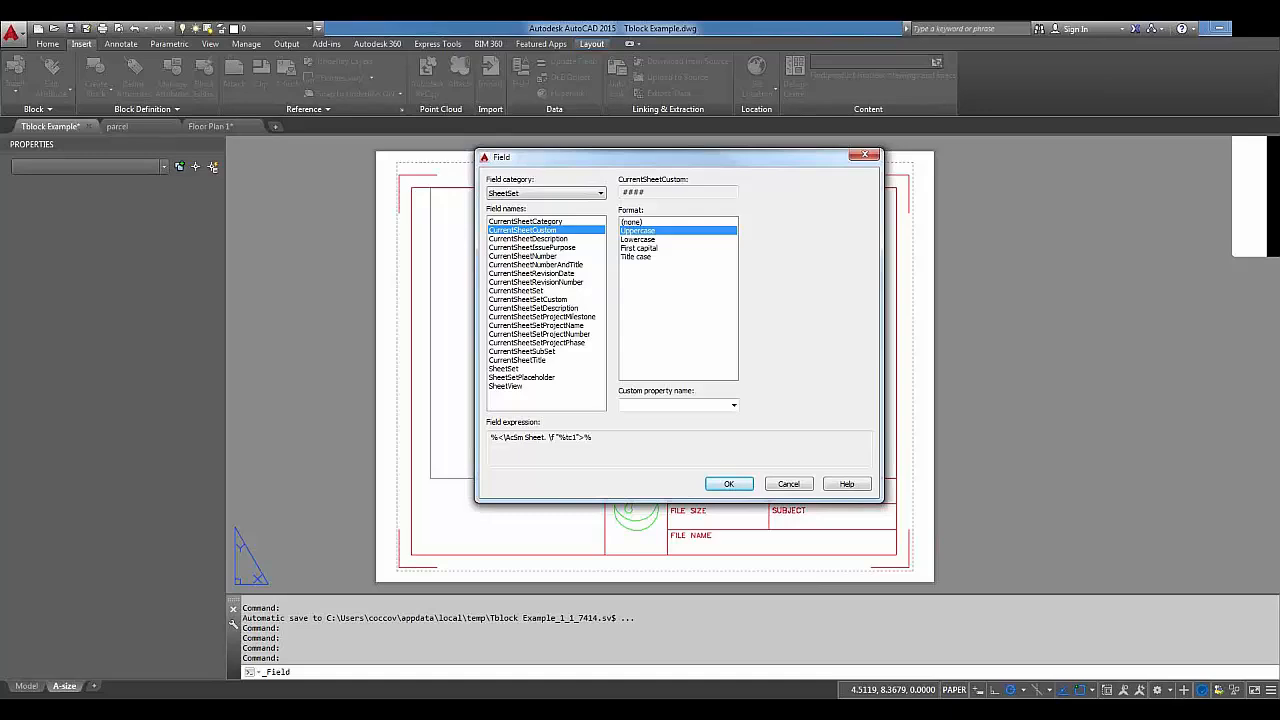
click(400, 692)
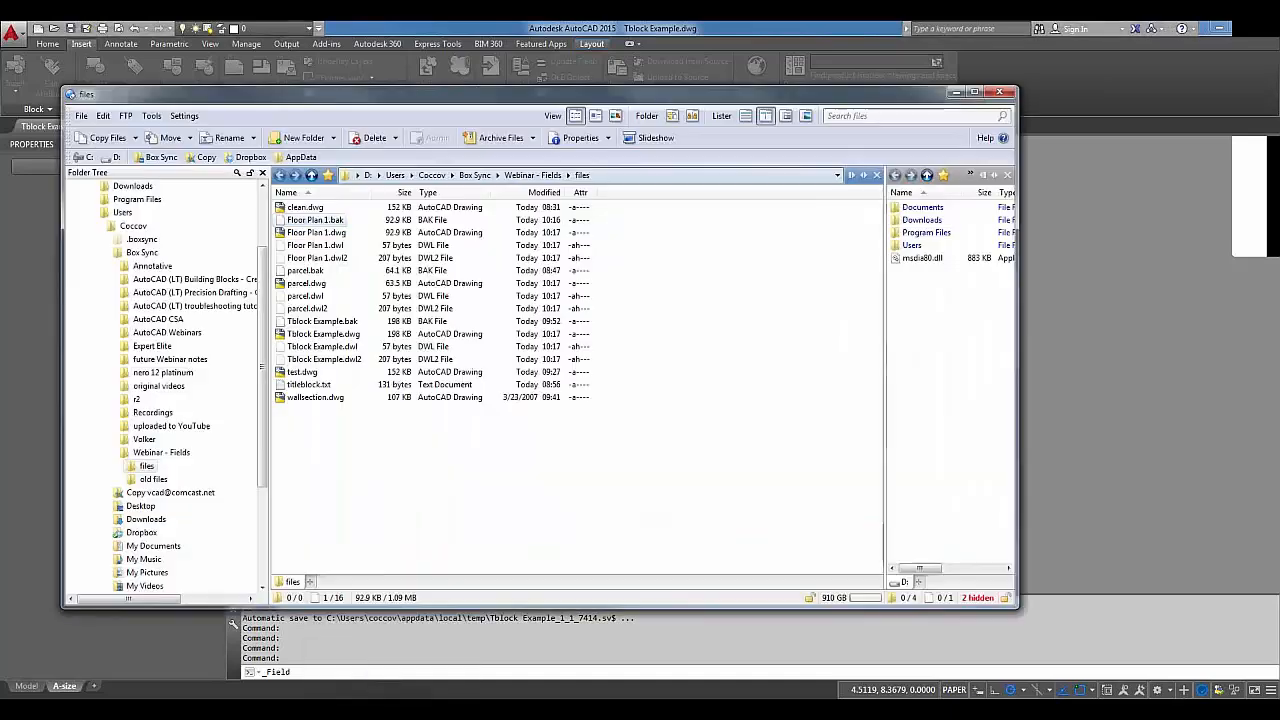
Open the Properties of Tblock Example.dwg and move the dialog to the screen centre.
click(348, 336)
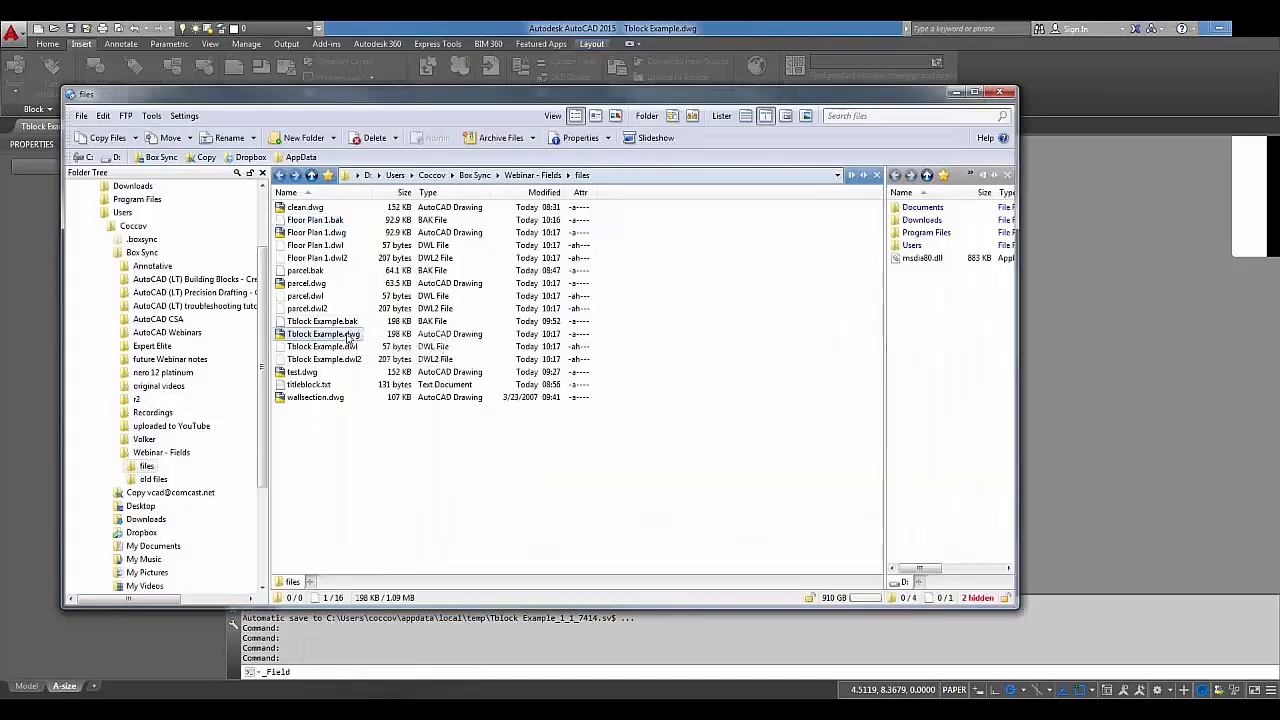
right_click(348, 338)
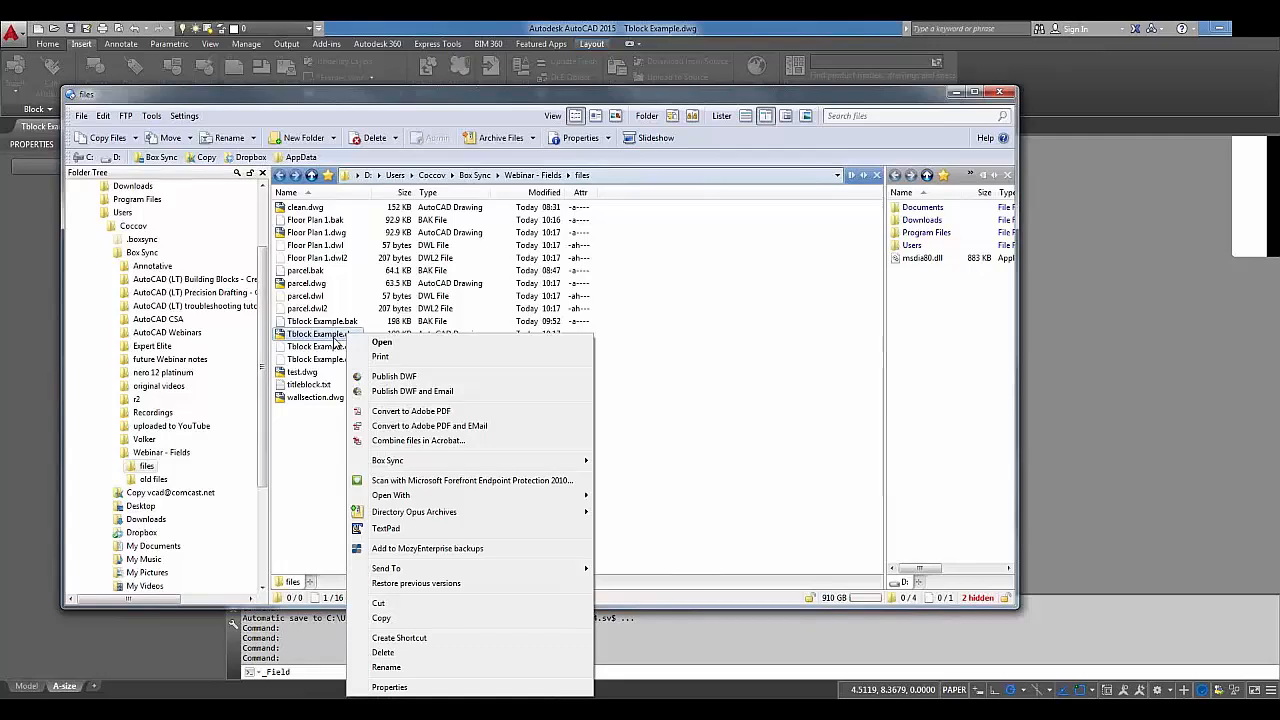
click(390, 687)
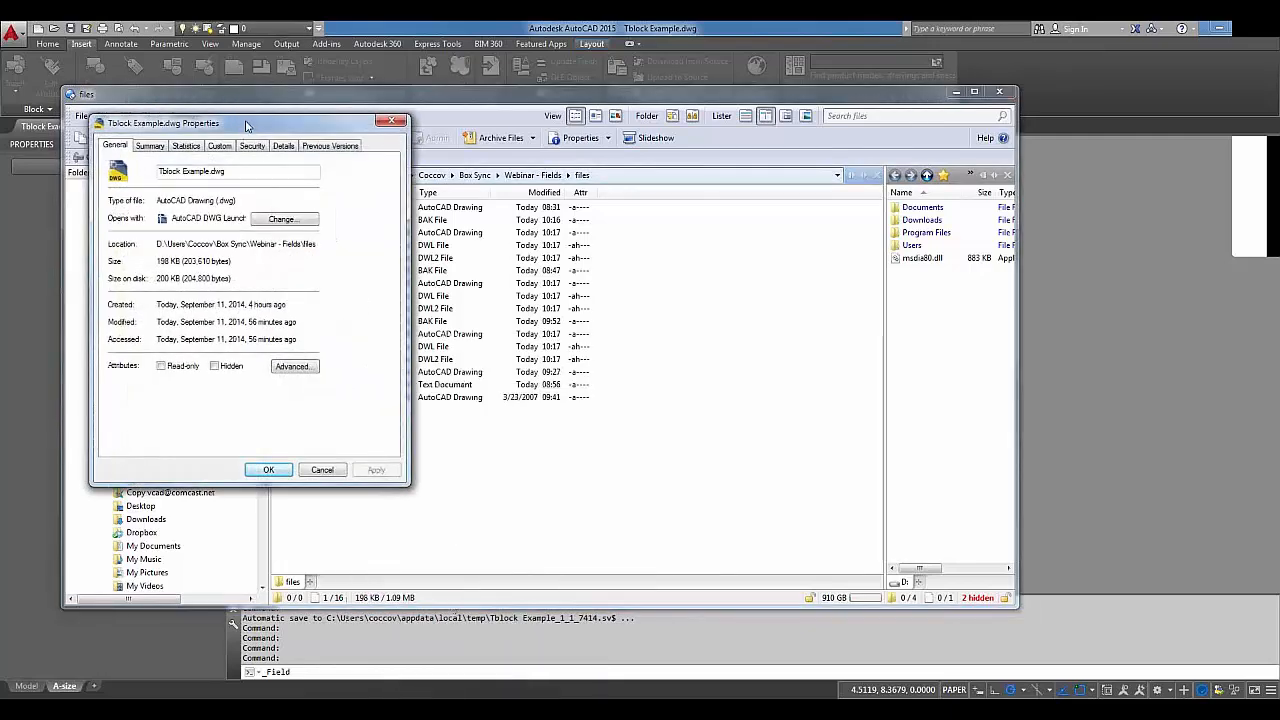
drag(247, 124, 555, 172)
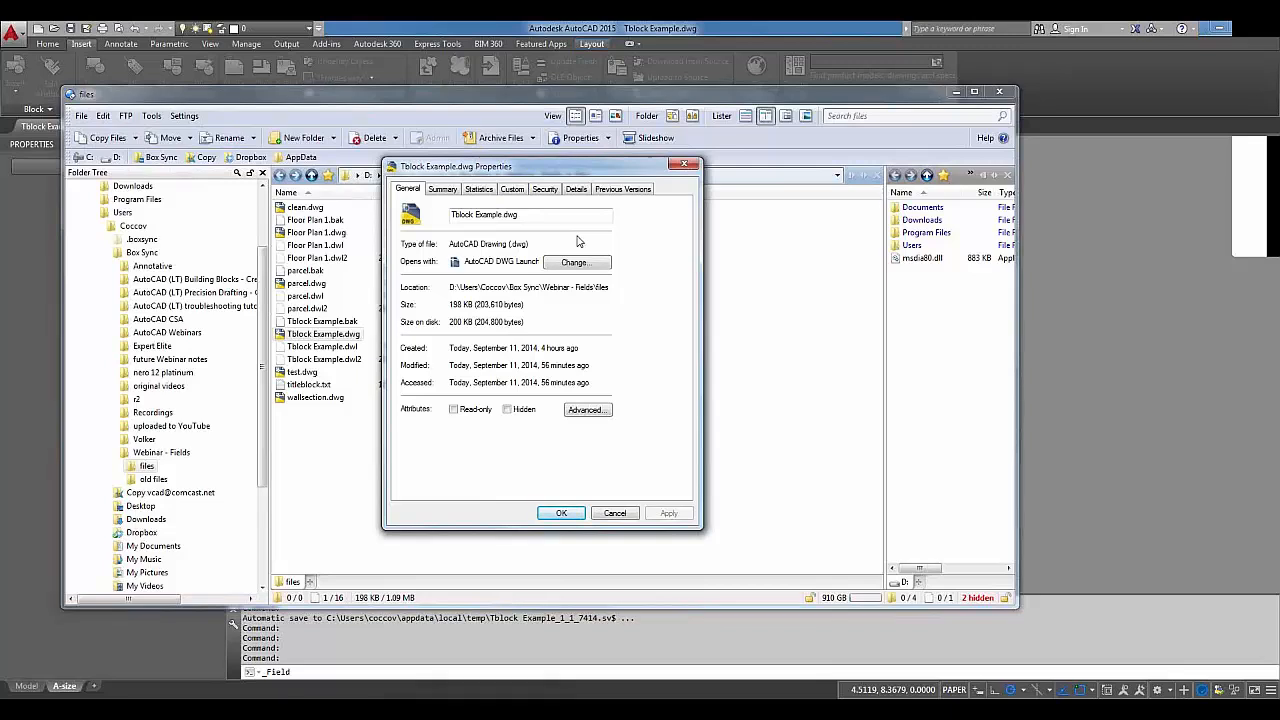
Browse Tblock Example.dwg's Summary, Statistics, Custom, Details and Security tabs, then cancel without changes.
click(444, 189)
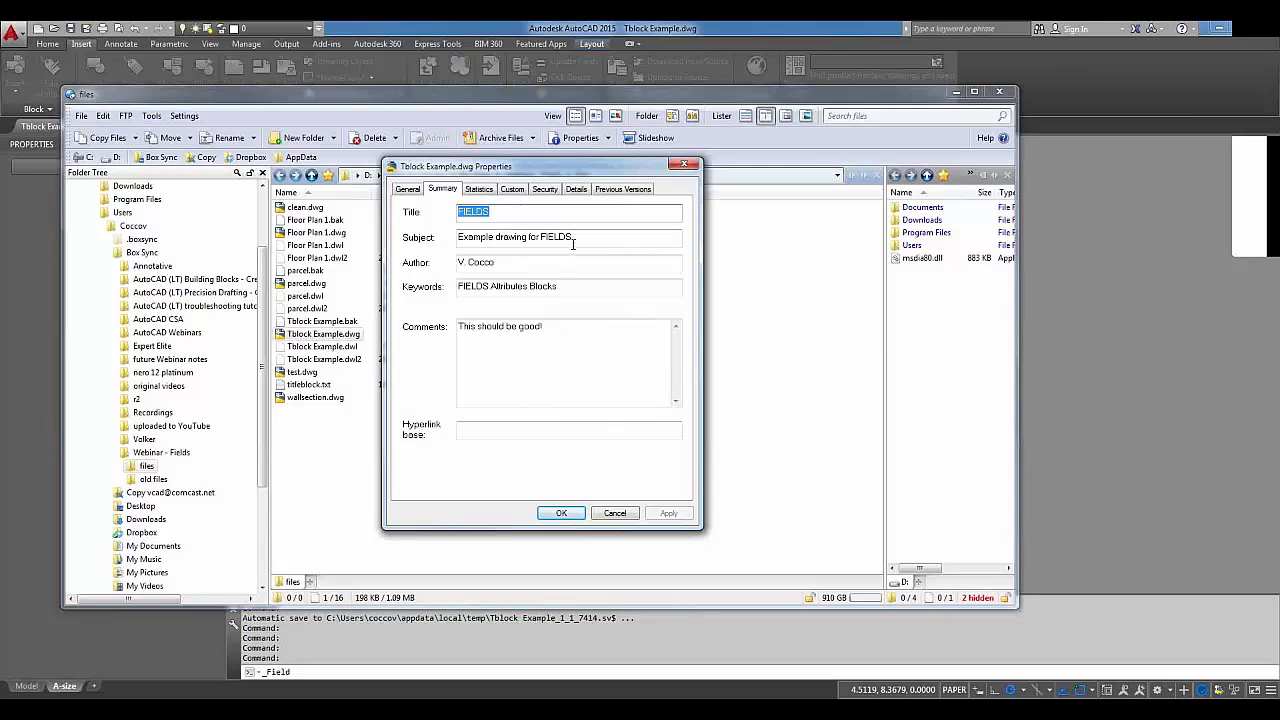
click(502, 262)
drag(502, 262, 425, 266)
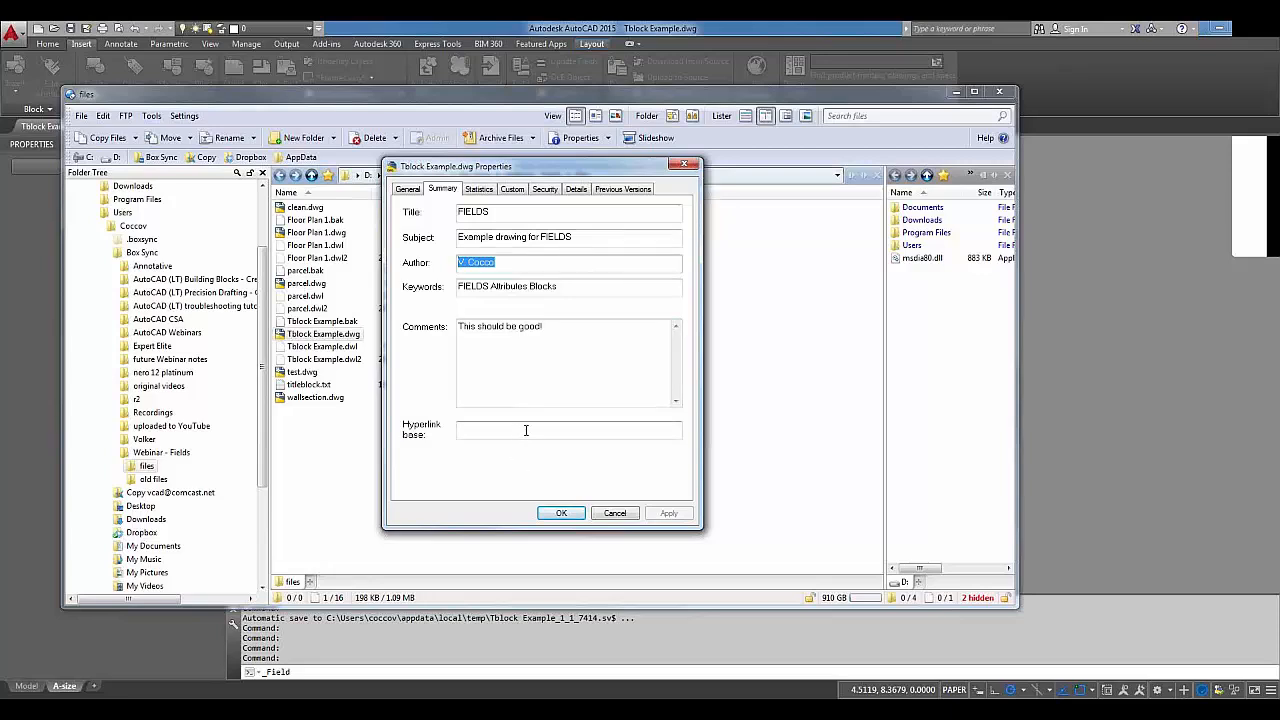
click(476, 190)
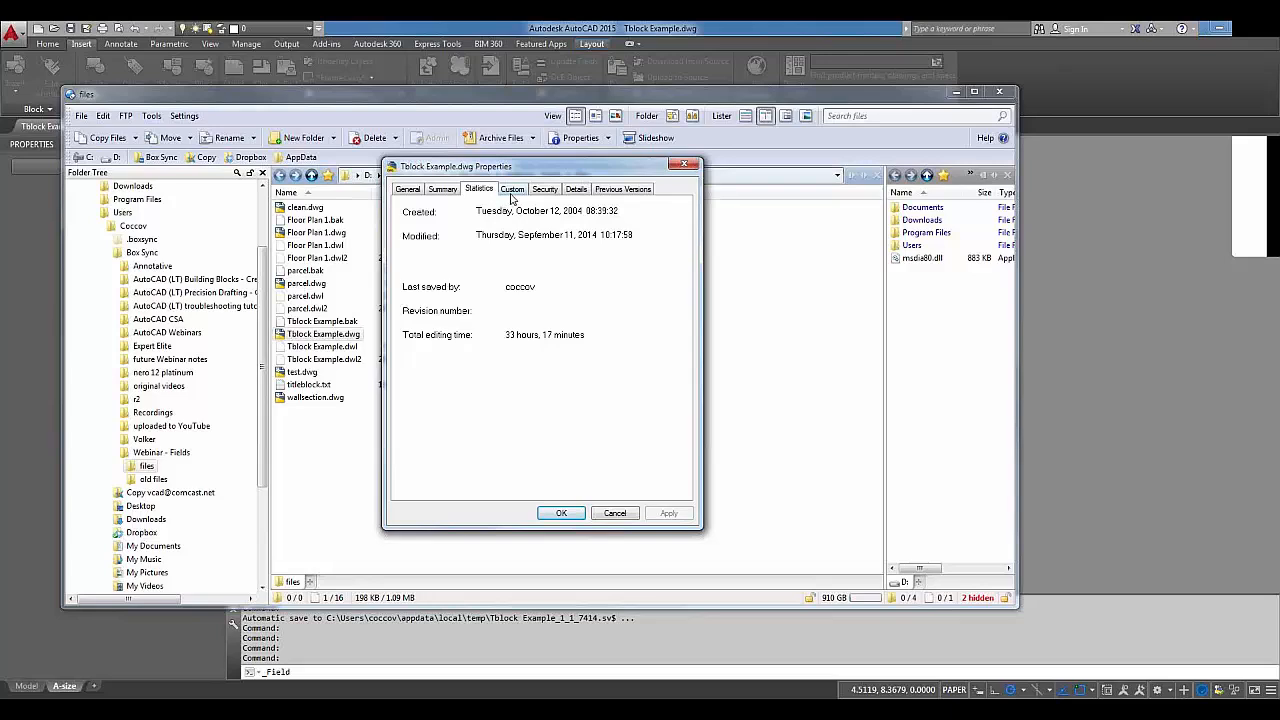
click(512, 190)
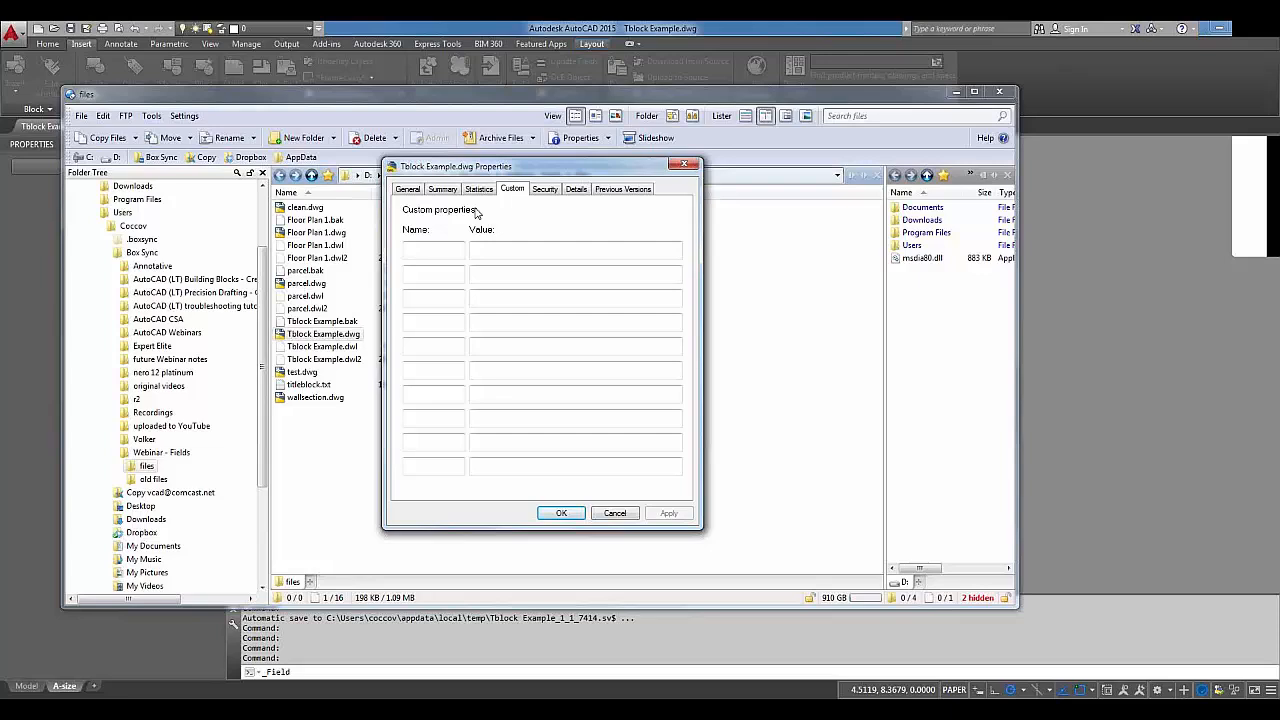
click(574, 192)
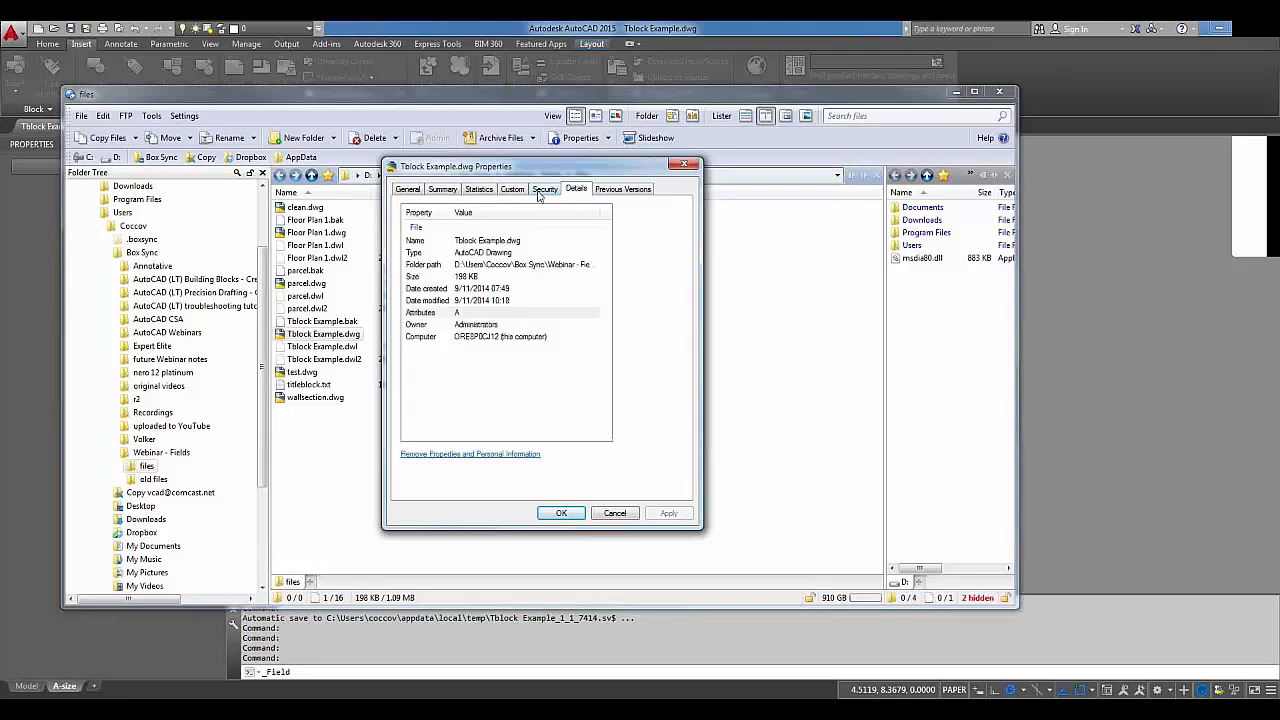
click(547, 193)
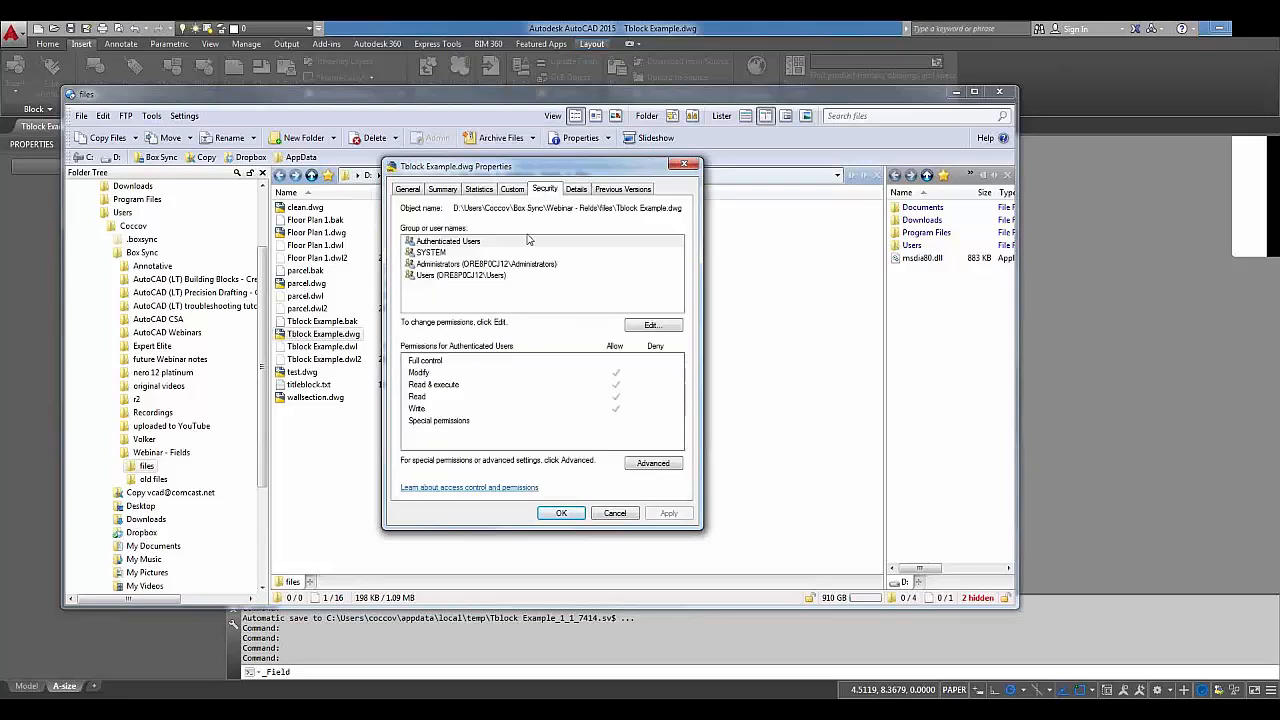
click(616, 514)
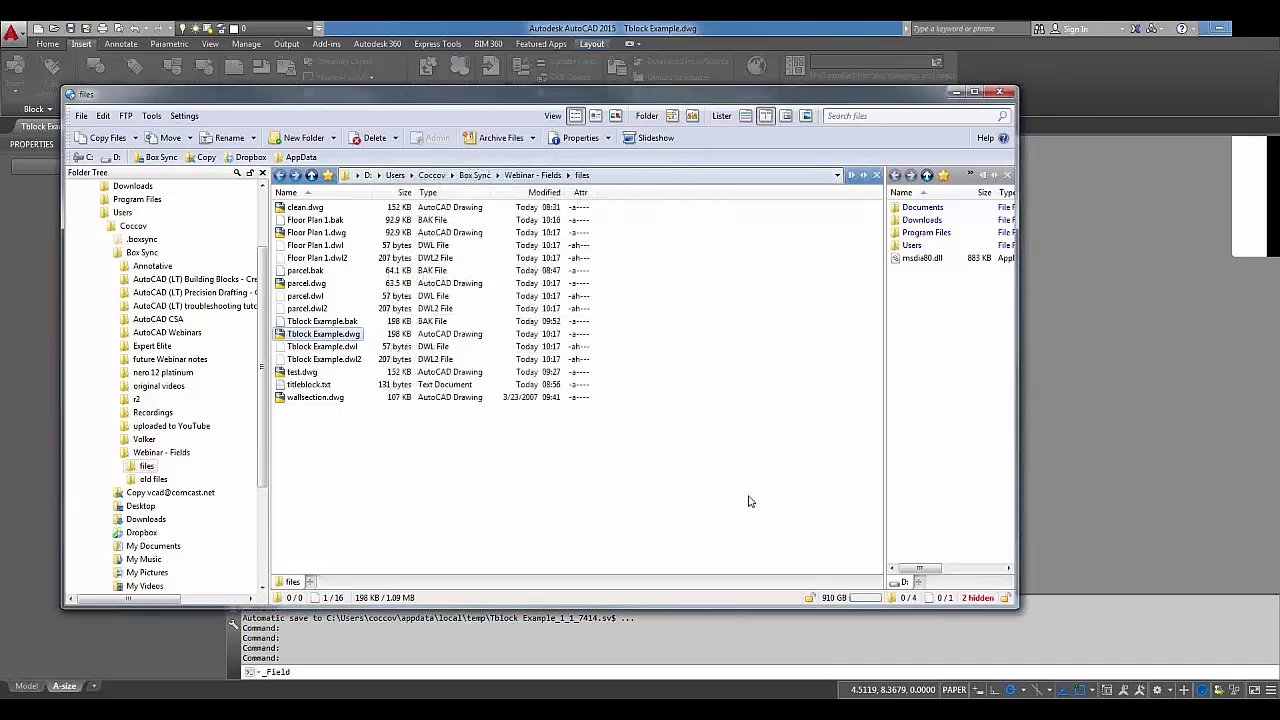
Cancel the Field dialog and open Drawing Properties via Application menu > Drawing Utilities.
click(1080, 632)
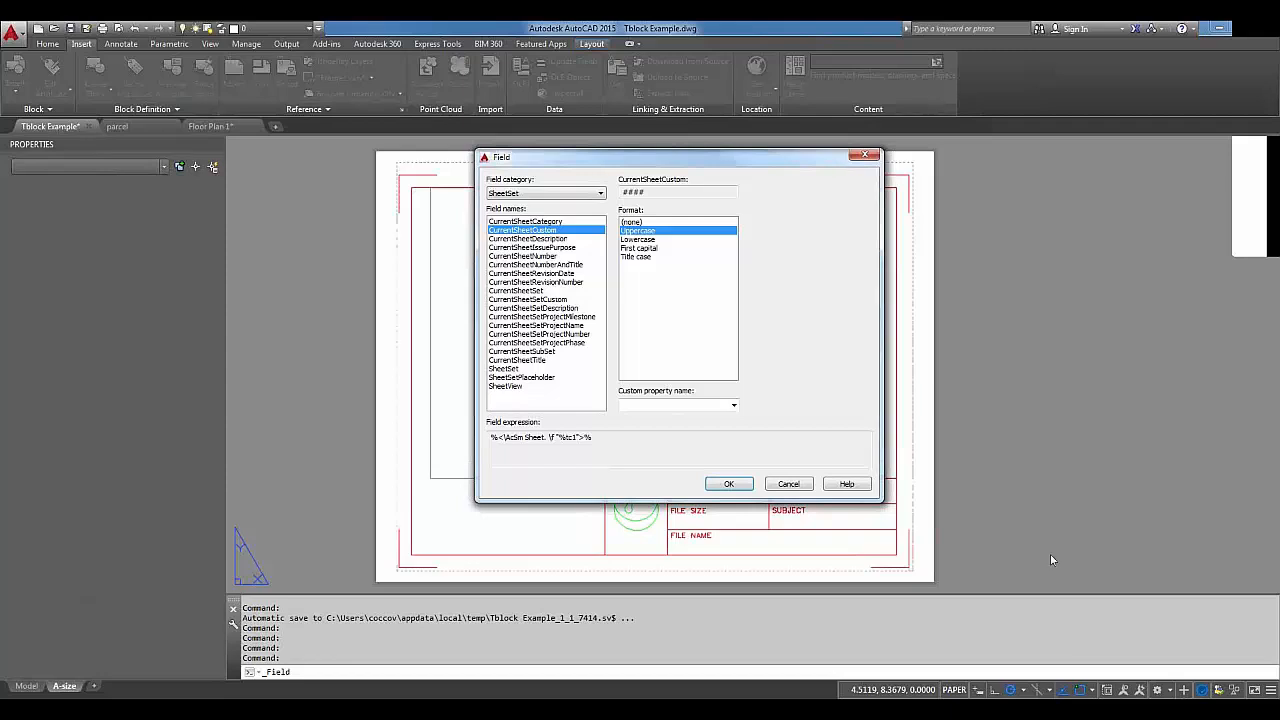
click(794, 485)
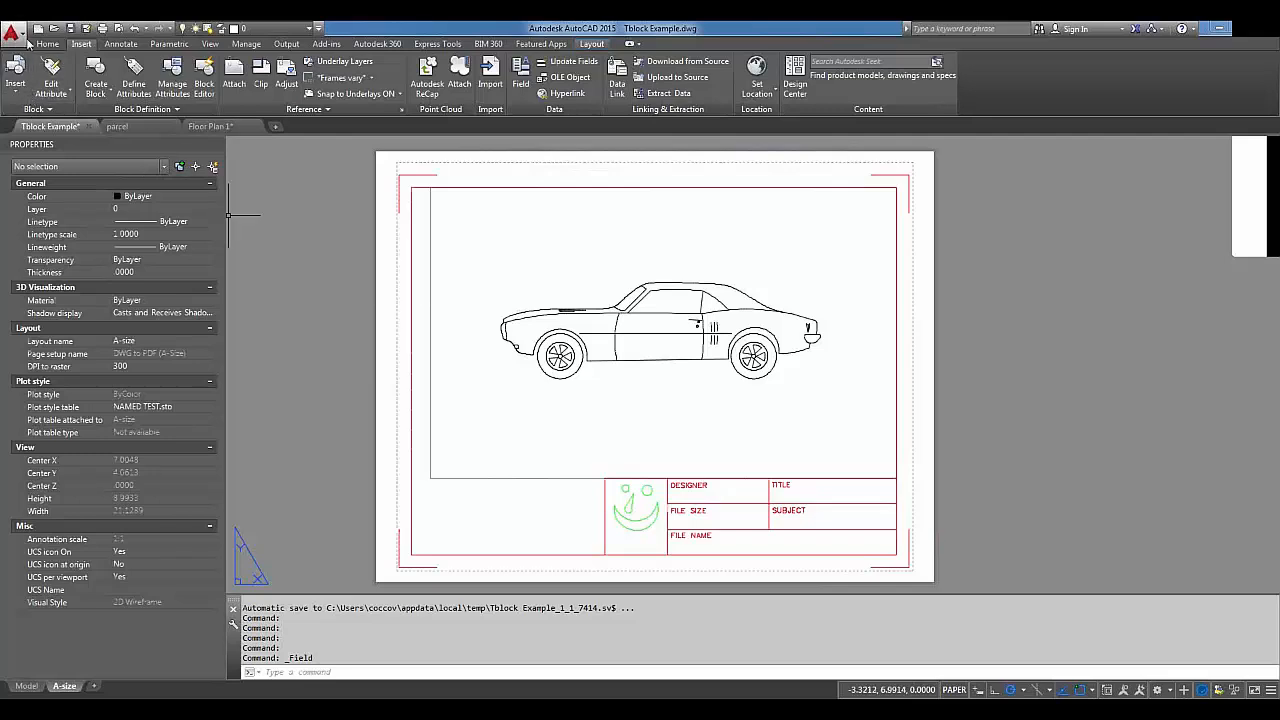
click(22, 37)
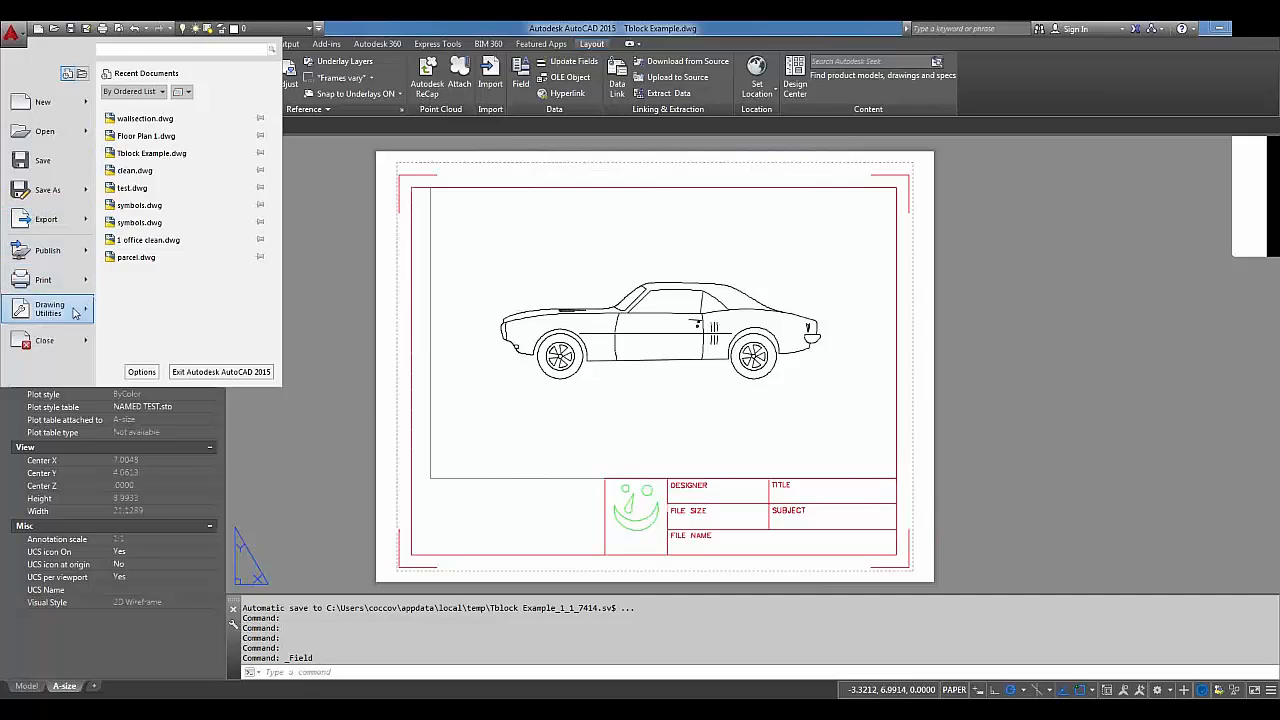
mouse_move(70, 315)
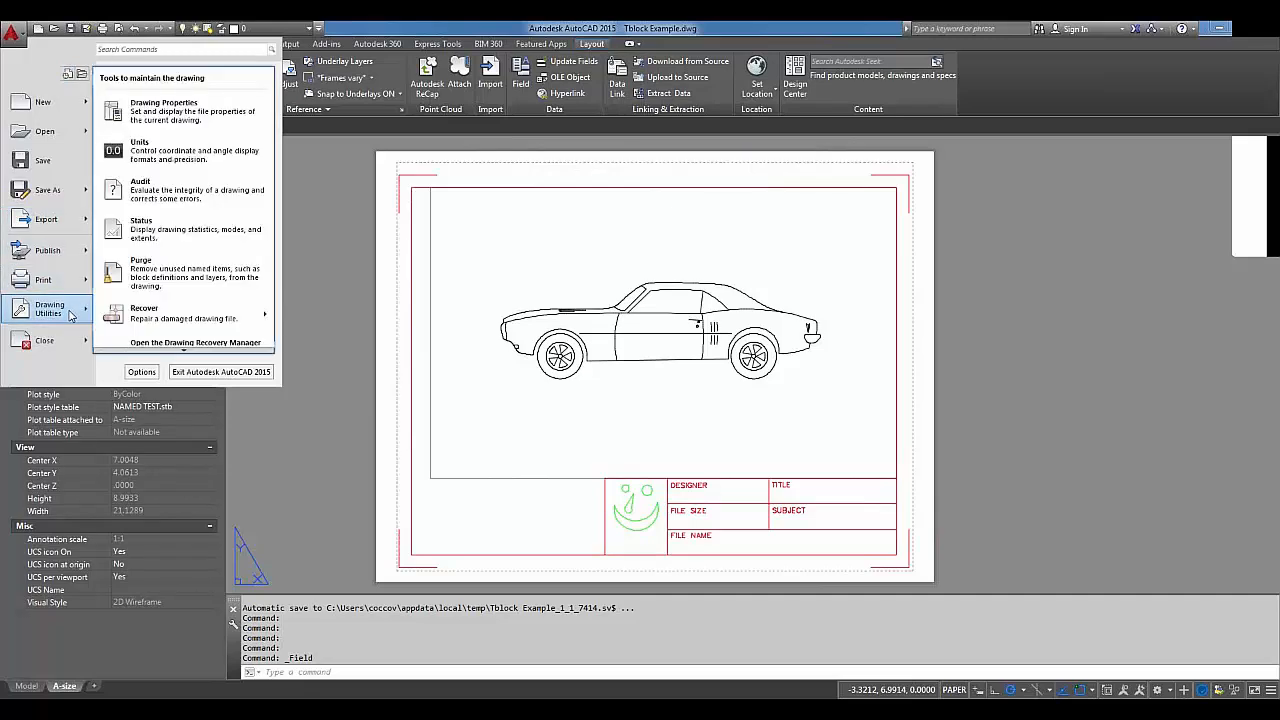
click(167, 121)
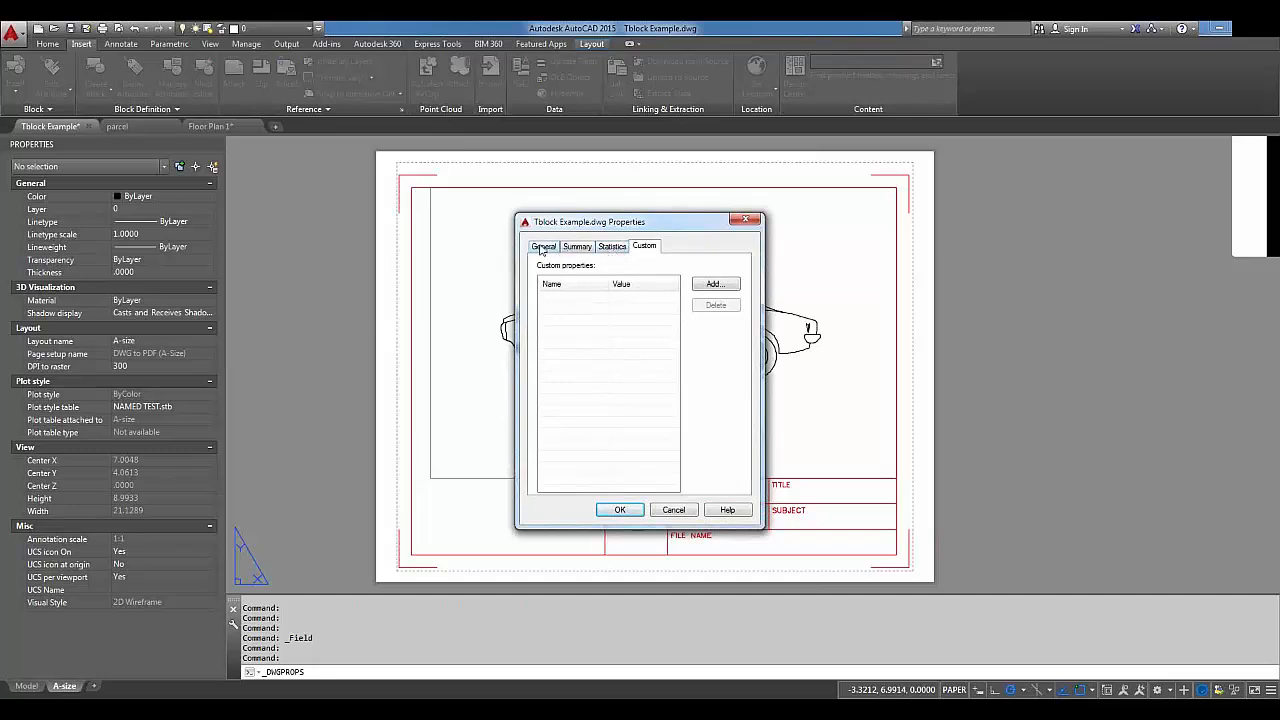
Review the General, Summary and Statistics tabs, ending on the empty Custom tab.
click(541, 249)
click(592, 248)
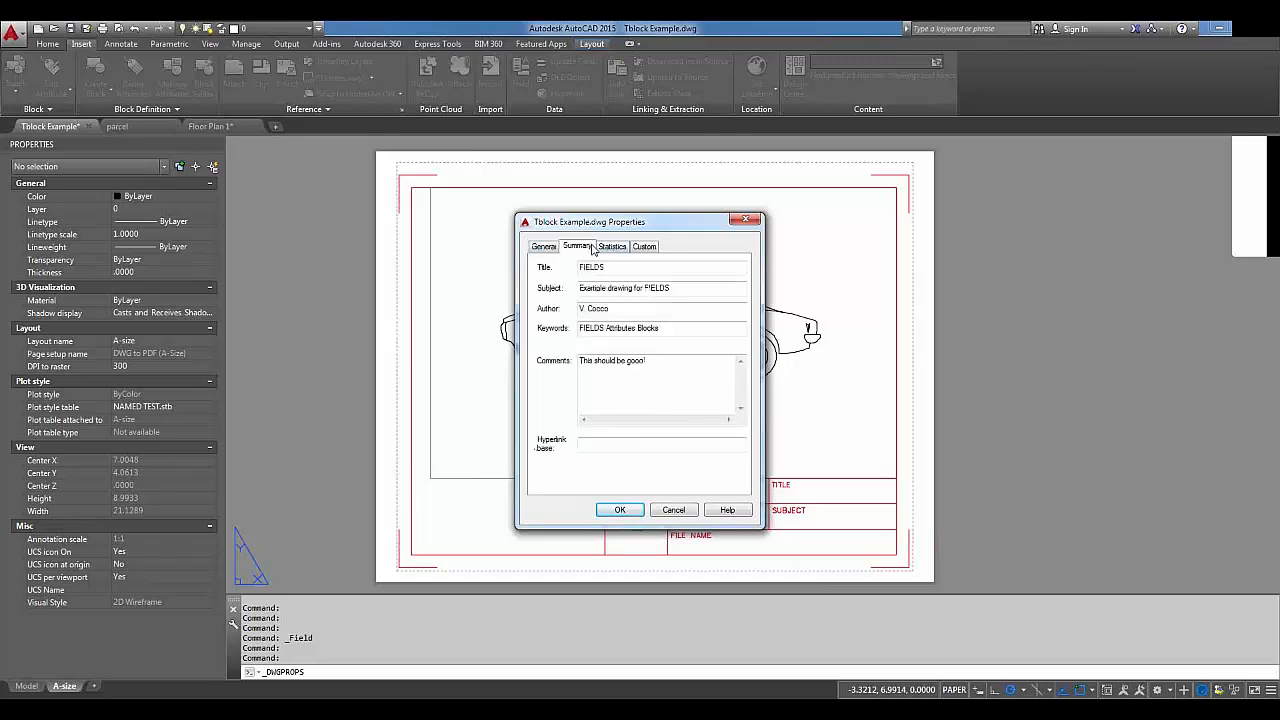
double_click(602, 267)
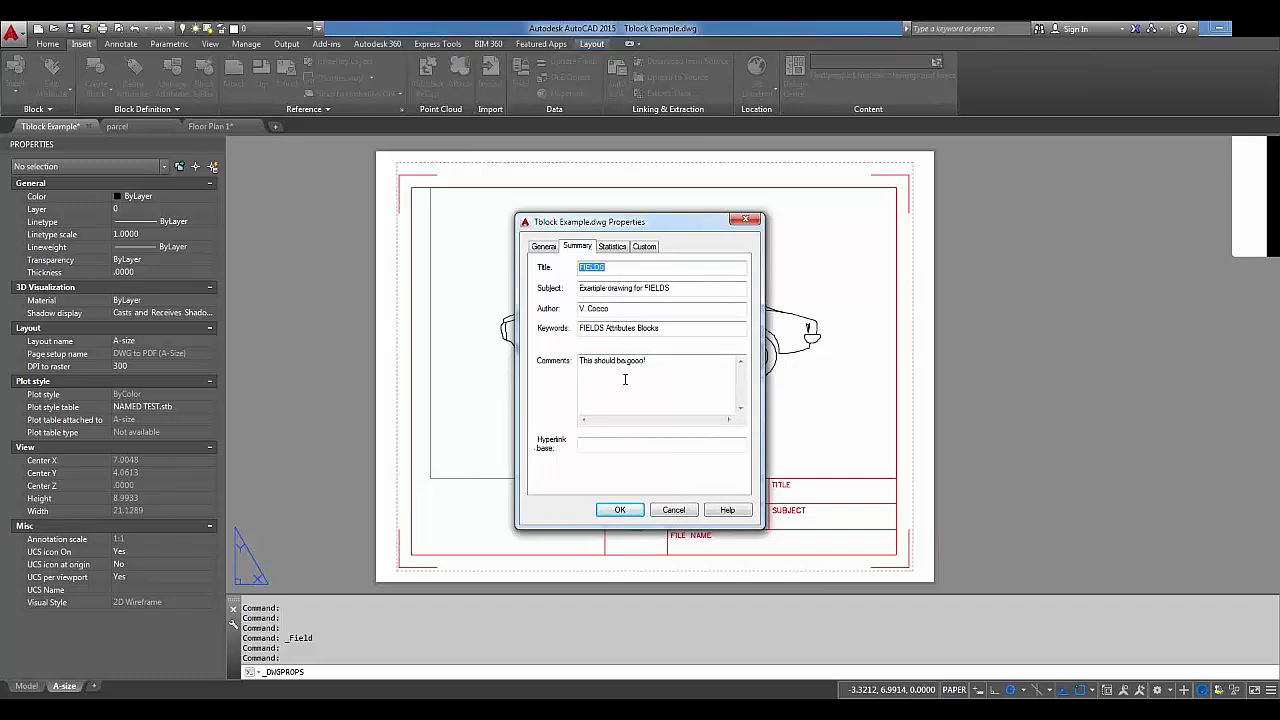
click(612, 247)
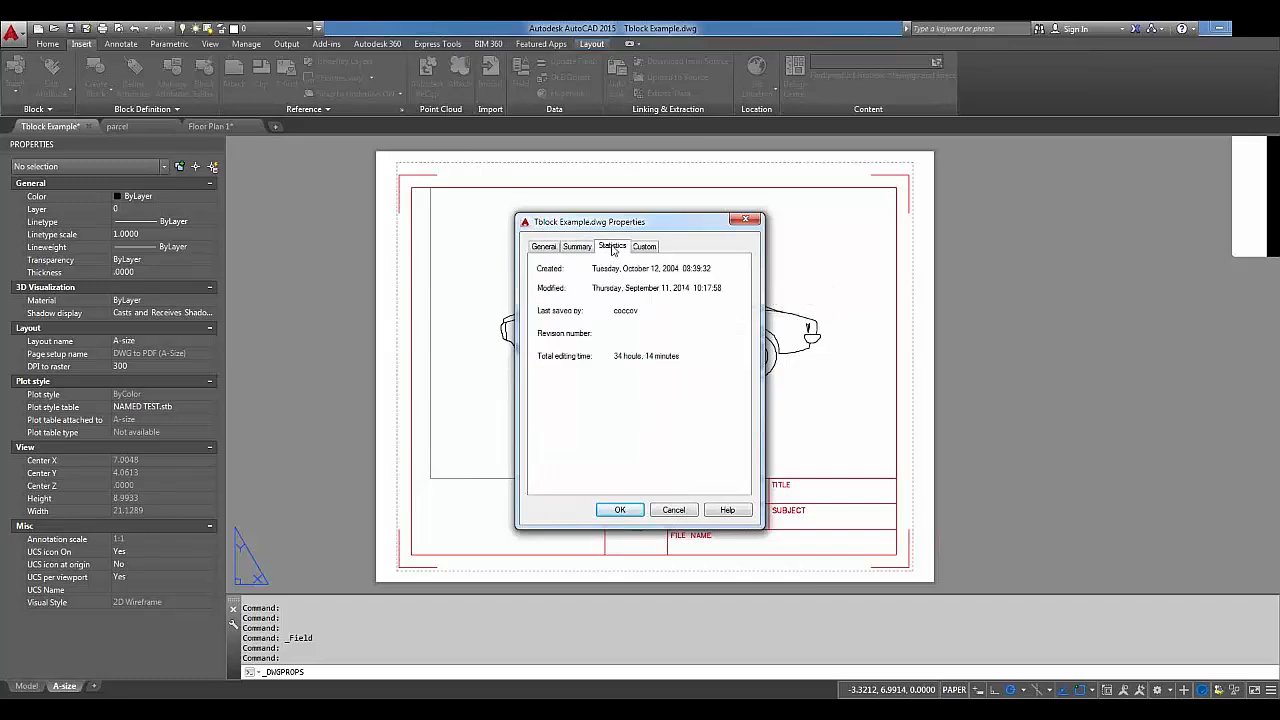
click(640, 247)
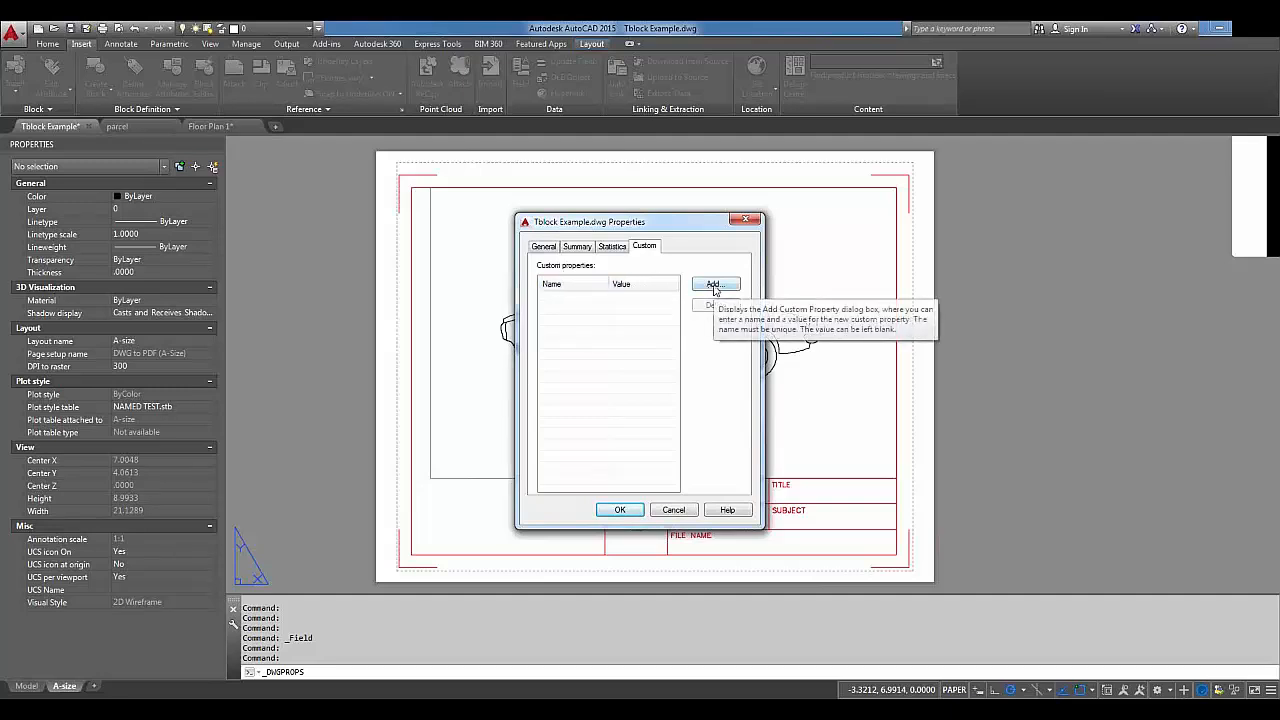
Add custom property 'Company Name' with value 'ACME, Inc.' and close Drawing Properties.
click(715, 285)
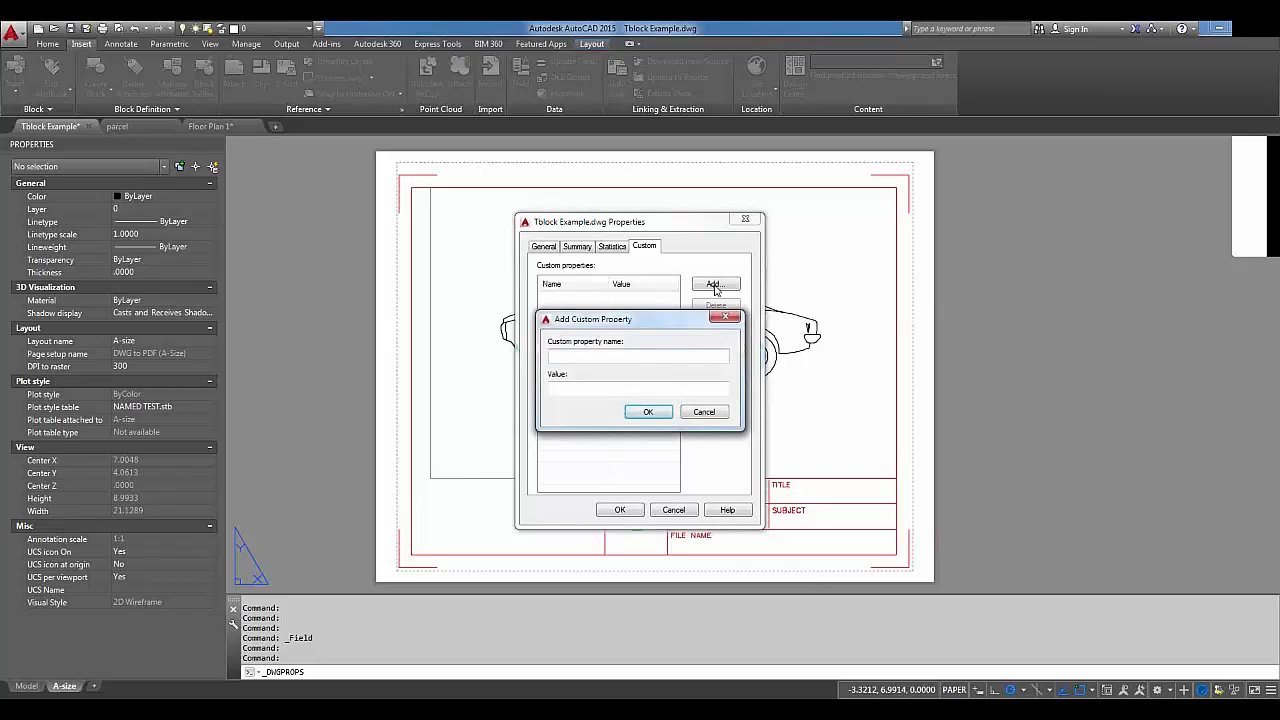
text(Company Name)
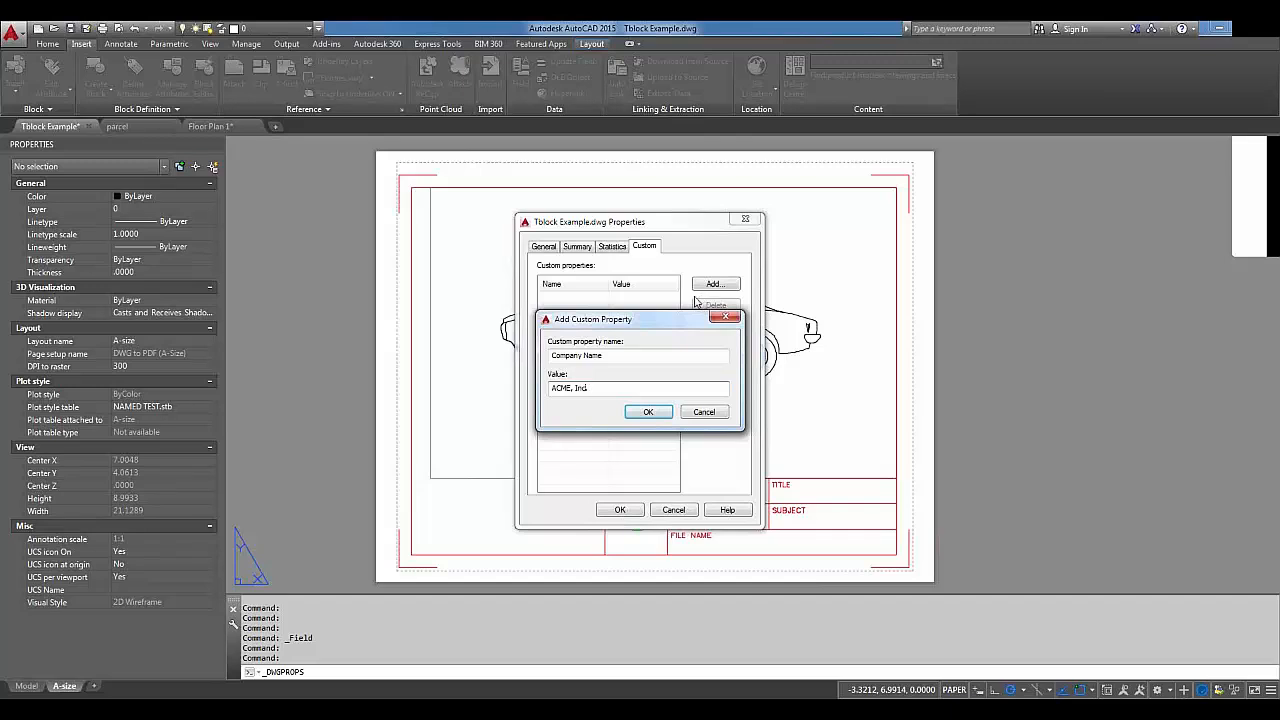
text(.)
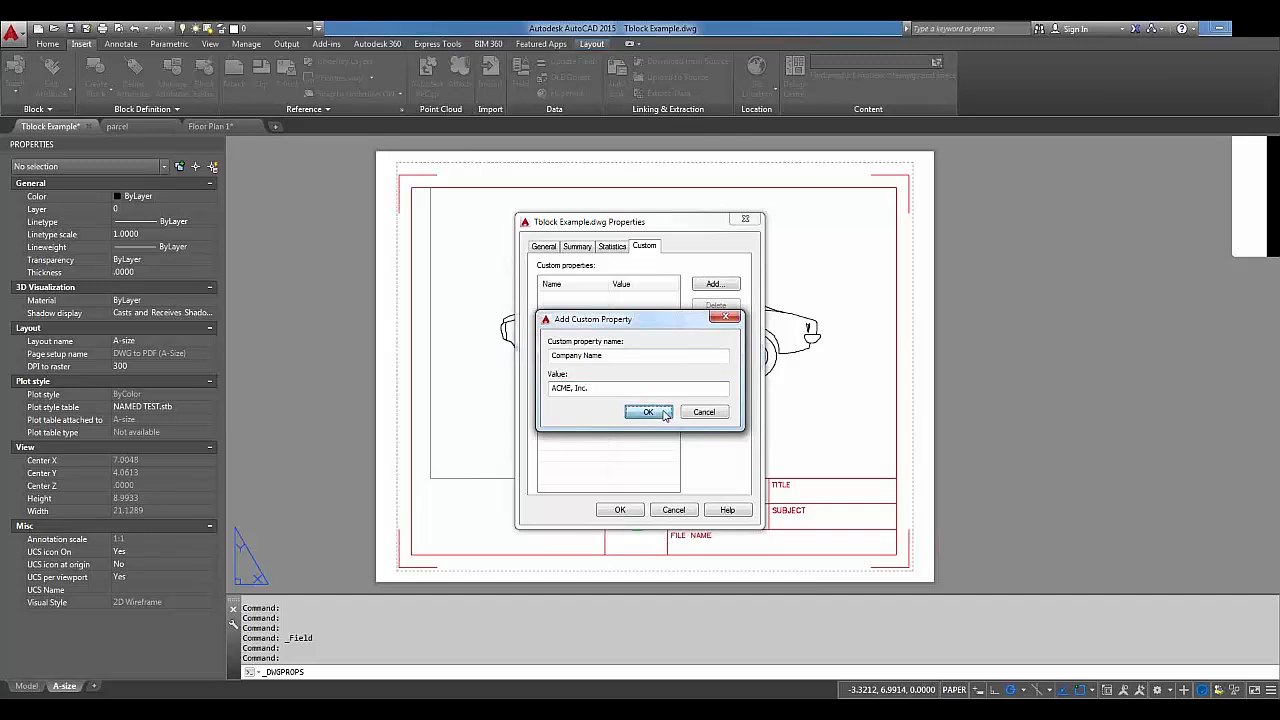
click(648, 412)
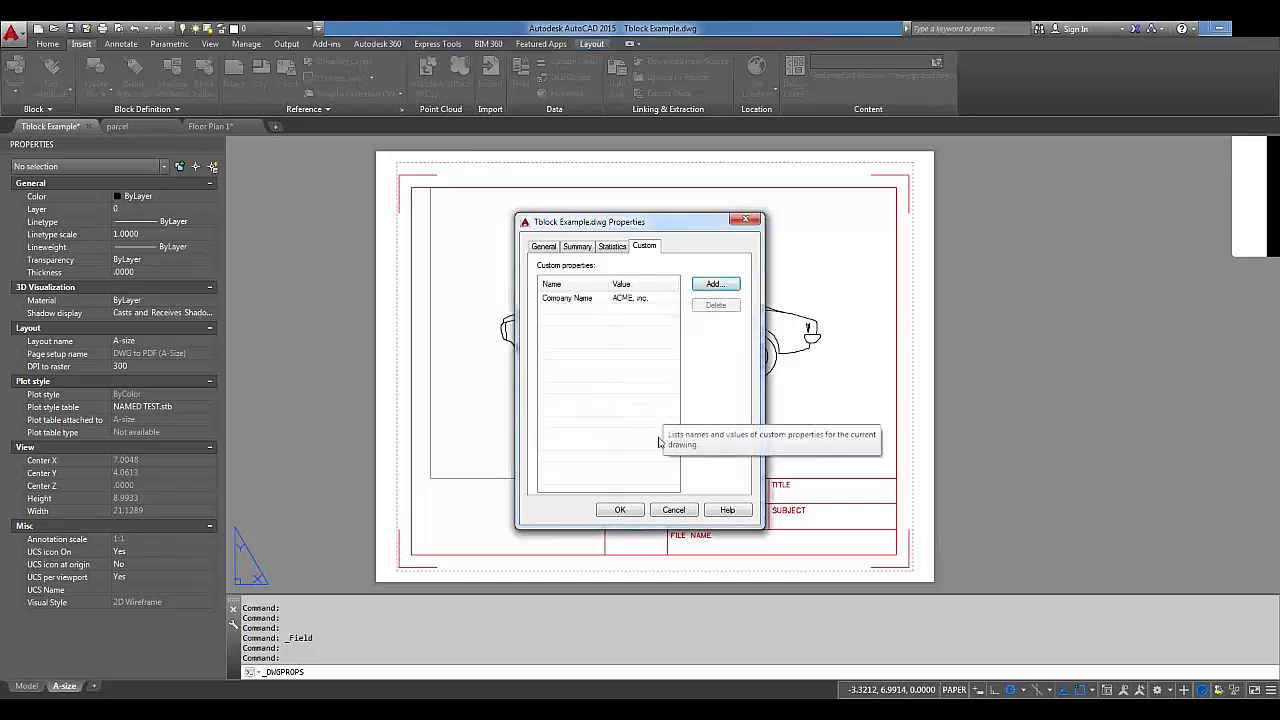
click(620, 510)
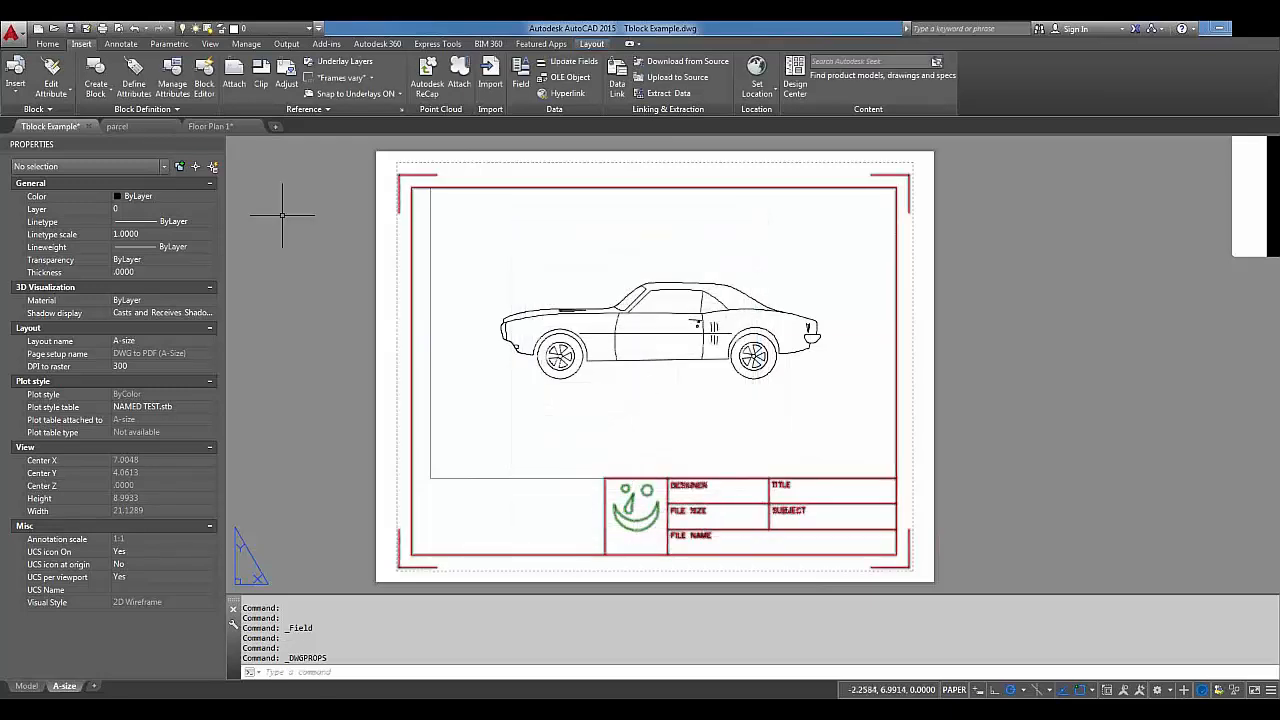
Save Tblock Example.dwg and select the title block border.
click(70, 29)
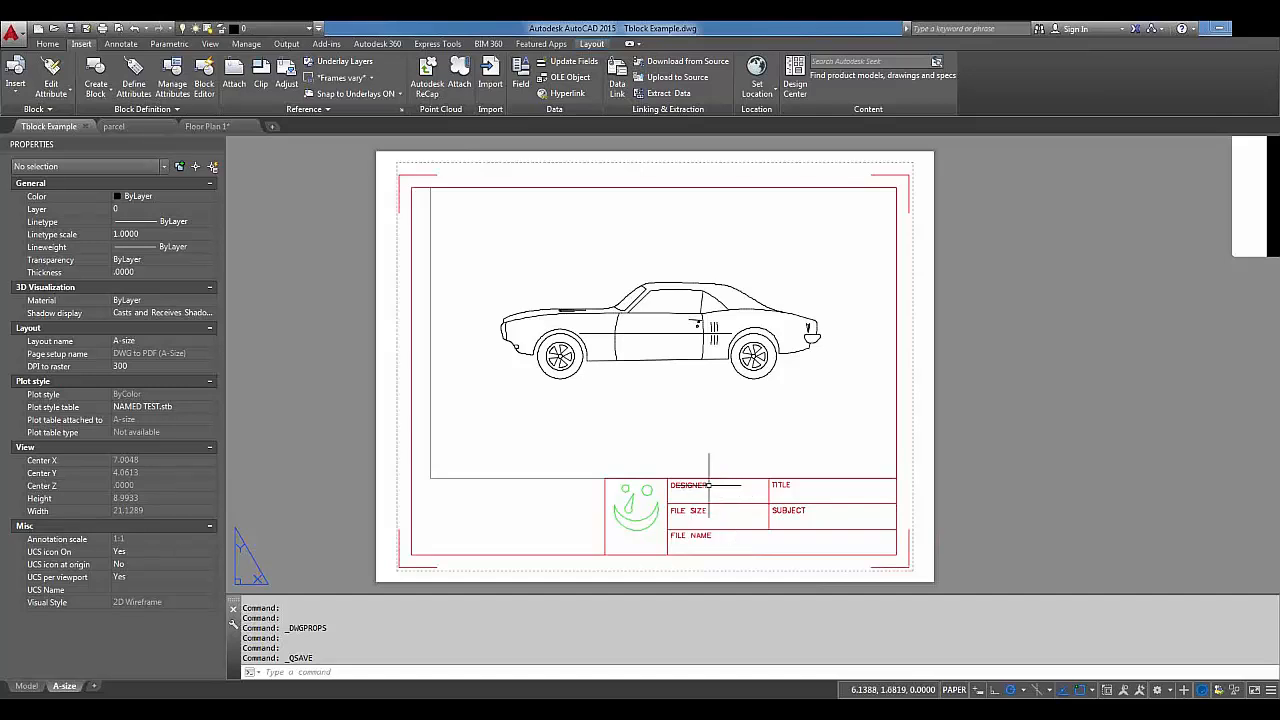
mouse_move(697, 485)
mouse_move(631, 480)
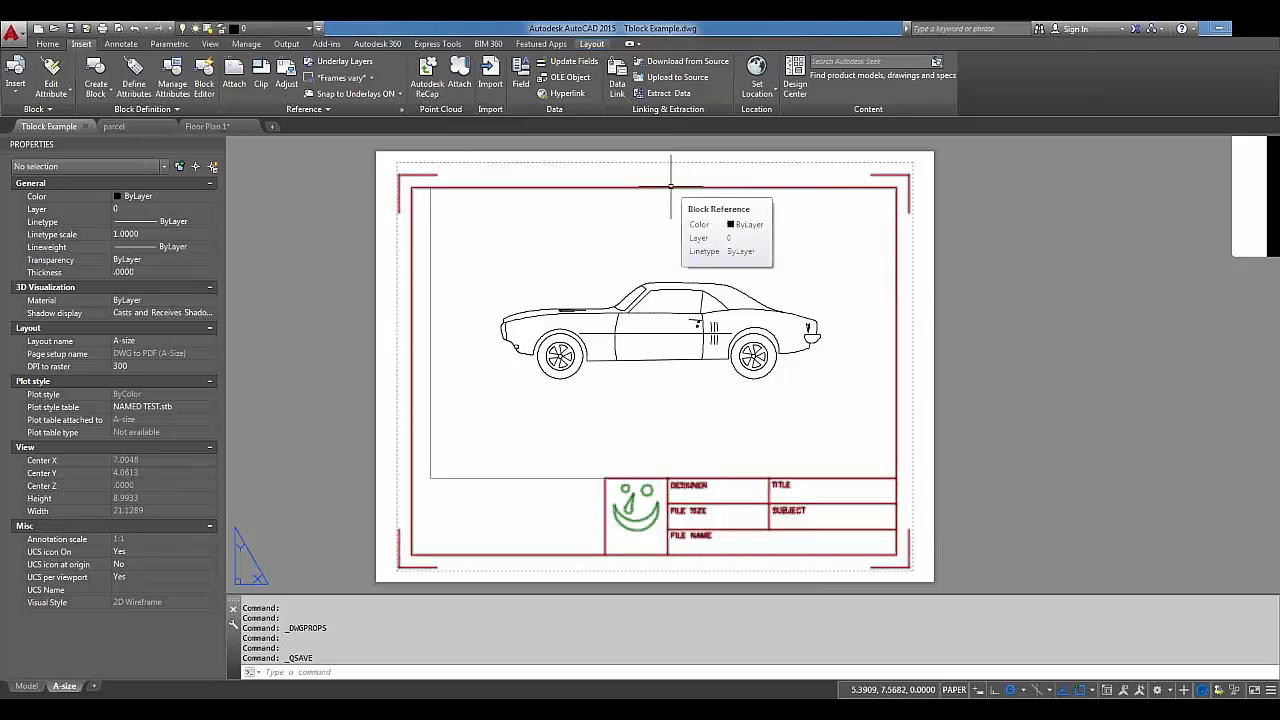
click(671, 186)
Open the BORDER-A title block definition in the Block Editor, ready to insert fields.
right_click(671, 186)
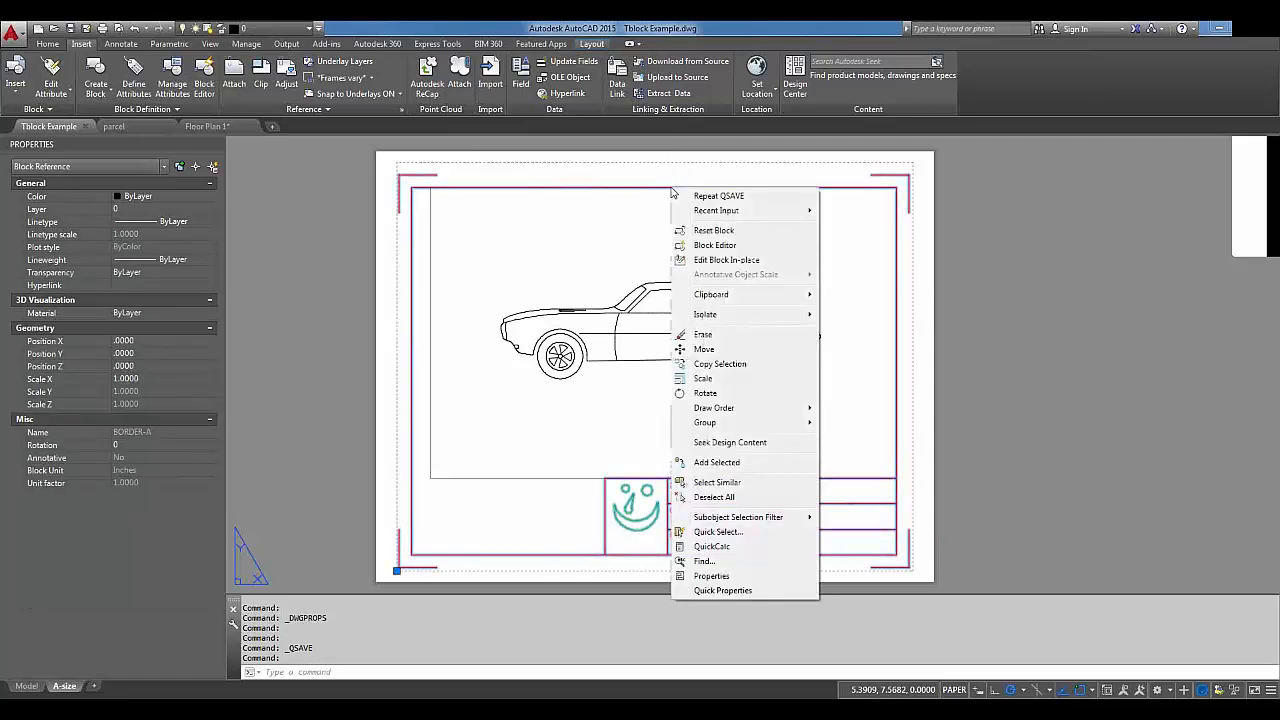
click(707, 248)
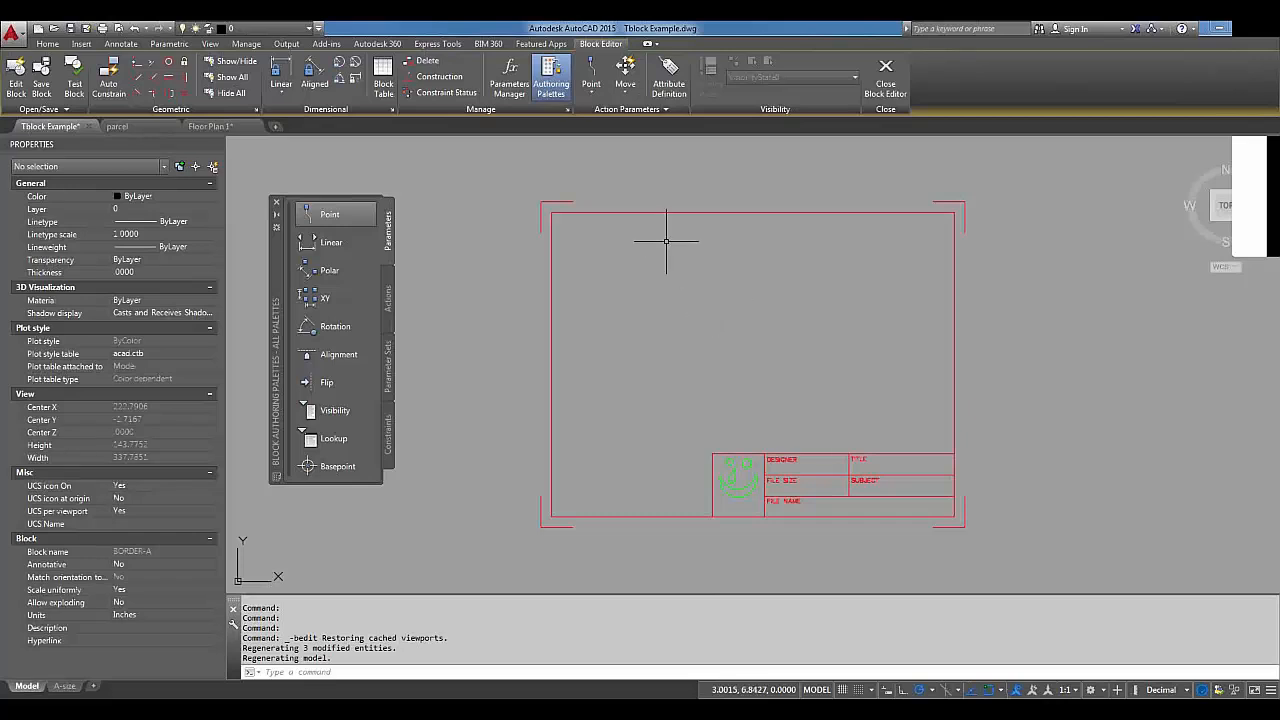
click(83, 45)
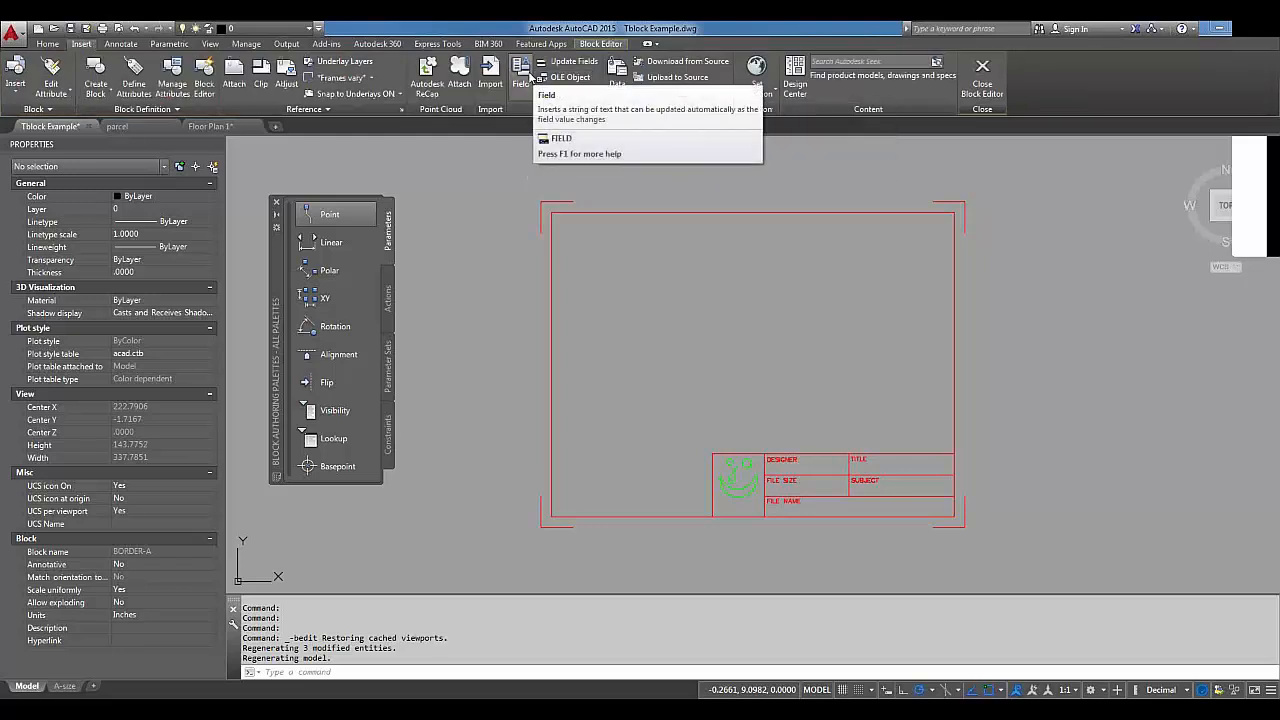
Set up a Document > Author field with Uppercase format.
click(530, 76)
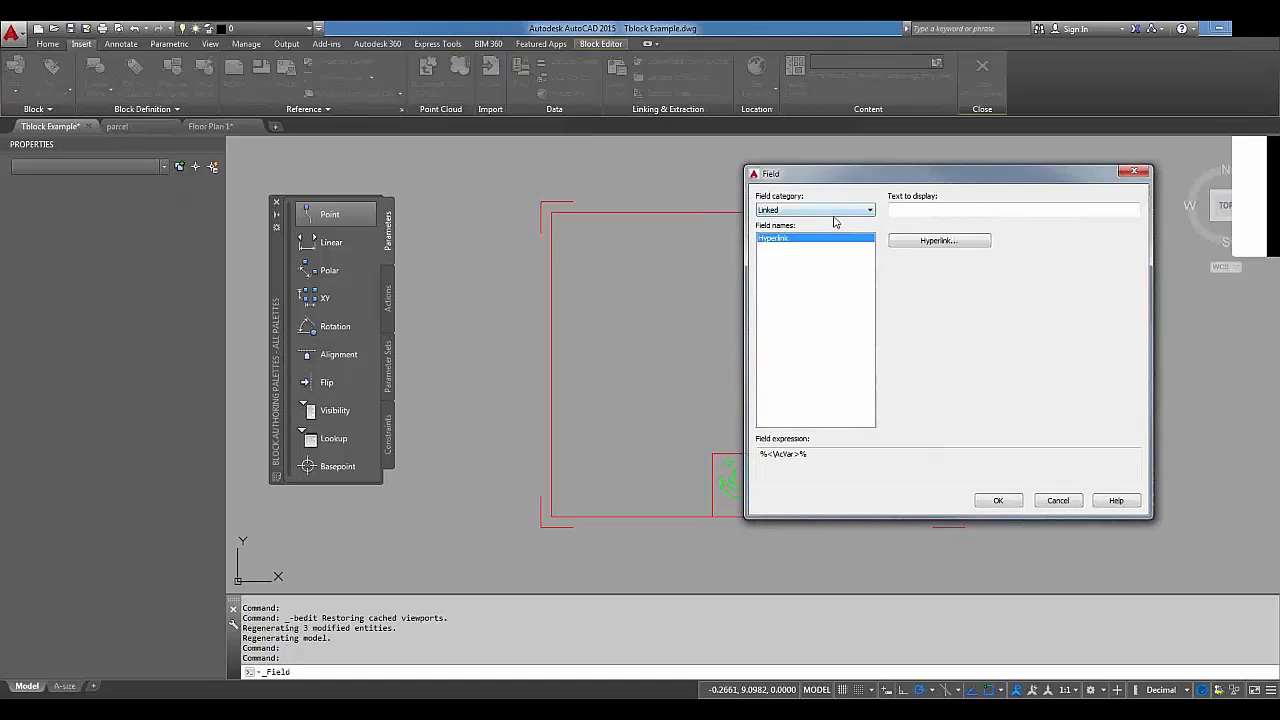
click(835, 212)
click(812, 238)
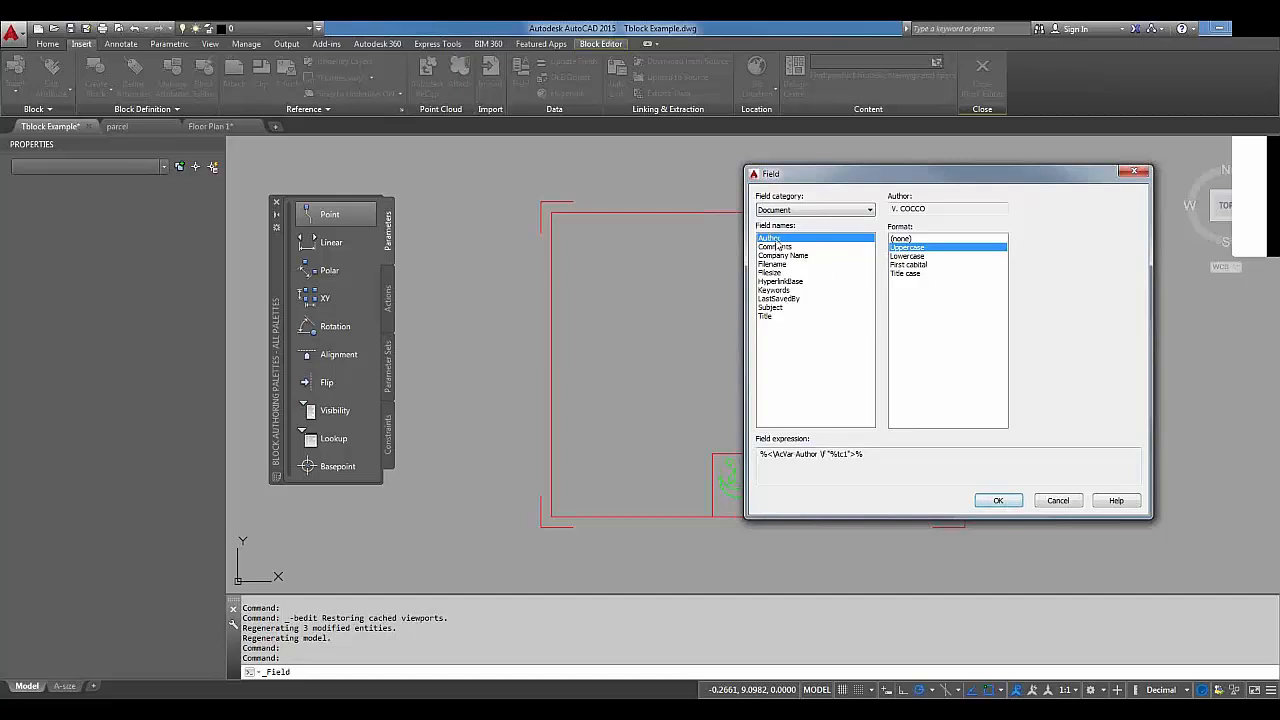
click(998, 503)
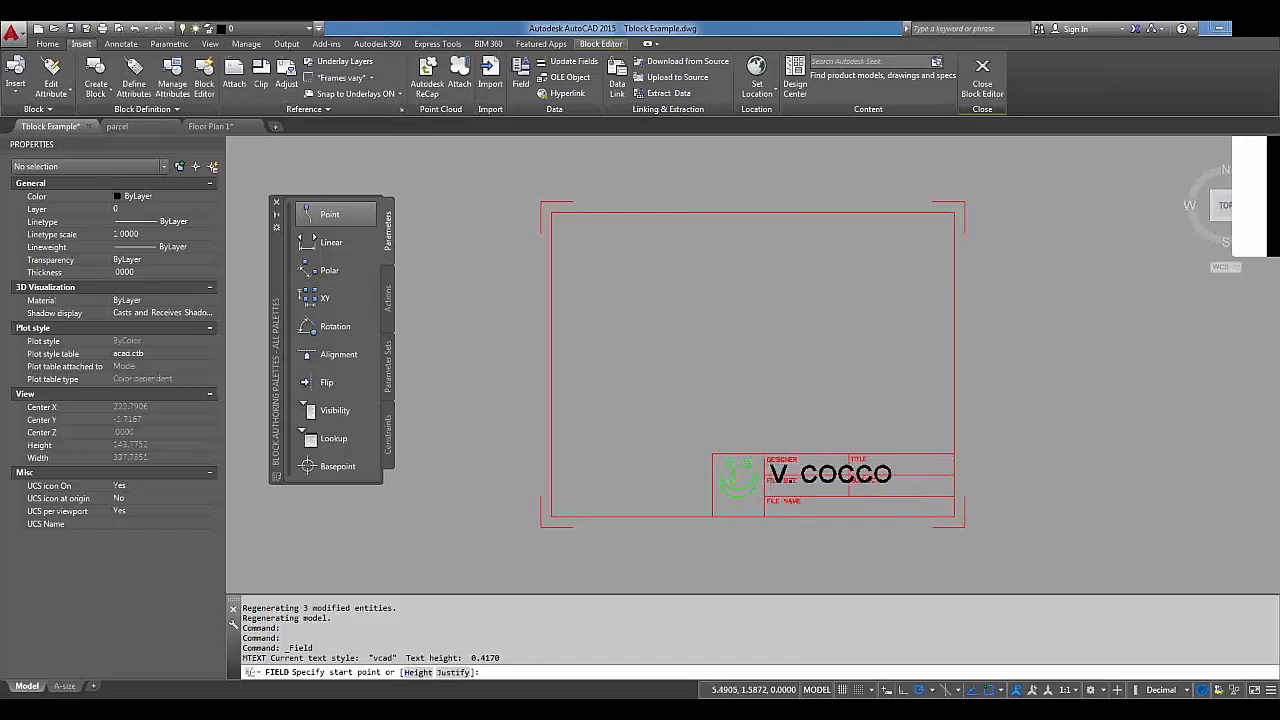
Cancel the oversized author field and bring up the Text Style dialog with ST.
scroll(765, 462, up, 4)
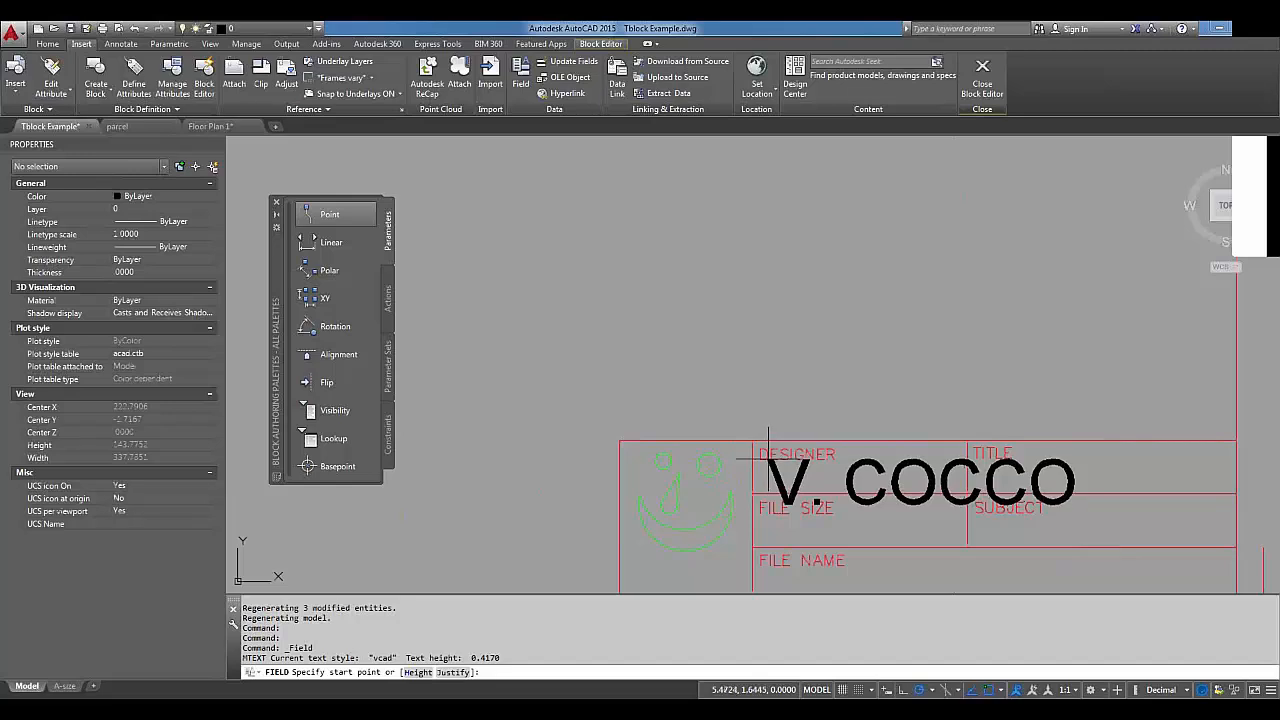
key(Escape)
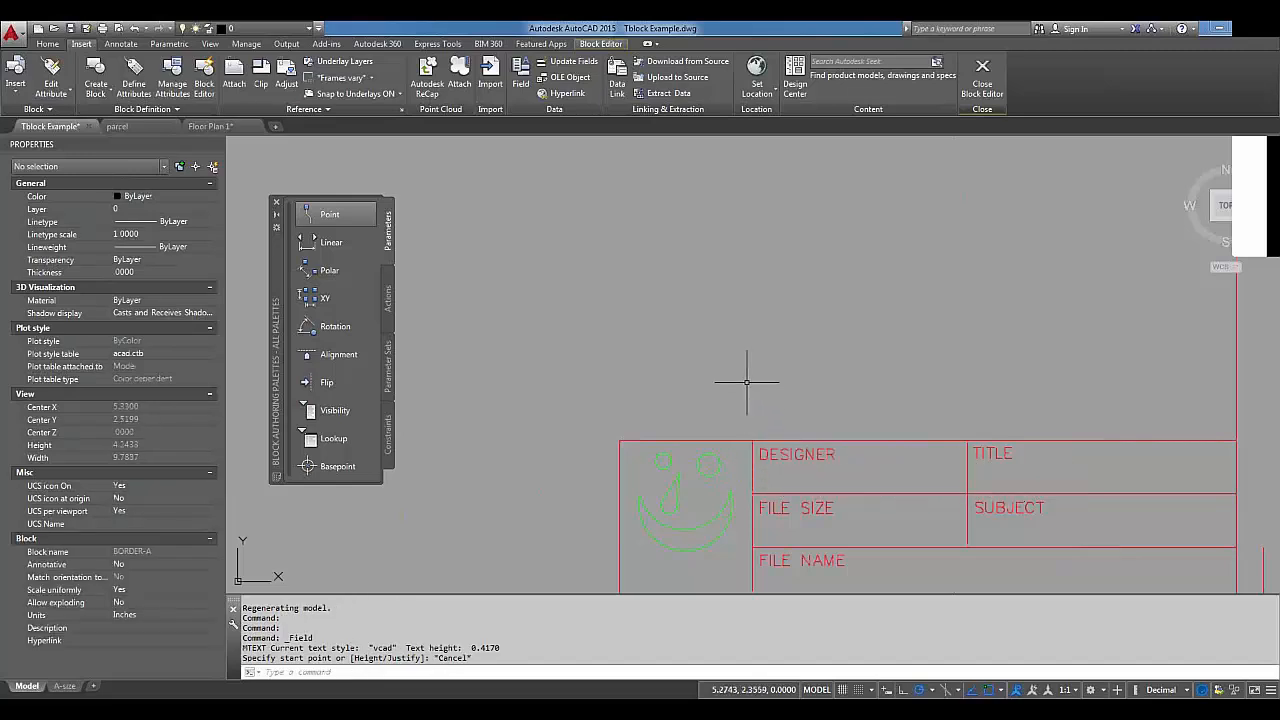
text(st)
key(Return)
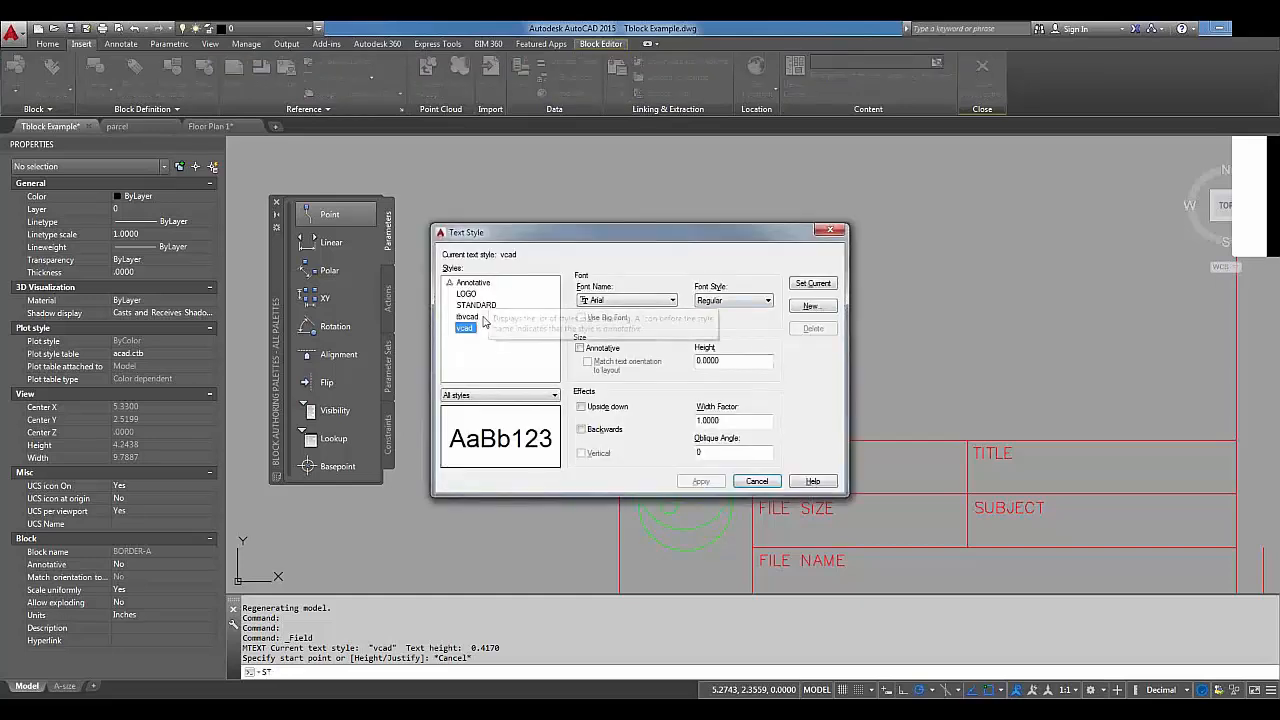
Make tbvcad the current text style.
click(478, 317)
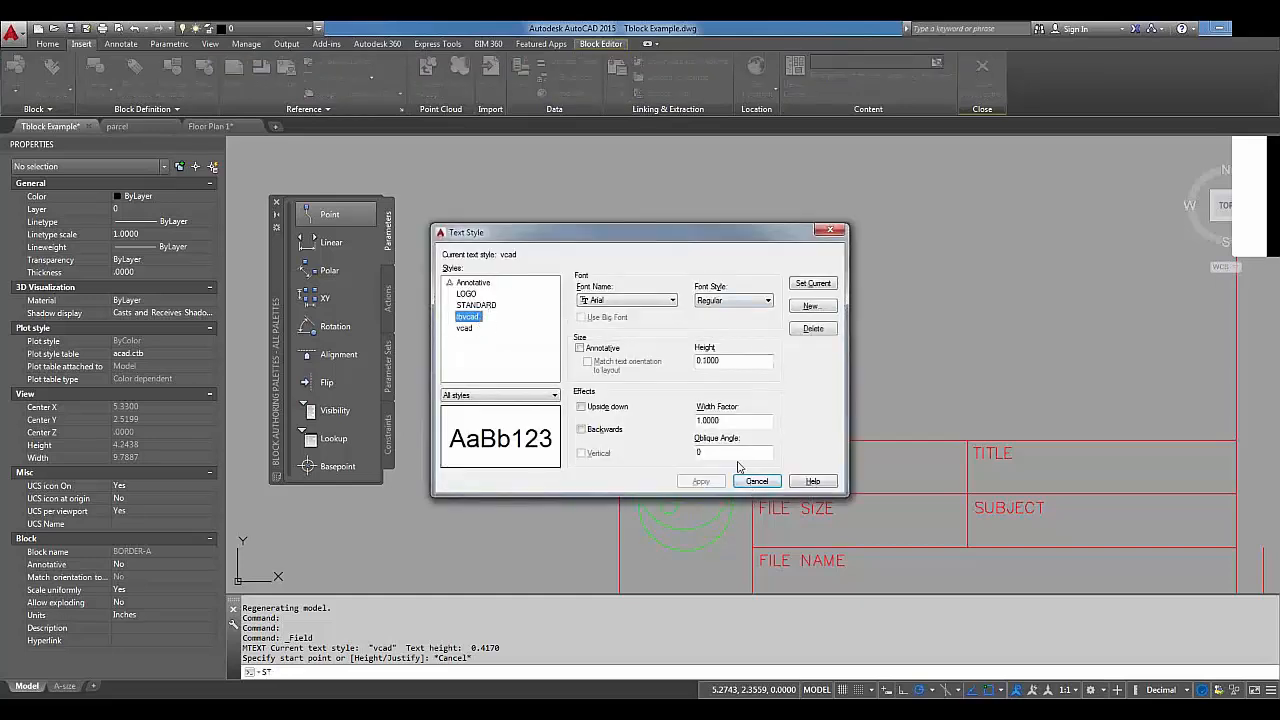
click(812, 283)
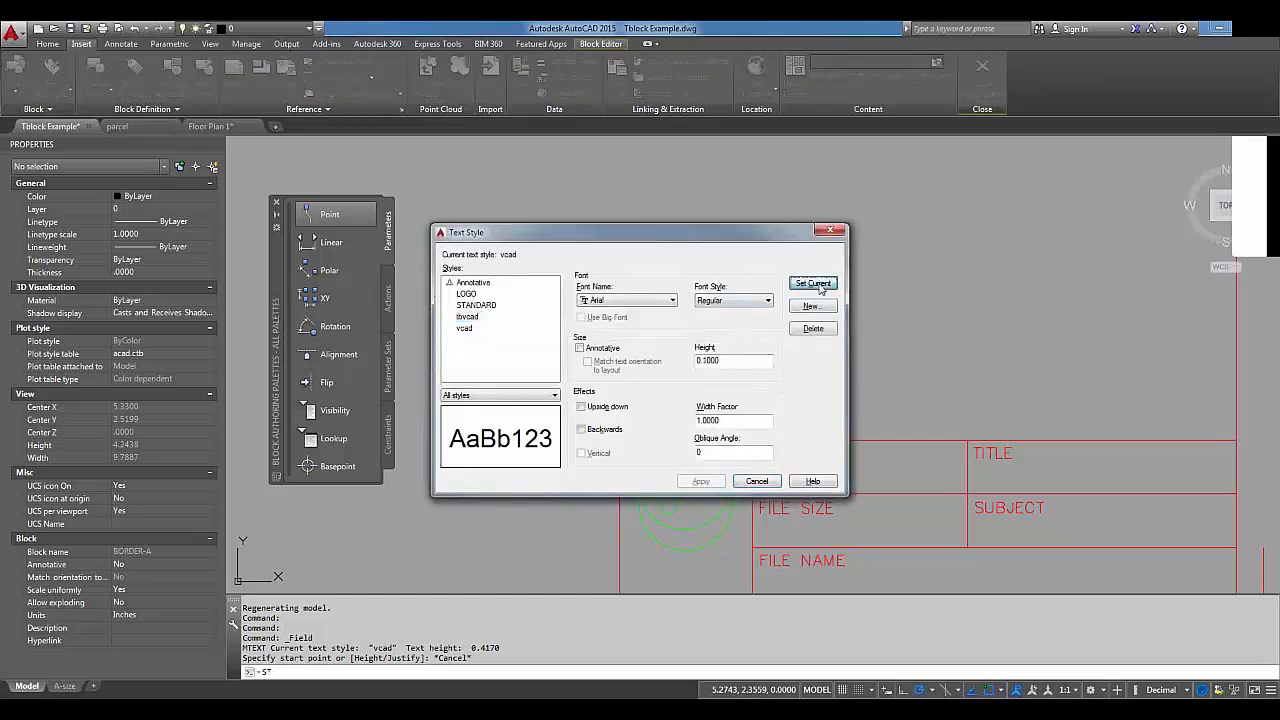
click(757, 482)
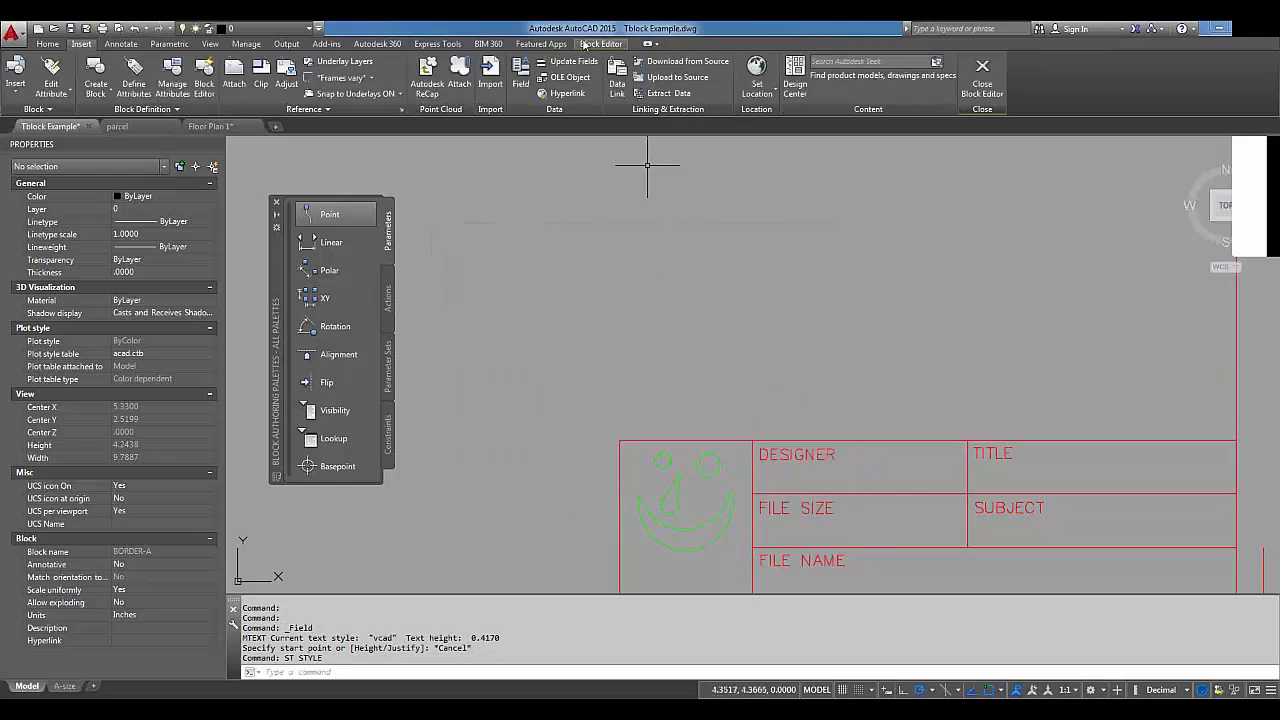
Place the uppercase Author field under DESIGNER in the title block.
click(519, 78)
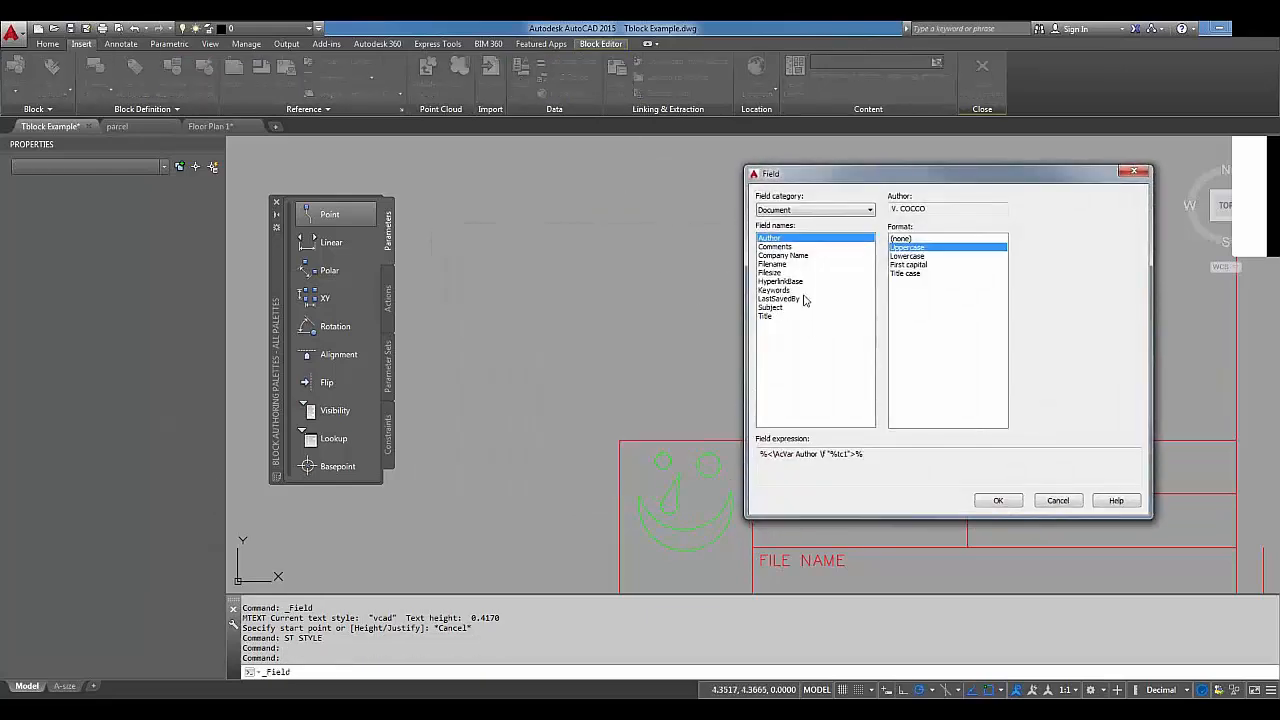
click(1002, 502)
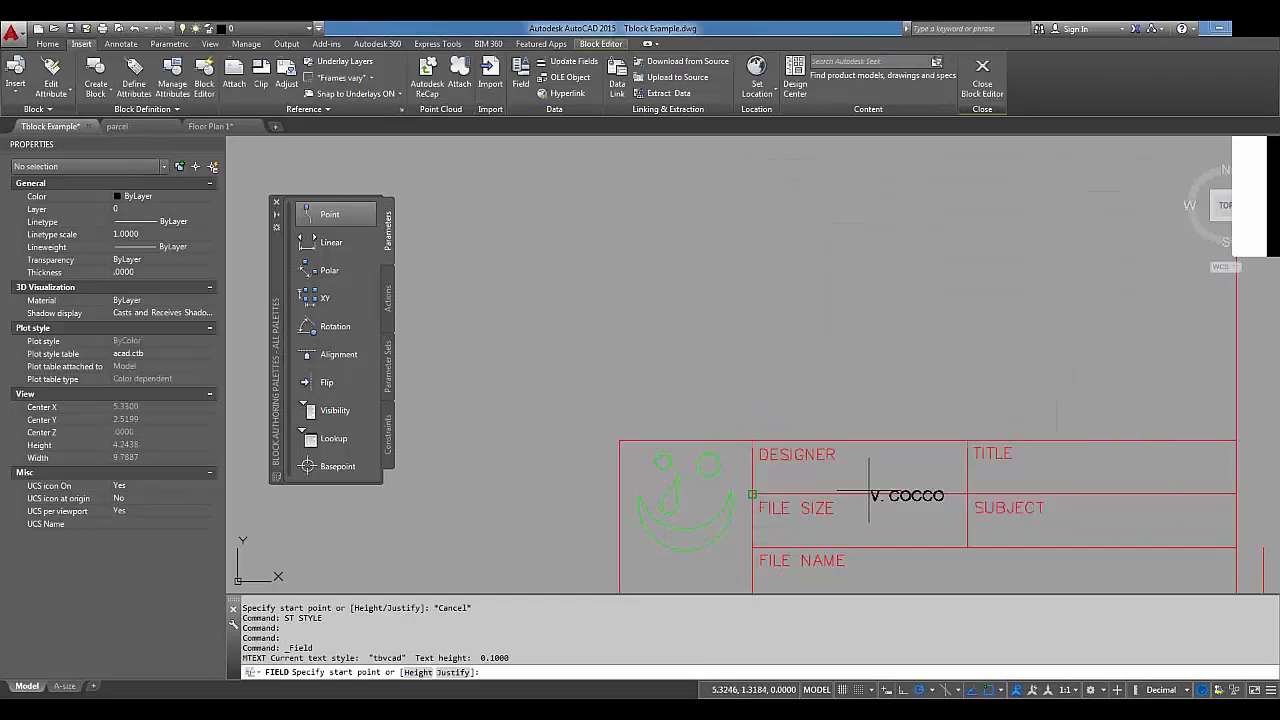
click(791, 477)
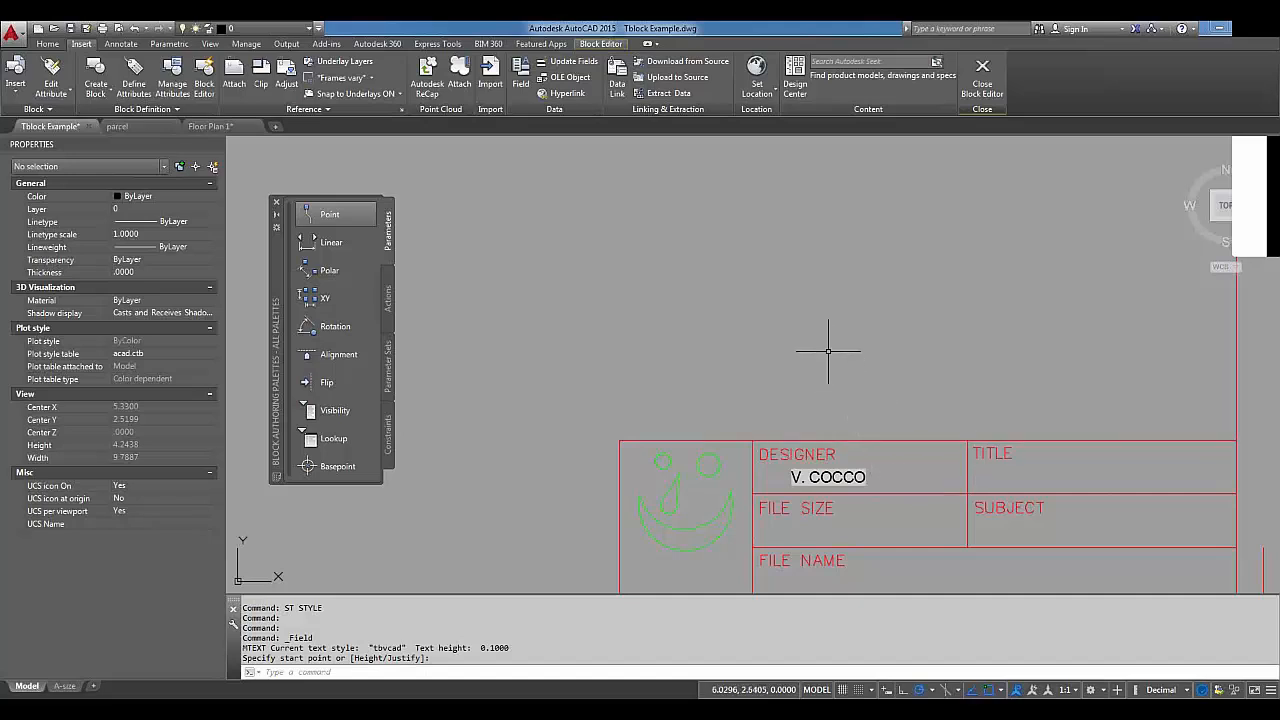
key(Return)
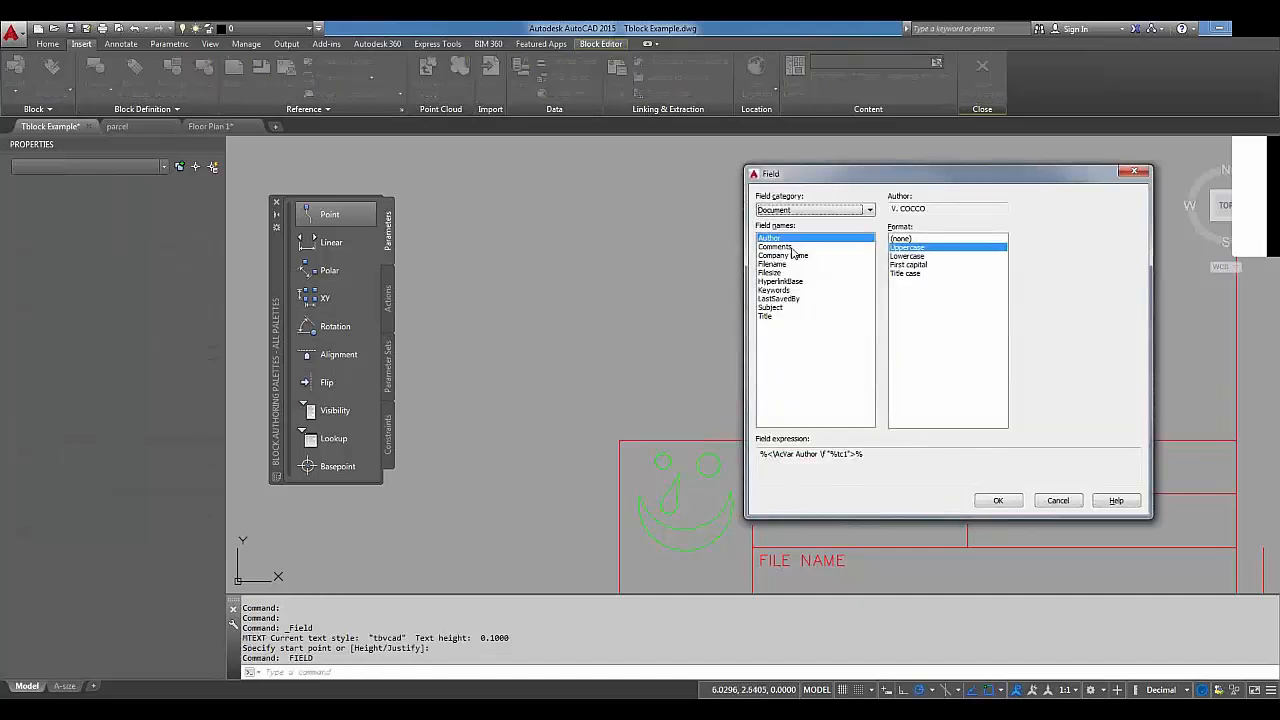
Place an ACME, INC. Company Name field beneath the logo.
click(792, 255)
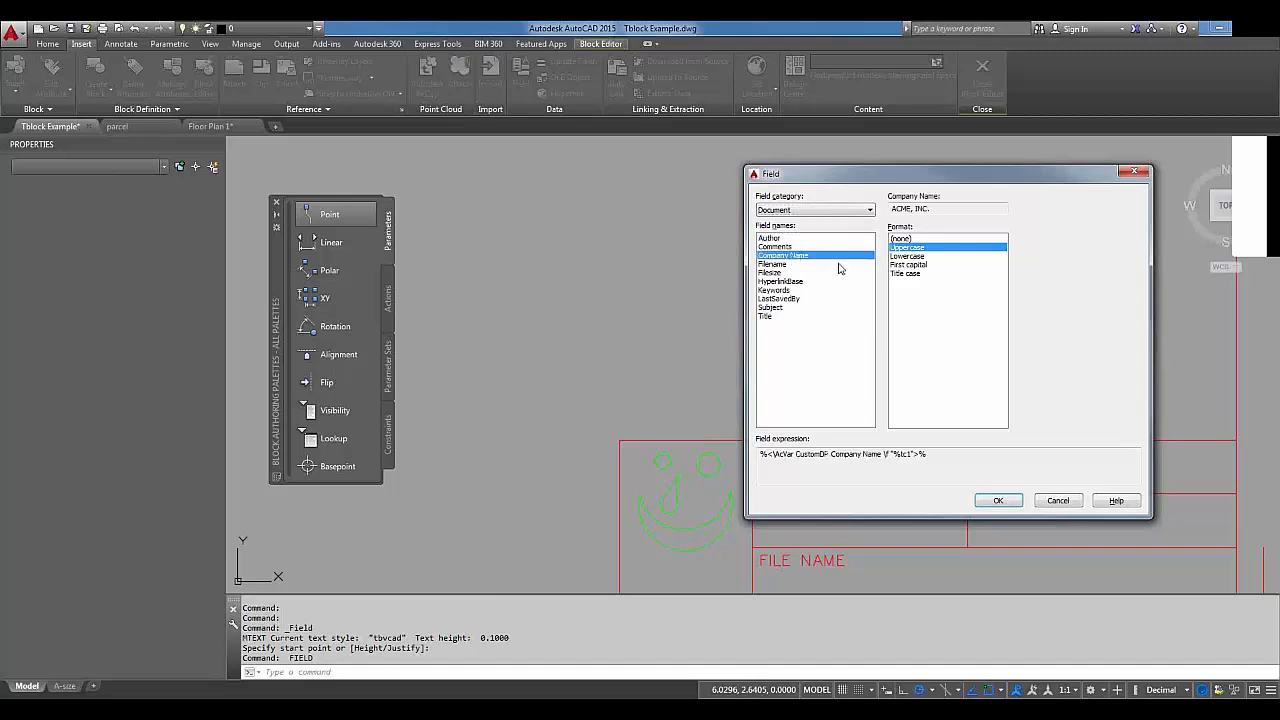
click(941, 208)
drag(941, 208, 886, 208)
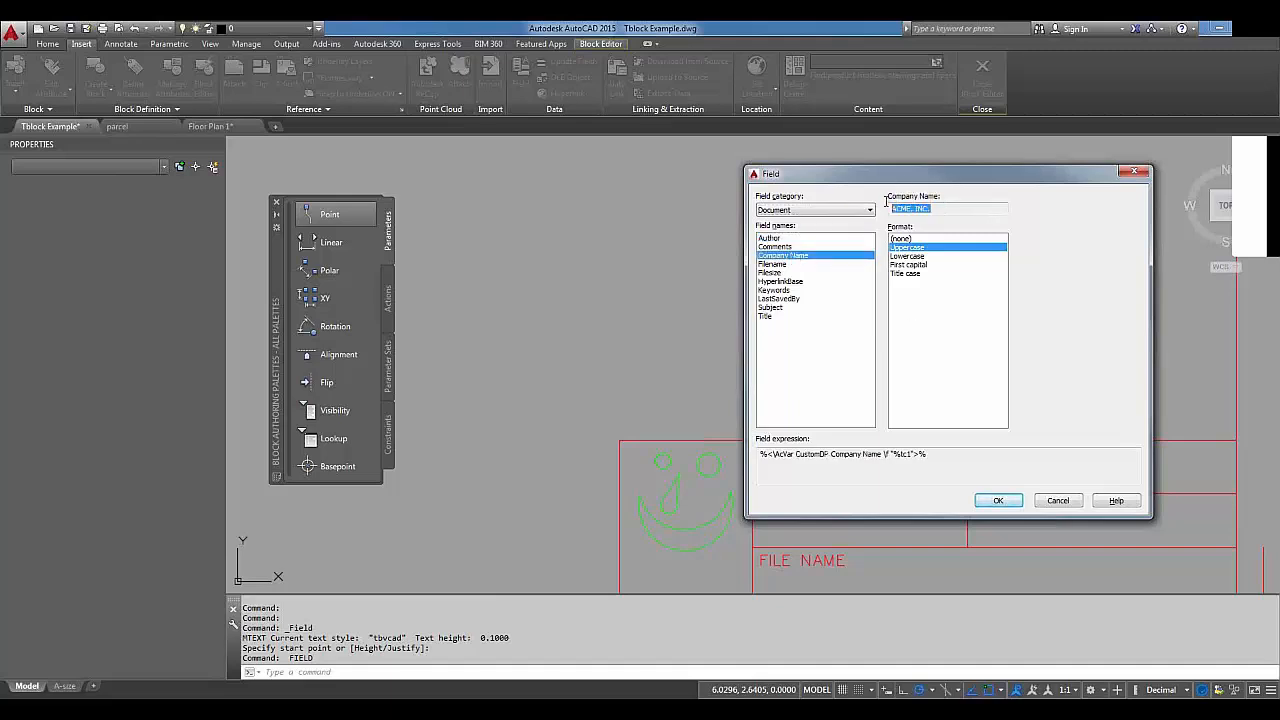
click(1000, 500)
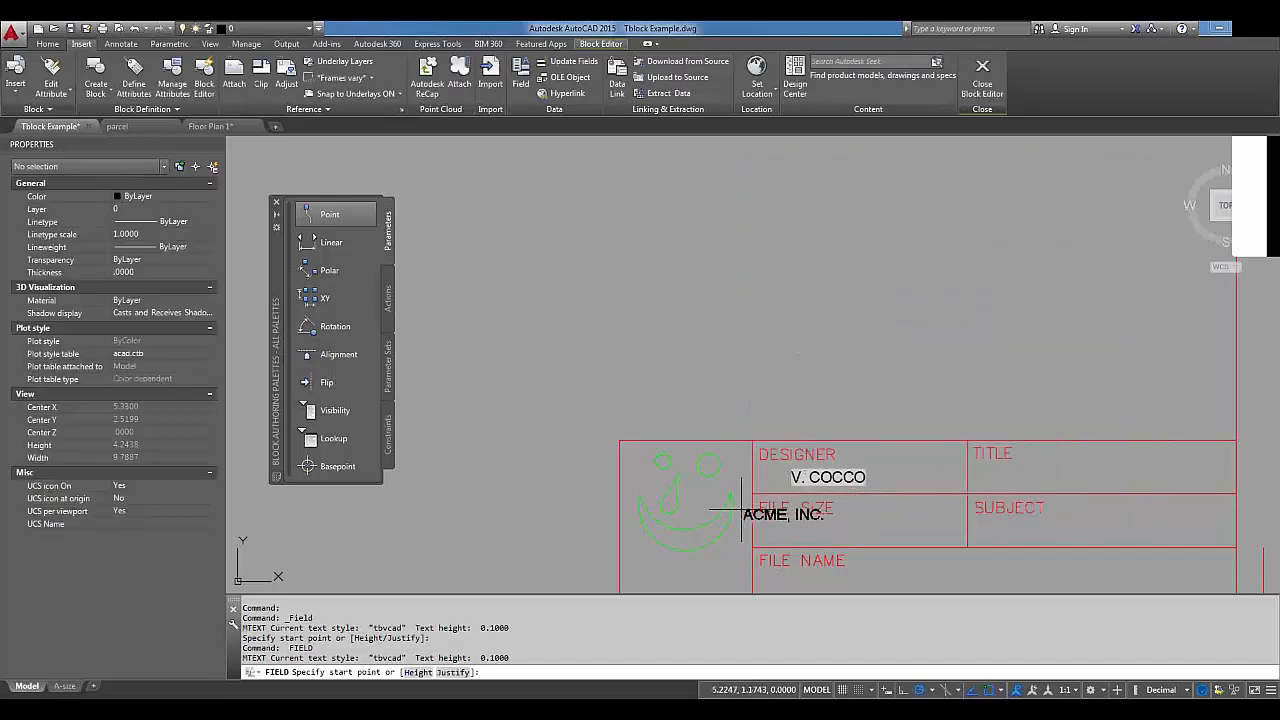
click(633, 573)
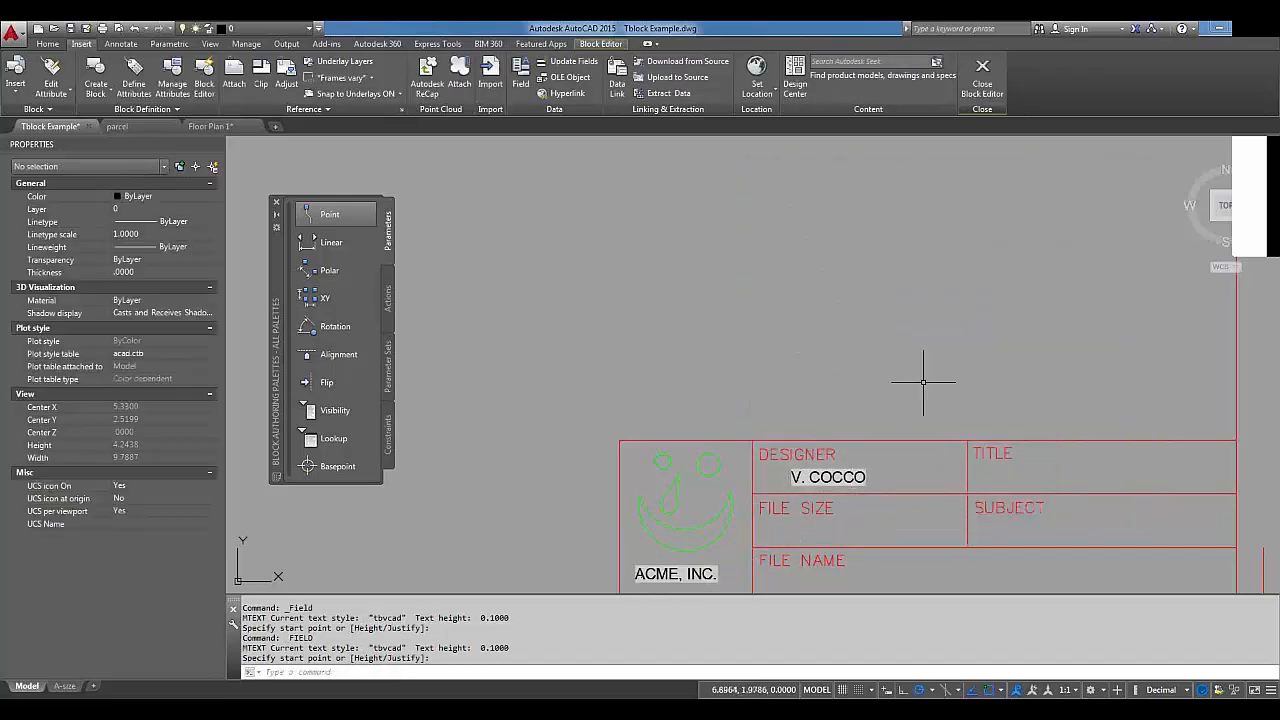
Add a title-case Subject field reading 'Example Drawing For FIELDS' in the SUBJECT row.
key(Return)
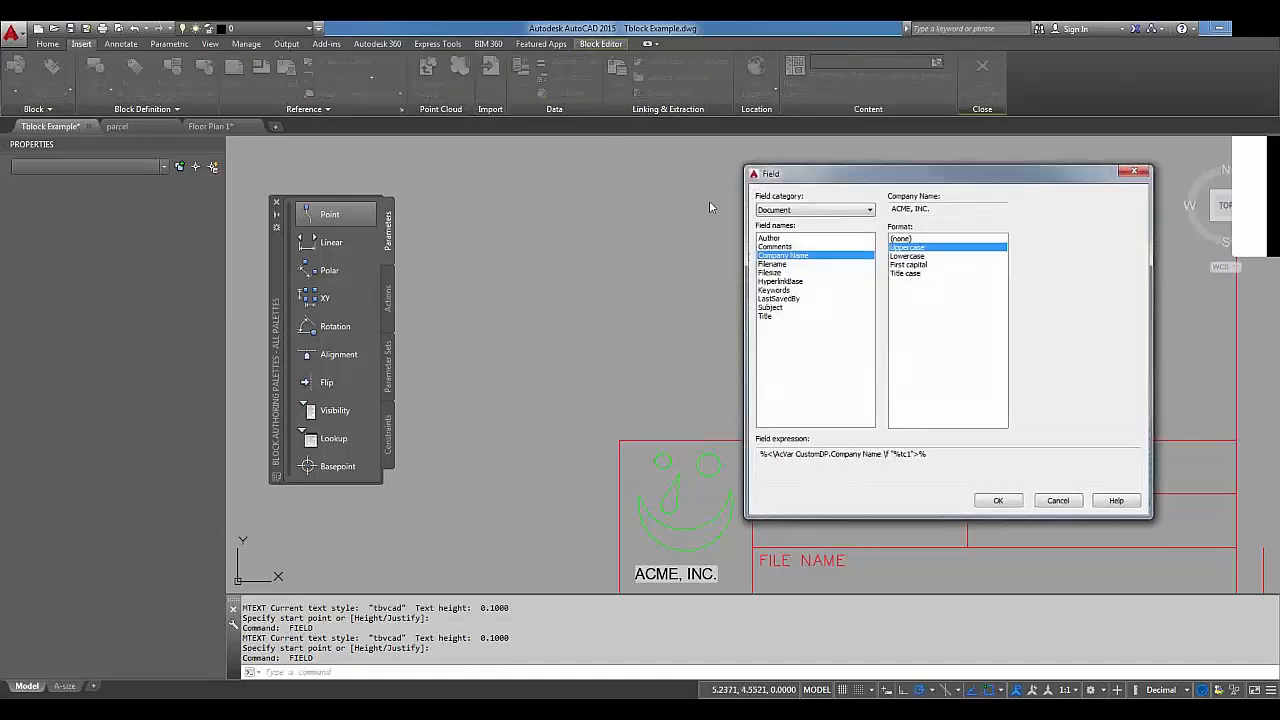
click(778, 307)
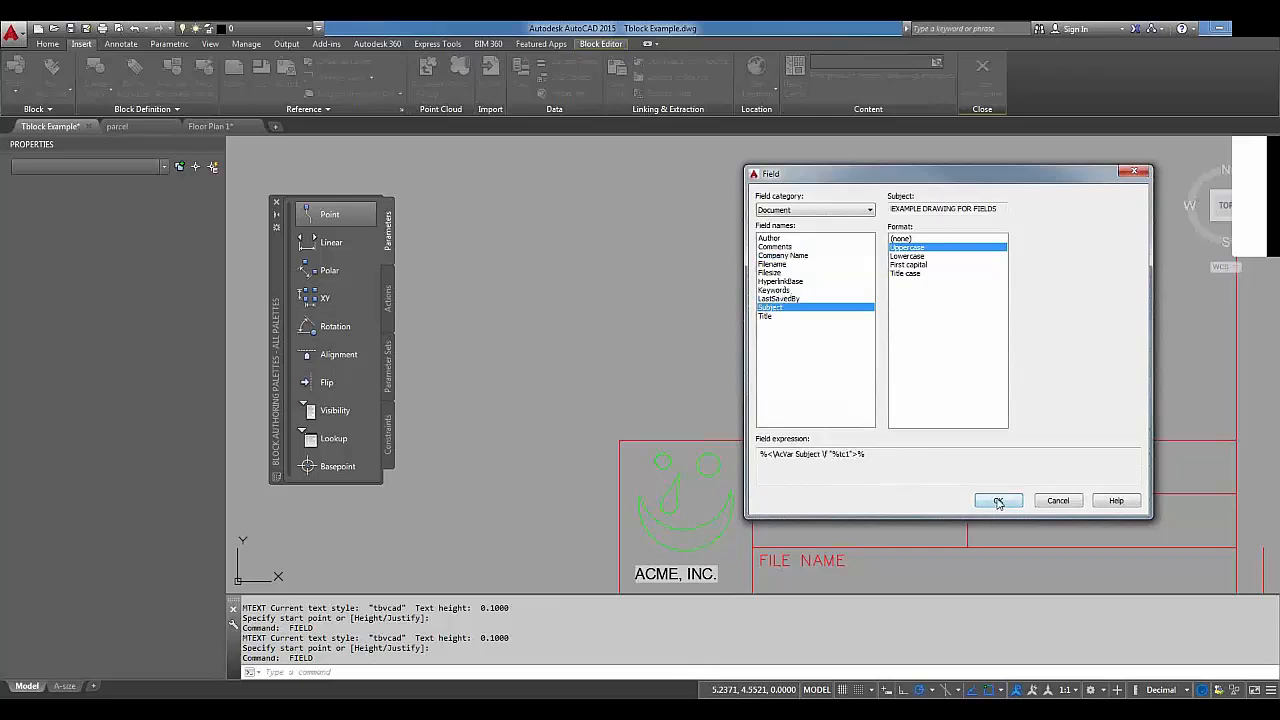
click(914, 273)
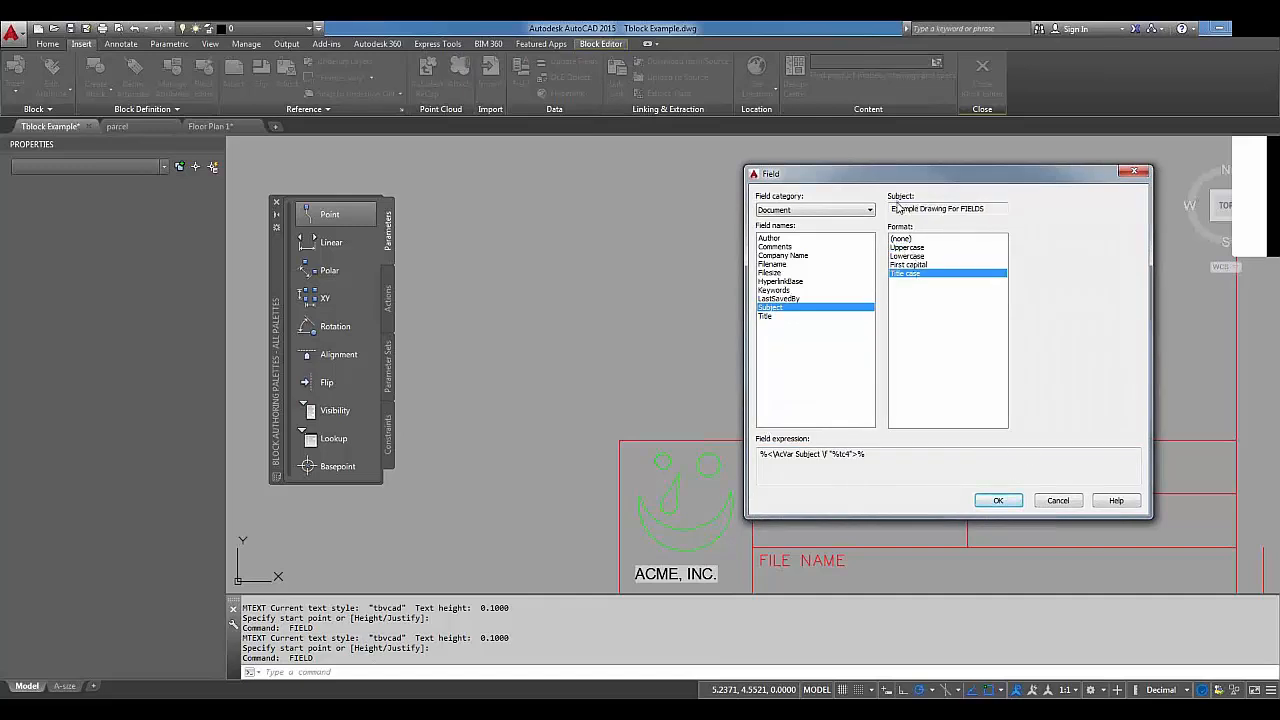
drag(984, 208, 893, 203)
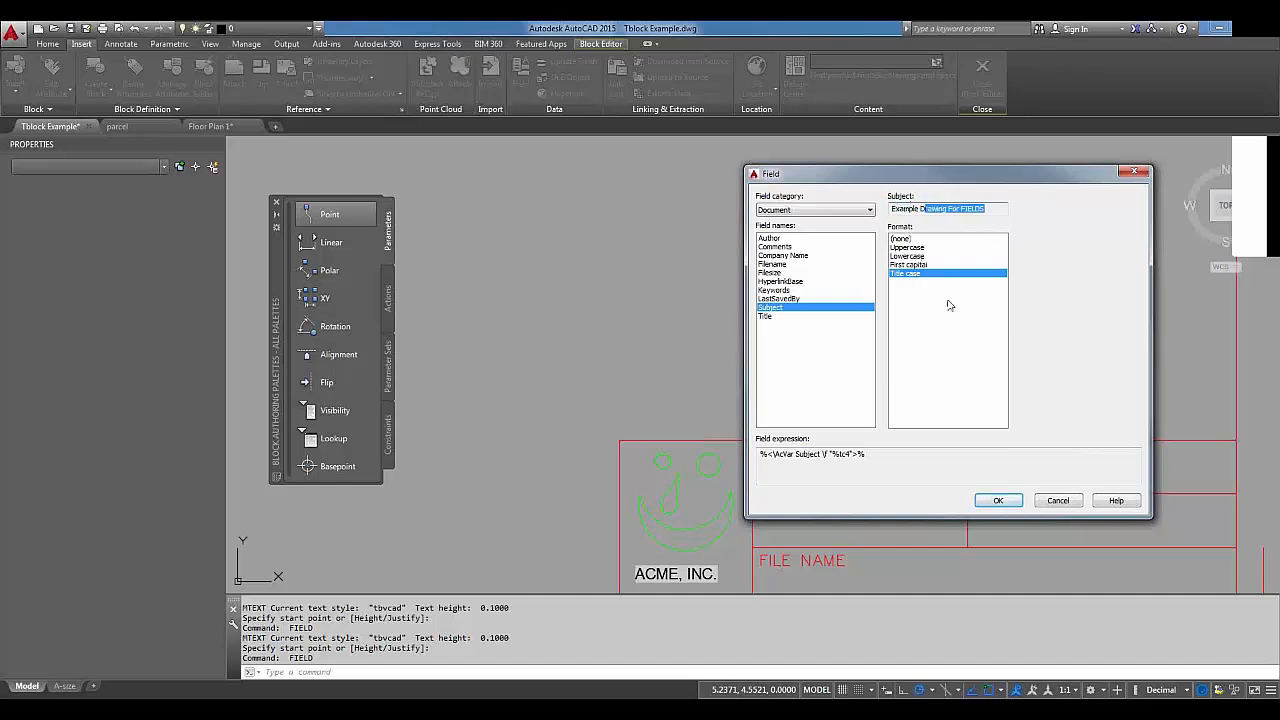
click(999, 501)
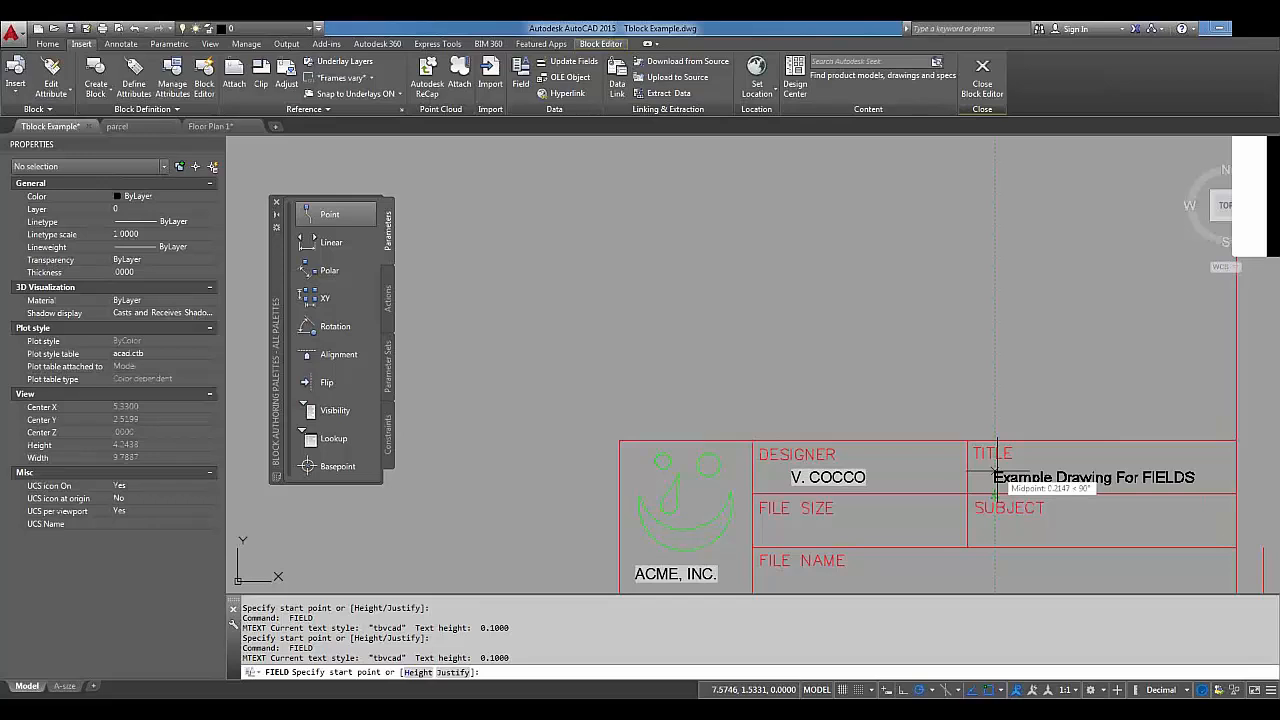
click(997, 527)
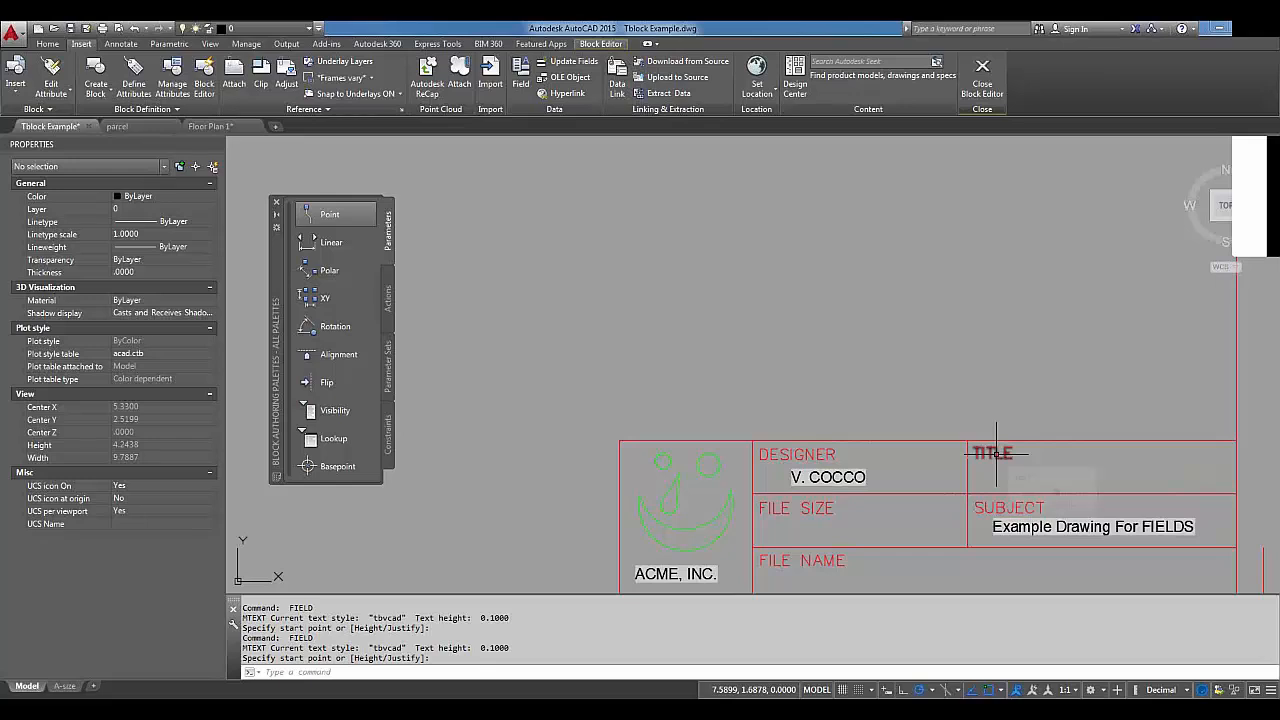
middle_drag(923, 491, 929, 392)
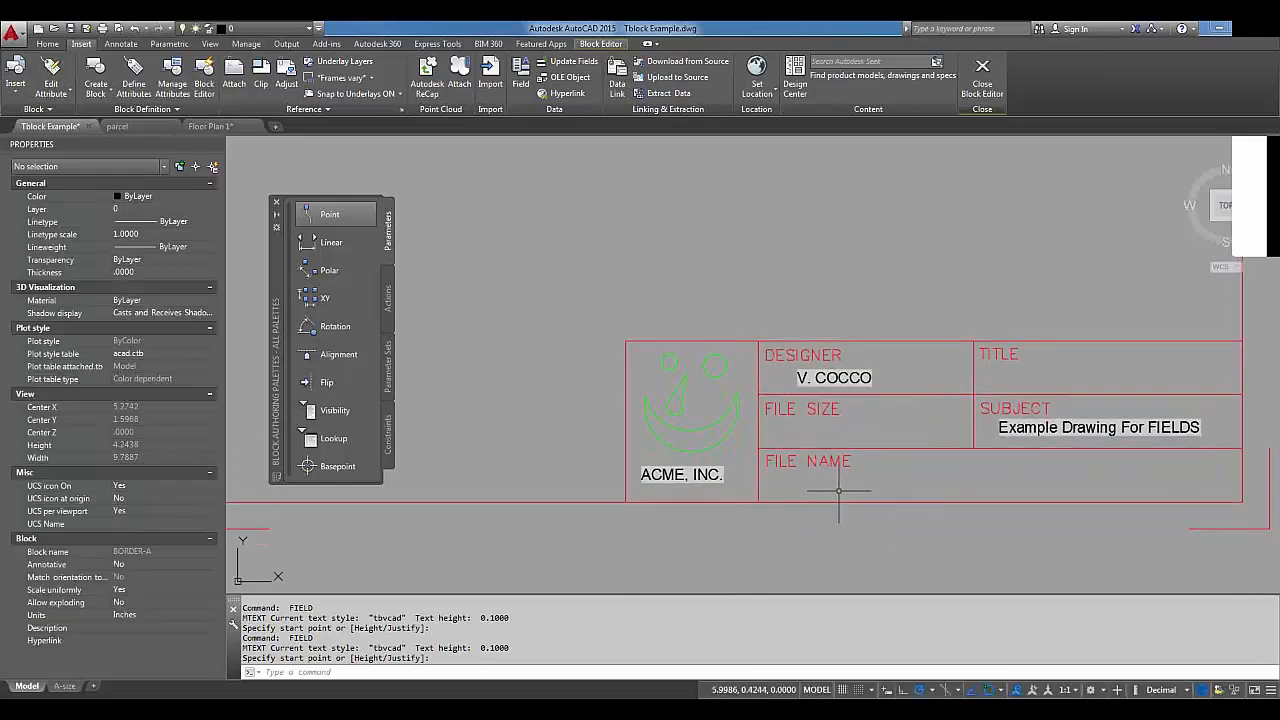
Look at the Filesize field settings, then cancel without inserting anything.
click(520, 78)
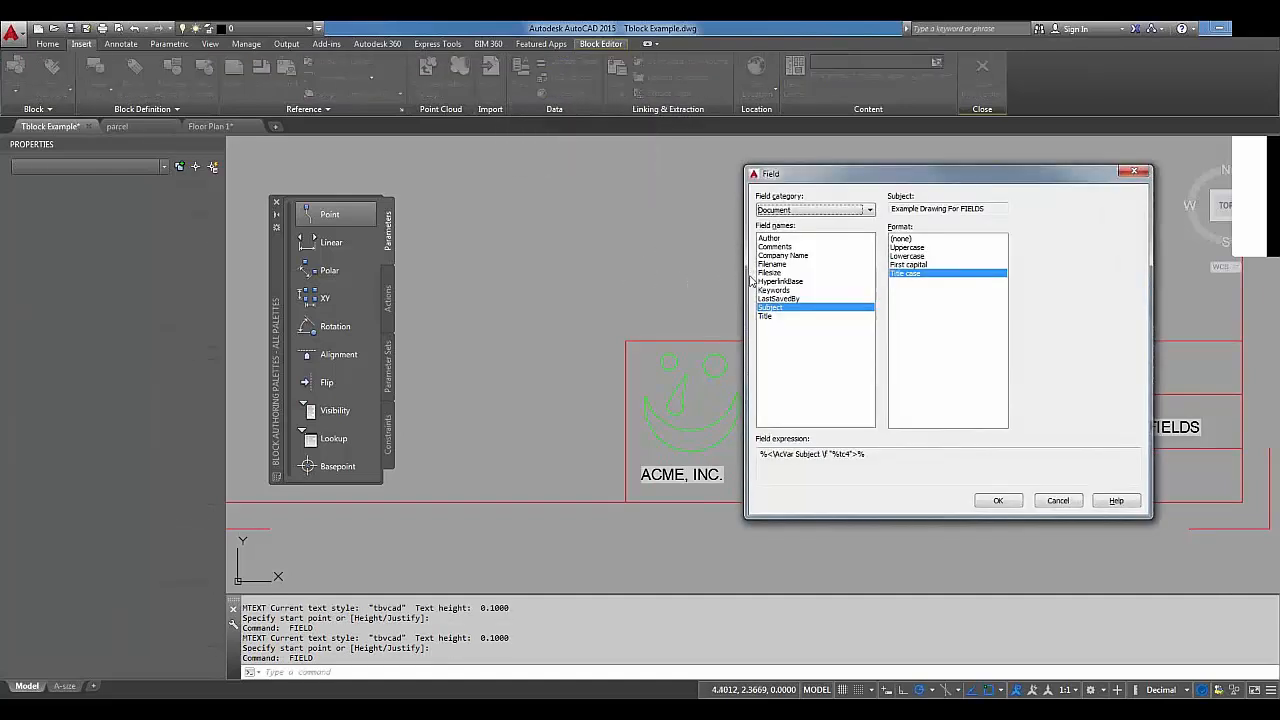
click(771, 274)
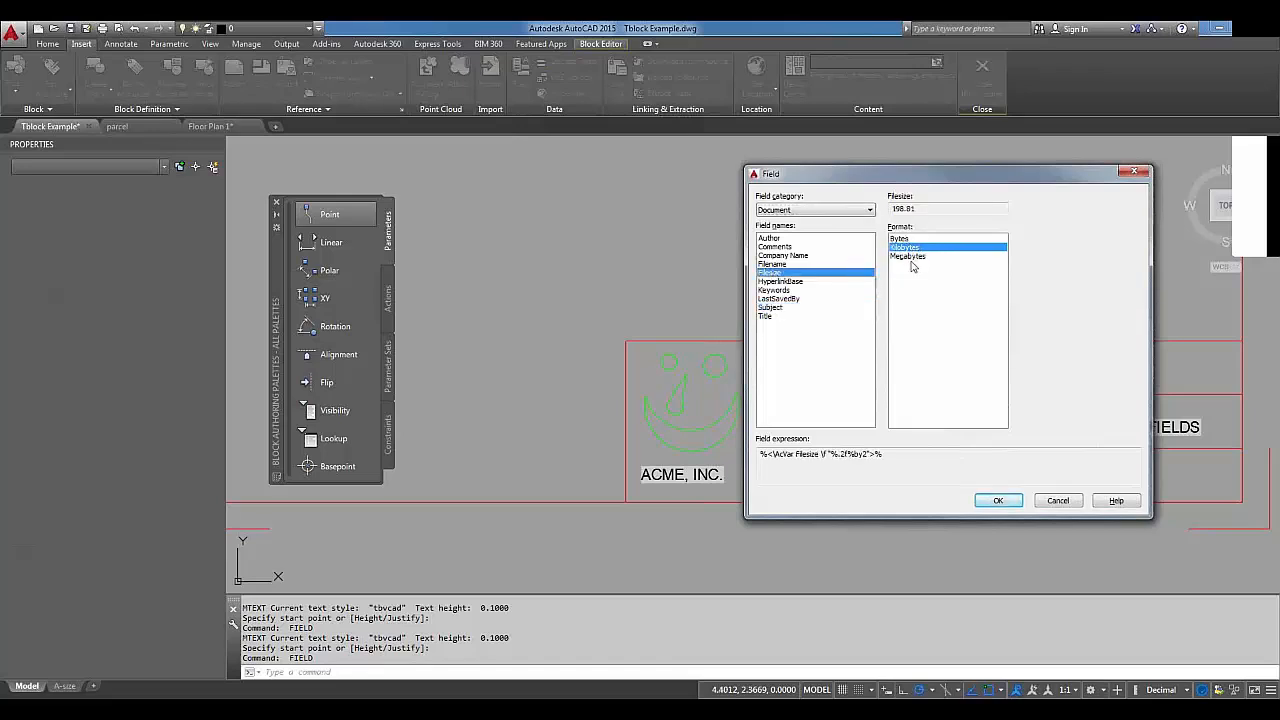
click(1059, 501)
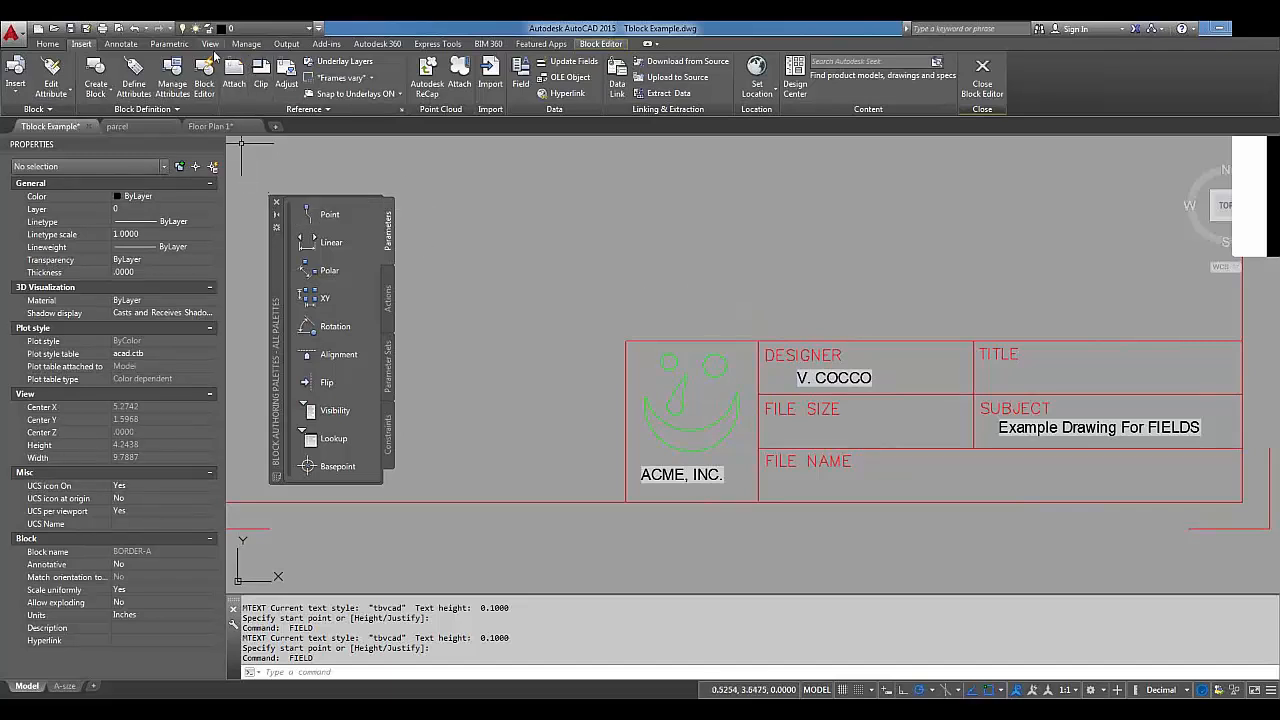
Create a multiline text box beside the FILE NAME label.
click(120, 44)
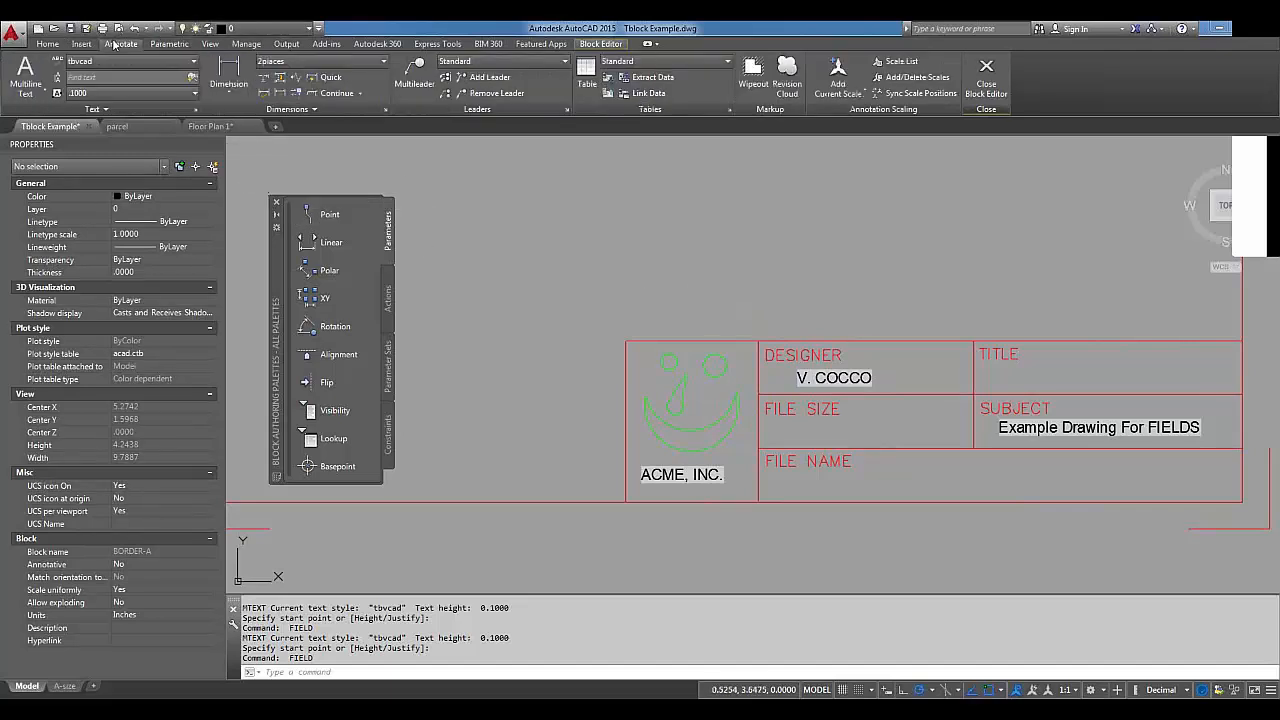
click(26, 75)
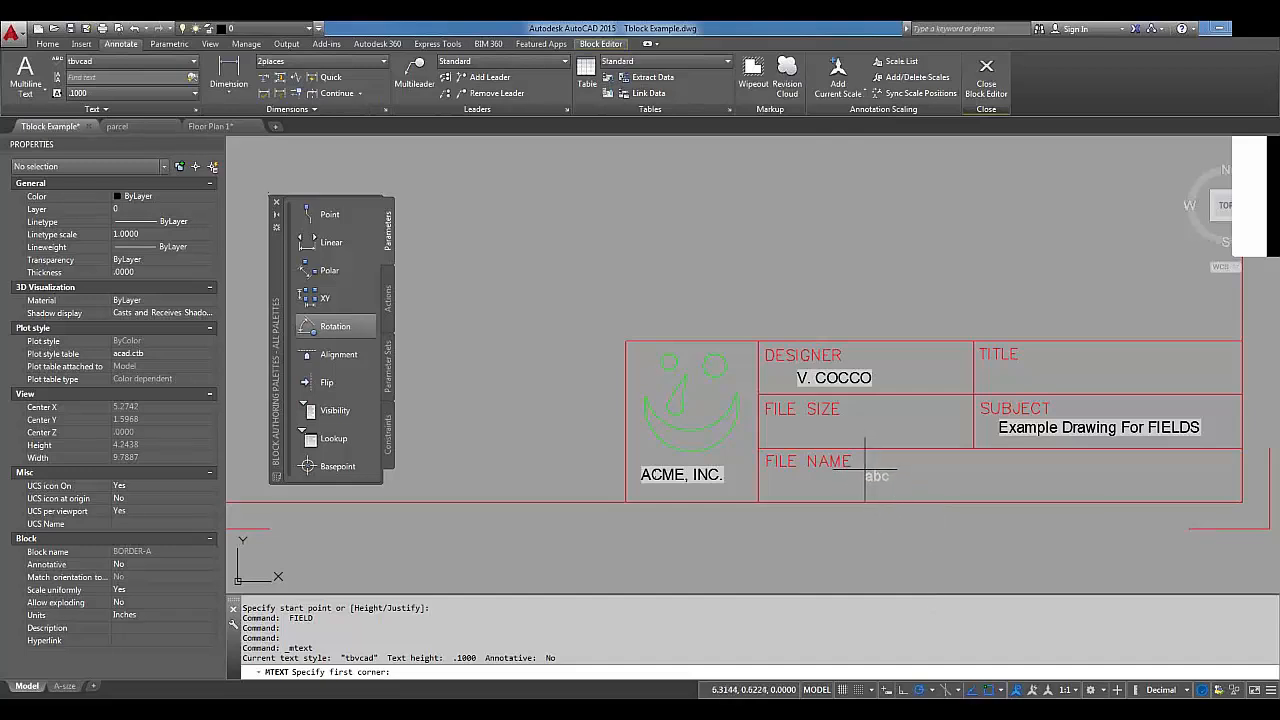
click(865, 469)
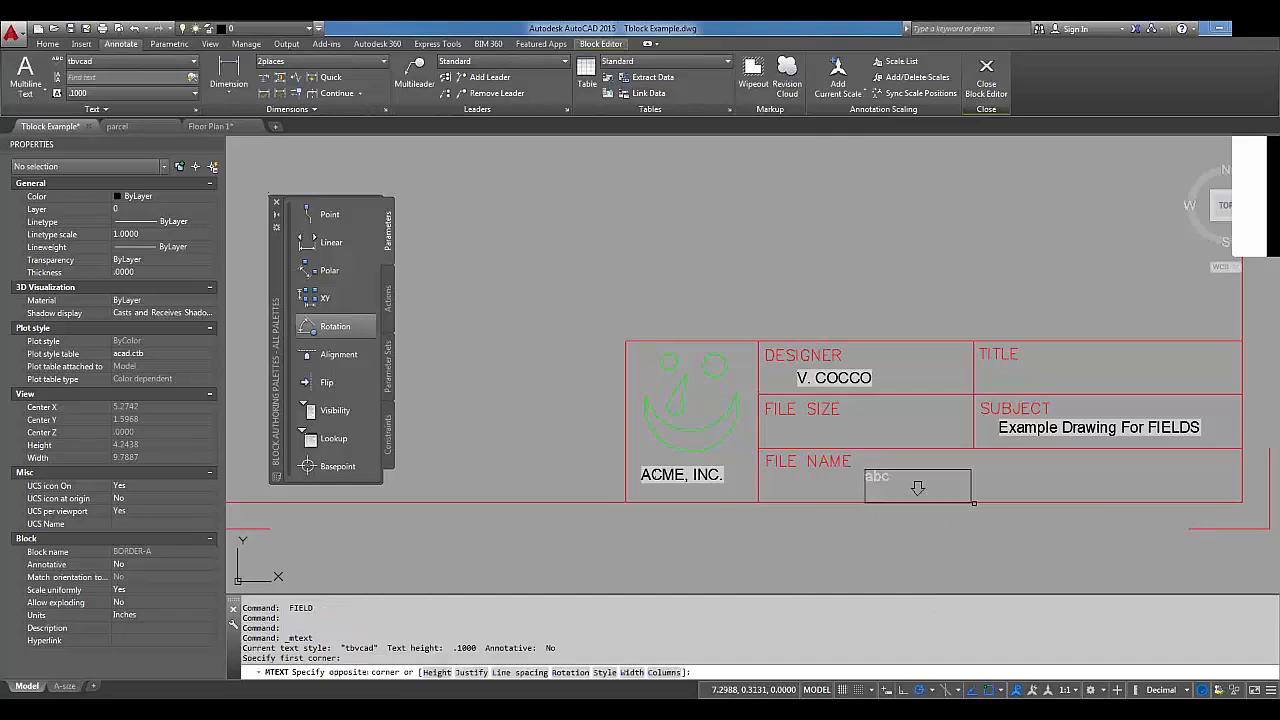
click(1078, 500)
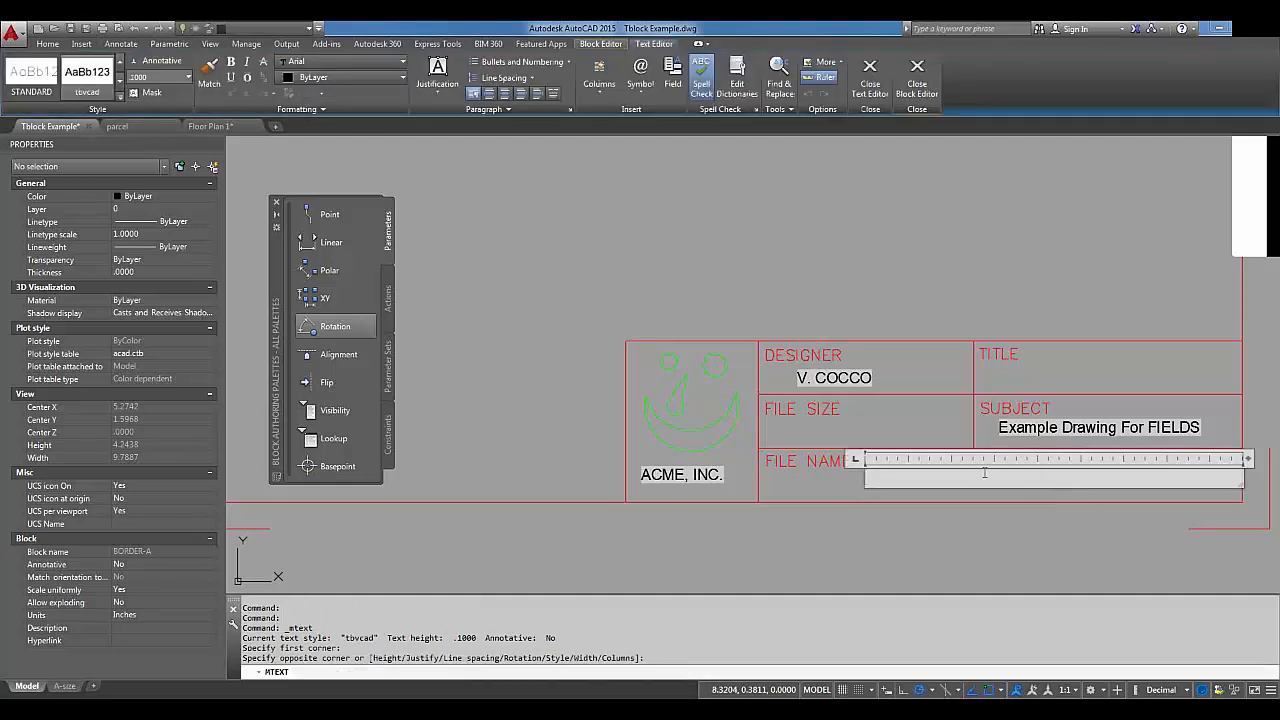
Insert a Filesize field into the text and append K to read 198.81 K.
right_click(909, 484)
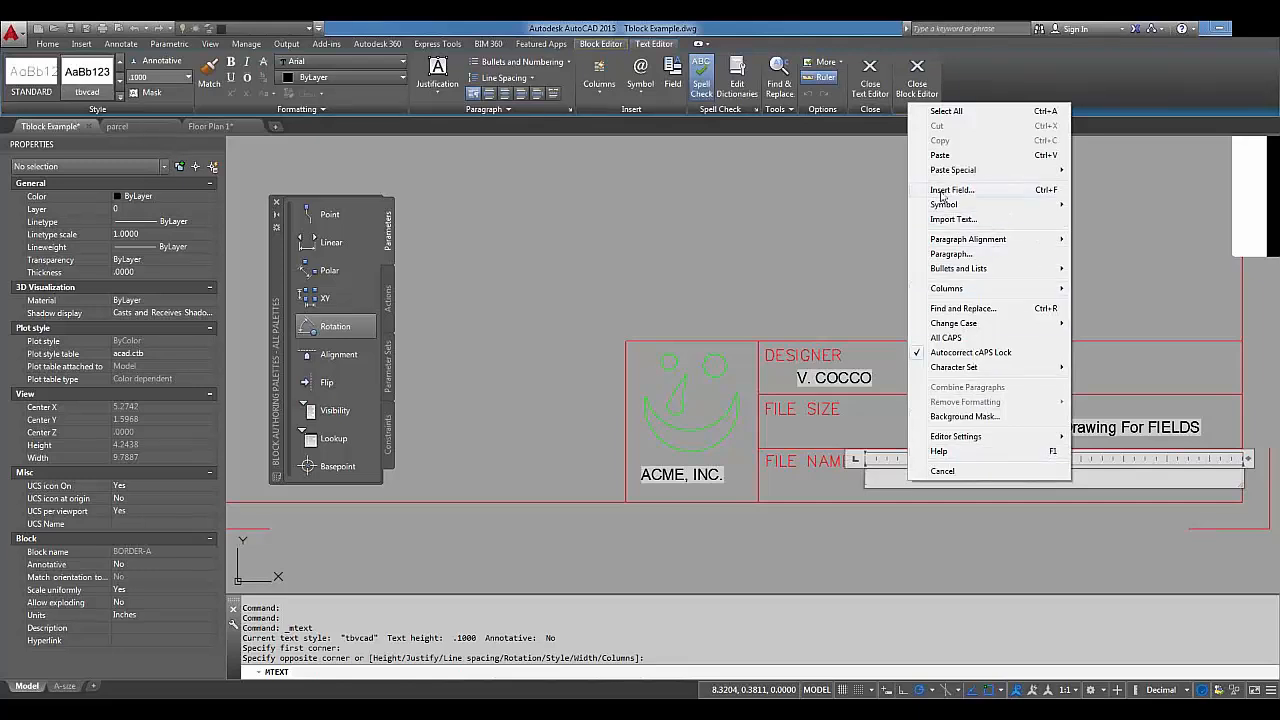
click(941, 190)
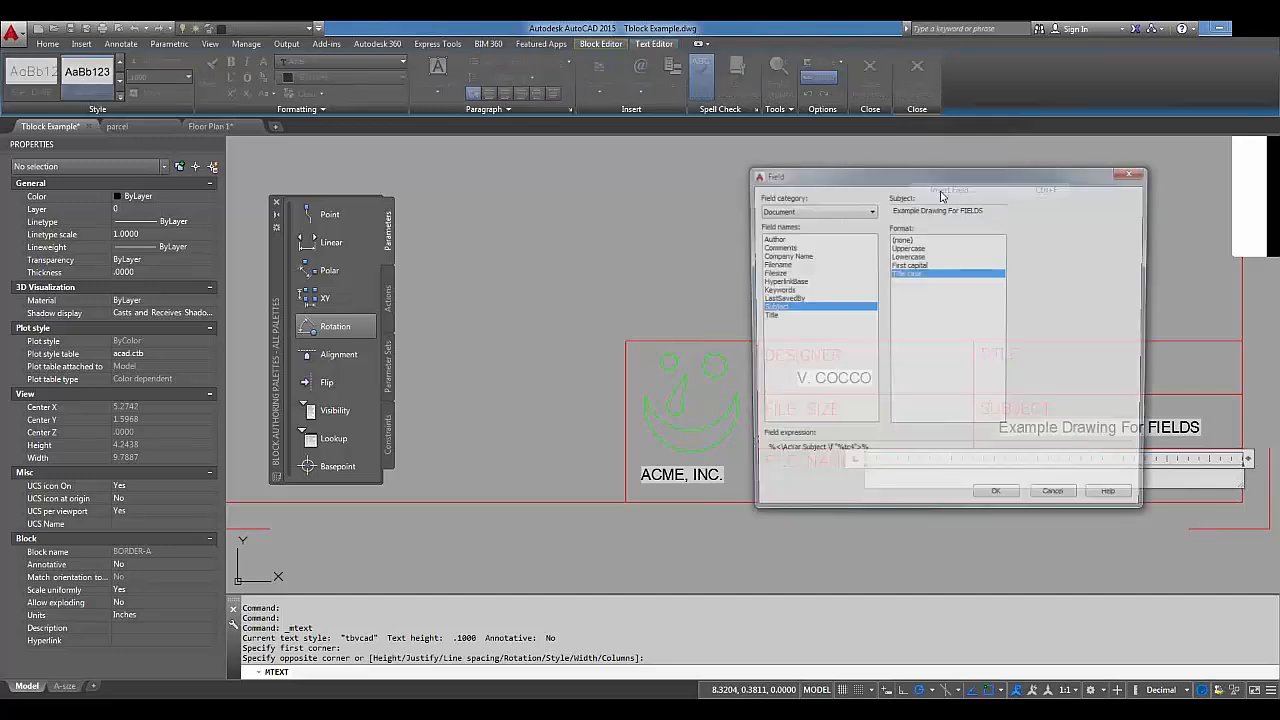
click(766, 273)
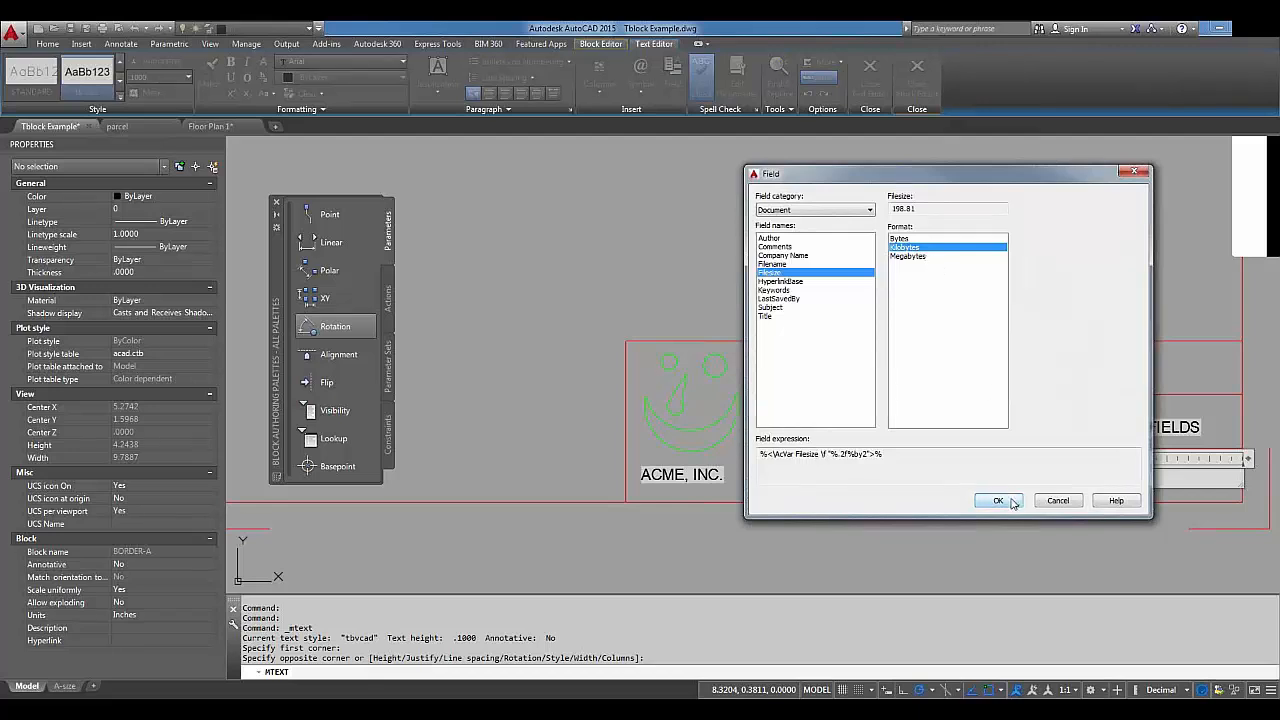
click(1011, 500)
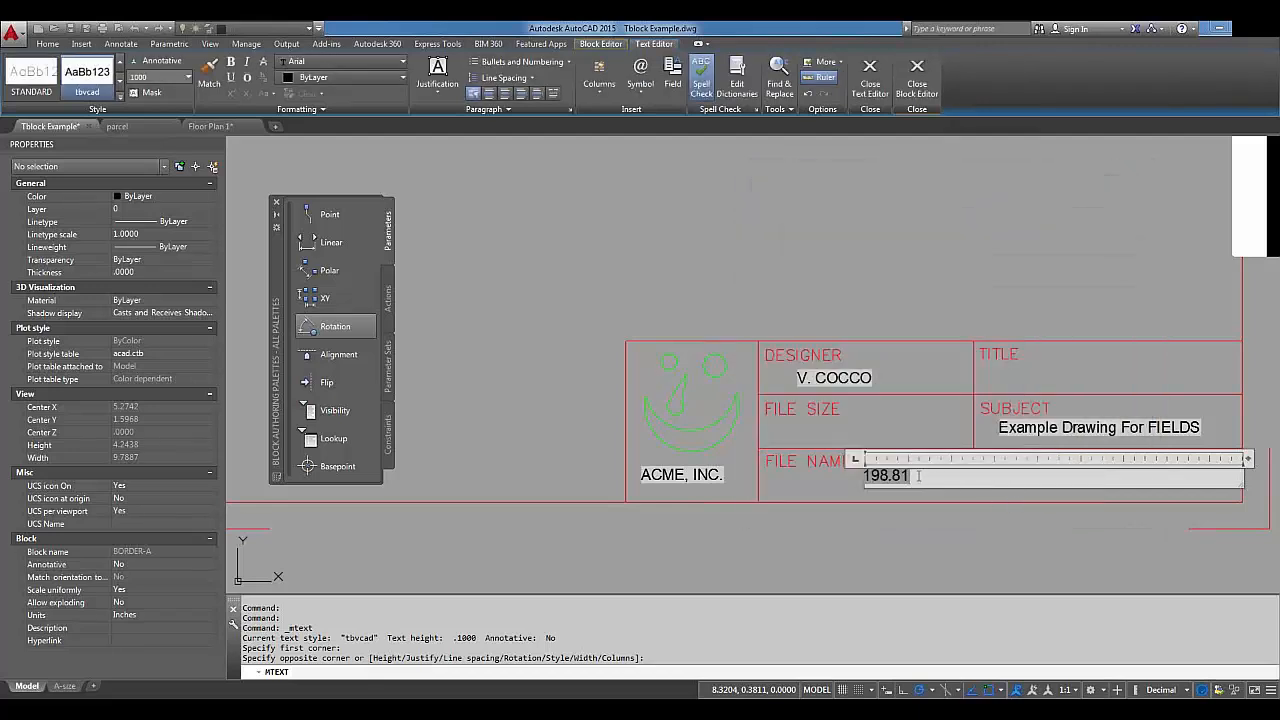
double_click(914, 477)
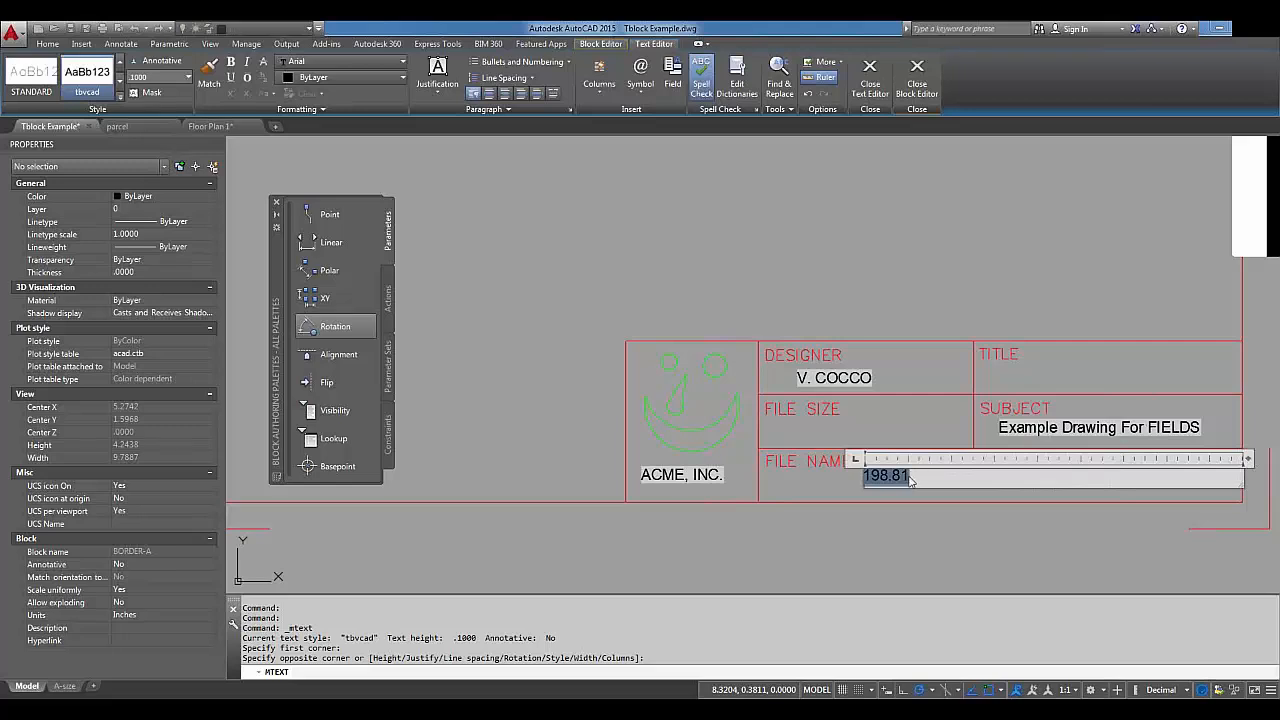
click(915, 479)
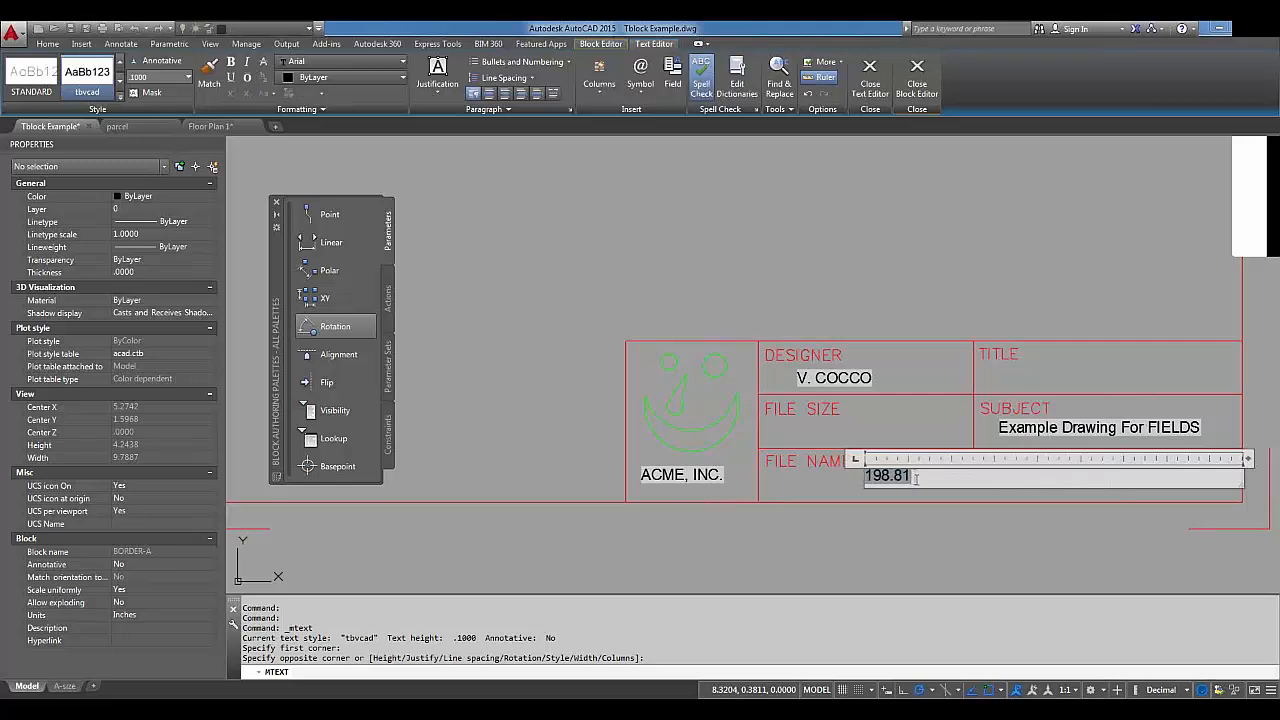
text(K)
click(1206, 525)
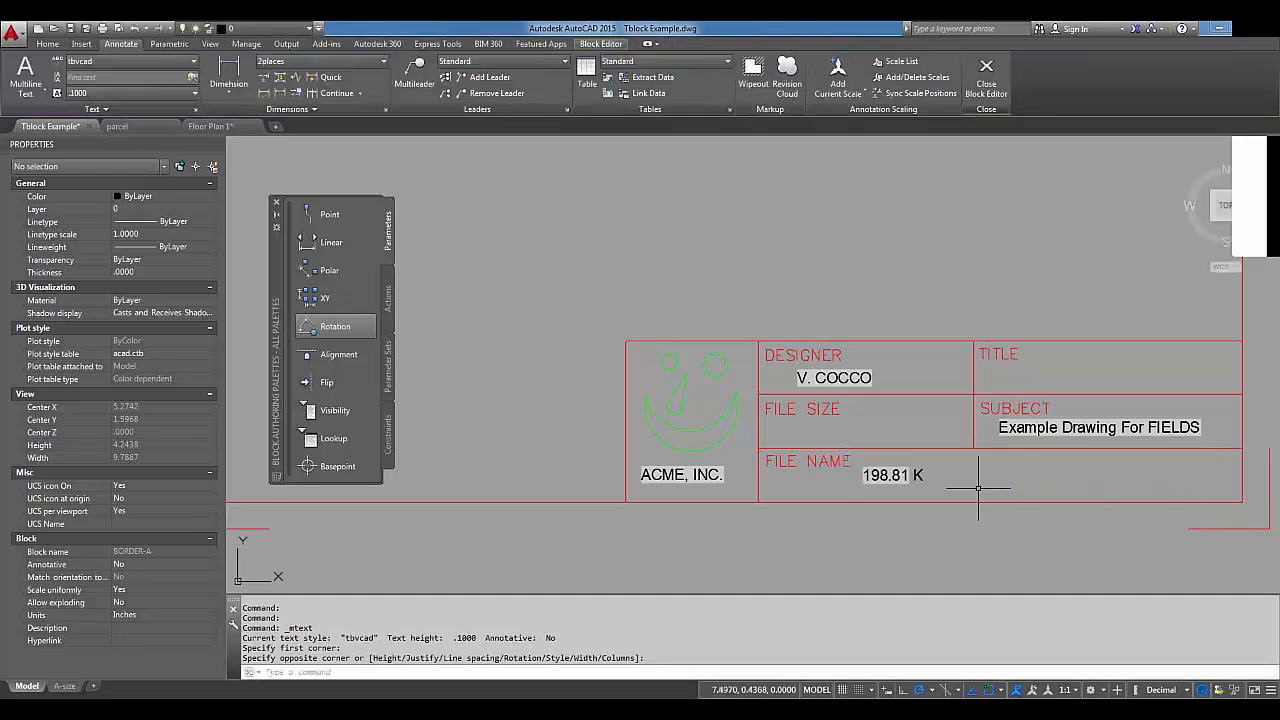
Move the 198.81 K text from the FILE NAME row up into the FILE SIZE cell.
click(895, 472)
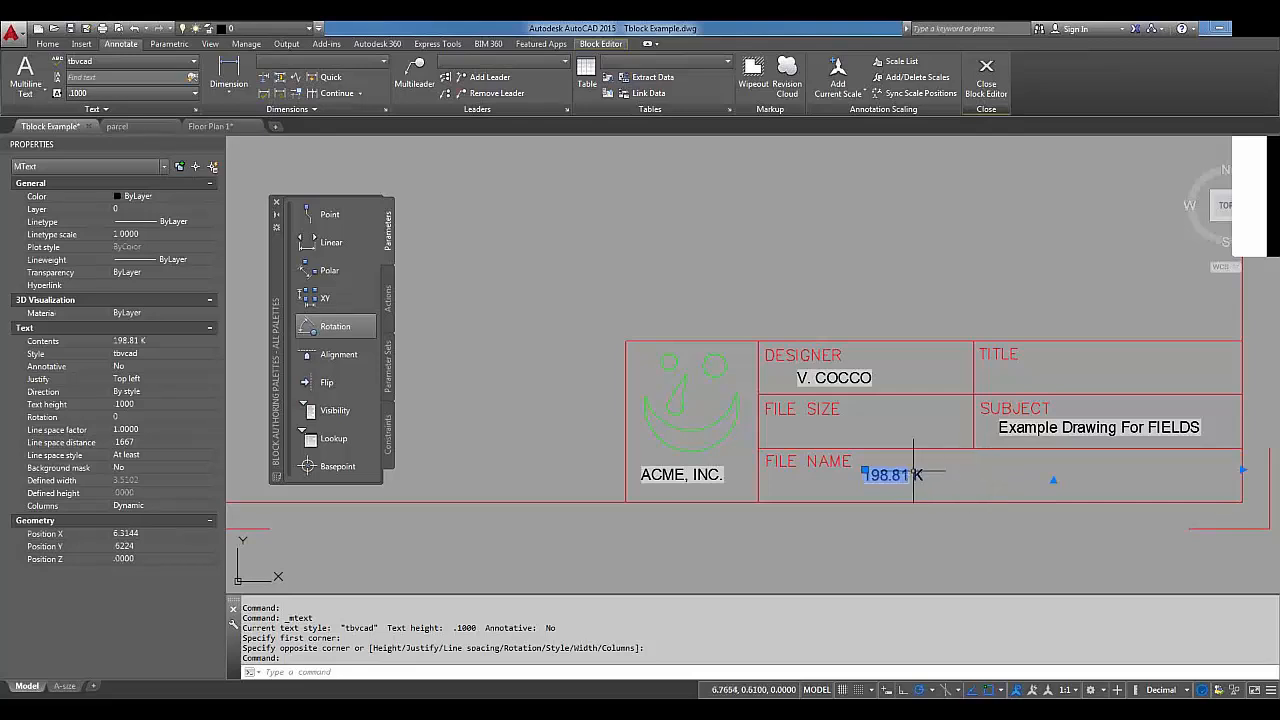
click(910, 467)
drag(909, 464, 910, 460)
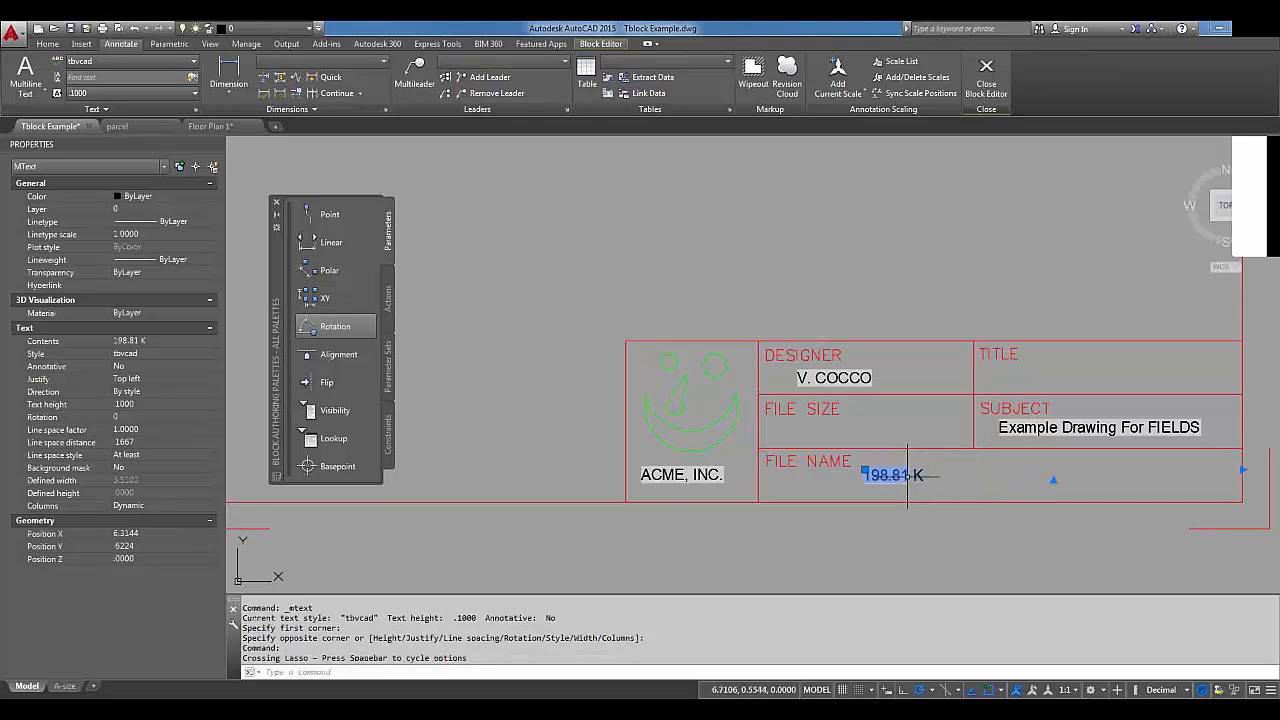
text(m)
key(Return)
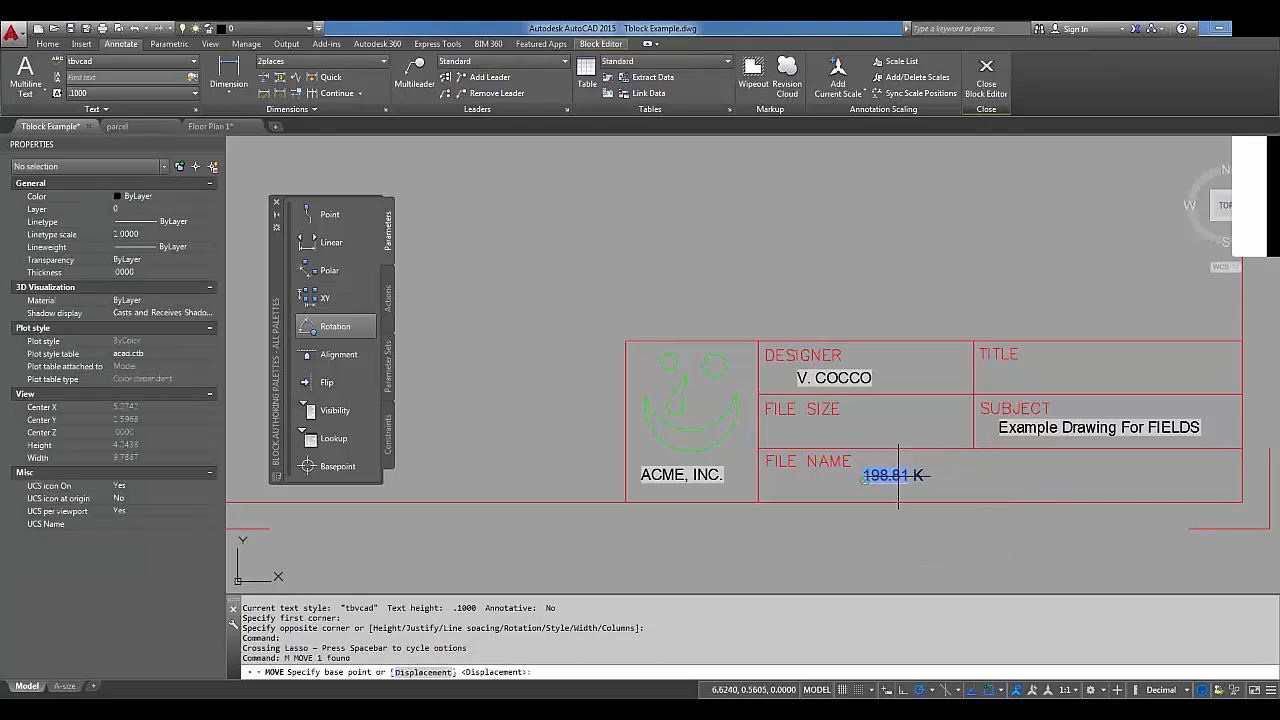
click(897, 475)
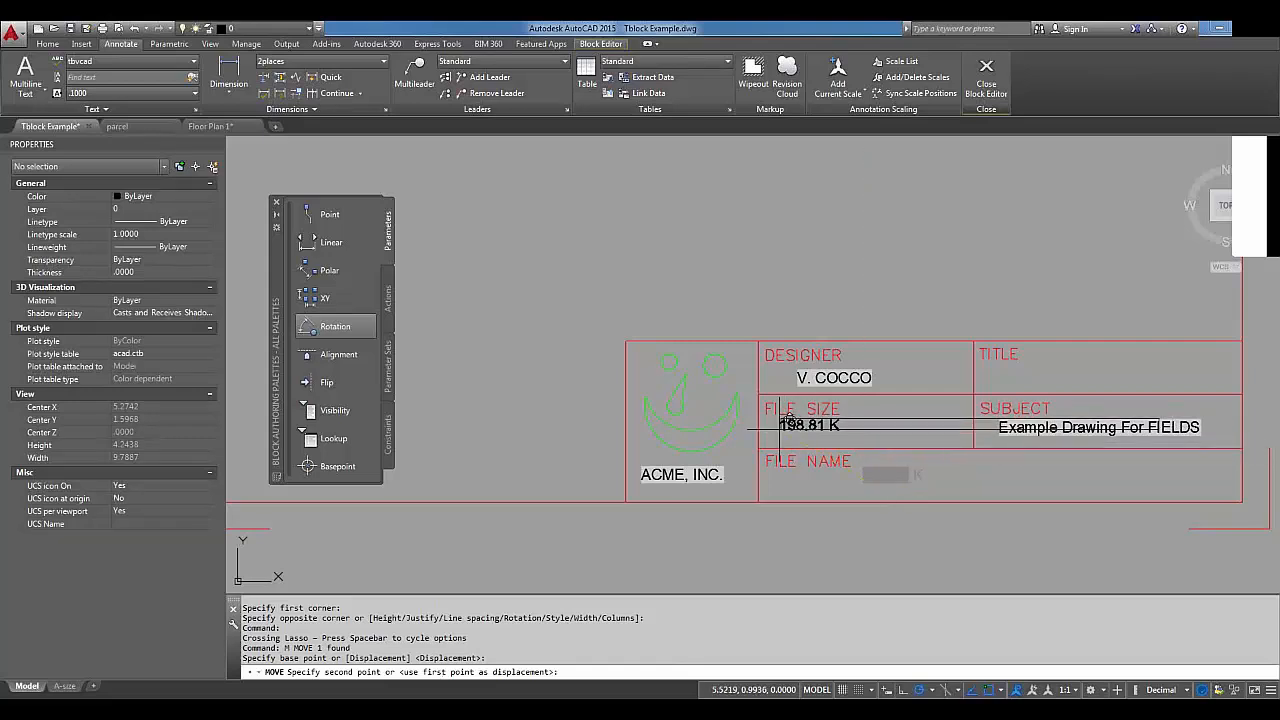
click(800, 430)
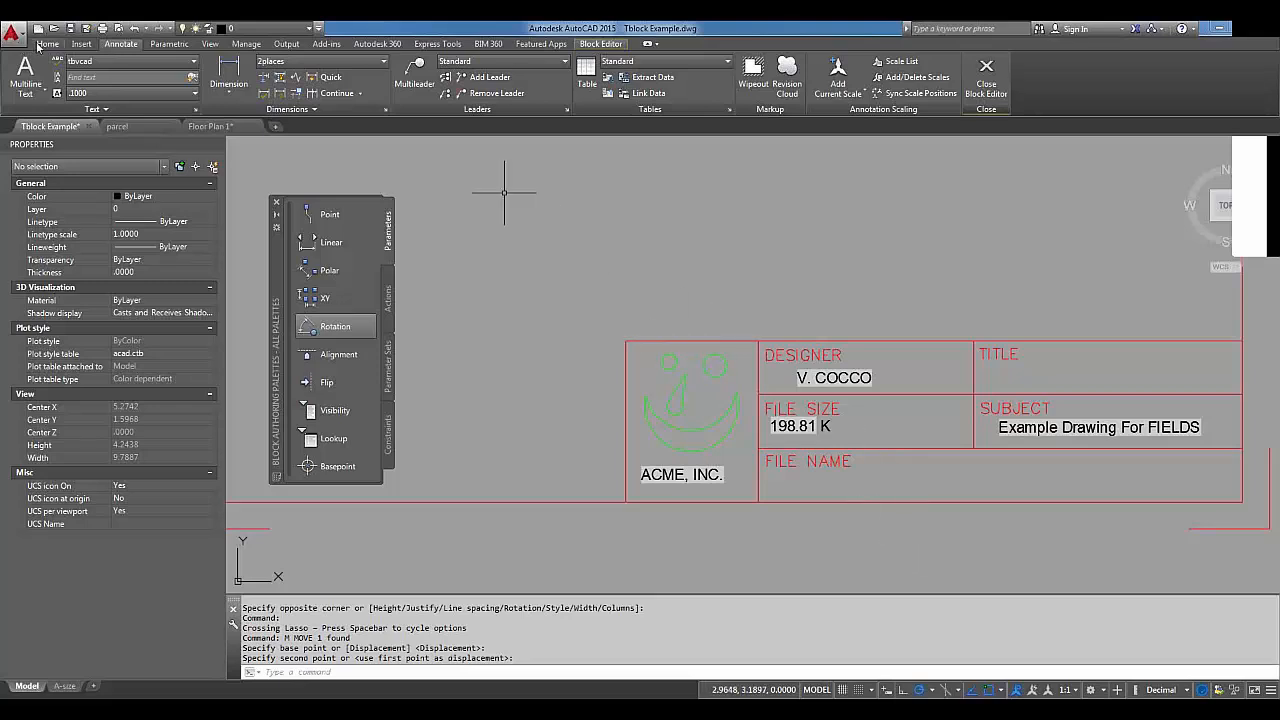
Choose the Filename field and inspect its full file path value.
click(81, 44)
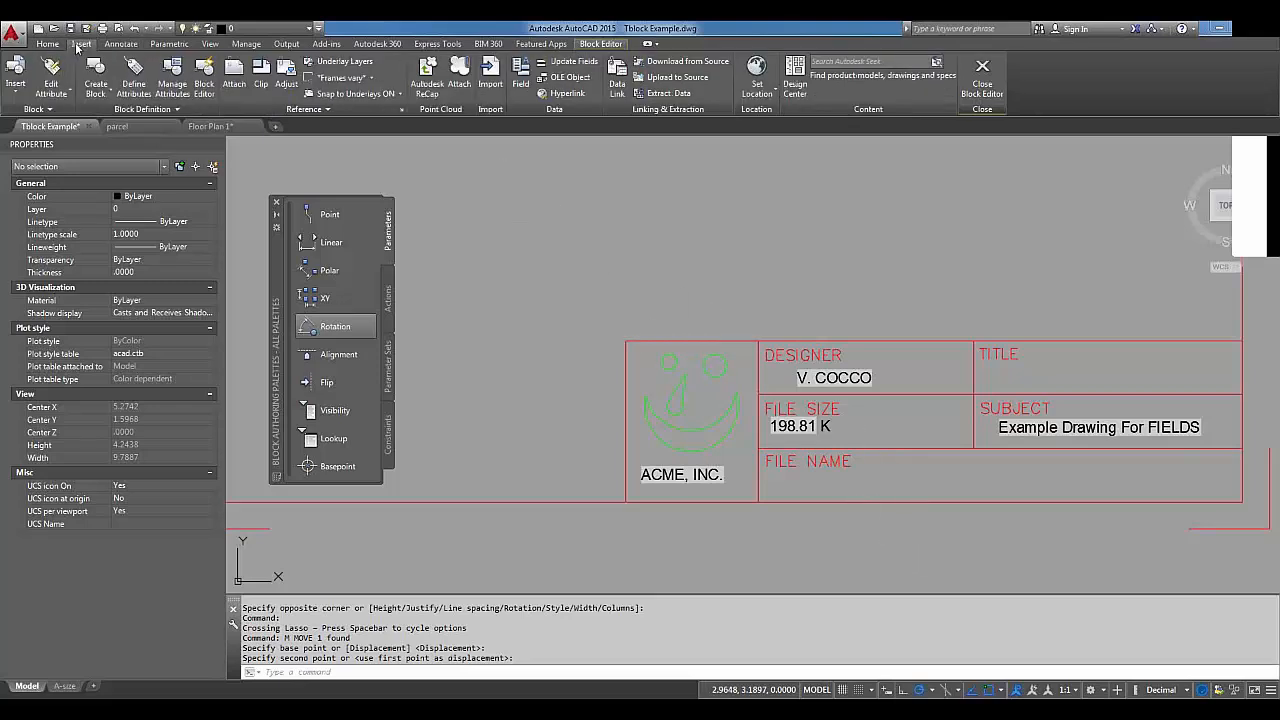
click(519, 82)
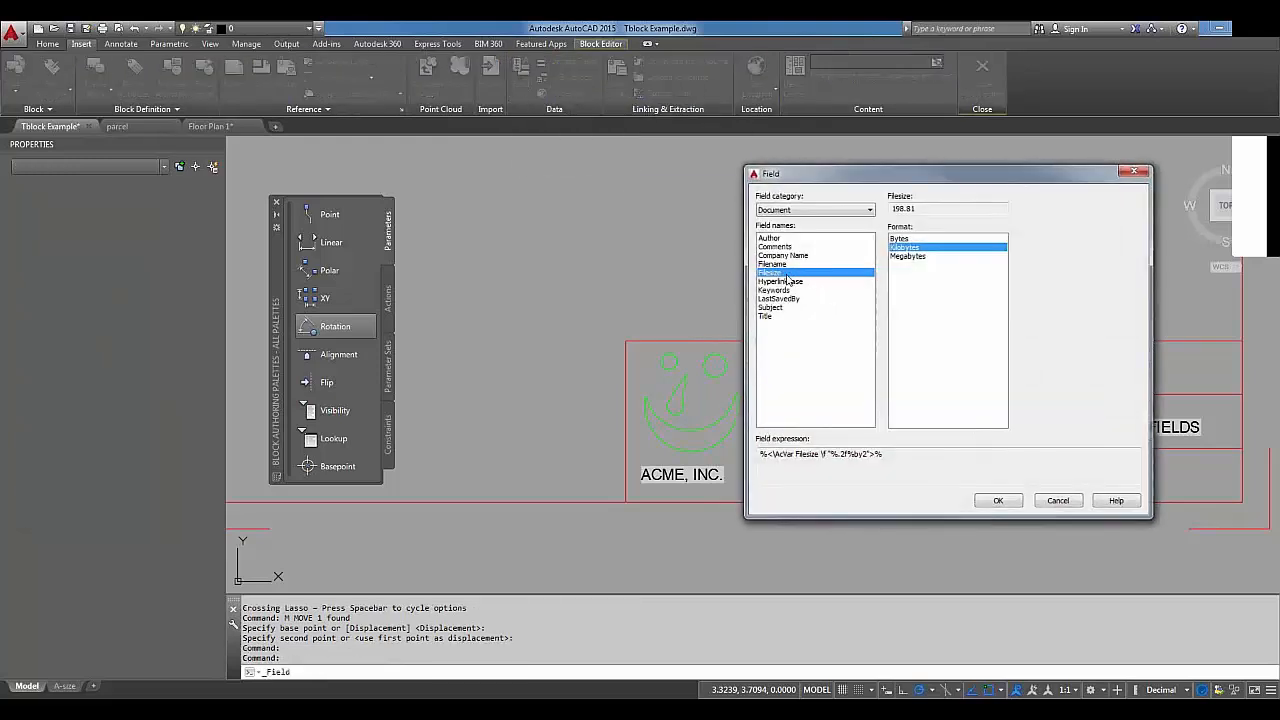
click(780, 265)
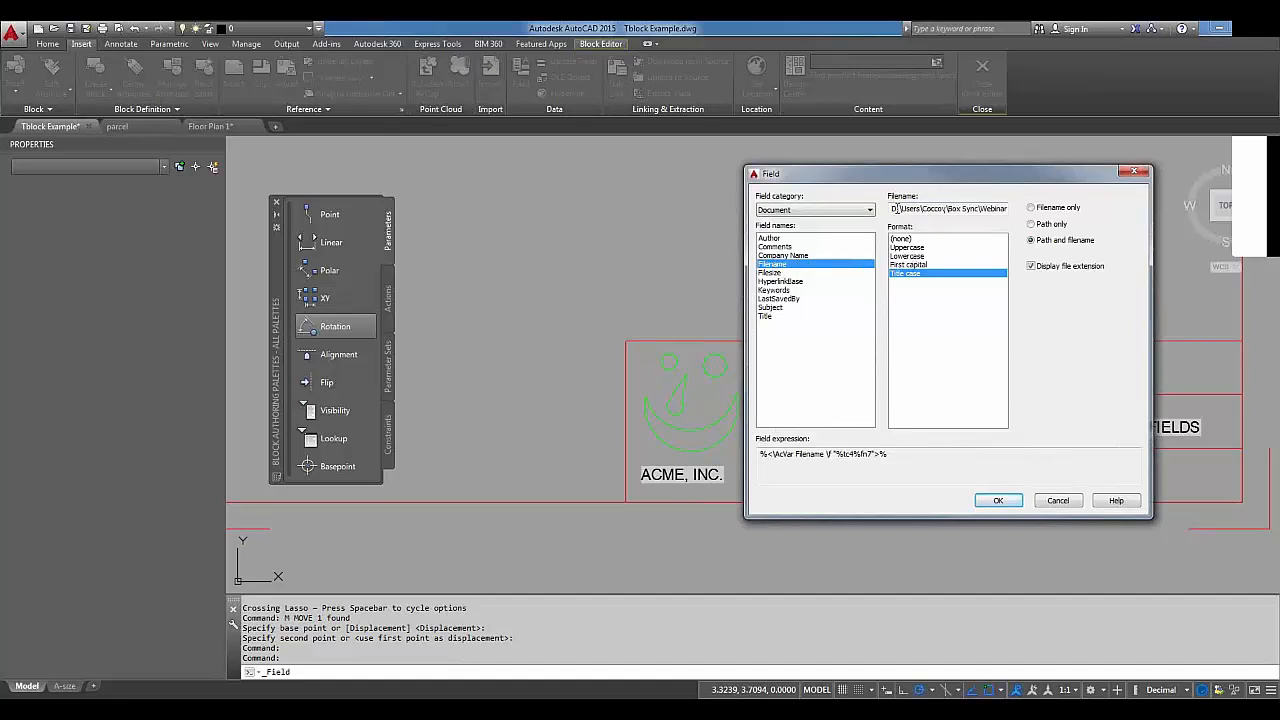
drag(893, 208, 1016, 217)
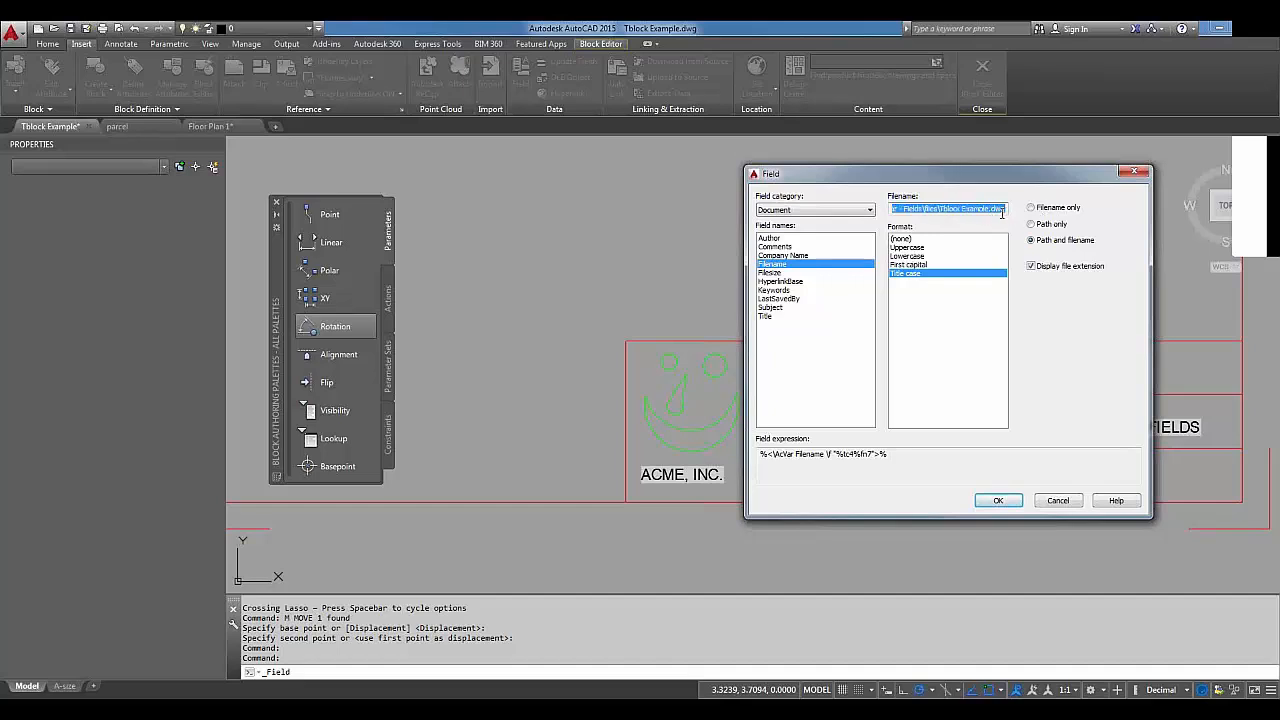
drag(945, 207, 868, 206)
Set the field to file name only without extension and place 'Tblock Example' in FILE NAME.
click(1031, 208)
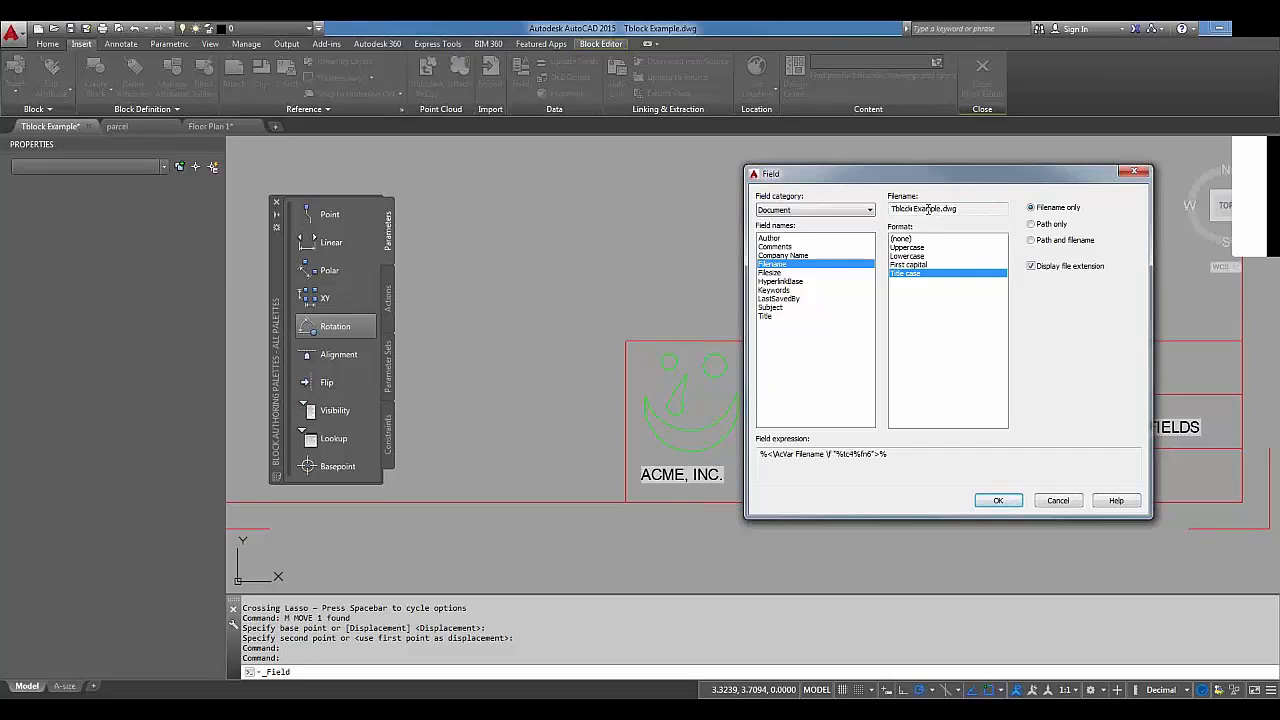
click(1031, 224)
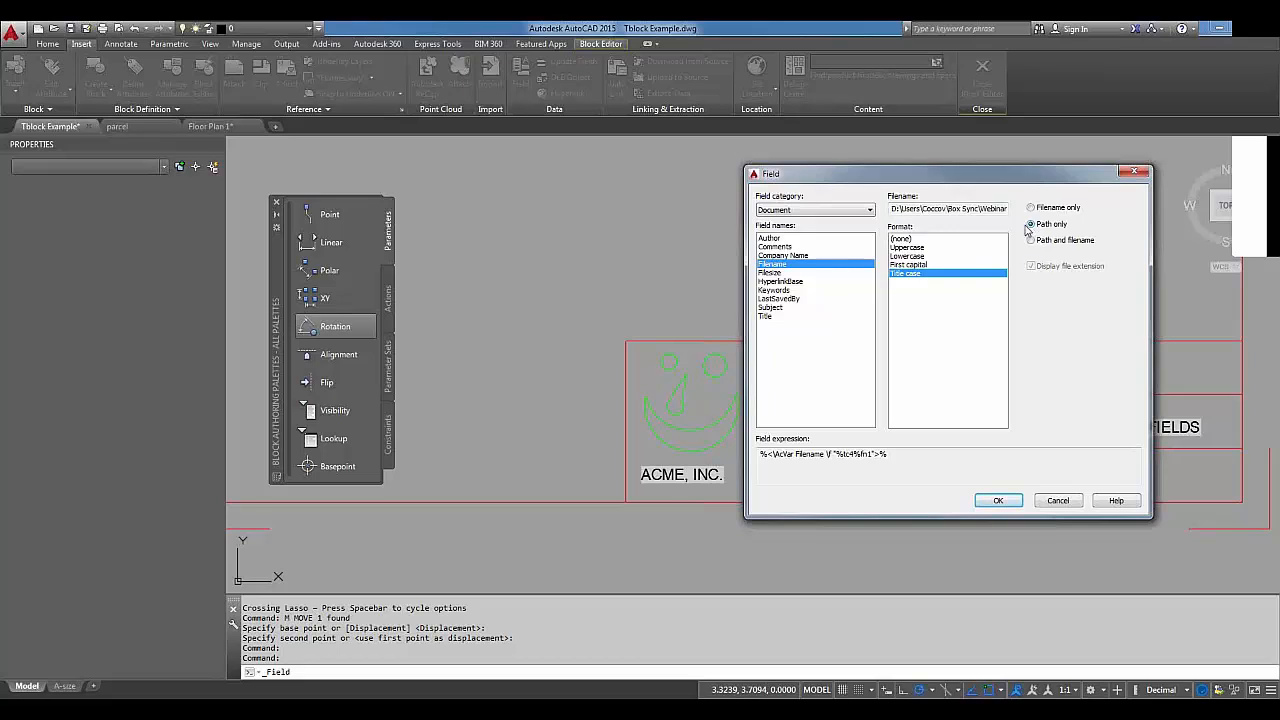
click(1031, 207)
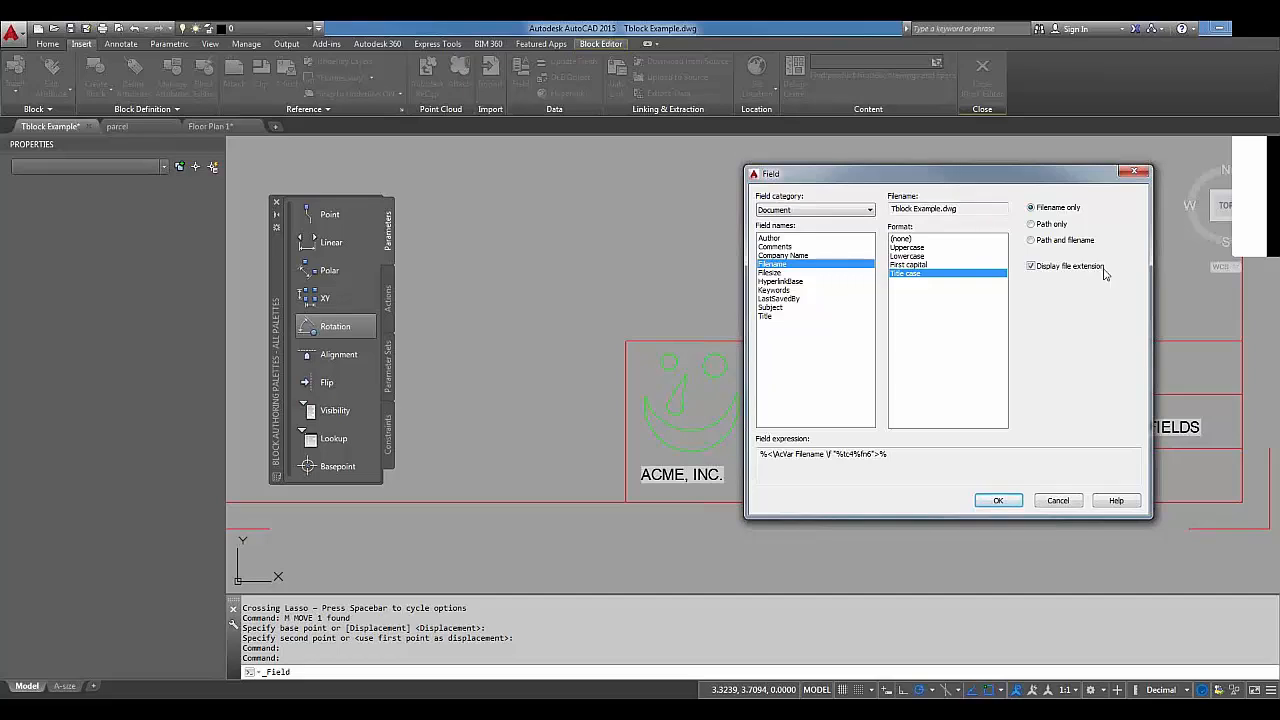
click(1031, 241)
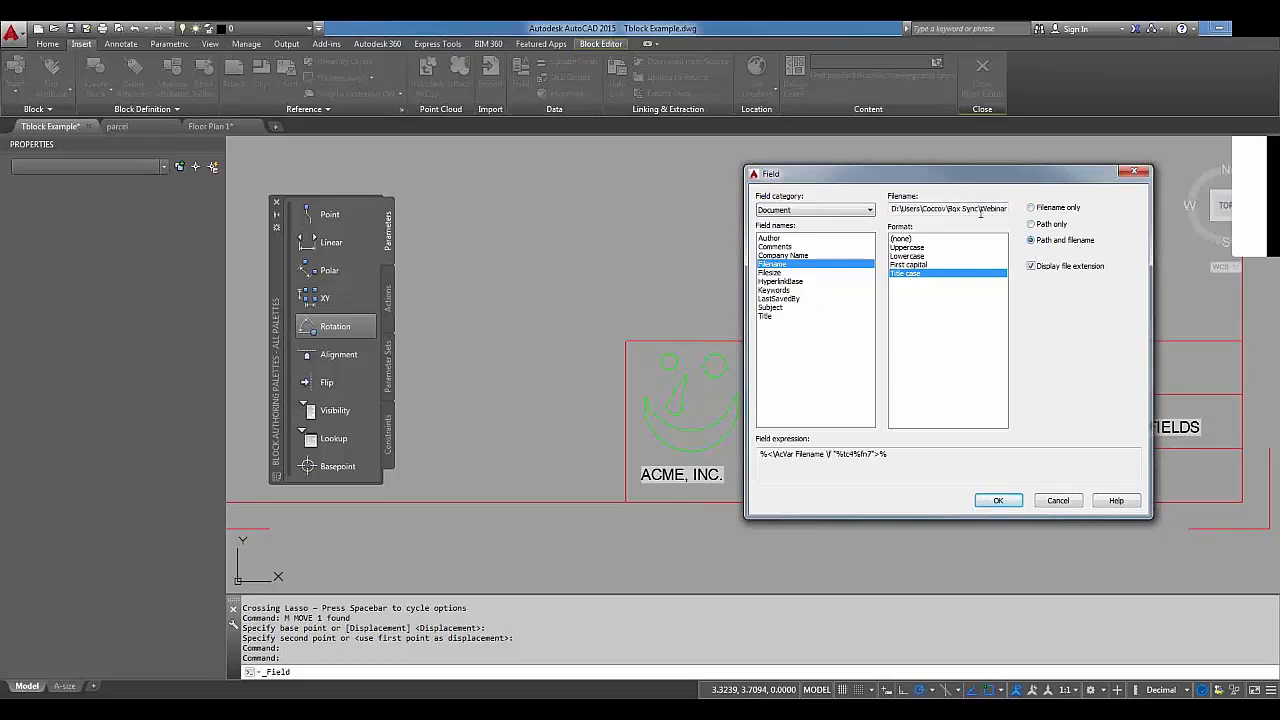
click(1031, 267)
click(1034, 209)
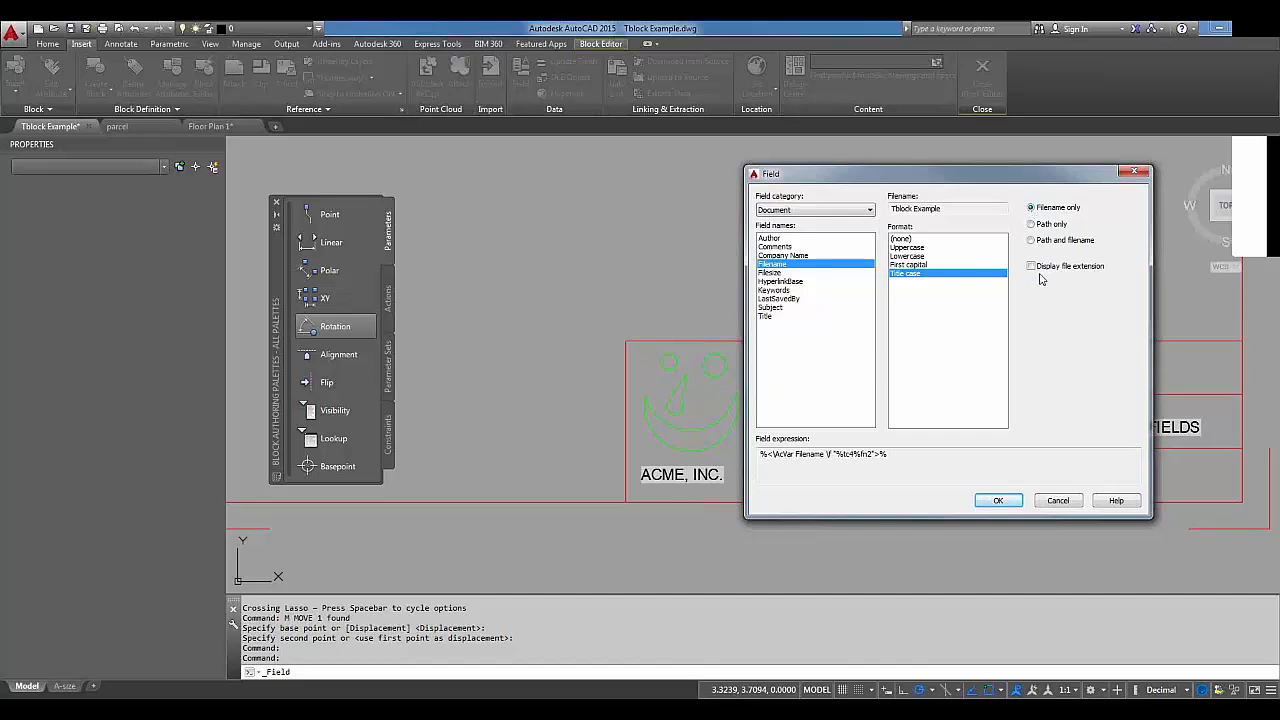
click(998, 501)
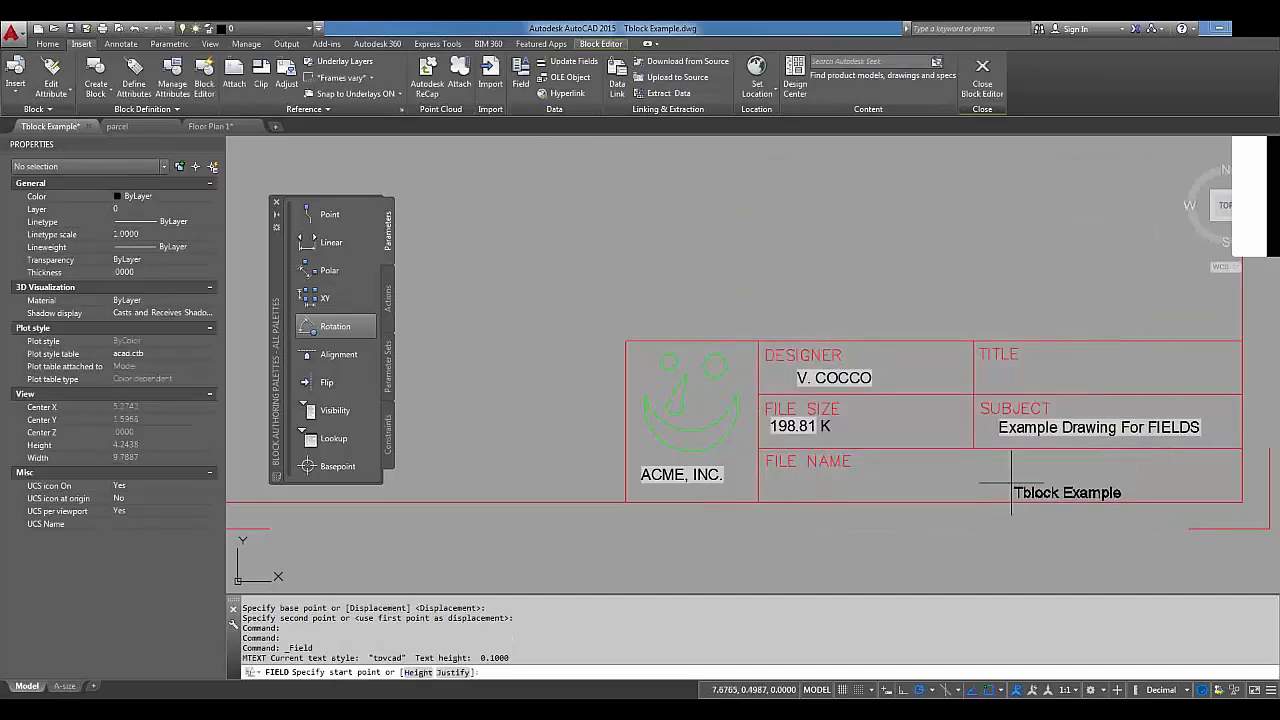
click(903, 470)
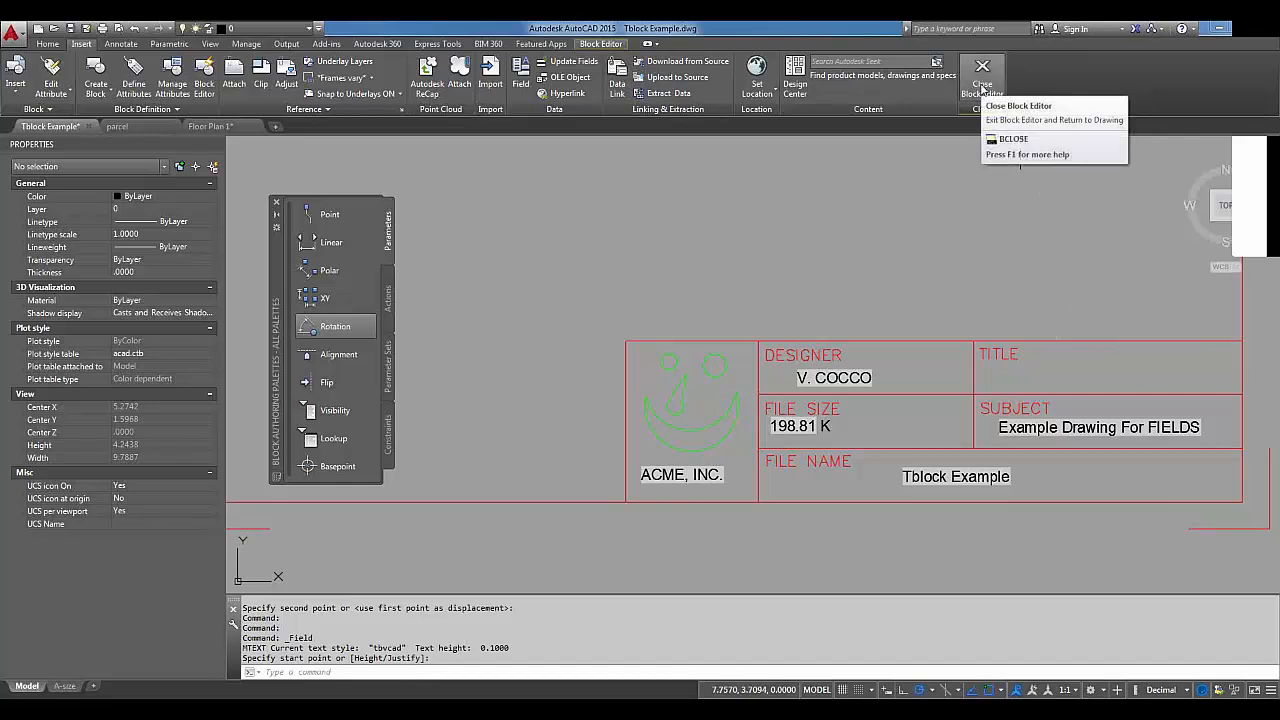
Close the Block Editor, saving the changes to BORDER-A.
click(982, 88)
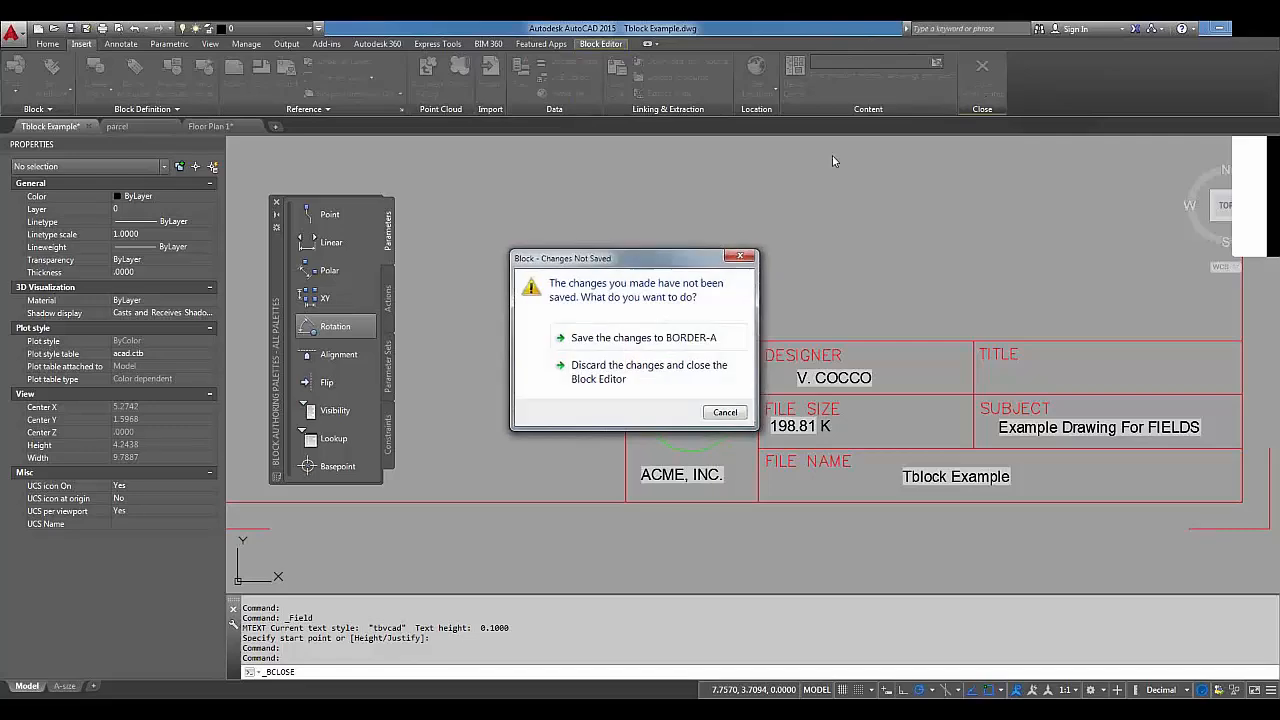
click(655, 344)
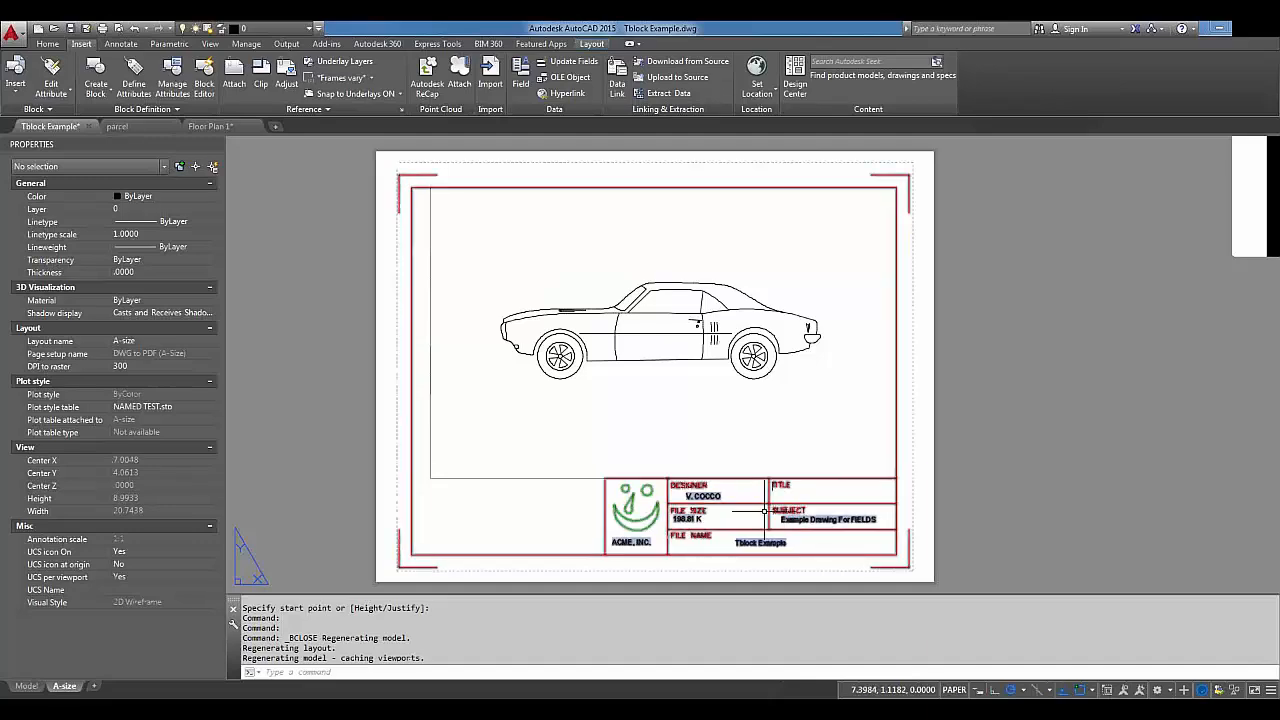
scroll(745, 506, up, 4)
middle_drag(744, 506, 755, 343)
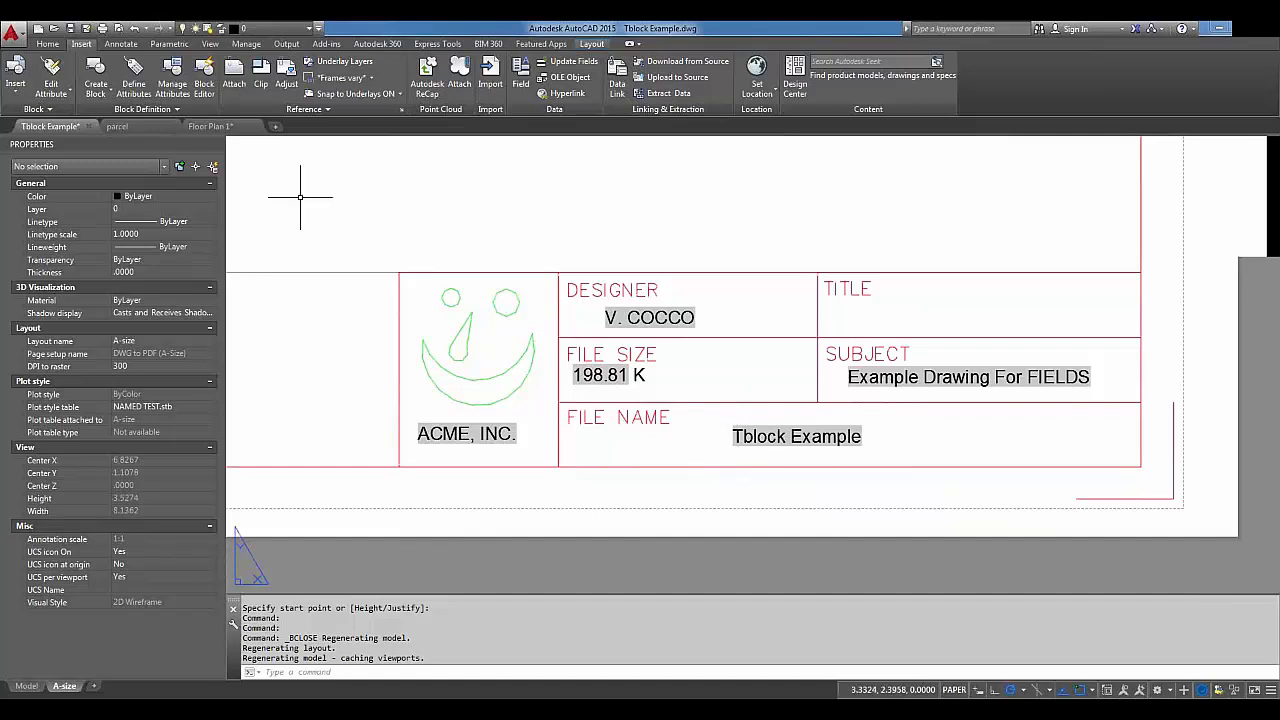
Save the drawing as Tblock Example 2.dwg, updating the fields to 200.46 K.
click(71, 31)
click(86, 30)
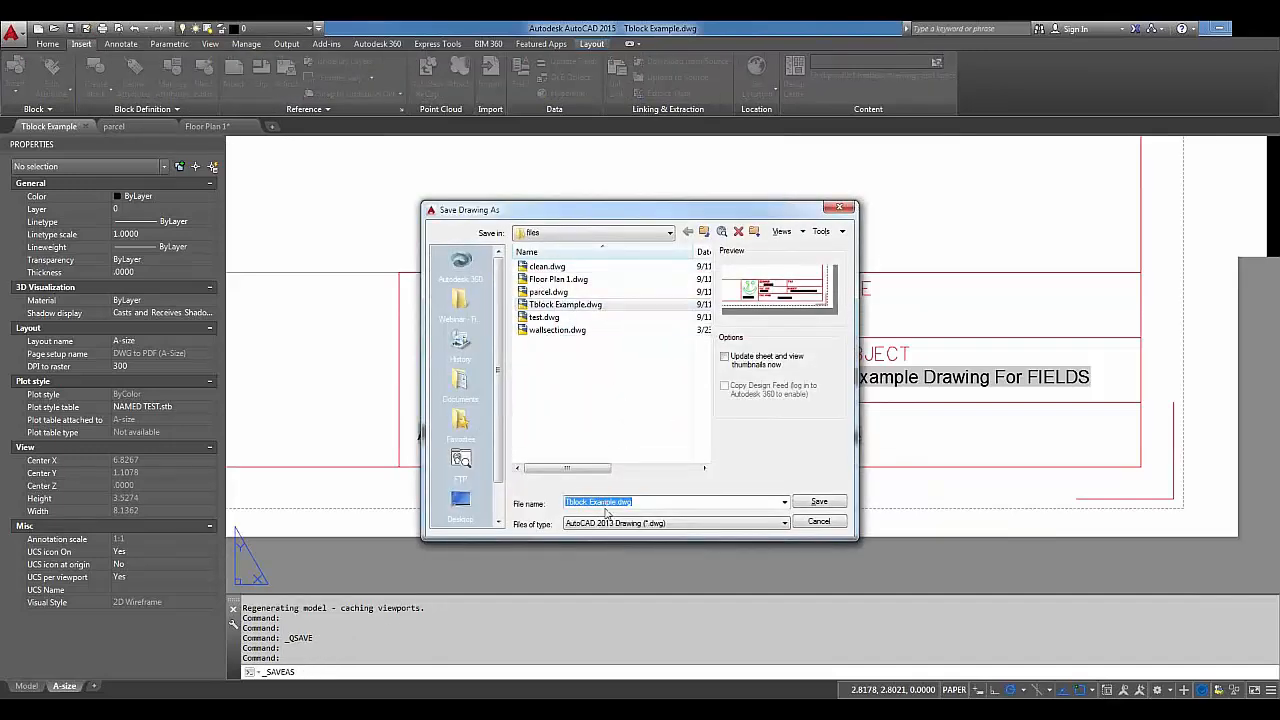
click(616, 502)
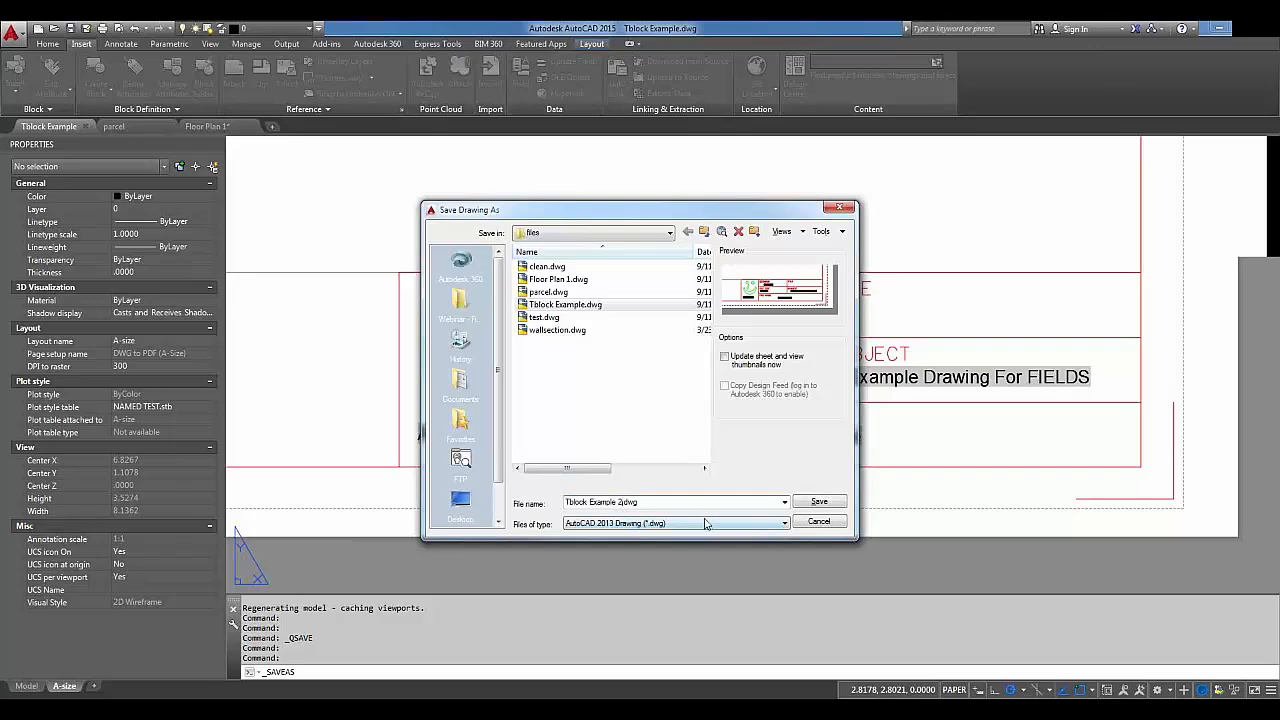
click(819, 501)
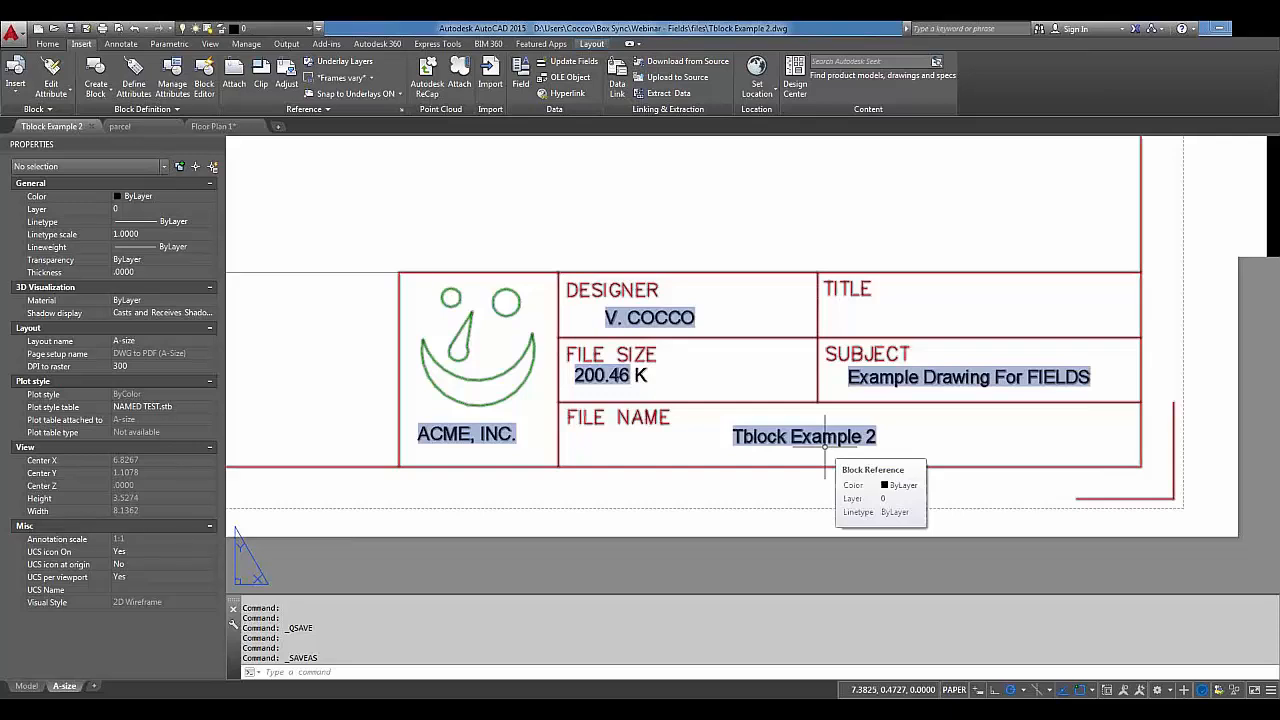
scroll(825, 446, down, 4)
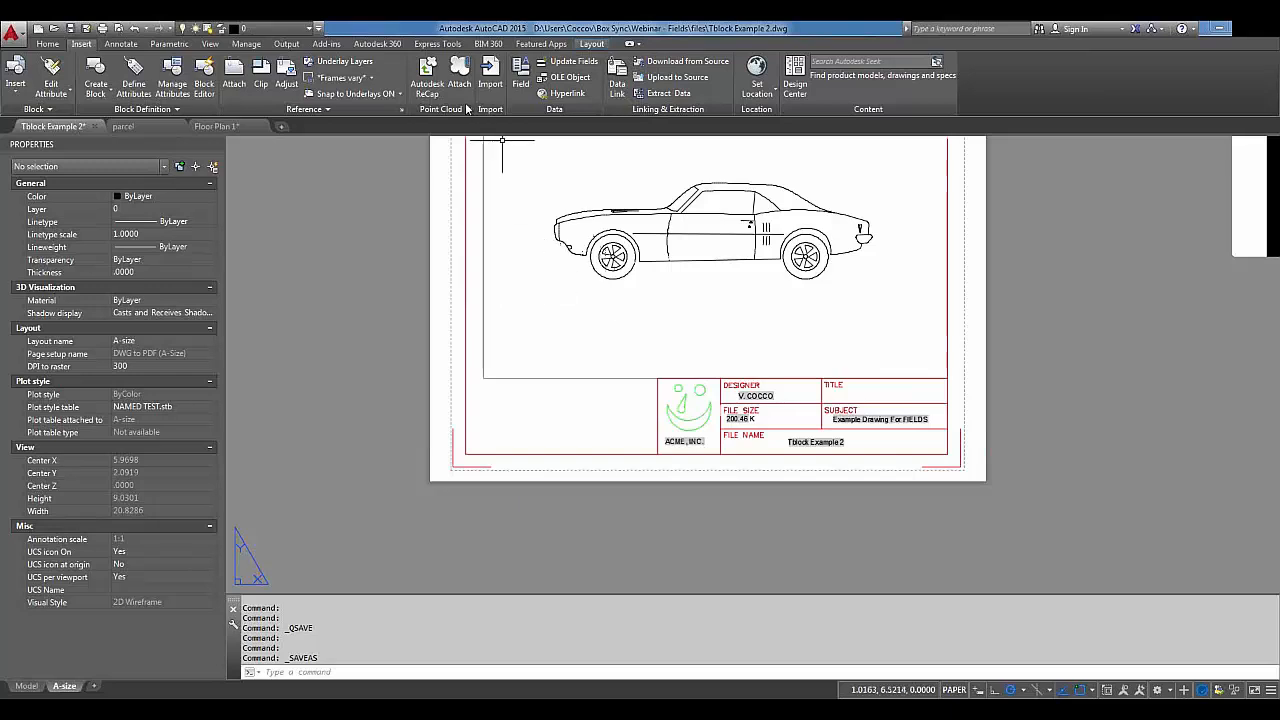
click(516, 76)
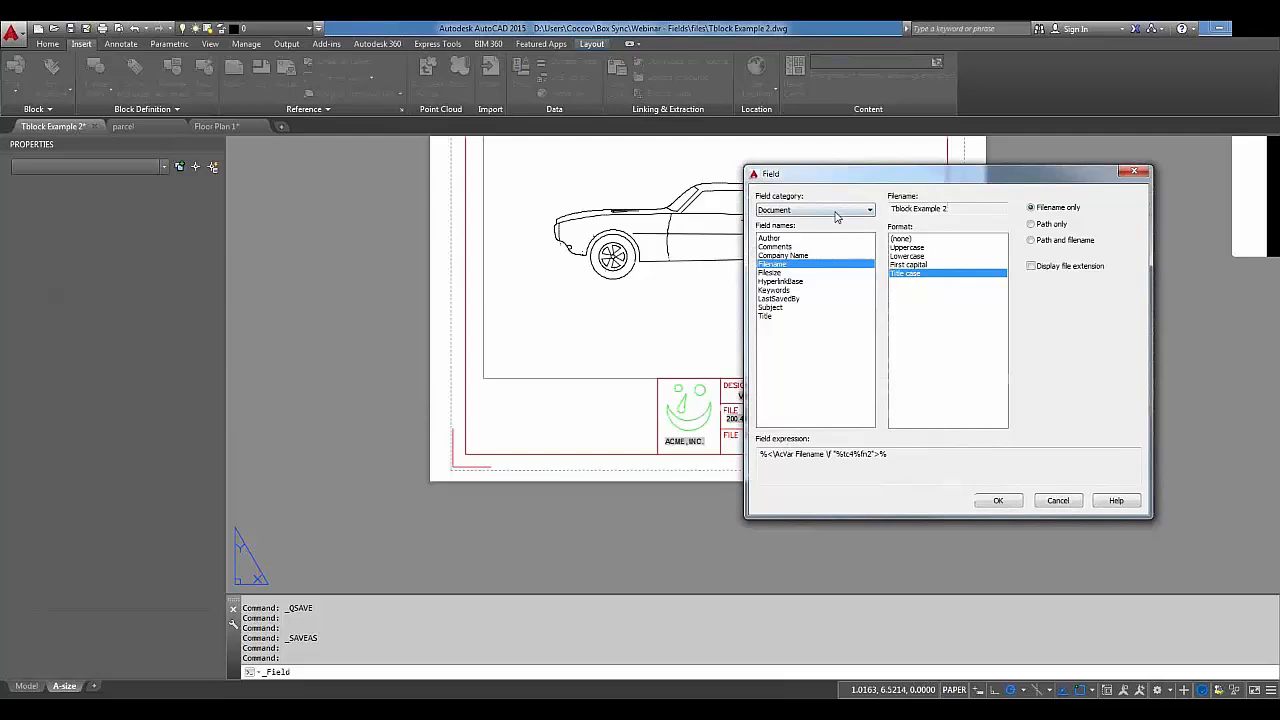
Place a Plot > PageSetupName field reading 'DWG To PDF (A-Size)' left of the title block.
click(836, 211)
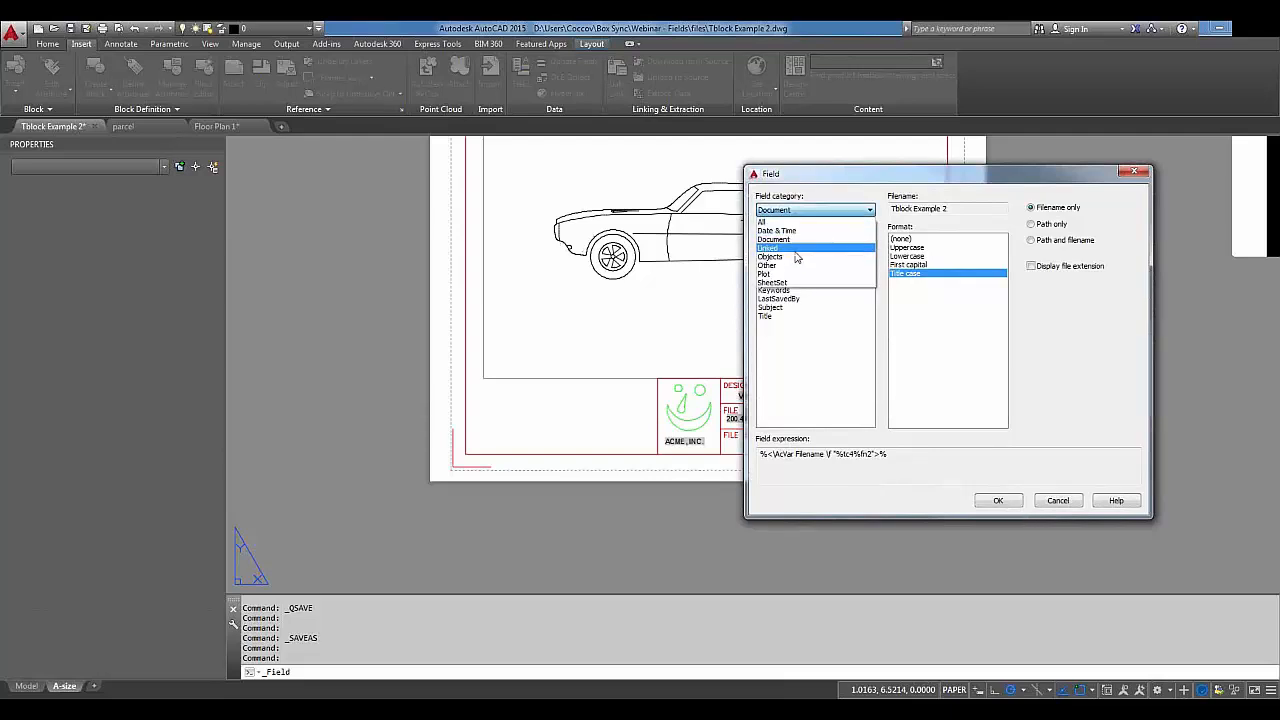
click(793, 240)
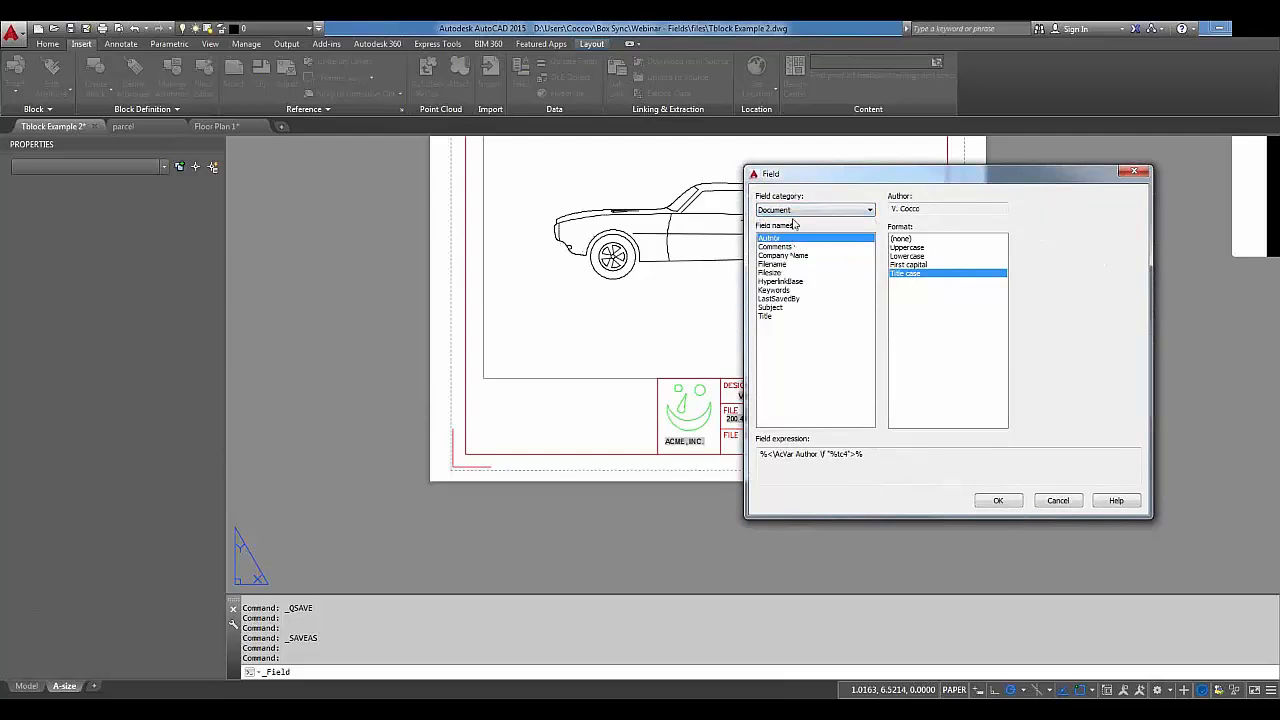
click(794, 214)
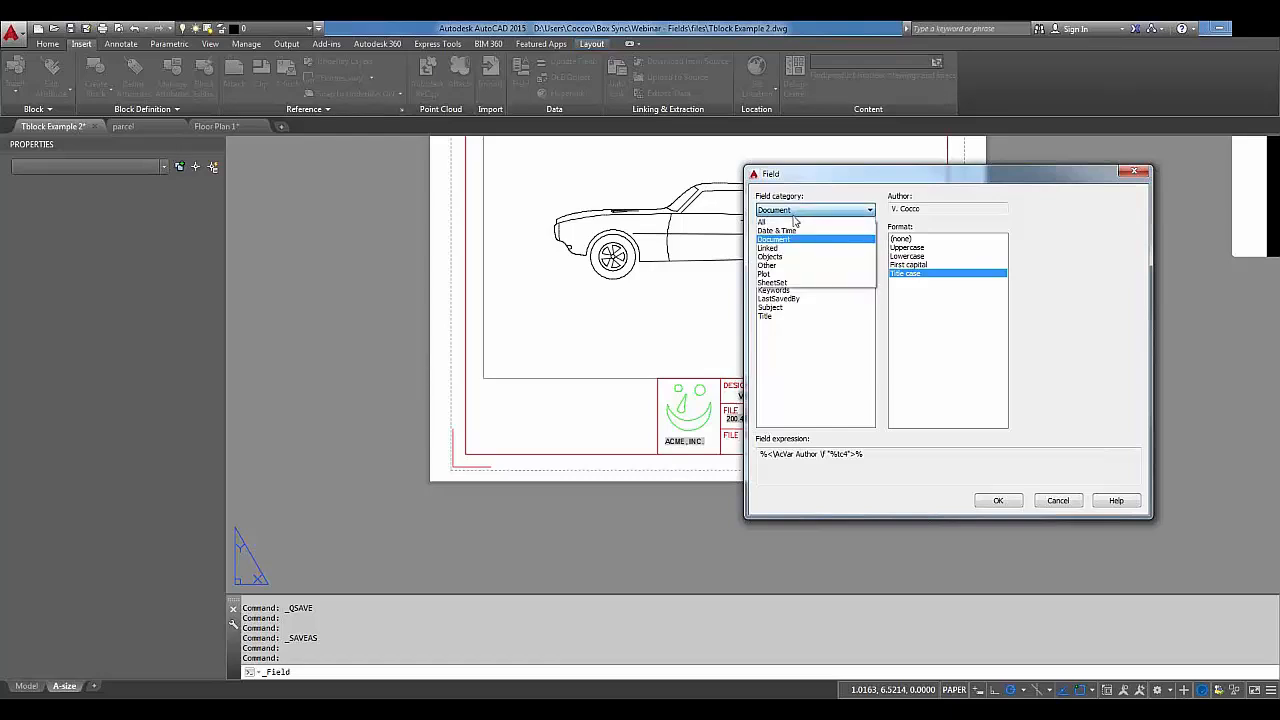
click(794, 272)
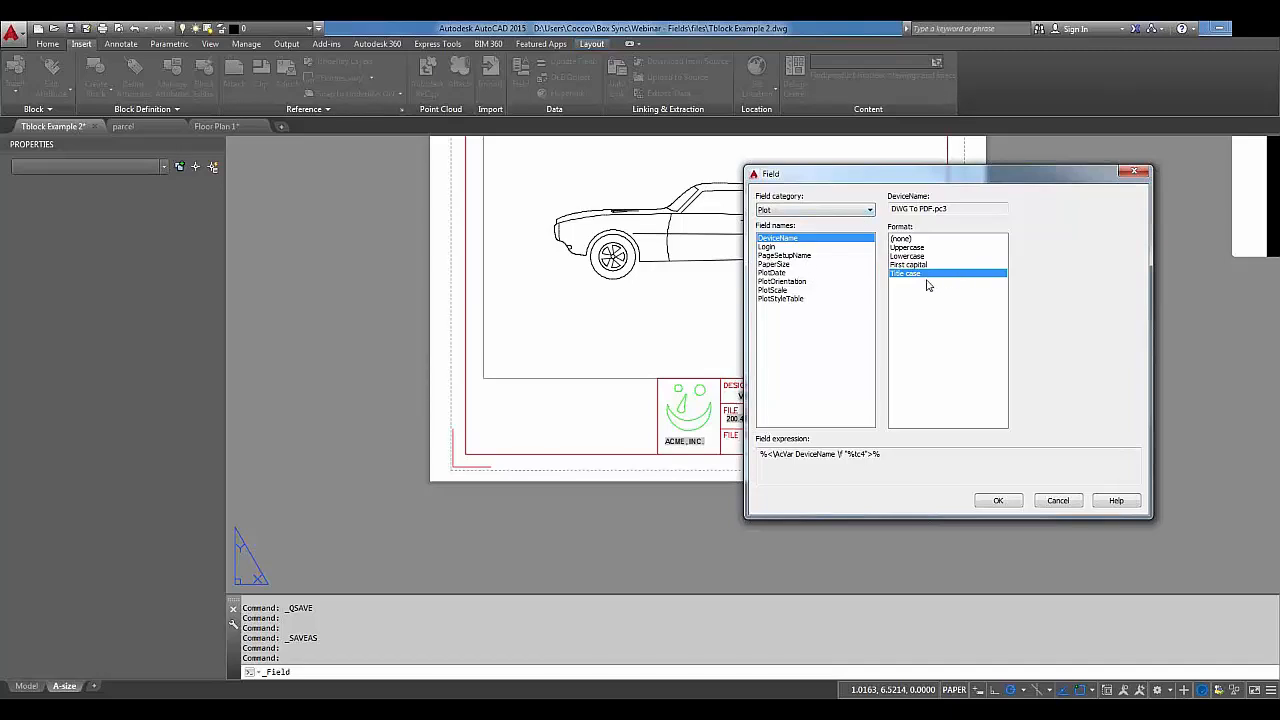
click(790, 256)
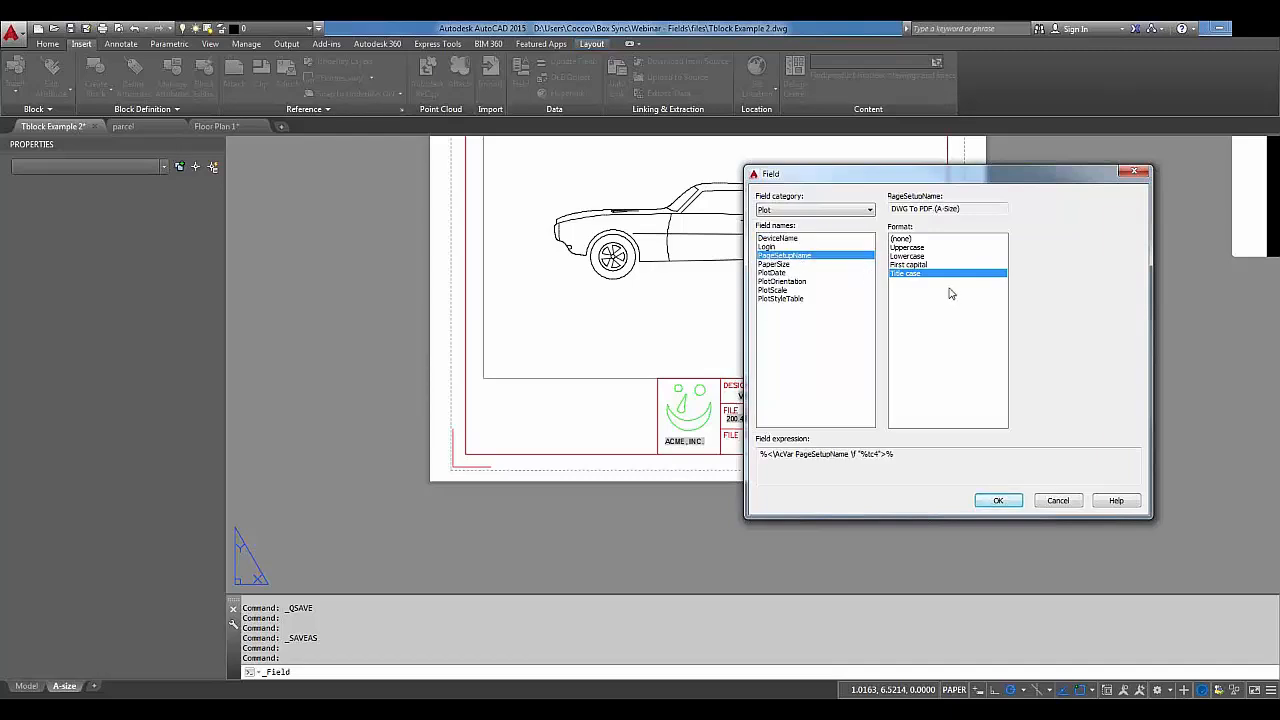
drag(965, 209, 887, 210)
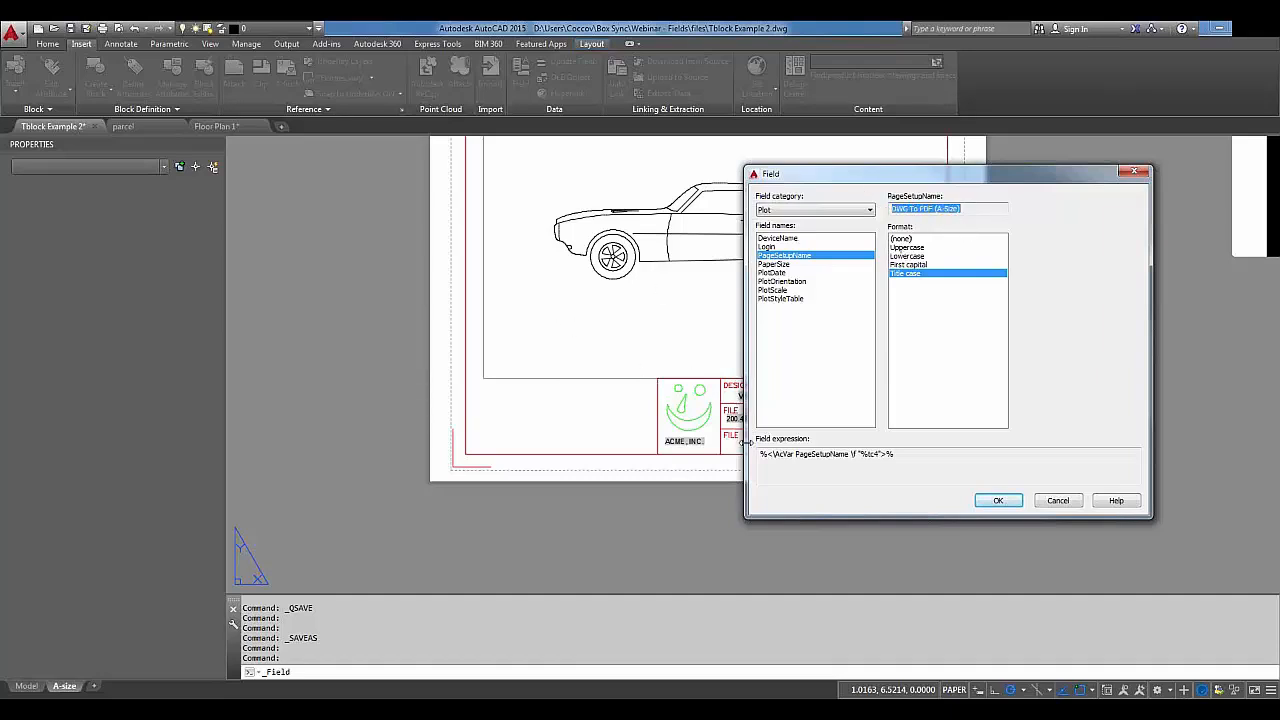
click(1000, 501)
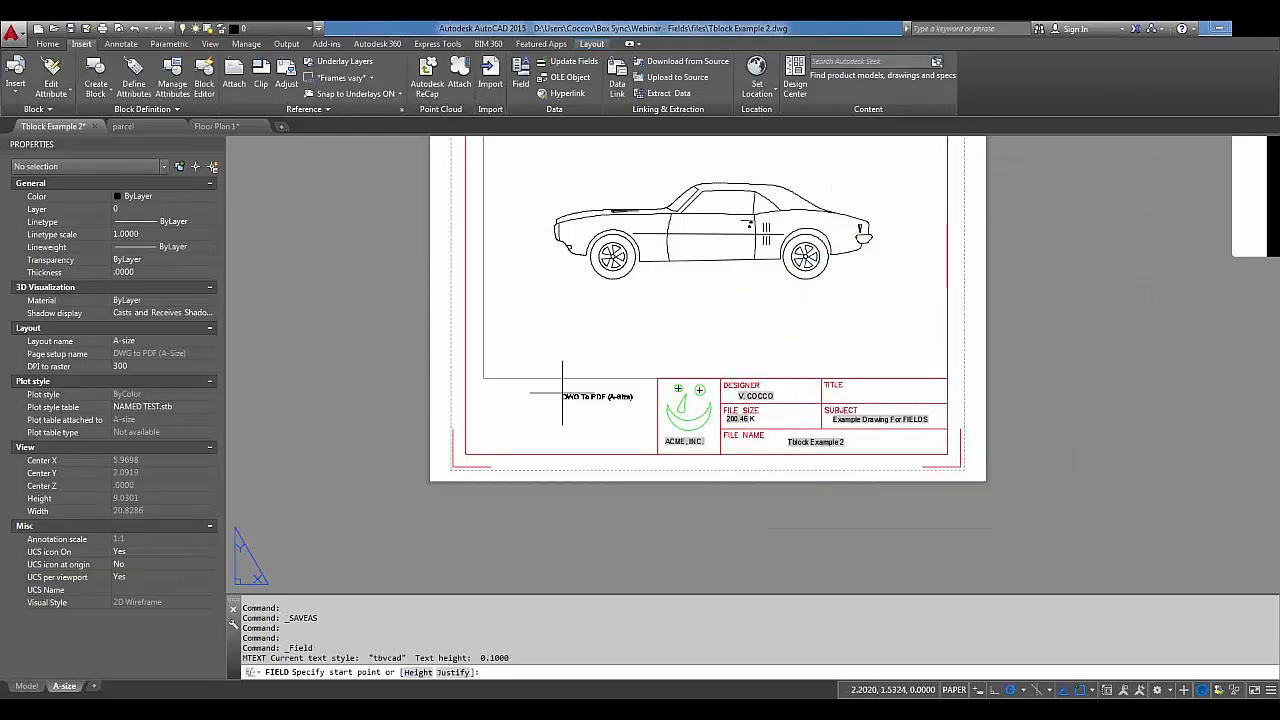
click(489, 389)
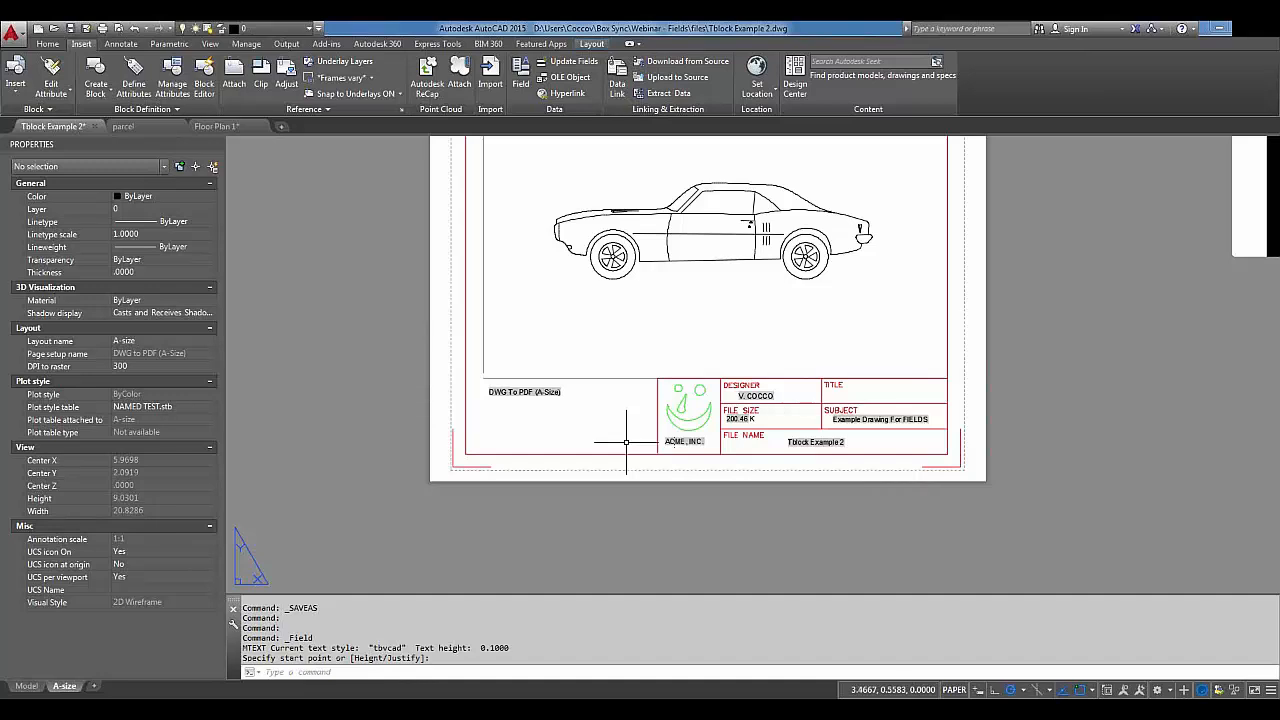
text(FIELD)
key(Return)
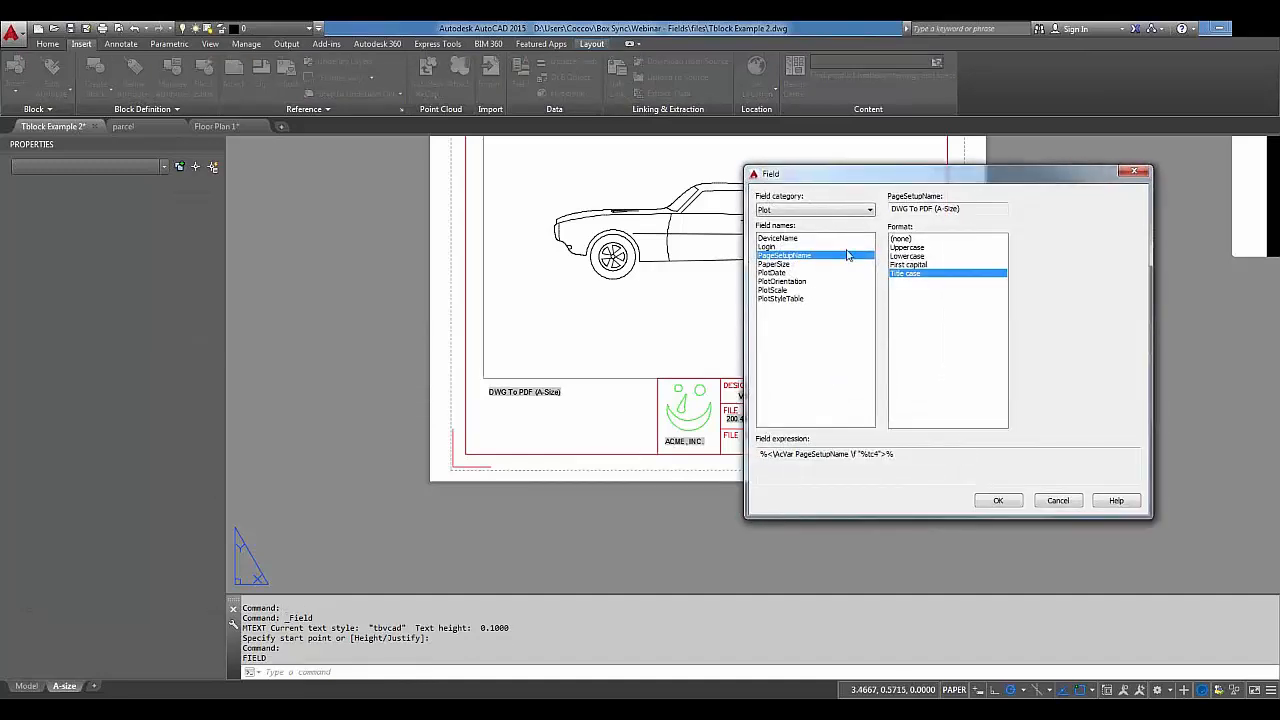
Place a PlotScale field reading 1:1 beside the DWG To PDF label, then repeat FIELD.
click(774, 290)
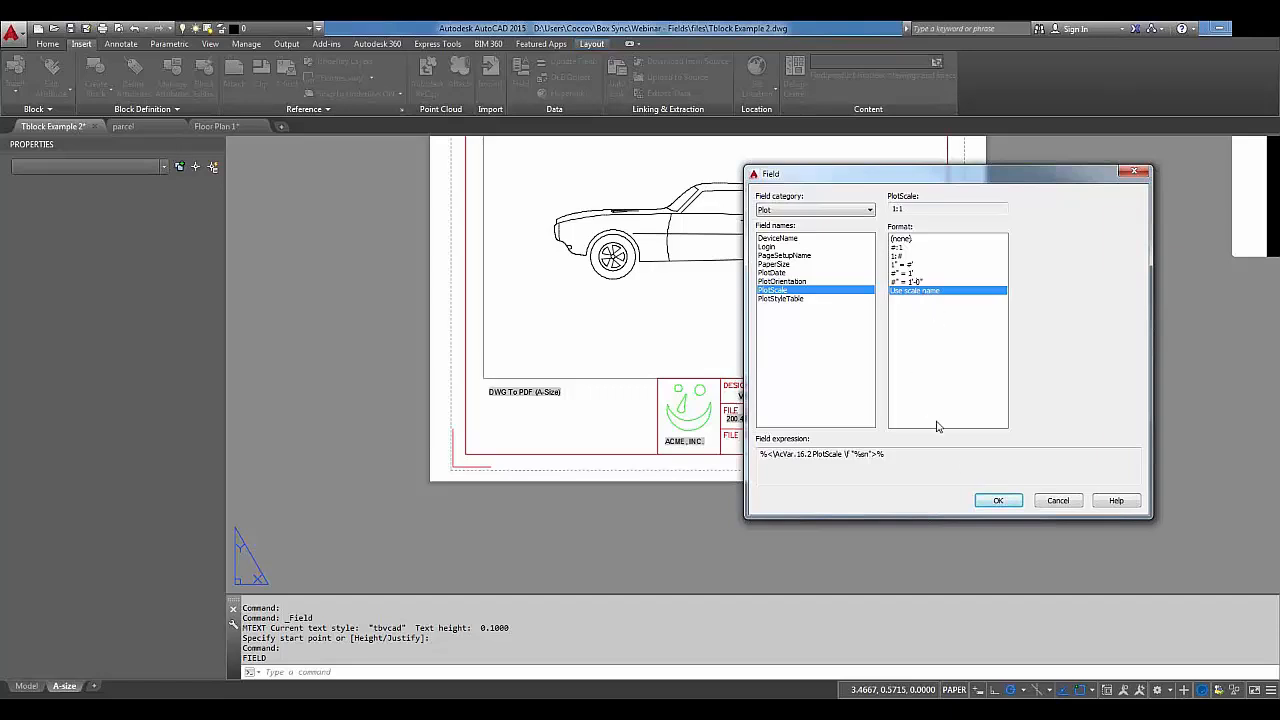
click(1000, 502)
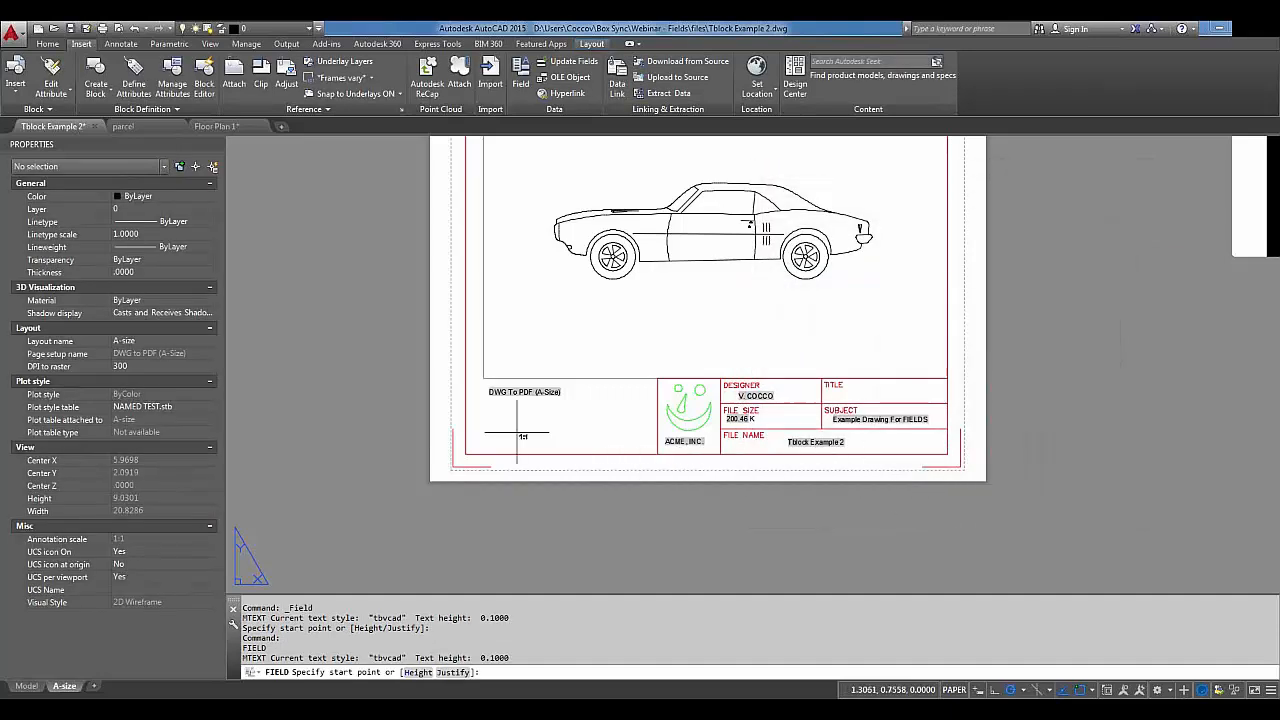
click(600, 392)
scroll(687, 340, up, 2)
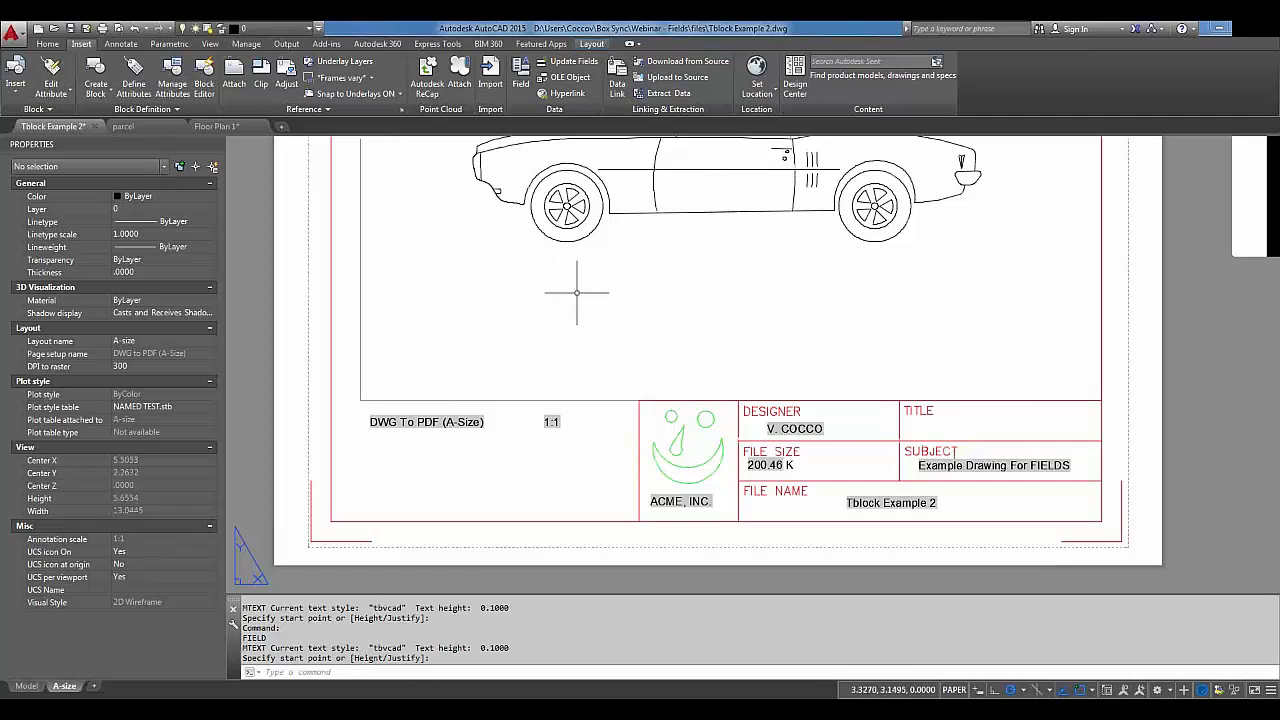
key(Return)
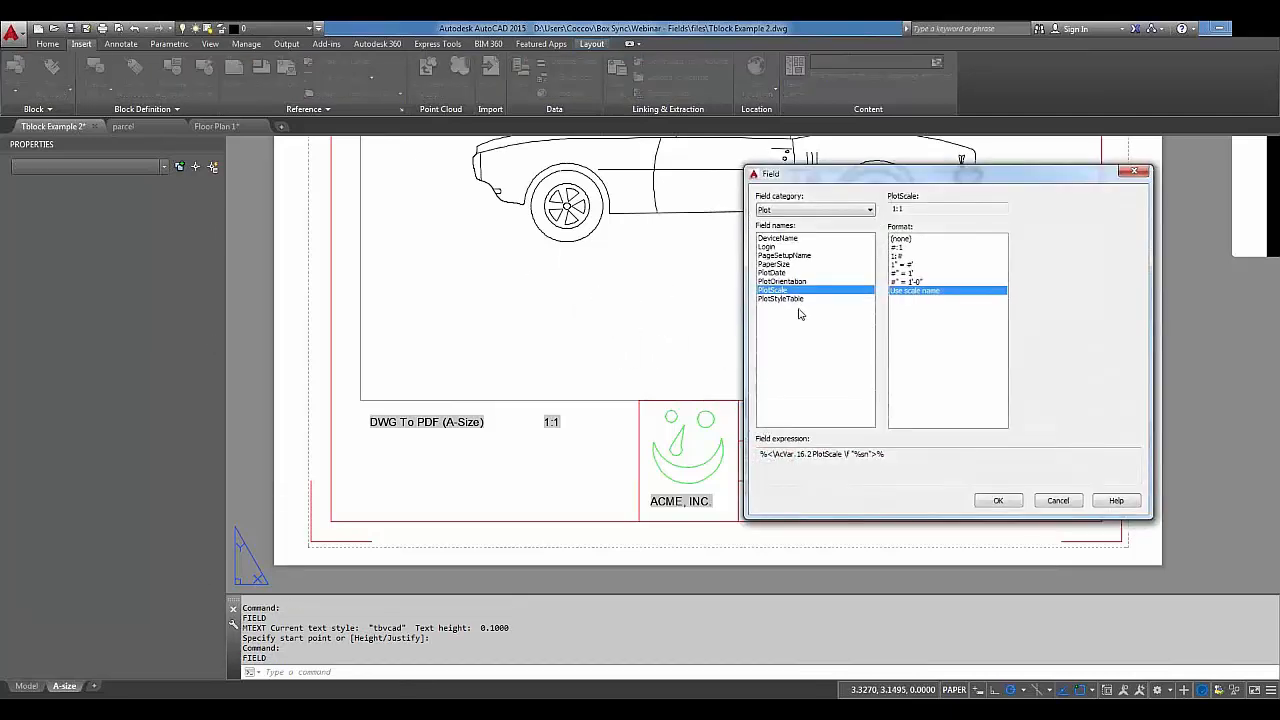
Set up an Objects > Object field and pick the car viewport as its source.
click(800, 210)
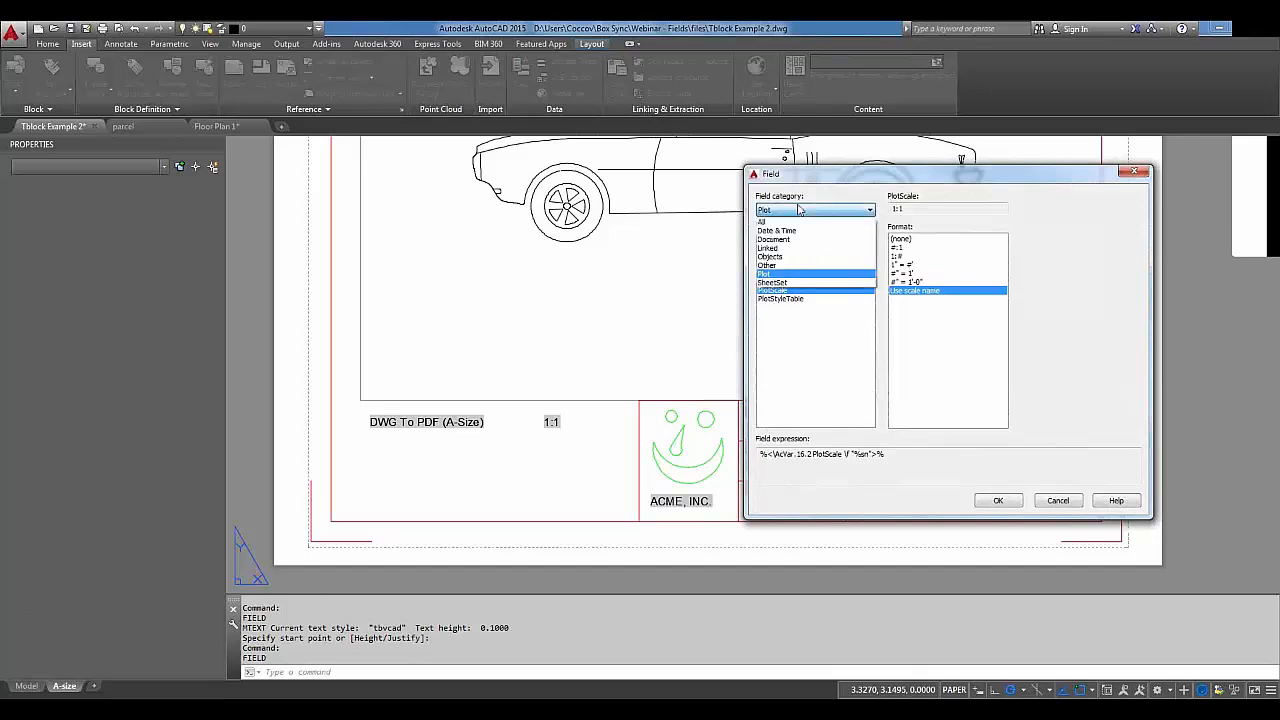
click(792, 257)
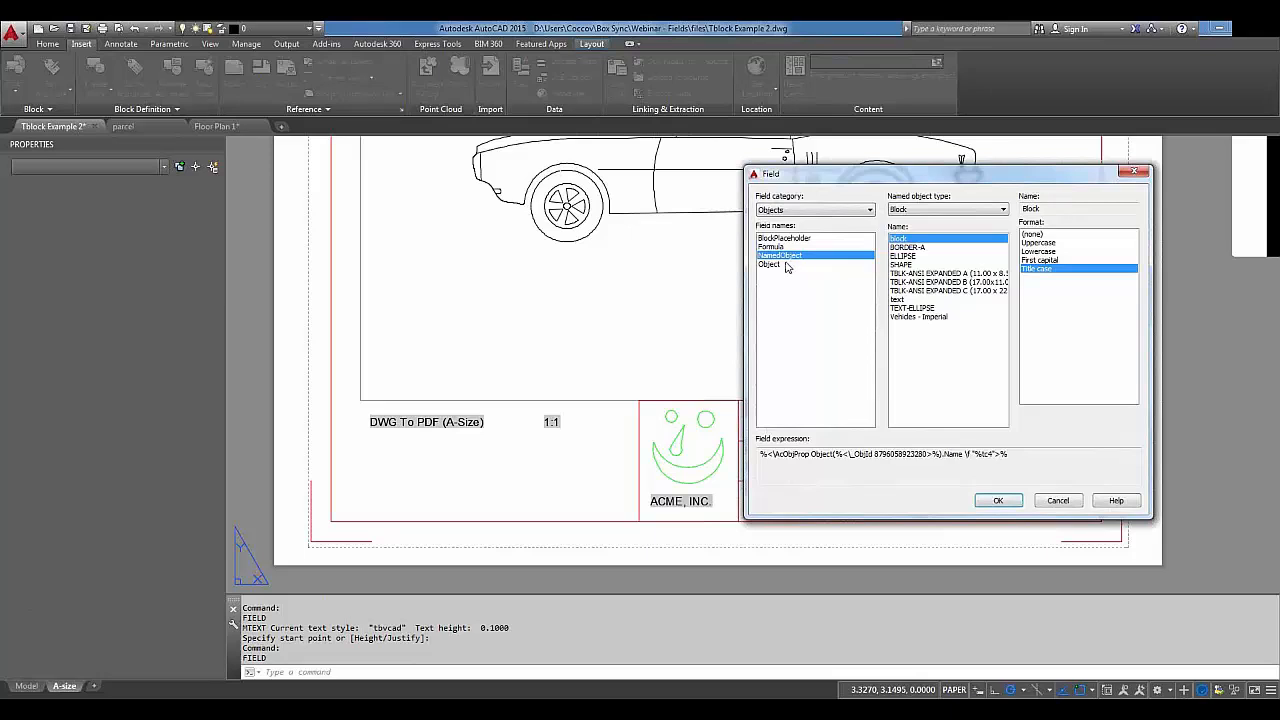
click(787, 264)
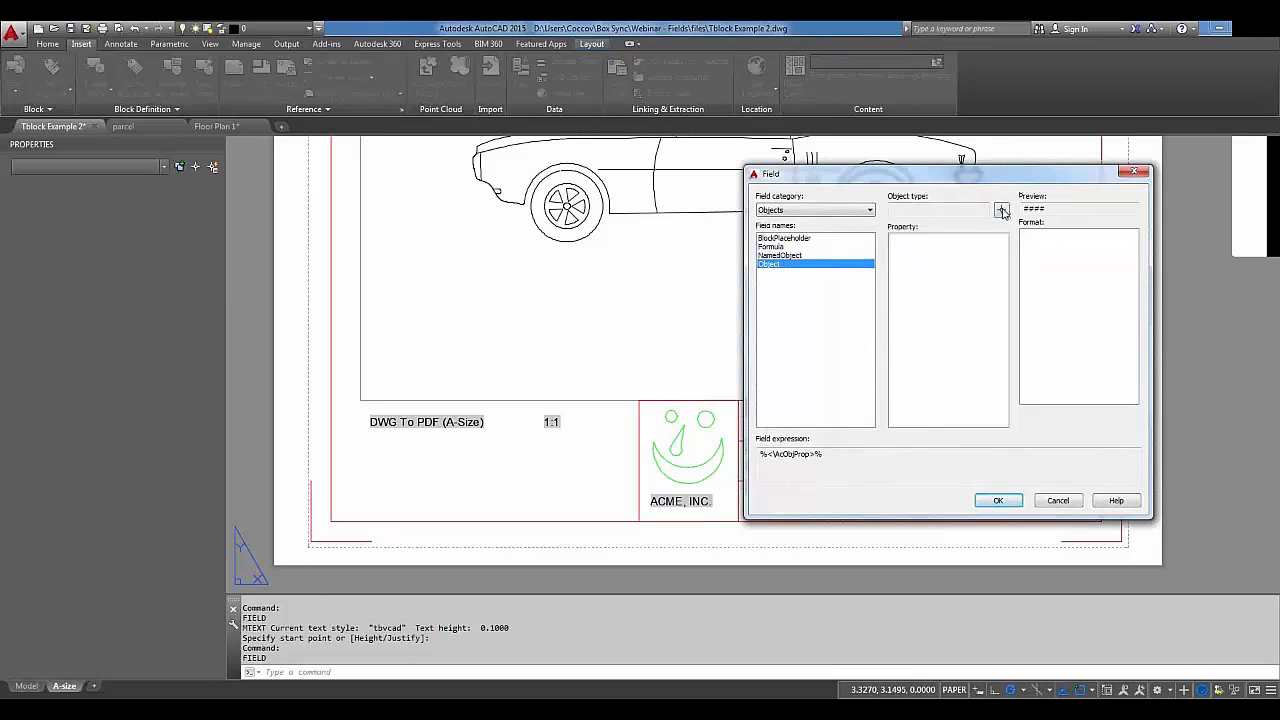
click(1002, 211)
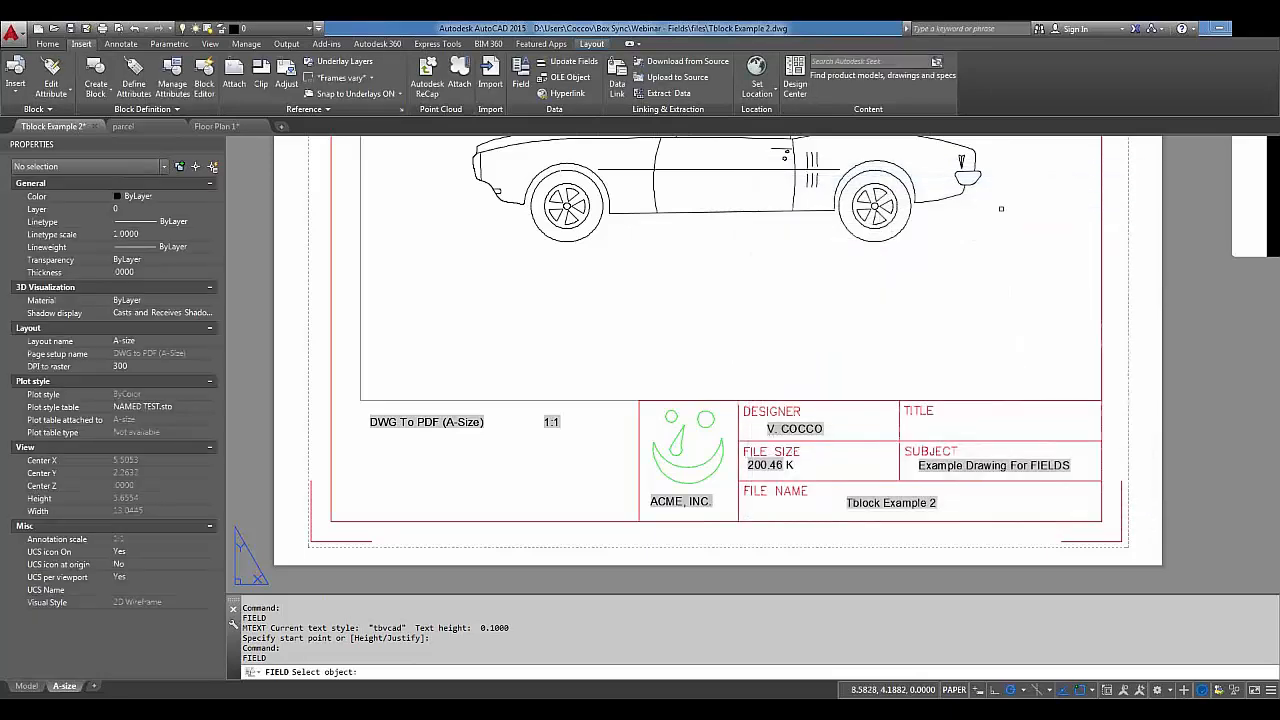
key(Escape)
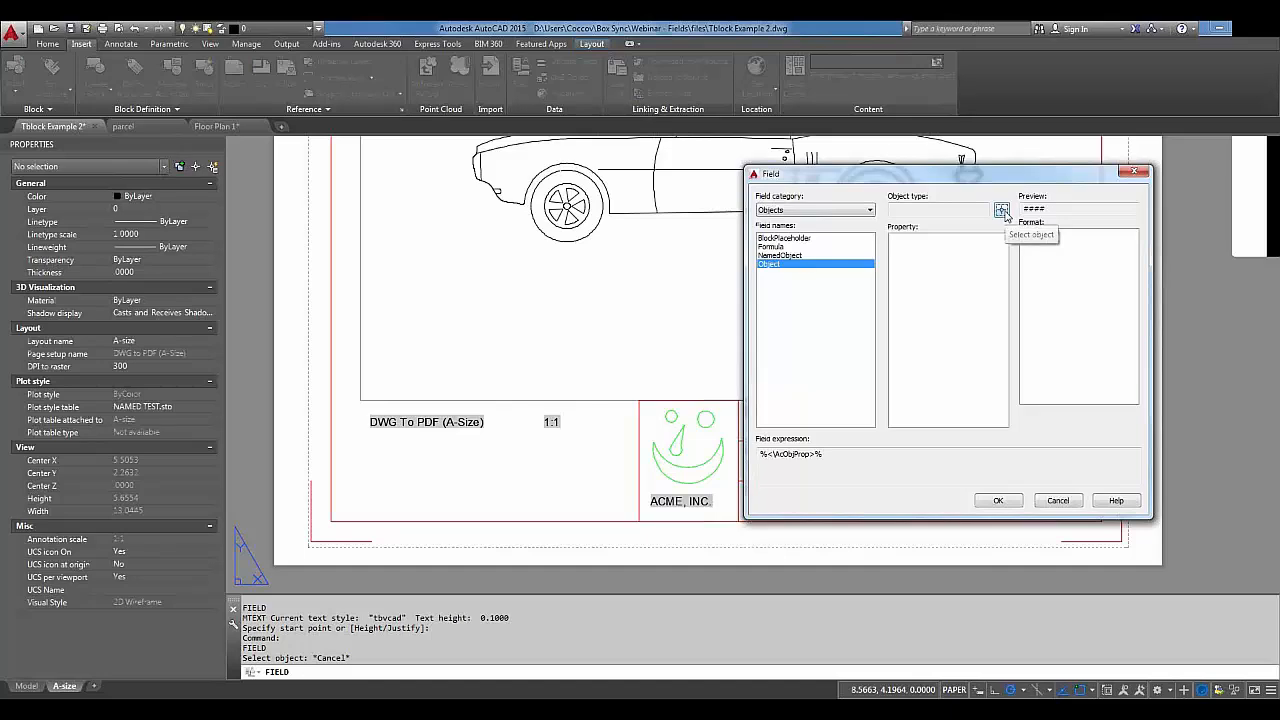
click(1001, 210)
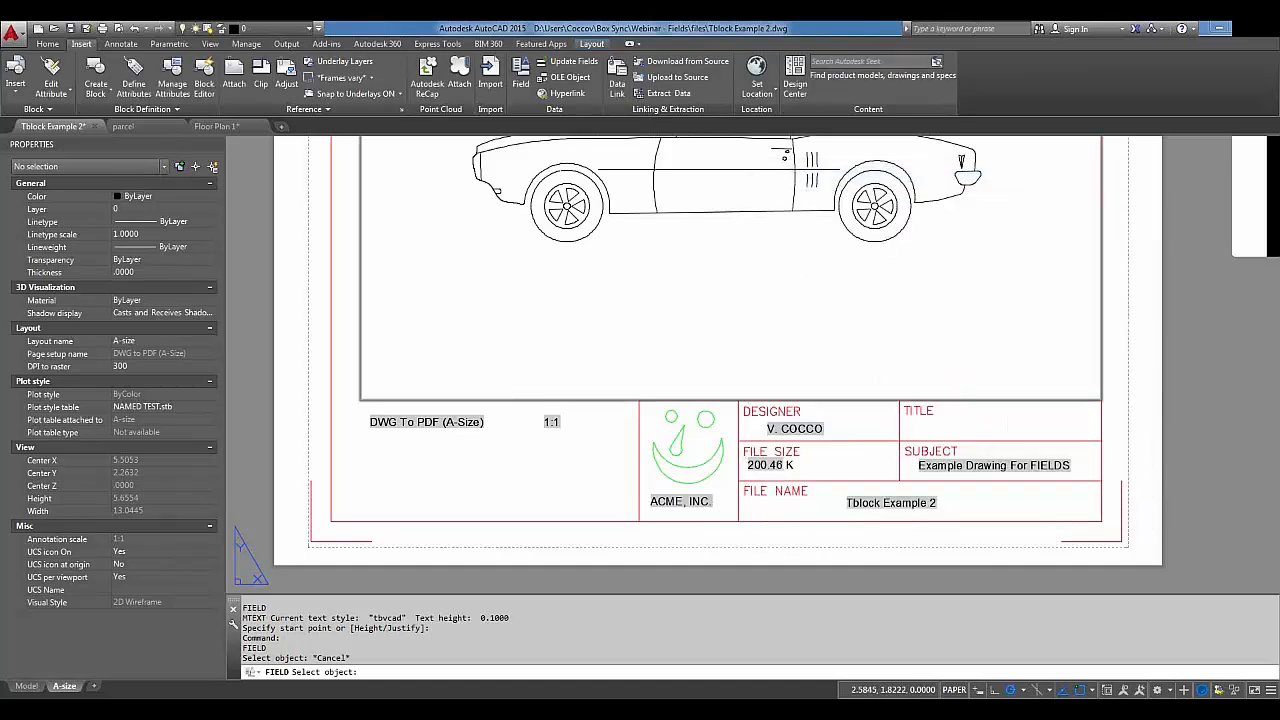
click(518, 400)
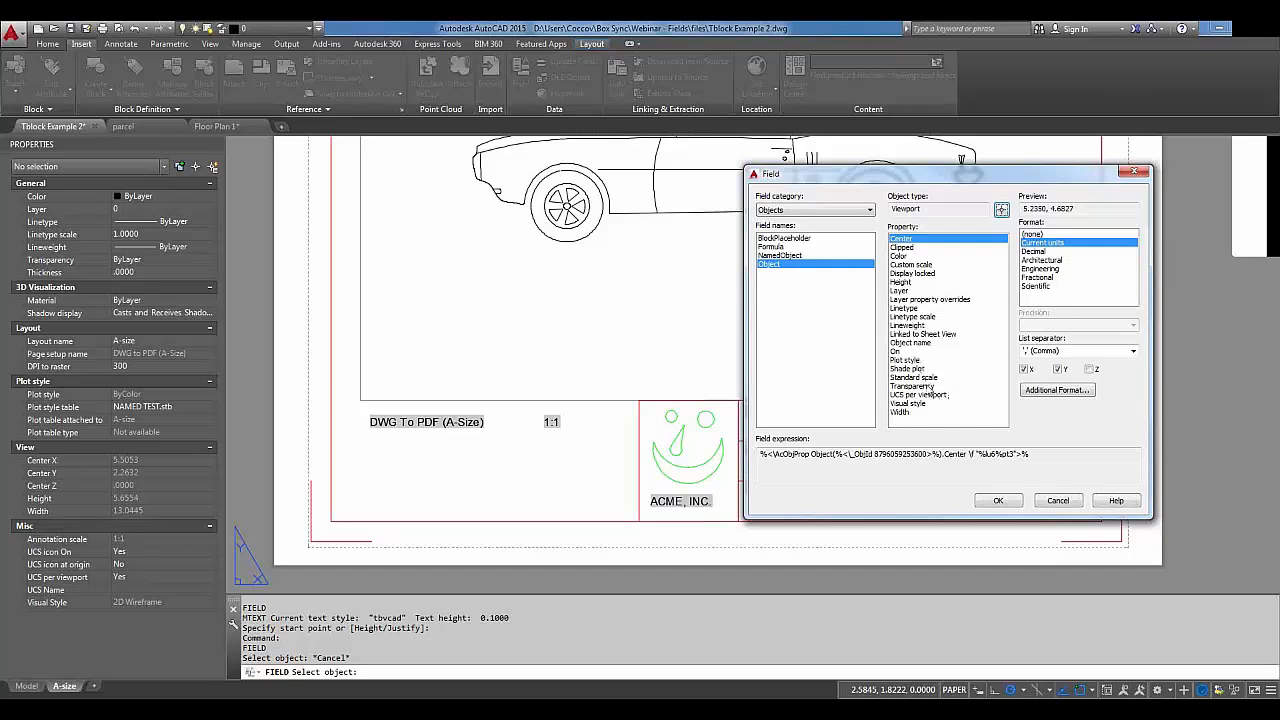
Use the viewport's Standard scale (1:30) and place the field below the DWG To PDF label.
click(920, 379)
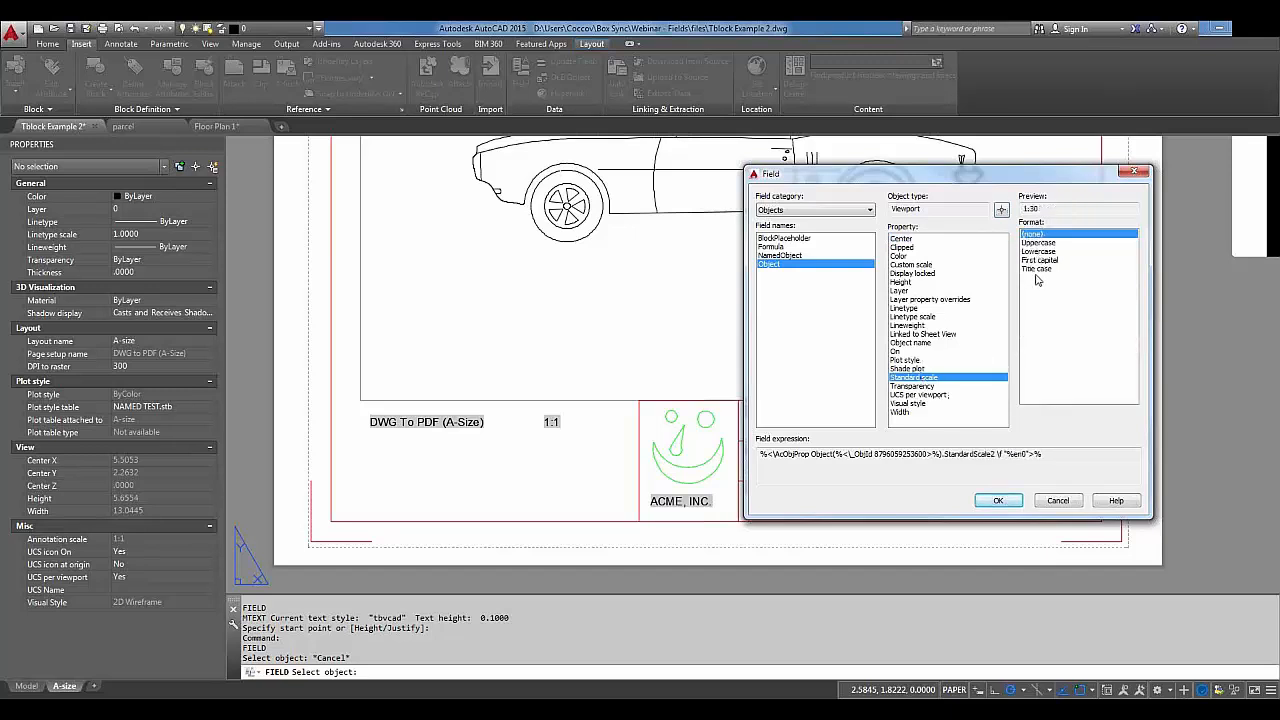
click(1000, 500)
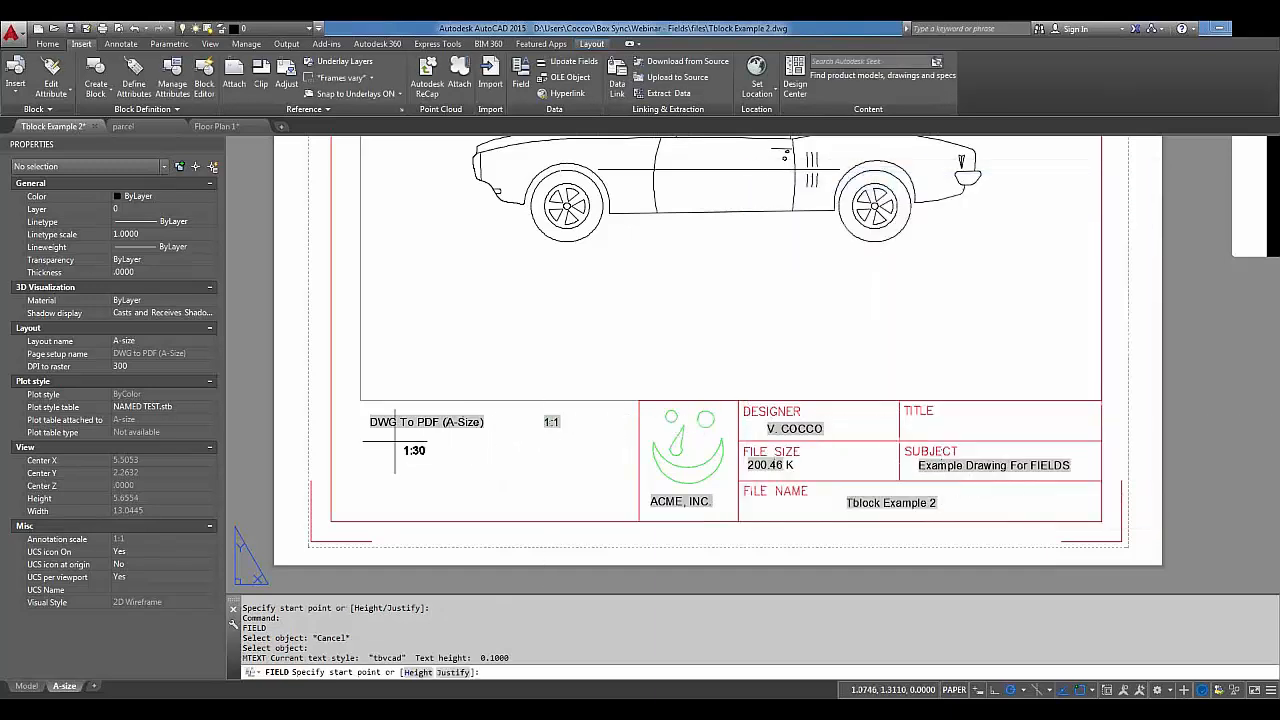
click(368, 450)
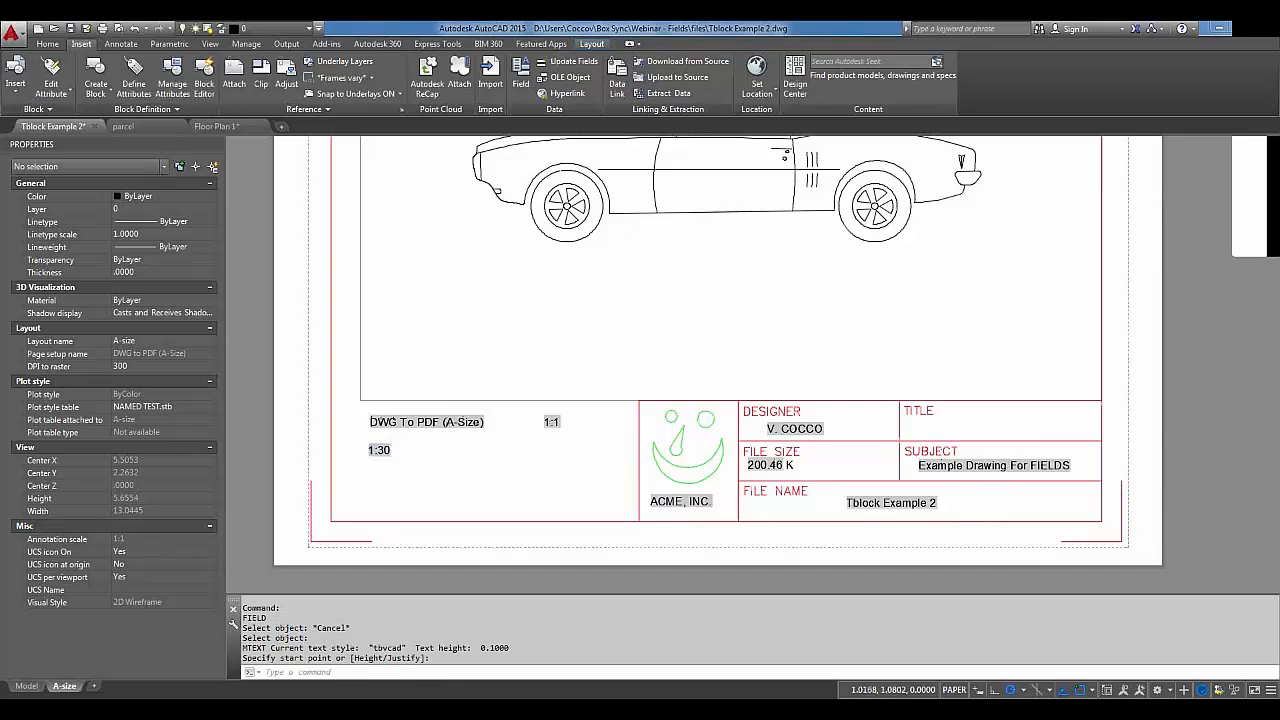
scroll(385, 458, up, 6)
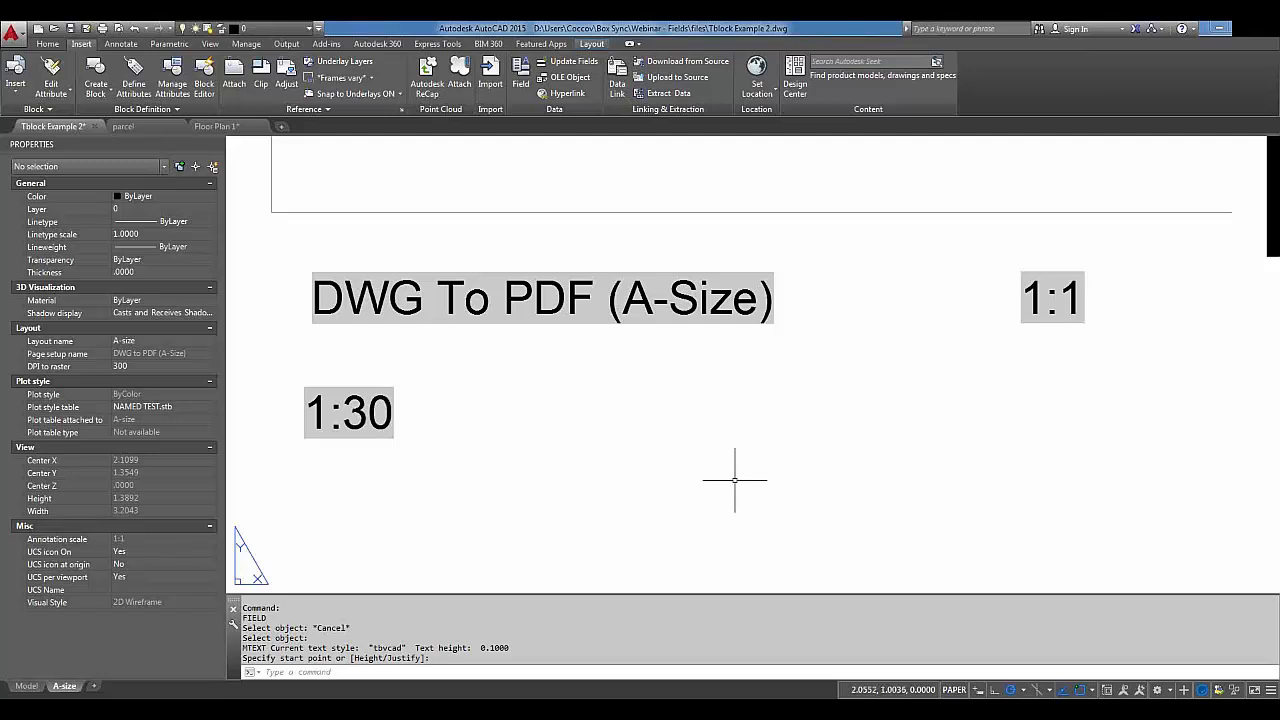
scroll(789, 194, down, 4)
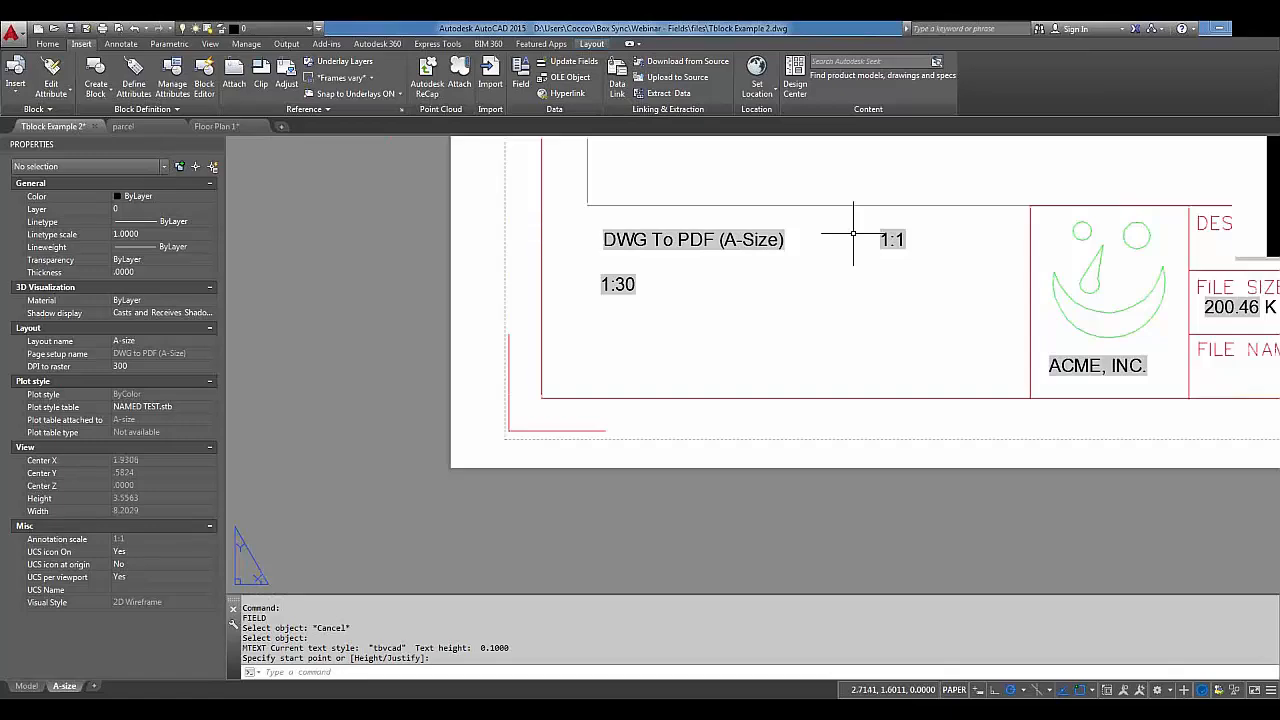
middle_drag(853, 233, 789, 360)
scroll(961, 361, down, 2)
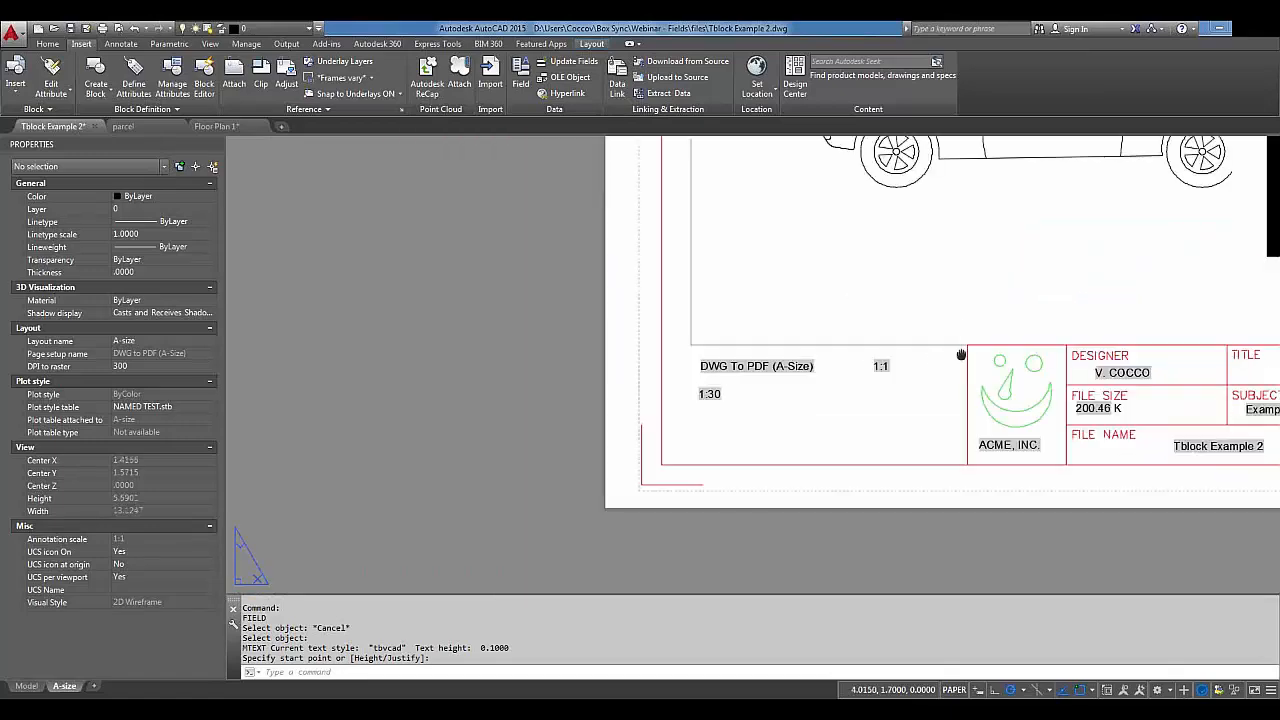
middle_drag(961, 361, 707, 437)
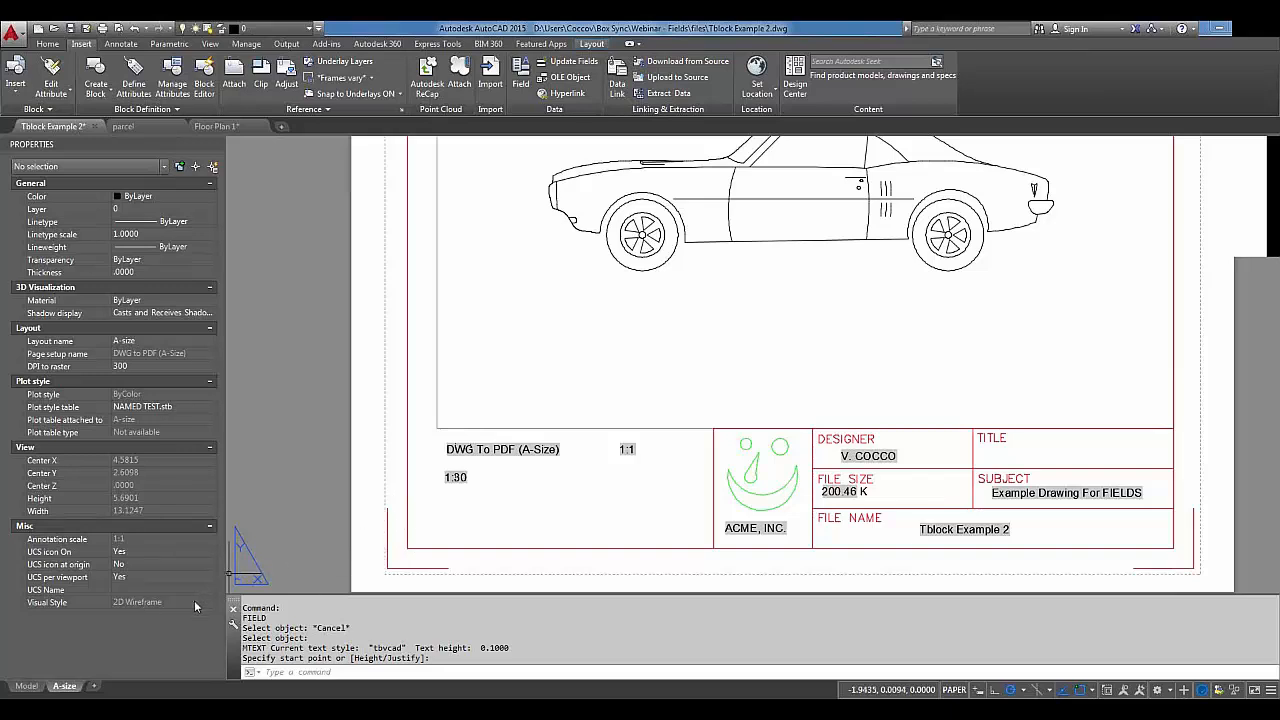
Switch from the sheet layout to model space and bring up parcel.dwg.
click(27, 686)
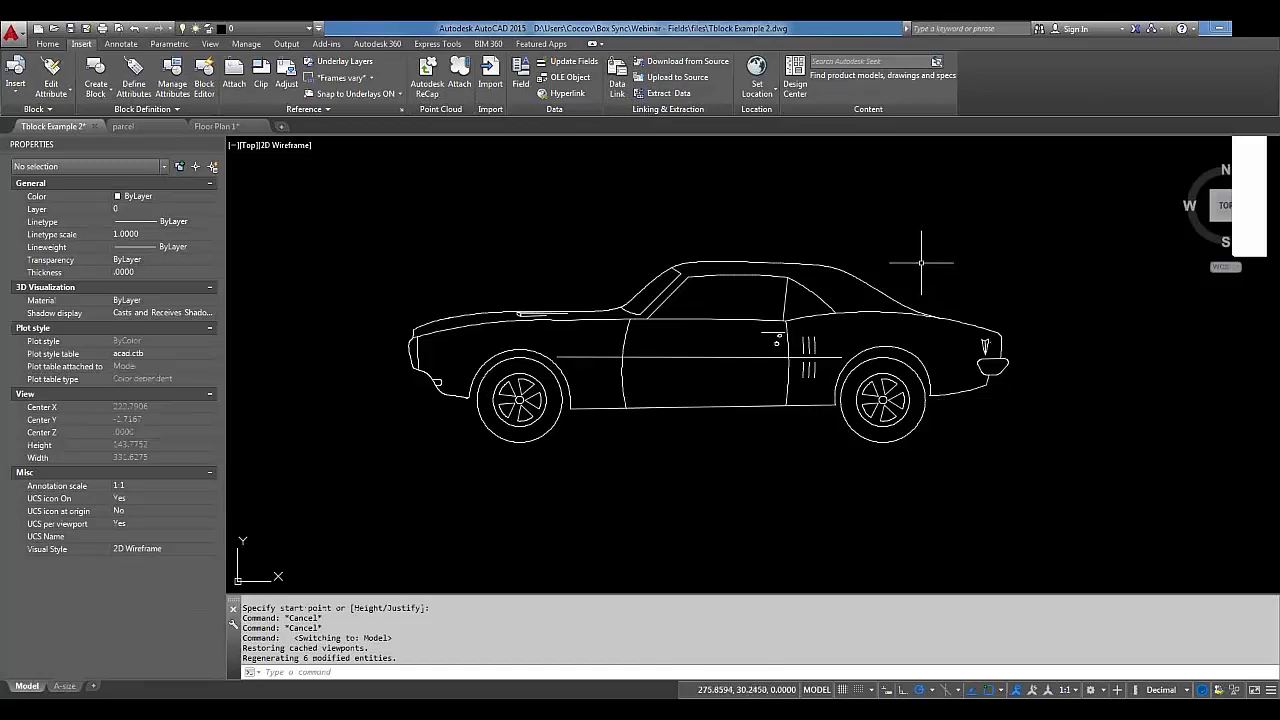
click(154, 127)
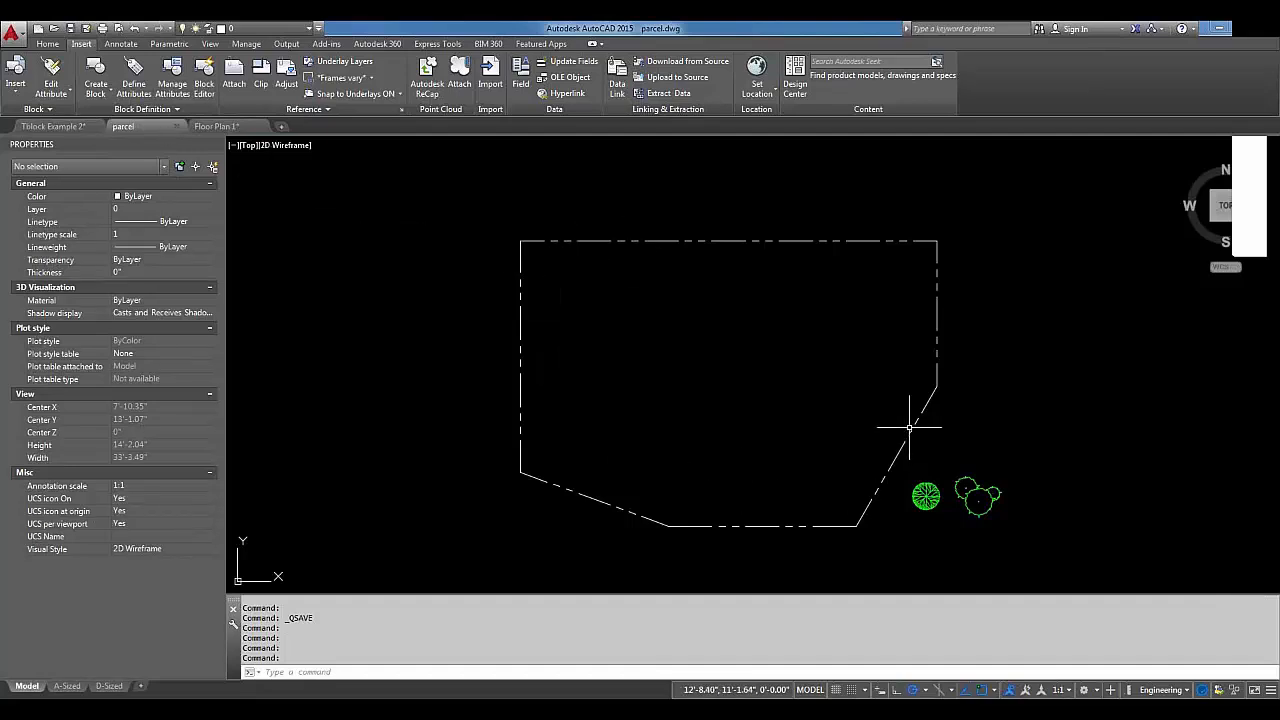
mouse_move(731, 242)
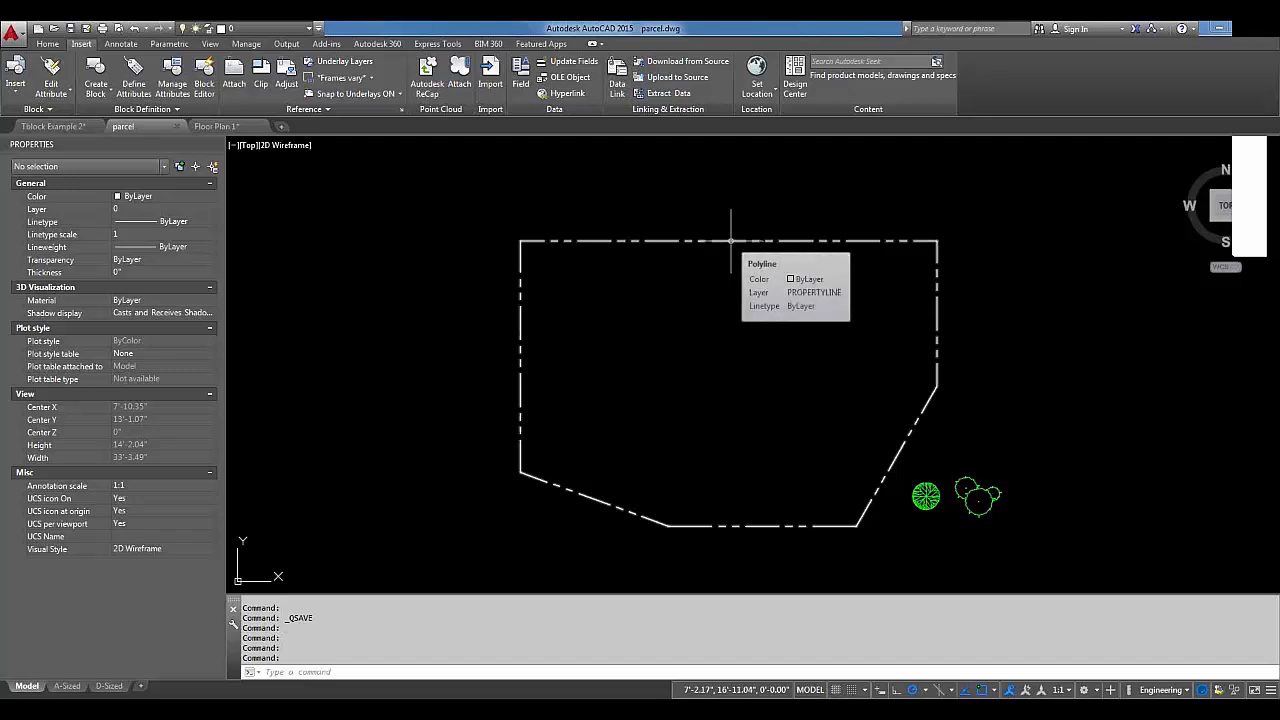
Create an Area field from the parcel boundary polyline in Engineering format, previewing 105.13 SQ. FT.
click(525, 85)
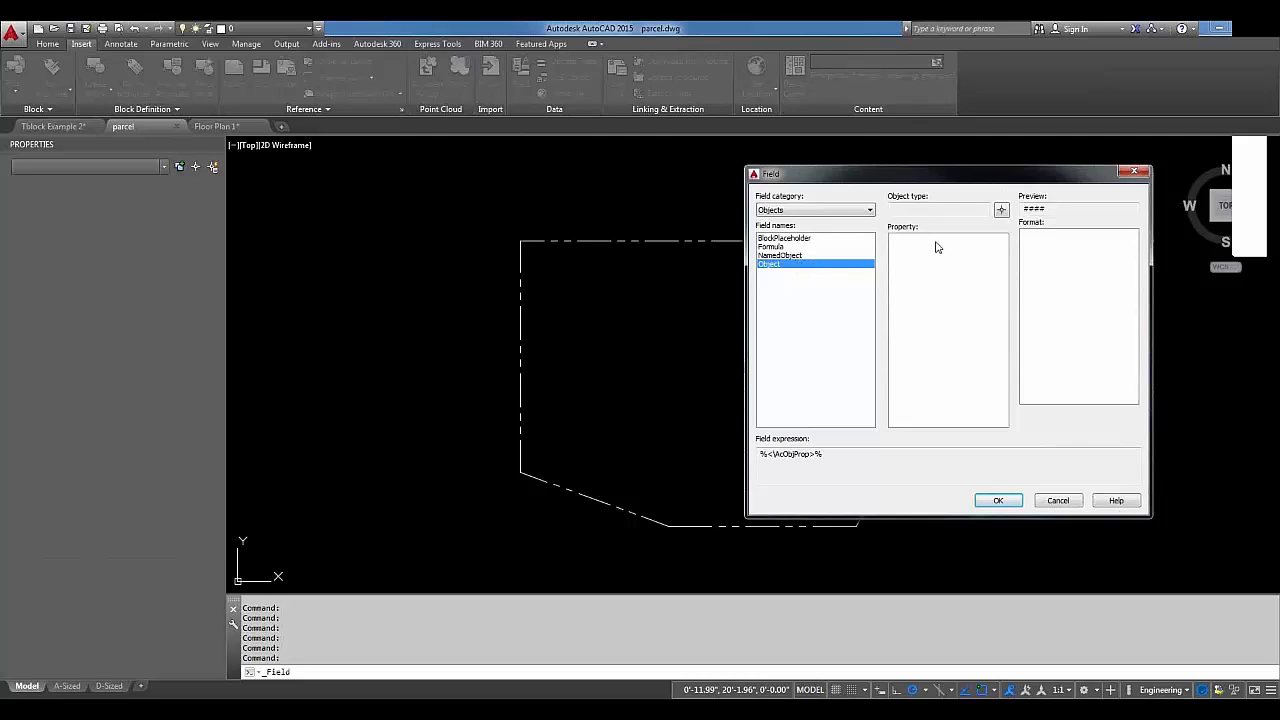
click(1004, 213)
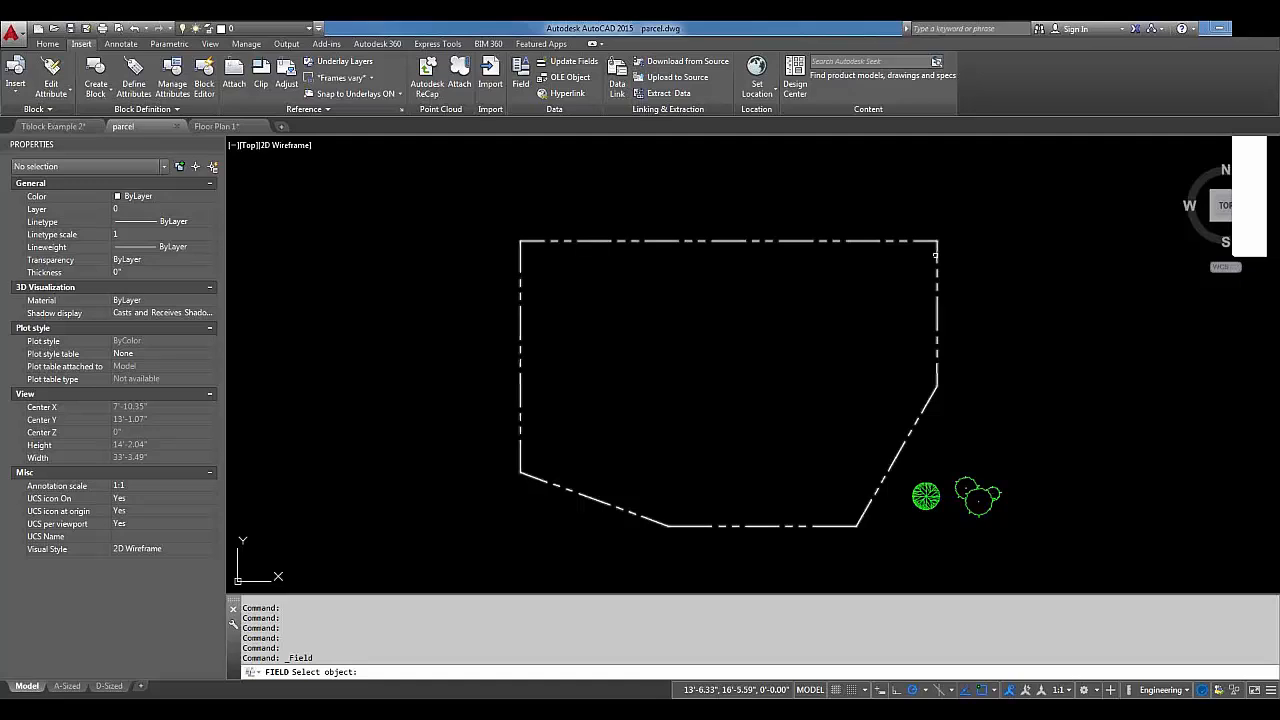
click(866, 508)
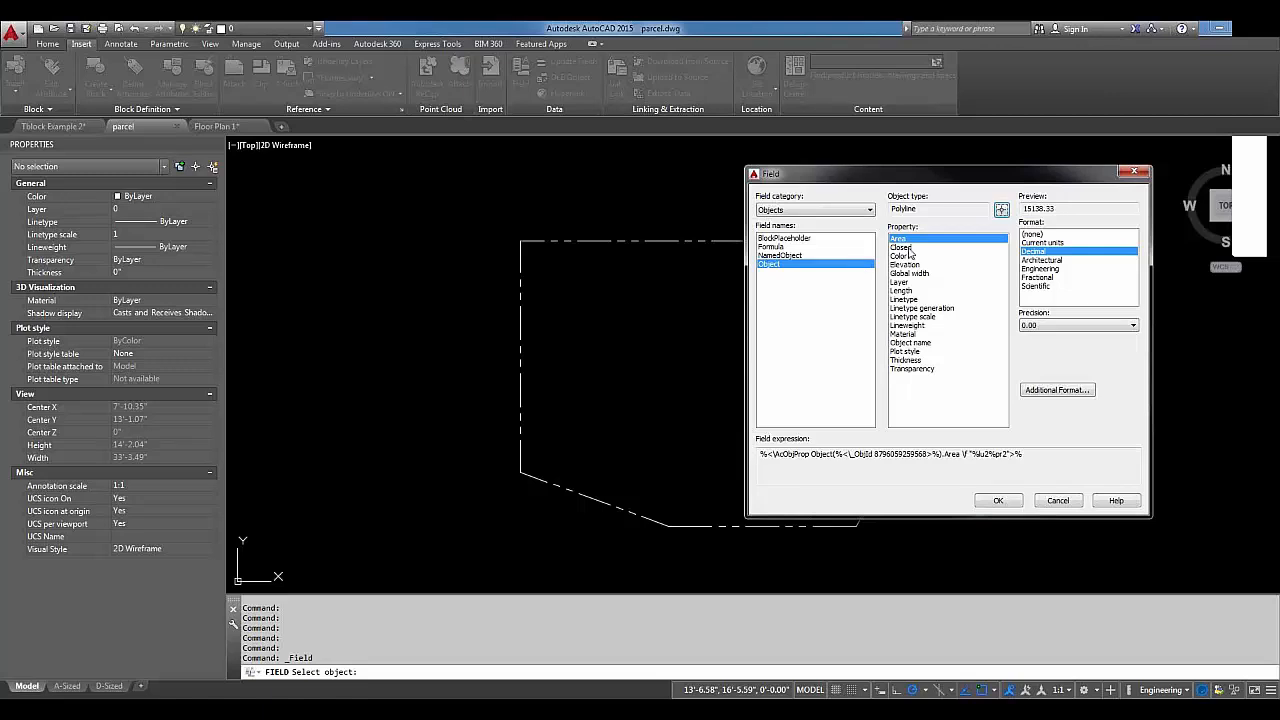
click(1058, 259)
click(1056, 277)
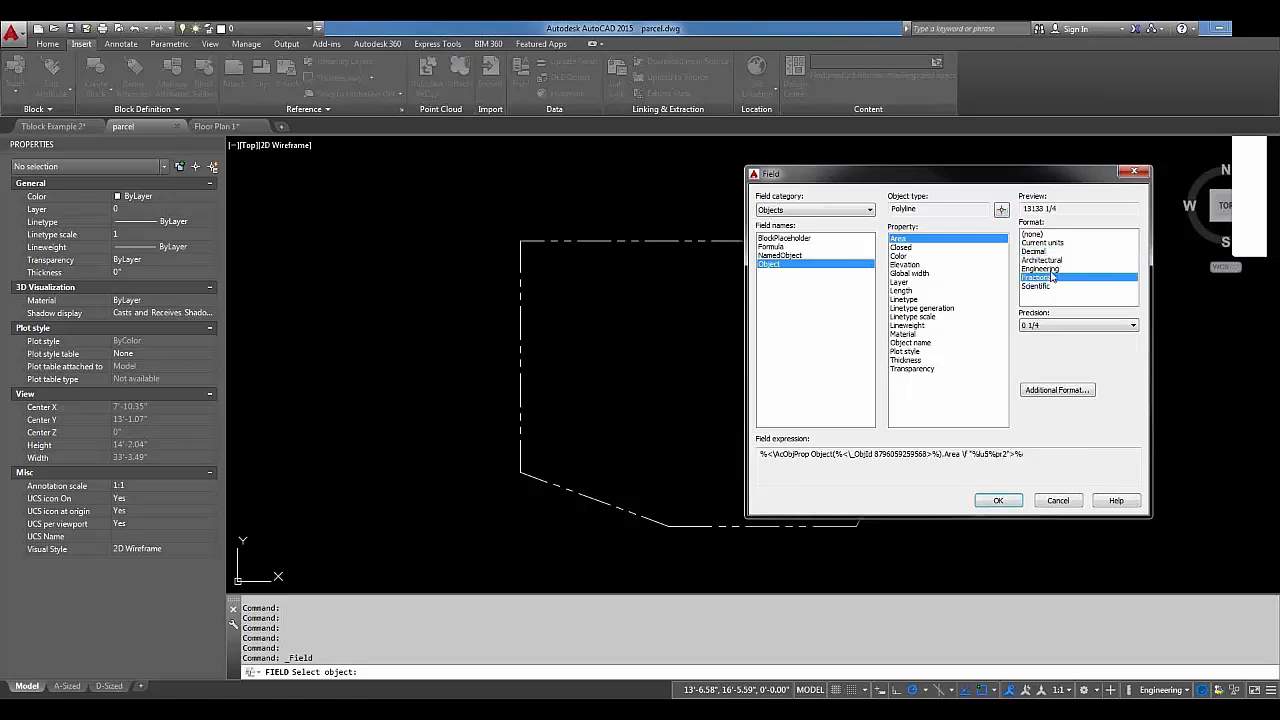
click(1051, 270)
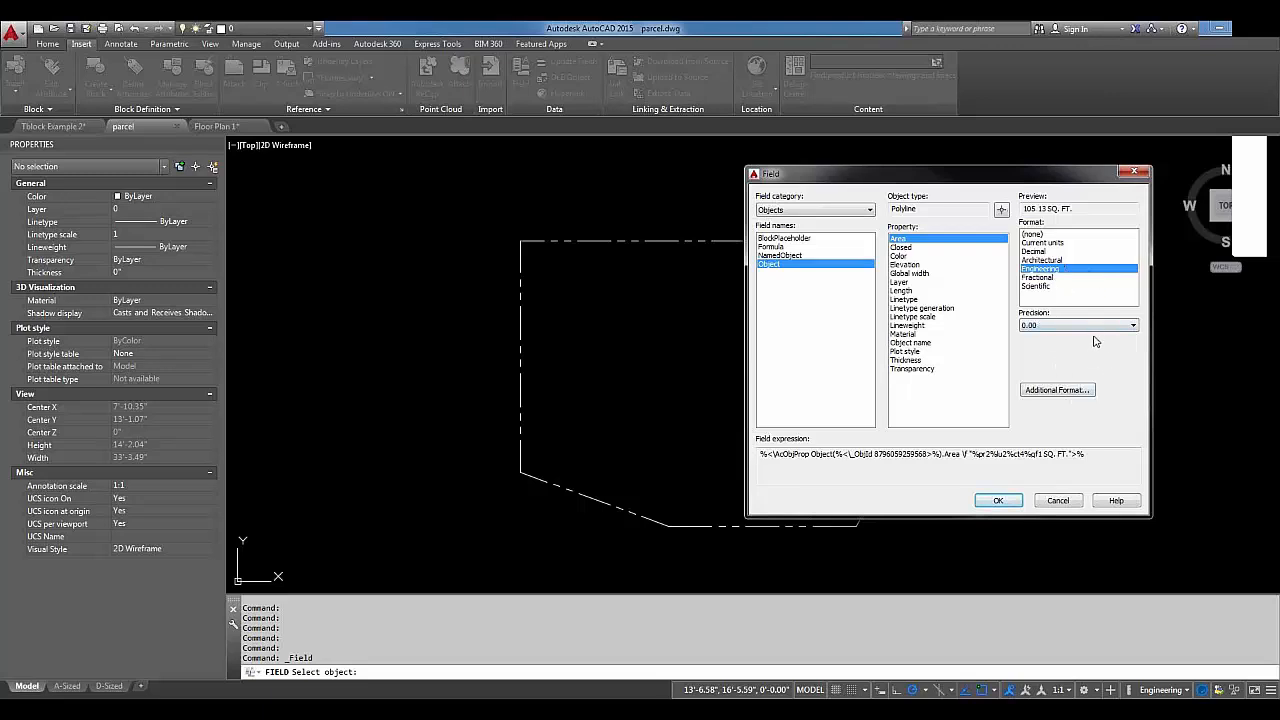
click(1076, 397)
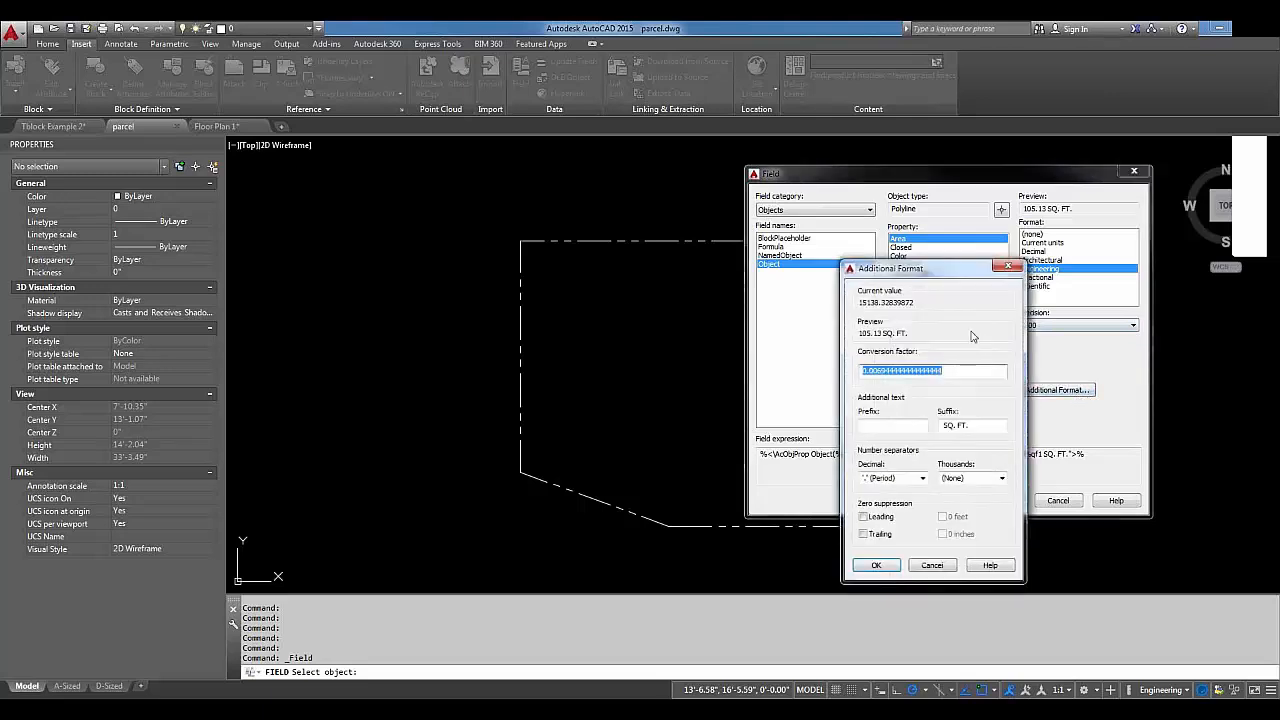
Accept the area field and place the 105.13 SQ. FT. label right of the parcel's top-right corner.
drag(918, 273, 935, 228)
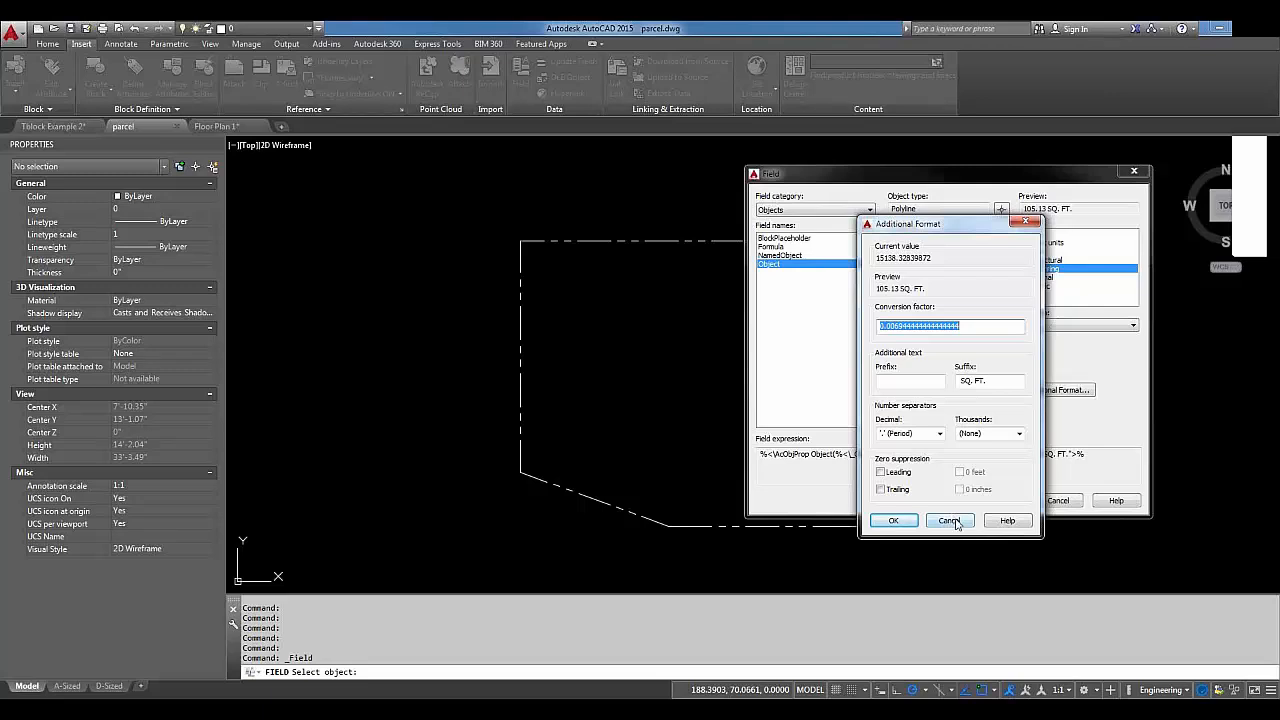
click(906, 521)
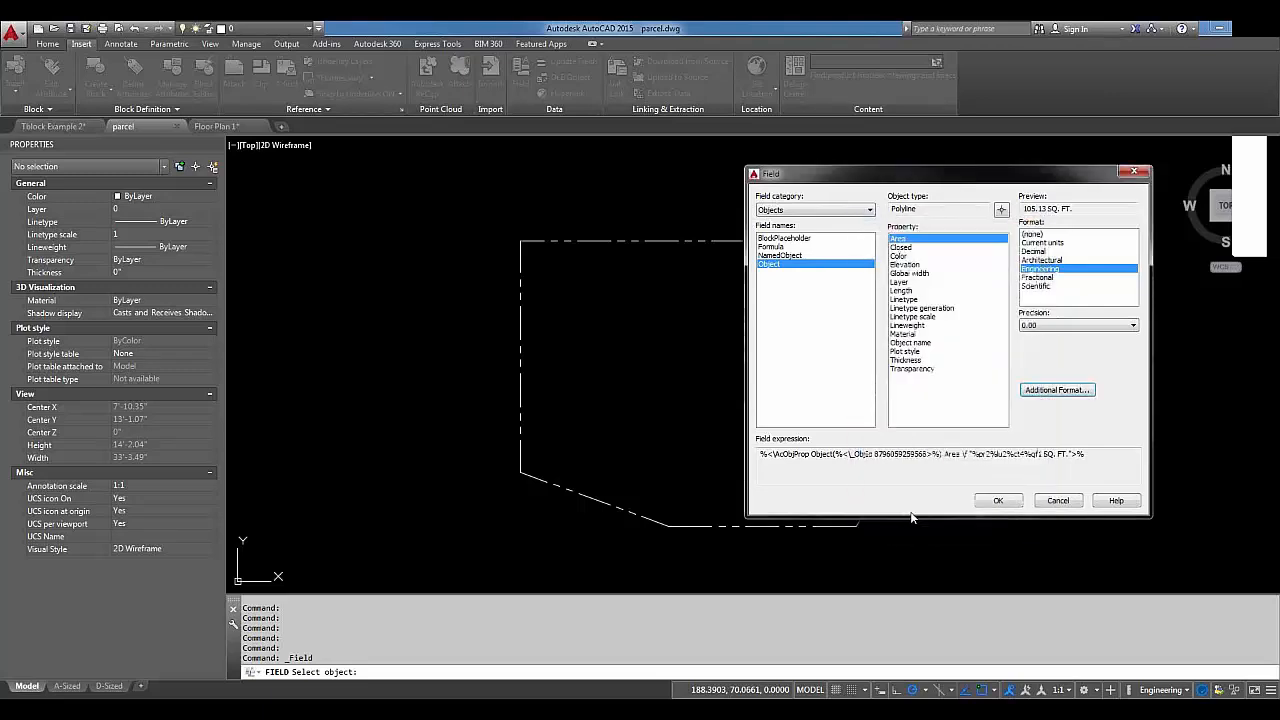
click(999, 501)
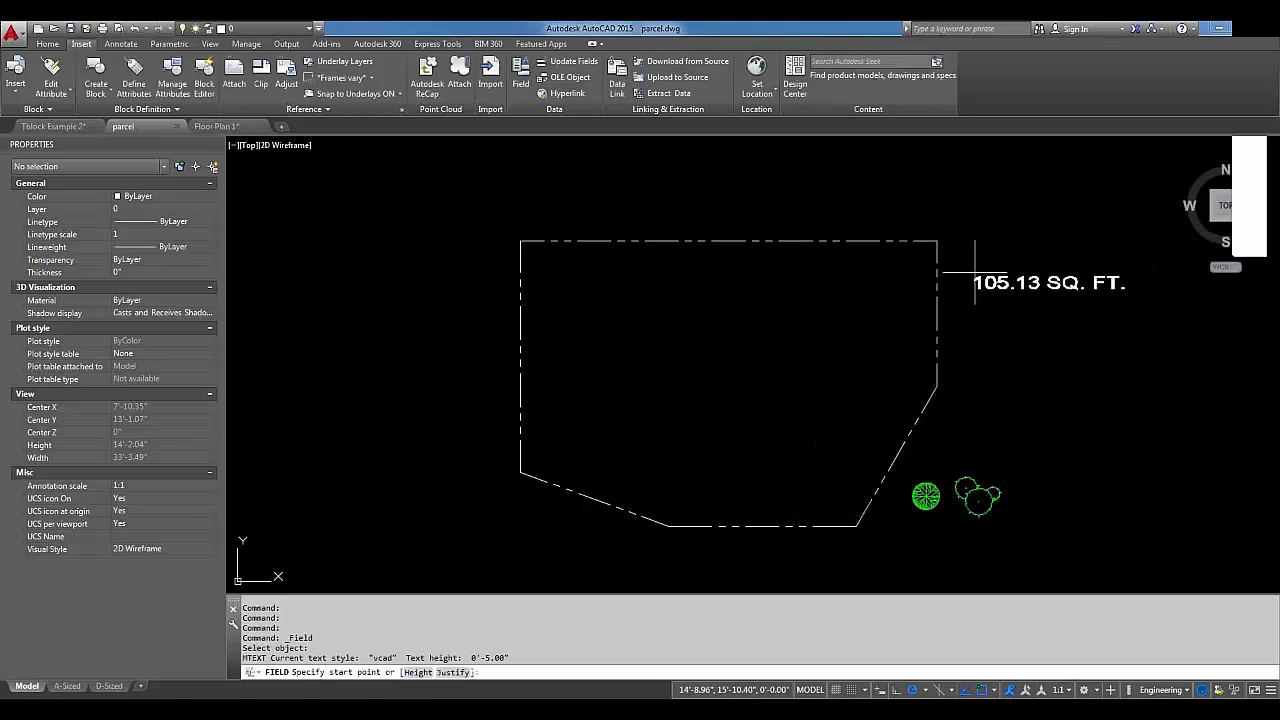
click(973, 246)
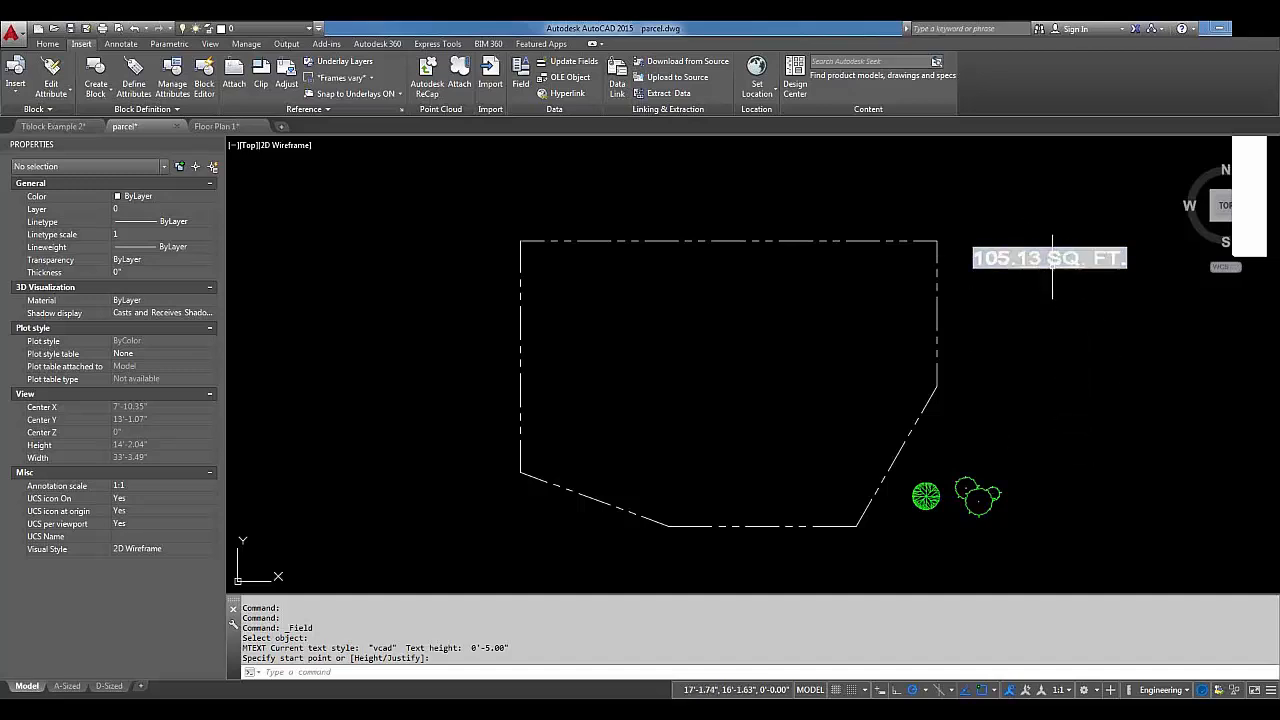
right_click(685, 624)
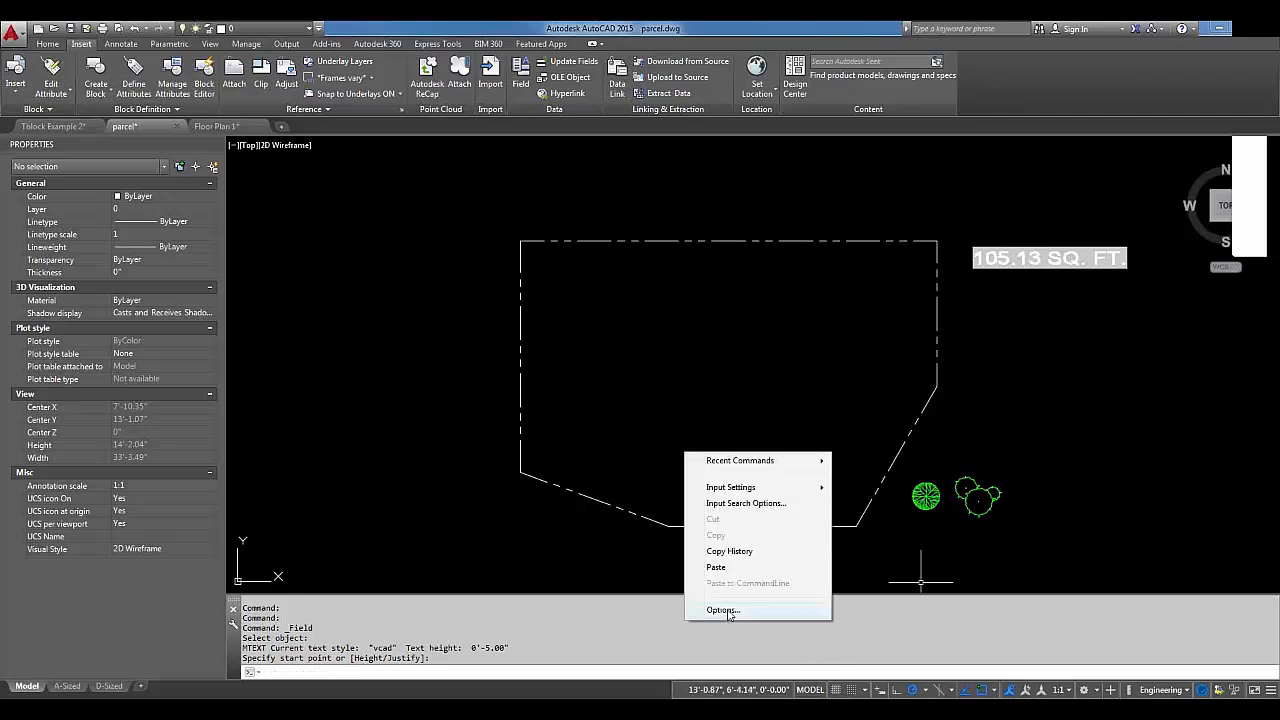
click(722, 610)
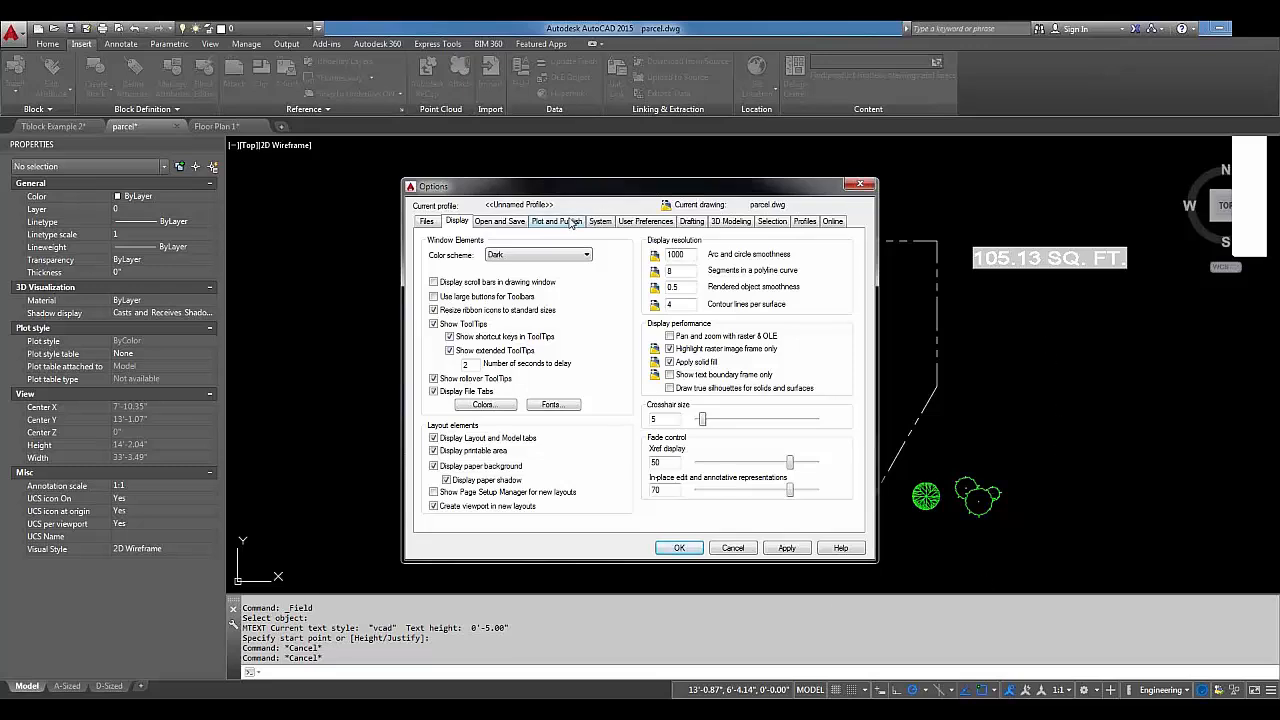
click(649, 227)
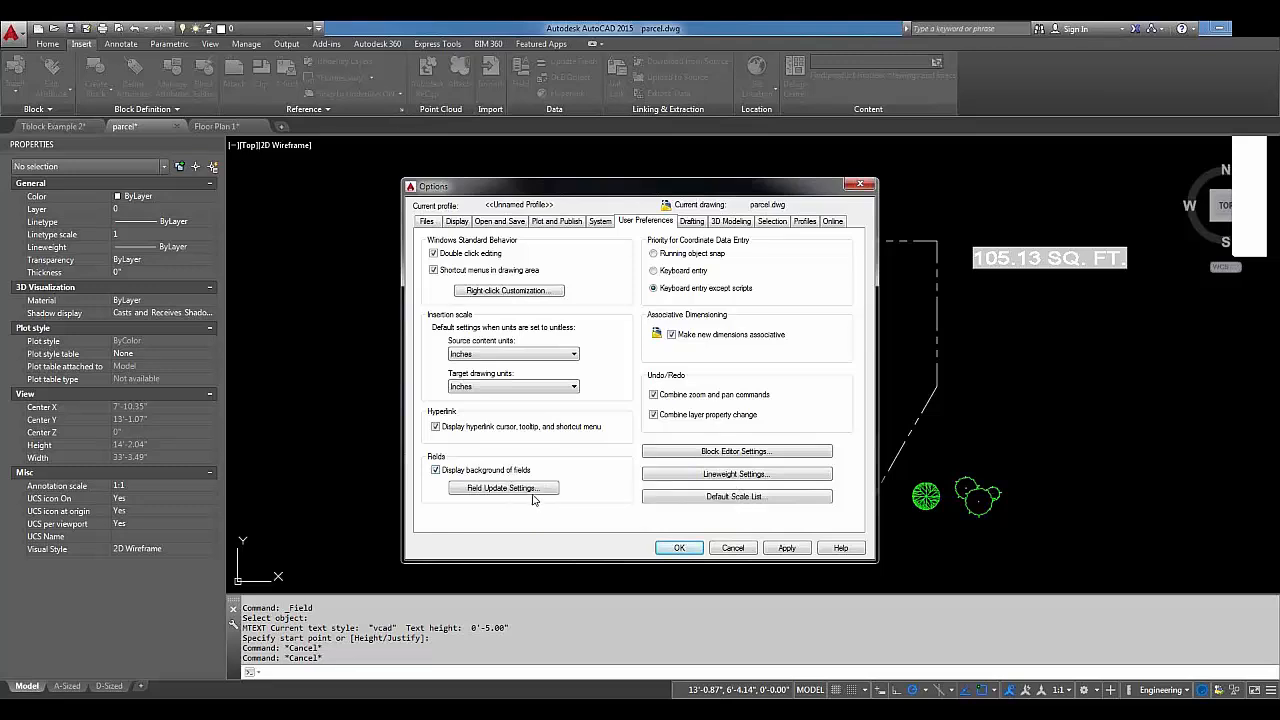
click(533, 489)
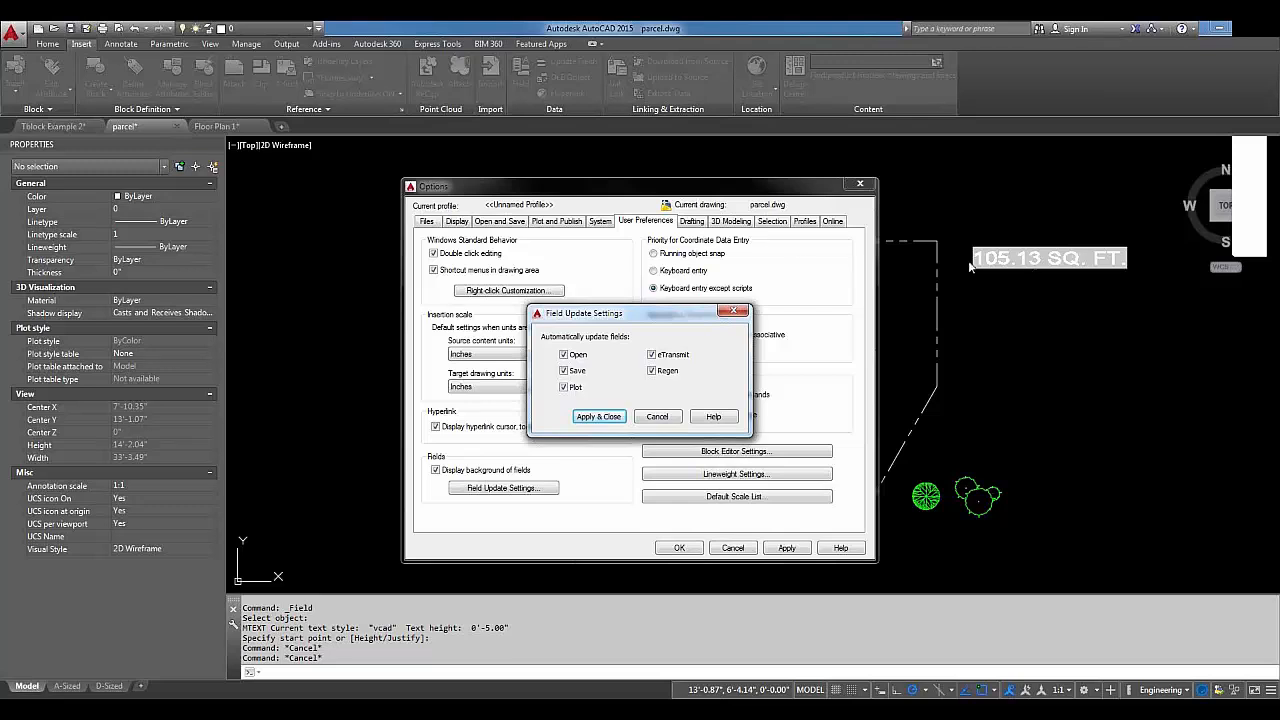
click(658, 418)
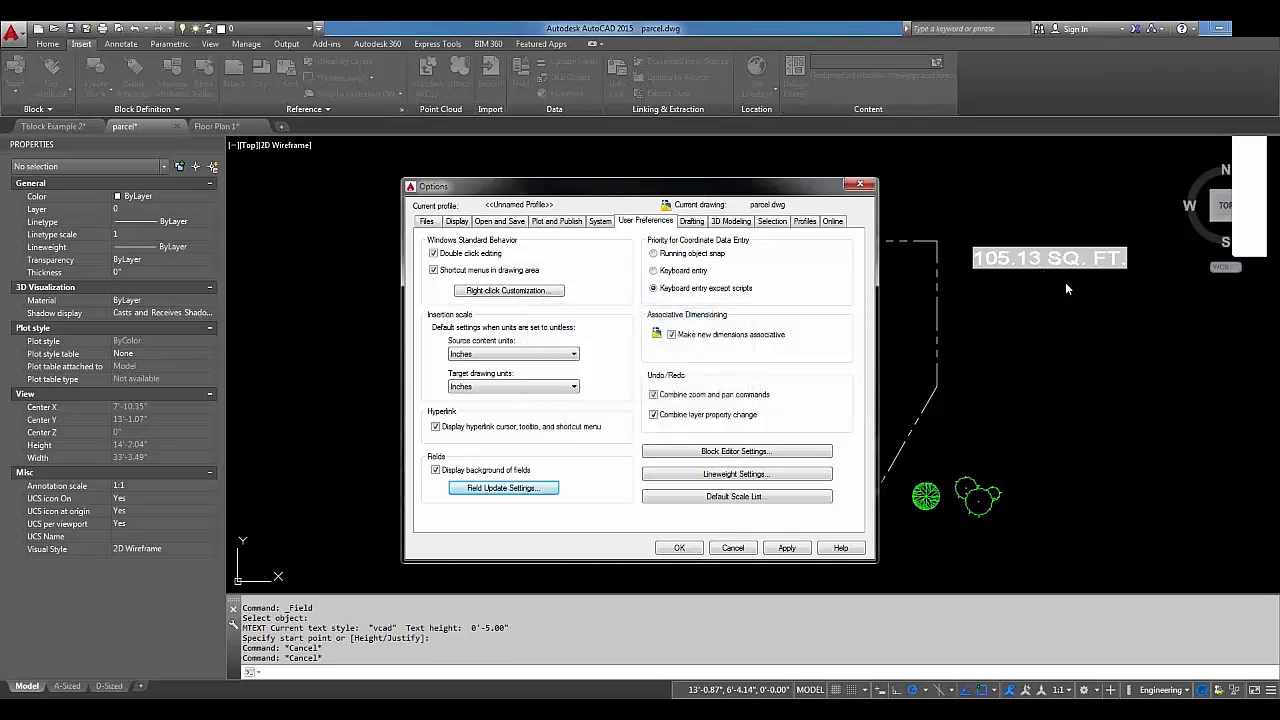
click(733, 548)
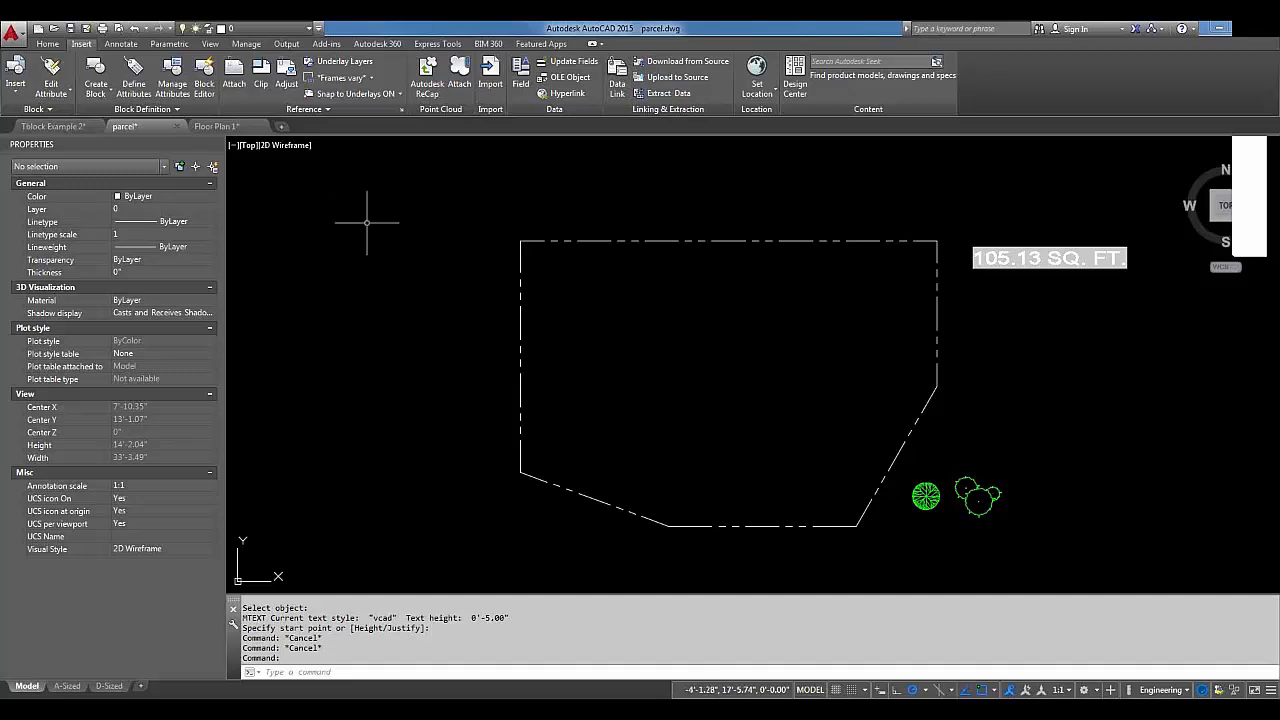
Insert the location 2 block at the parcel's top-left corner.
click(15, 79)
click(14, 84)
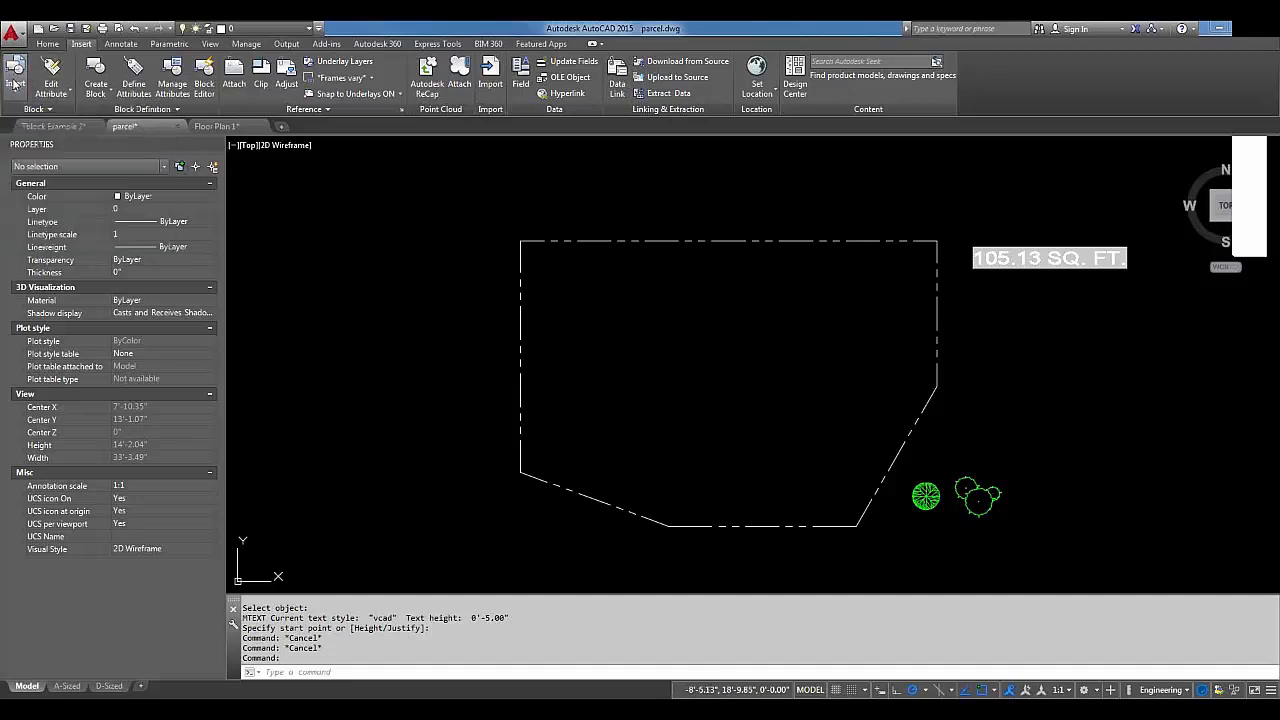
click(16, 94)
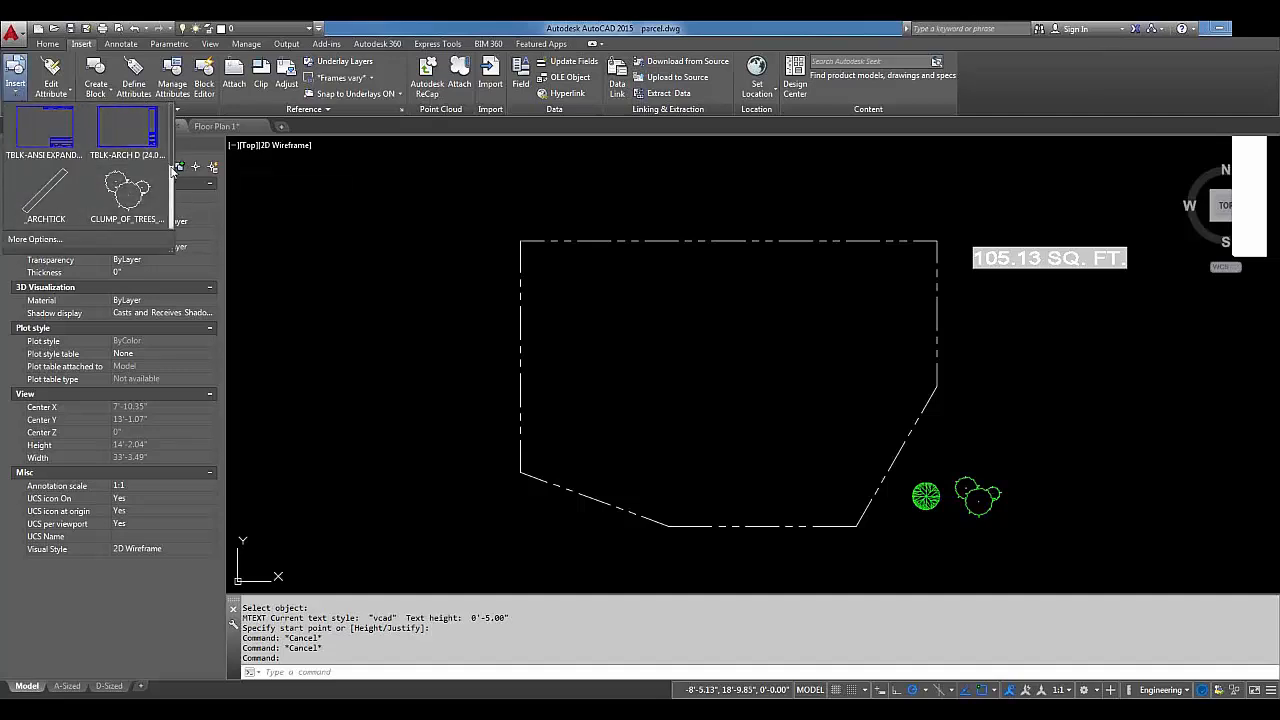
drag(171, 166, 171, 230)
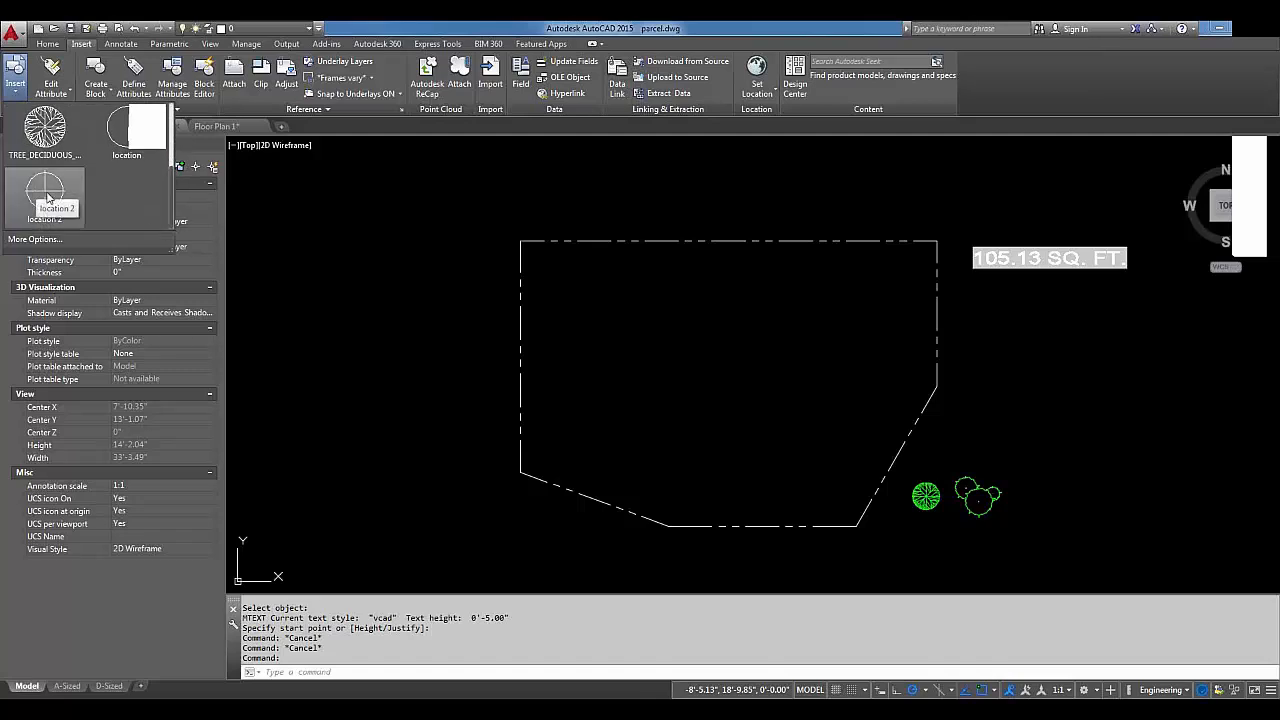
click(47, 198)
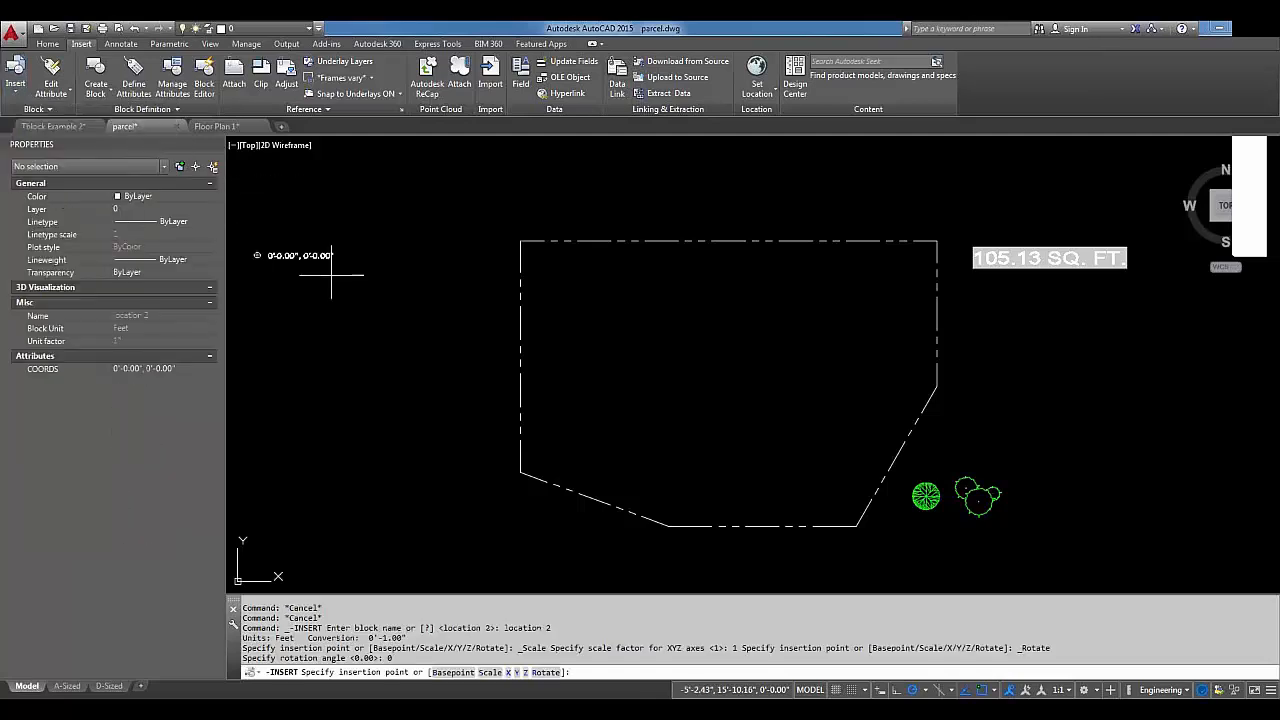
click(520, 241)
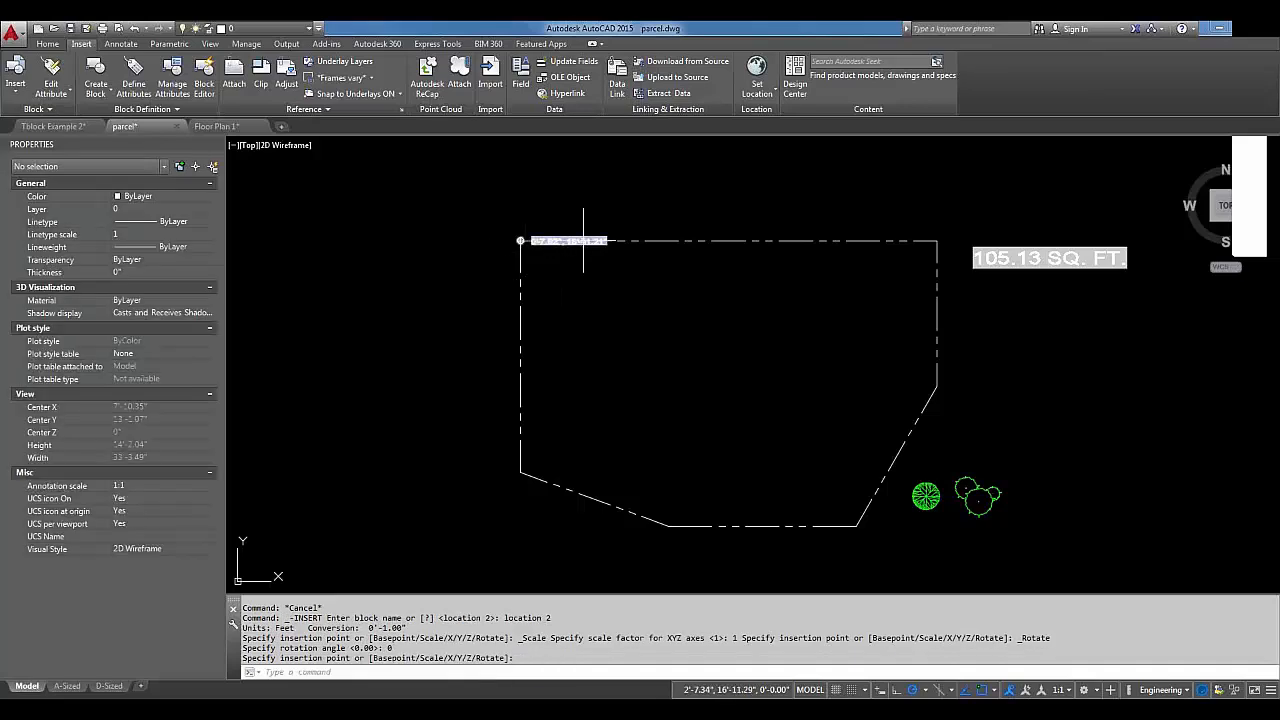
Zoom in and select the inserted location 2 block.
scroll(583, 220, up, 5)
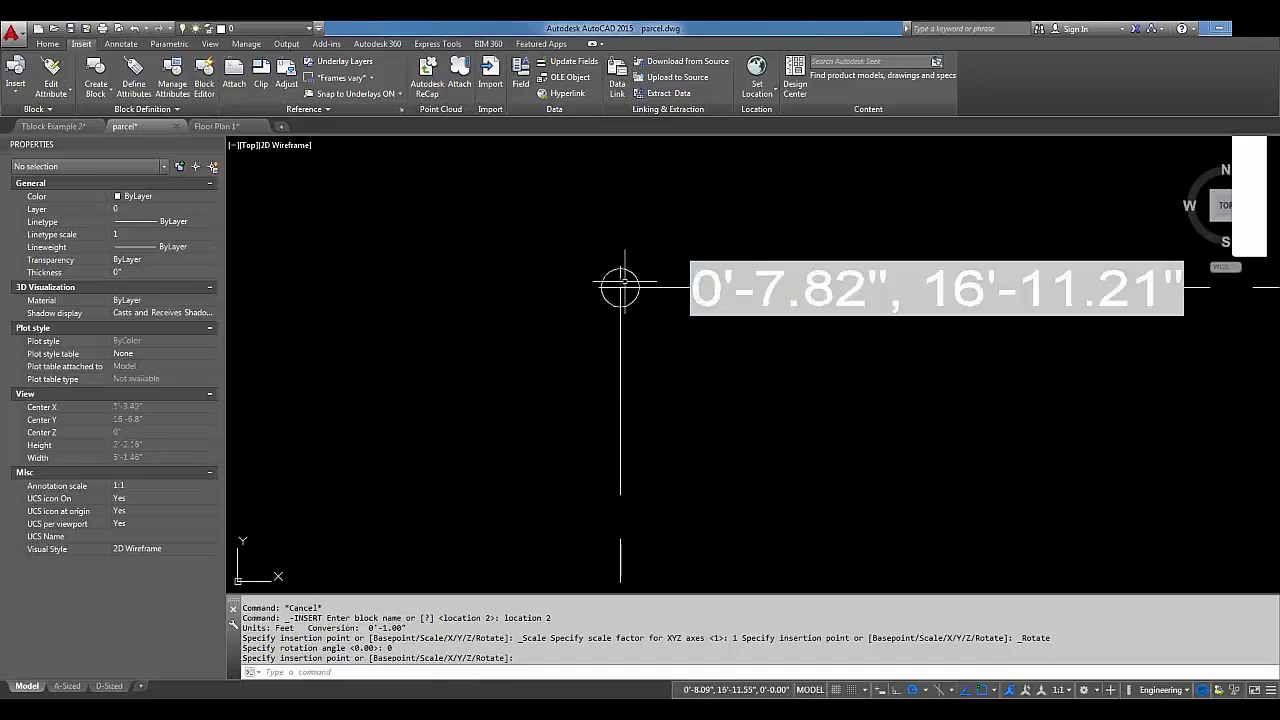
click(849, 272)
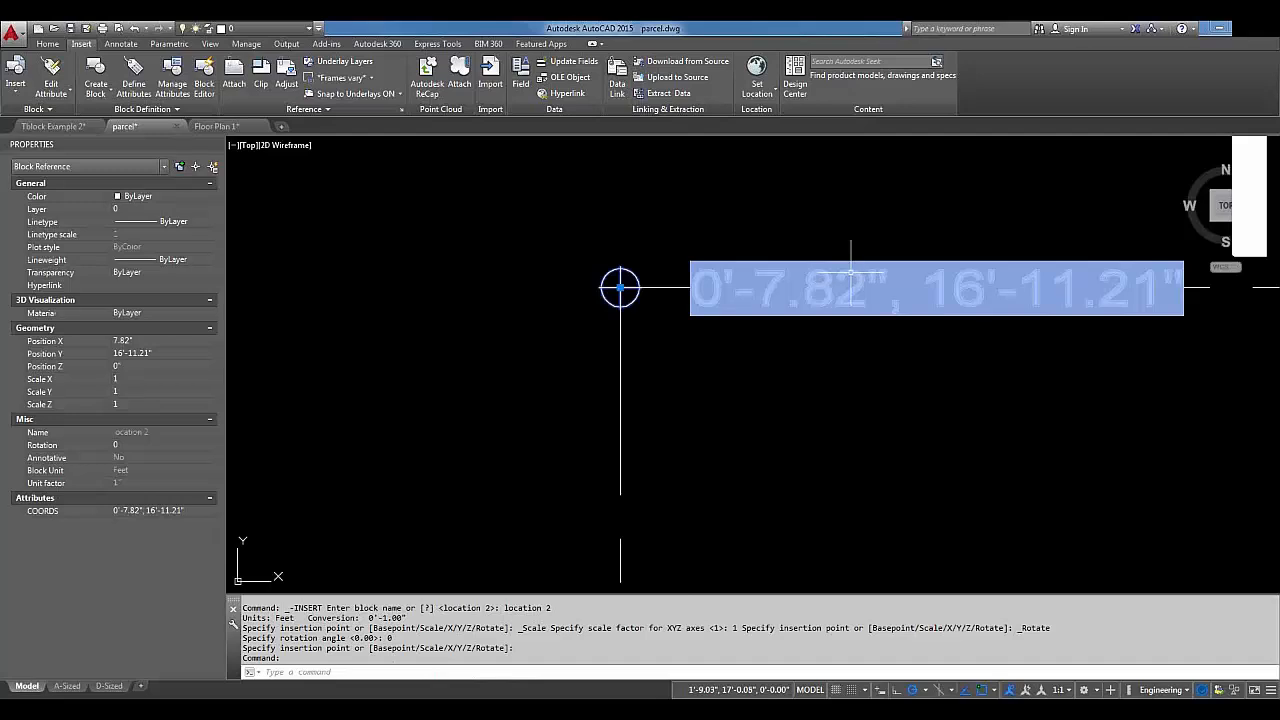
text(be)
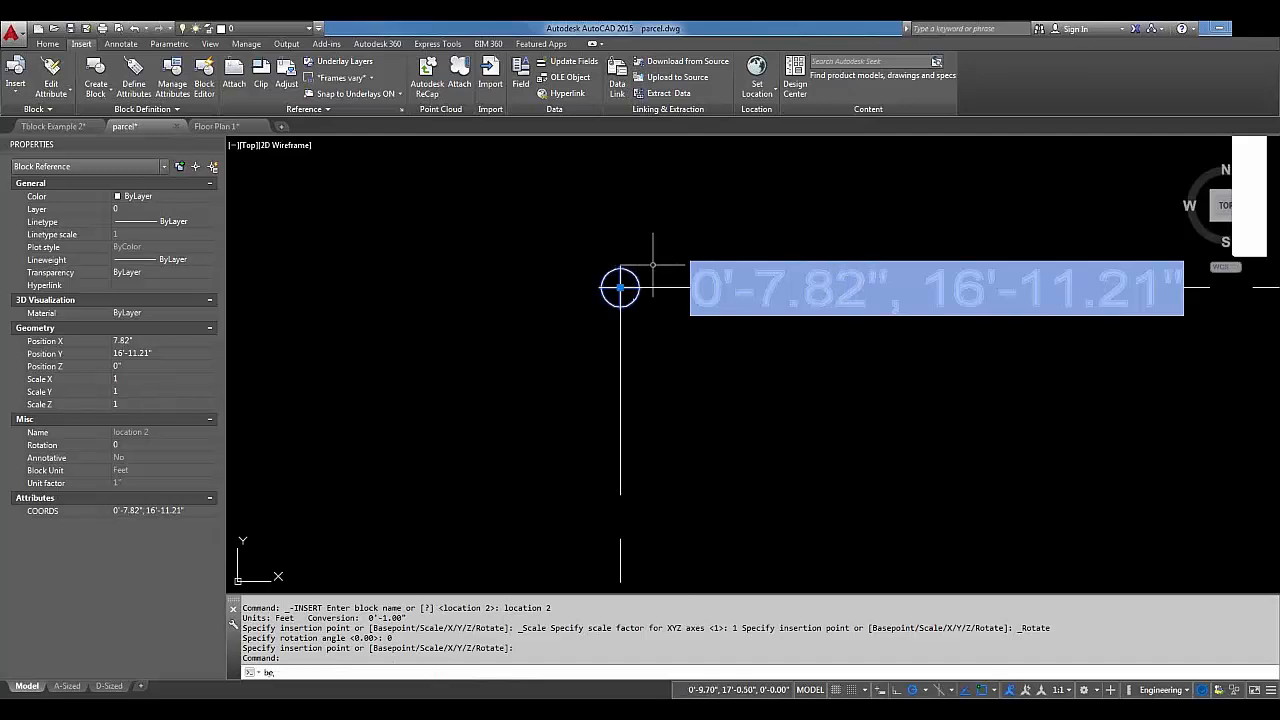
key(Return)
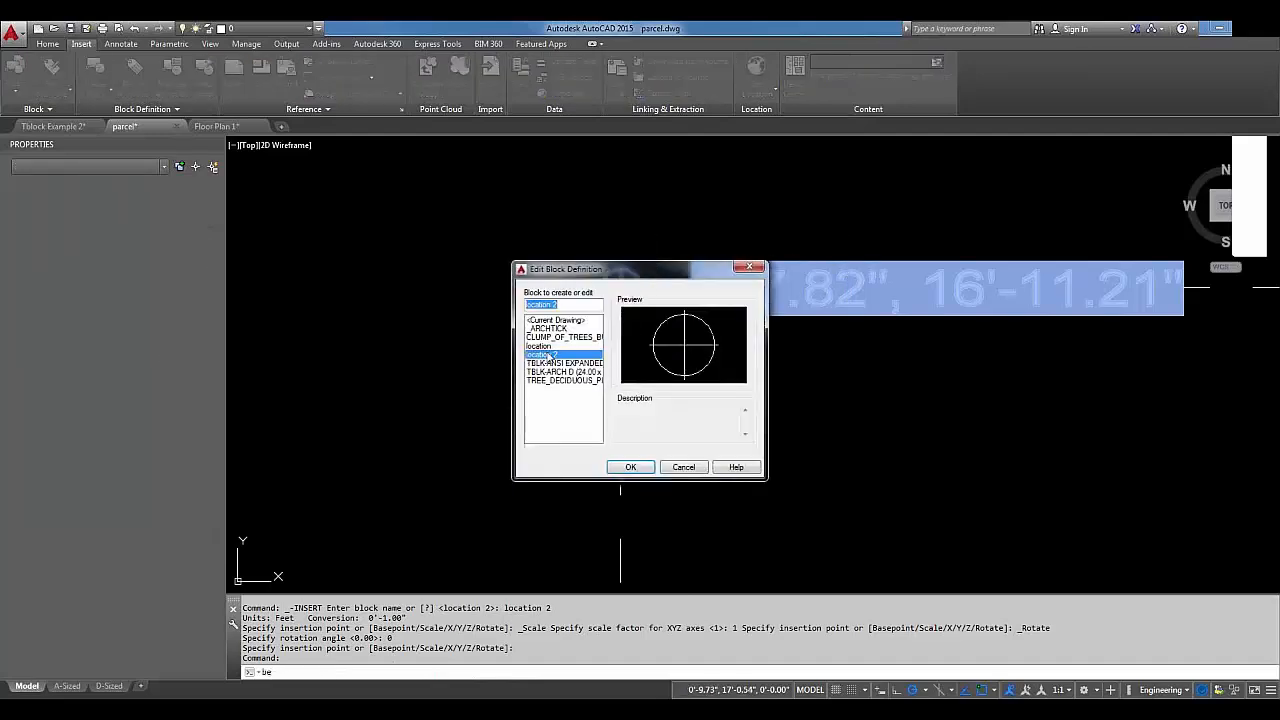
click(631, 467)
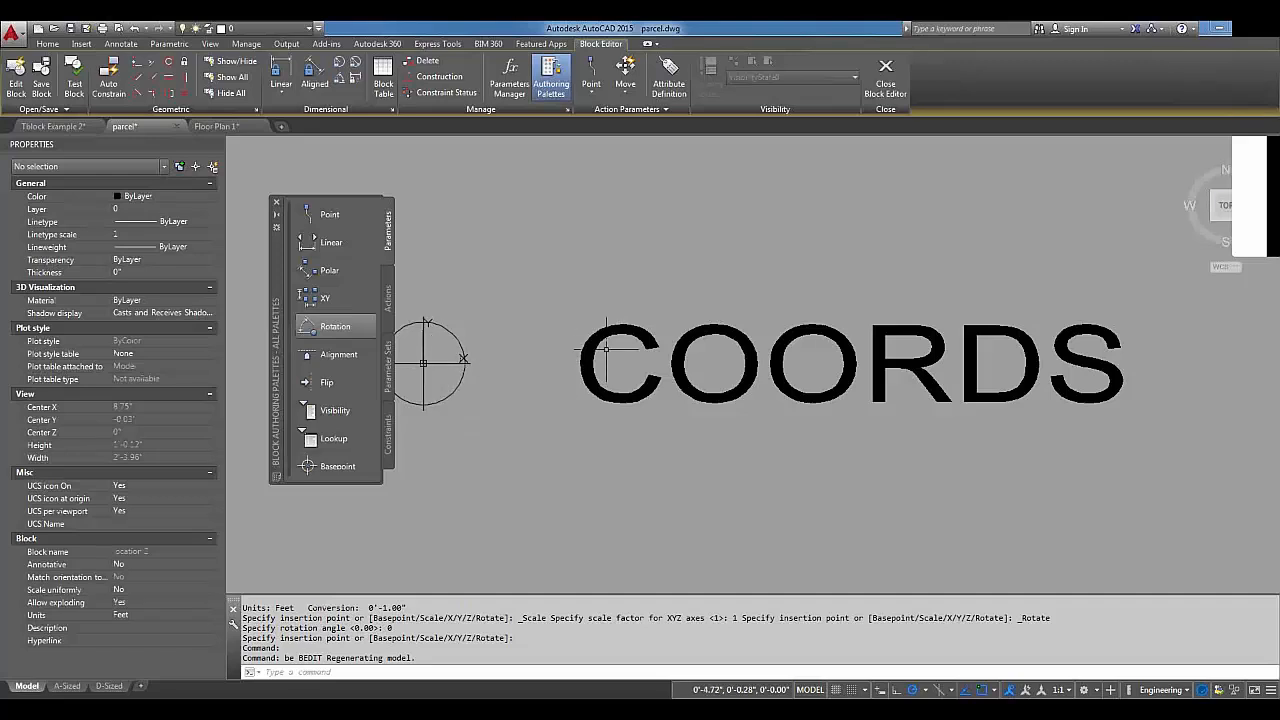
click(605, 338)
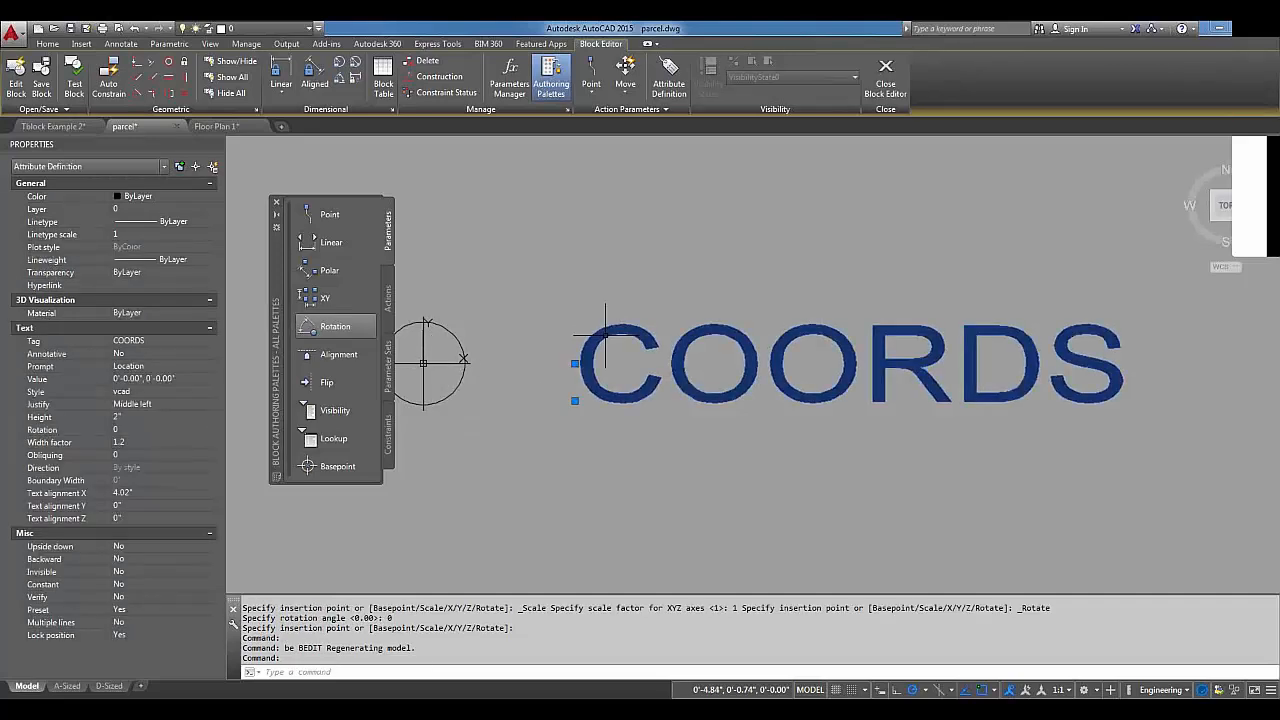
click(139, 379)
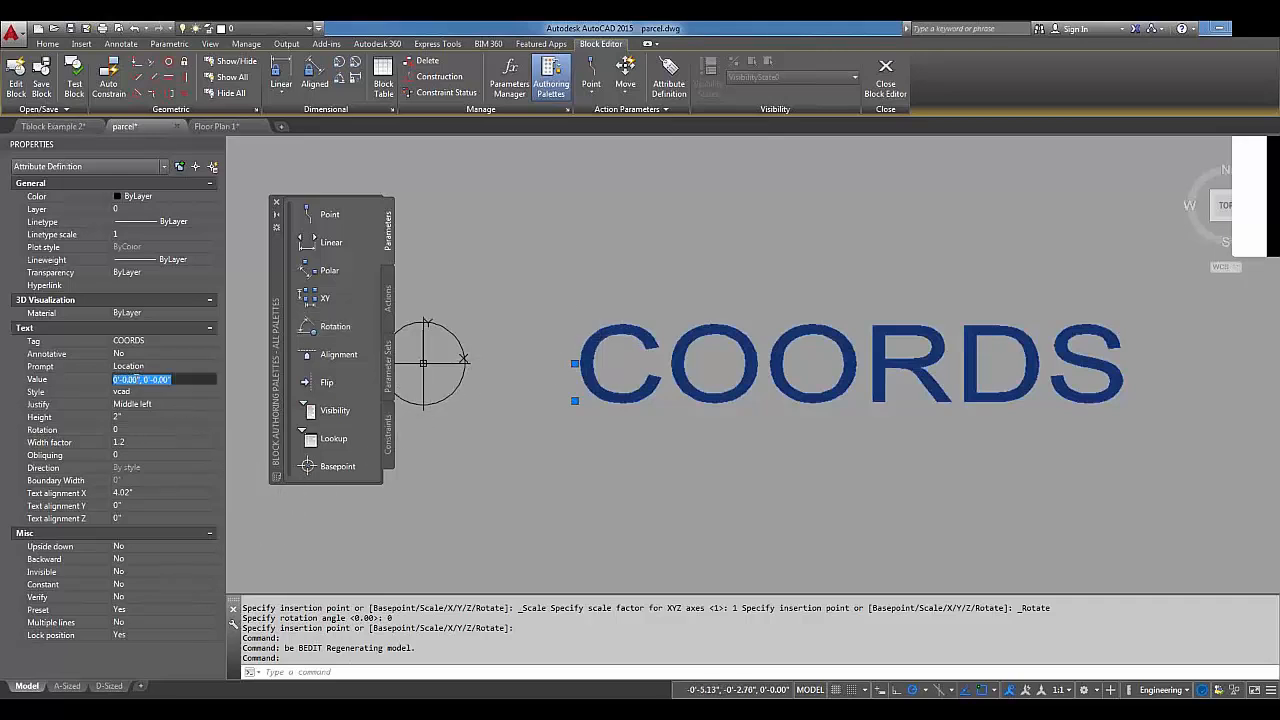
right_click(131, 381)
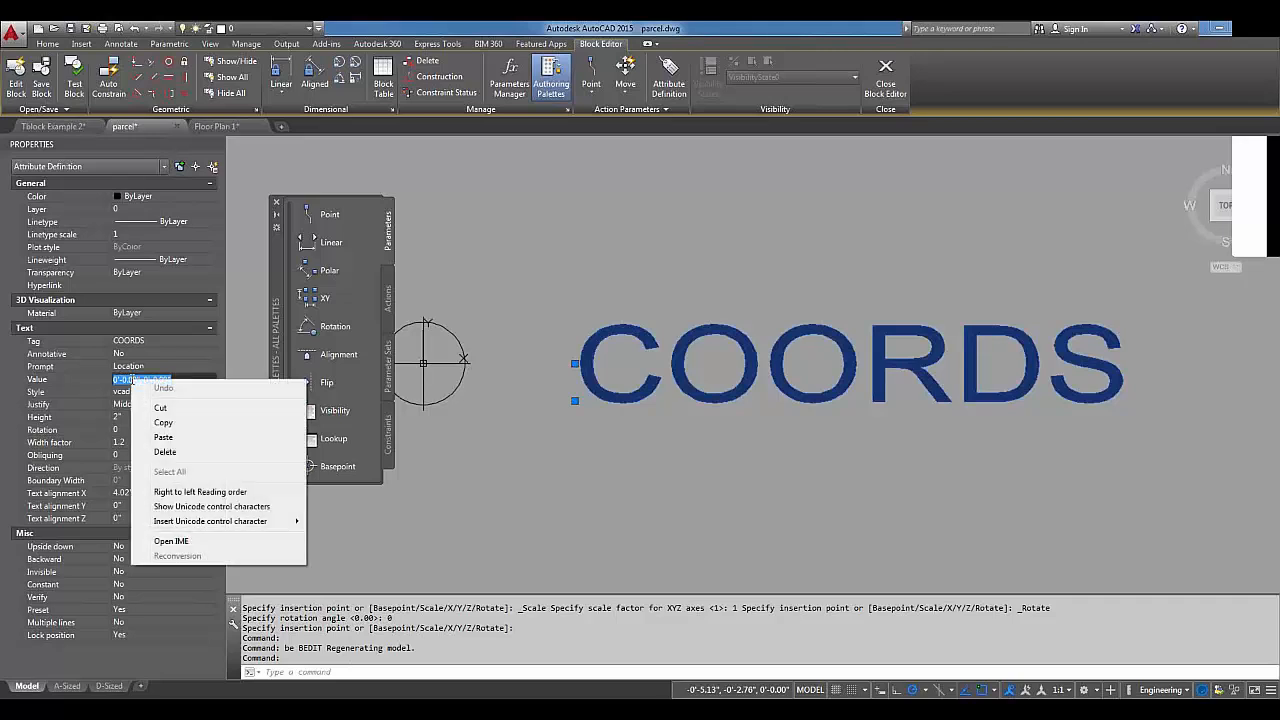
click(124, 379)
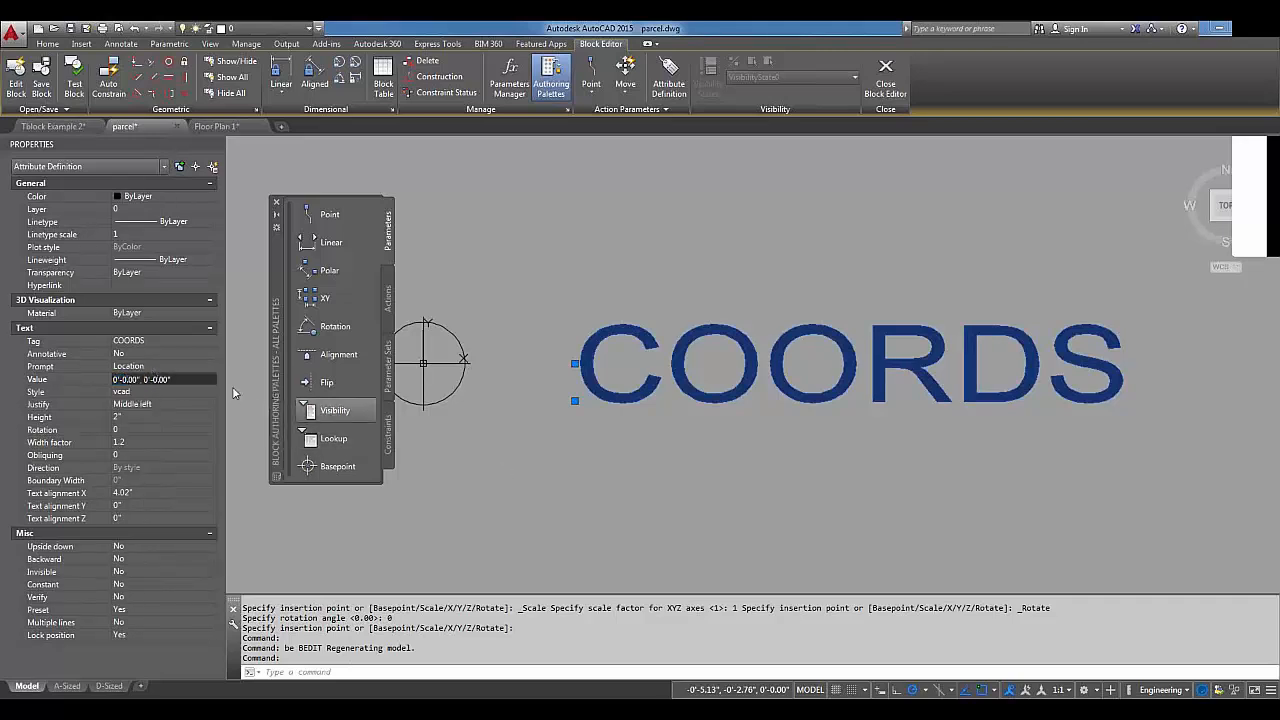
click(156, 367)
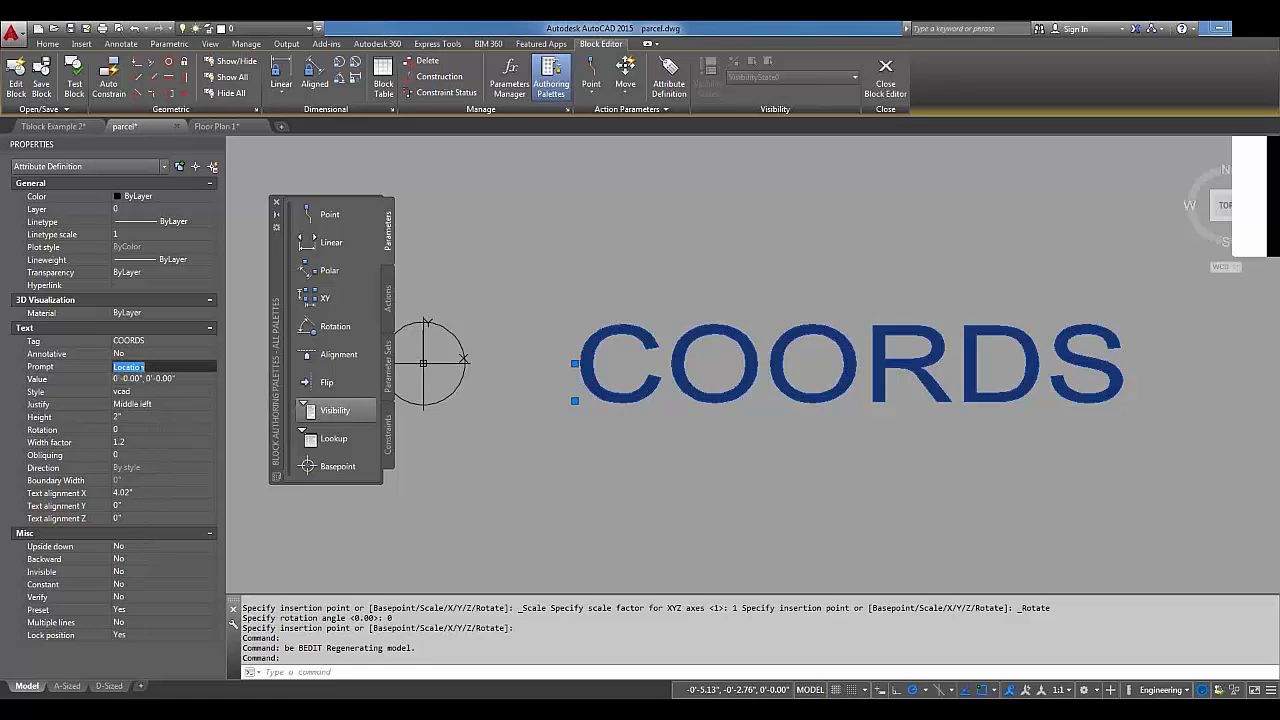
right_click(138, 368)
key(Escape)
click(651, 409)
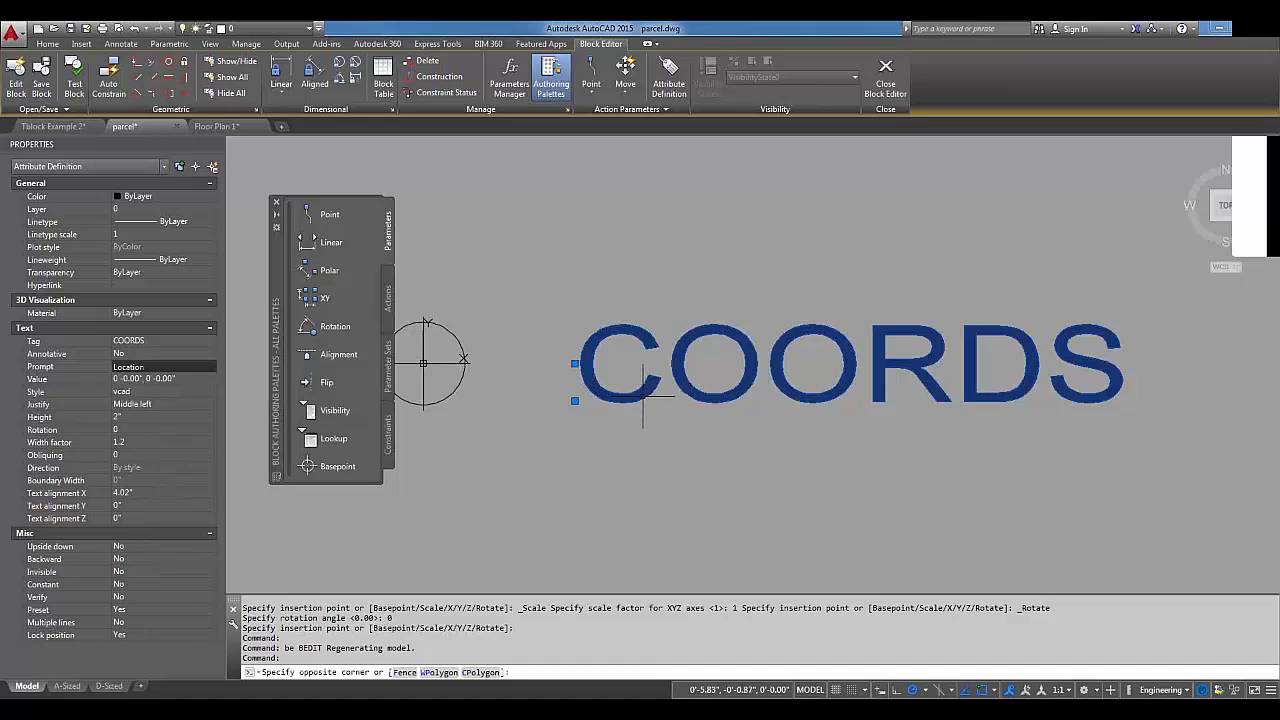
key(Escape)
key(Escape)
click(636, 392)
click(636, 393)
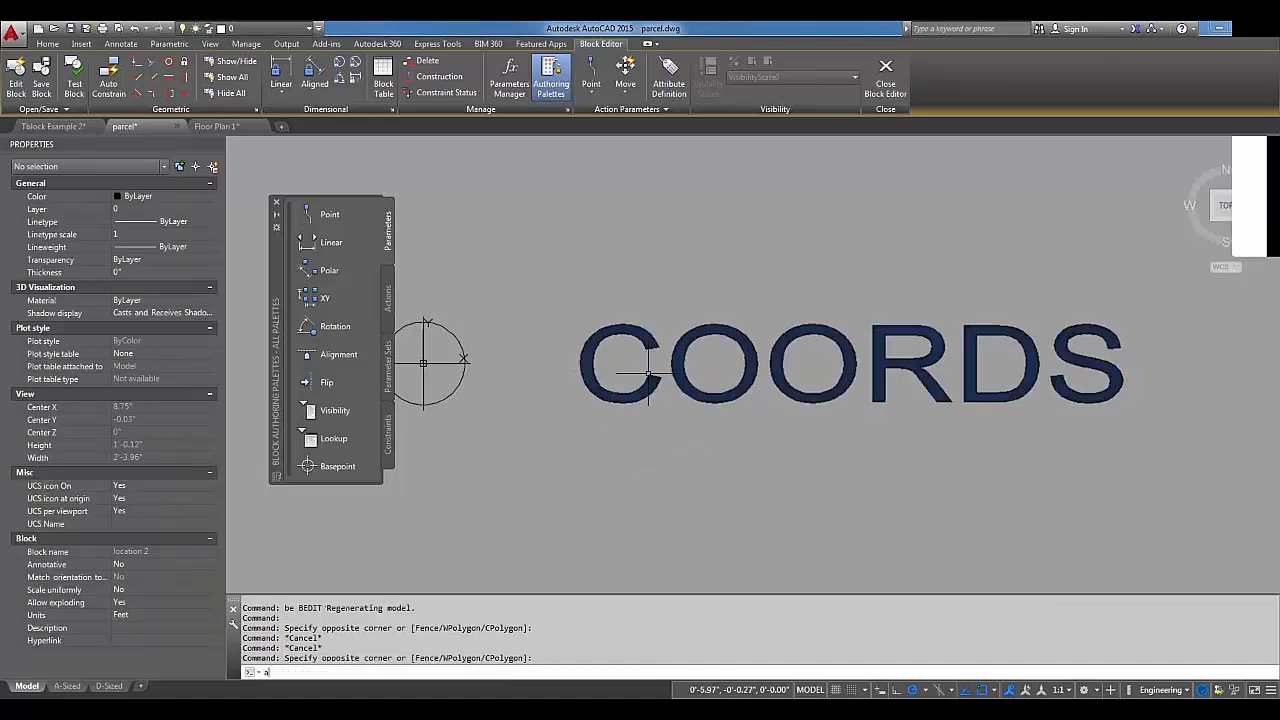
text(a)
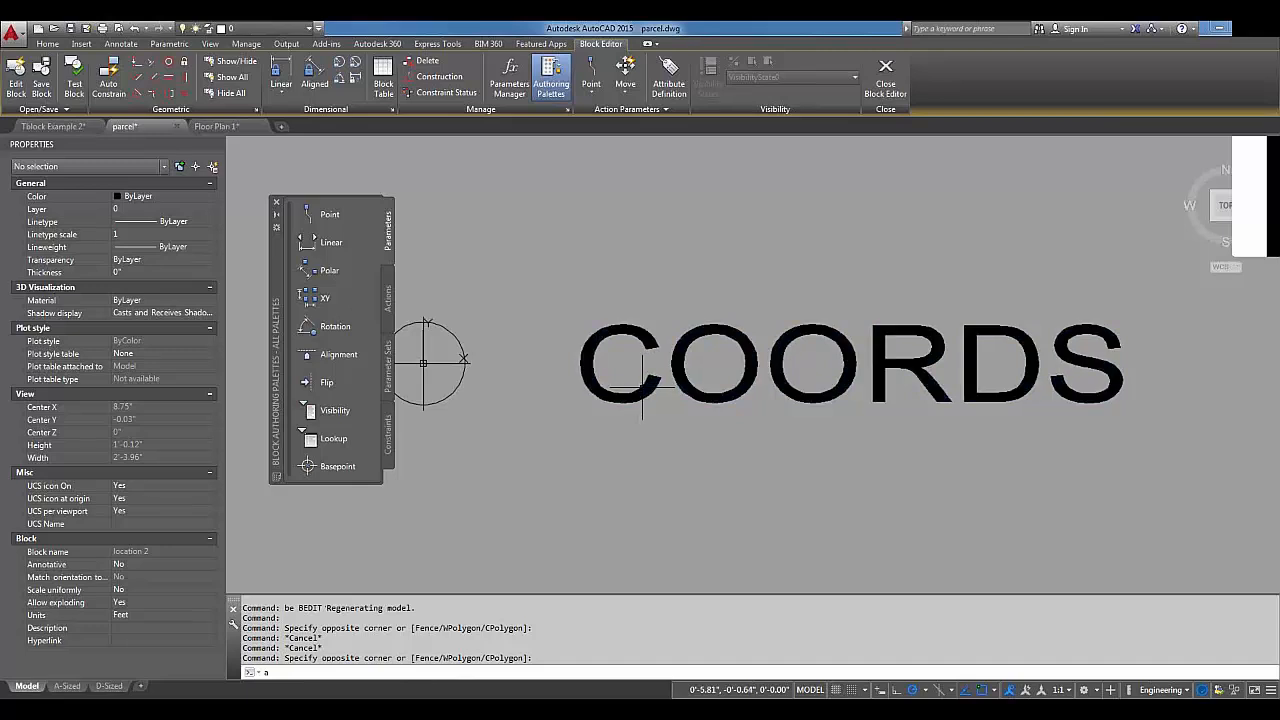
key(Escape)
key(Escape)
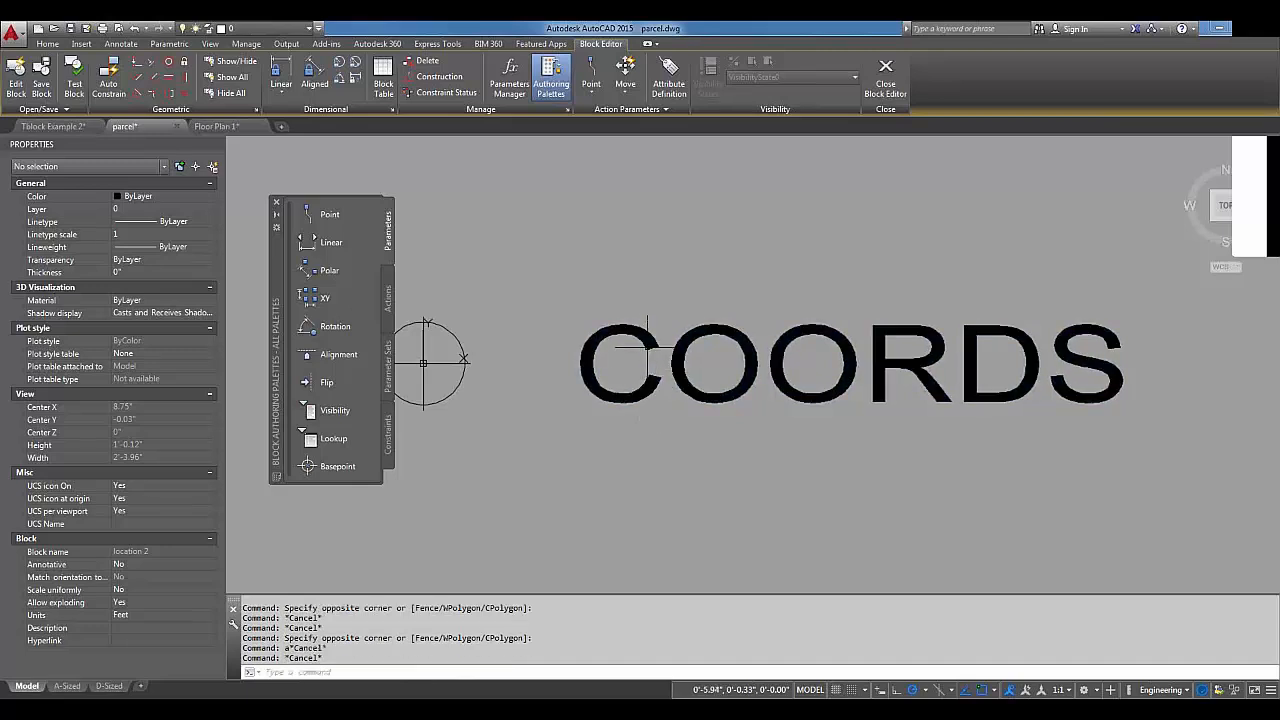
click(652, 336)
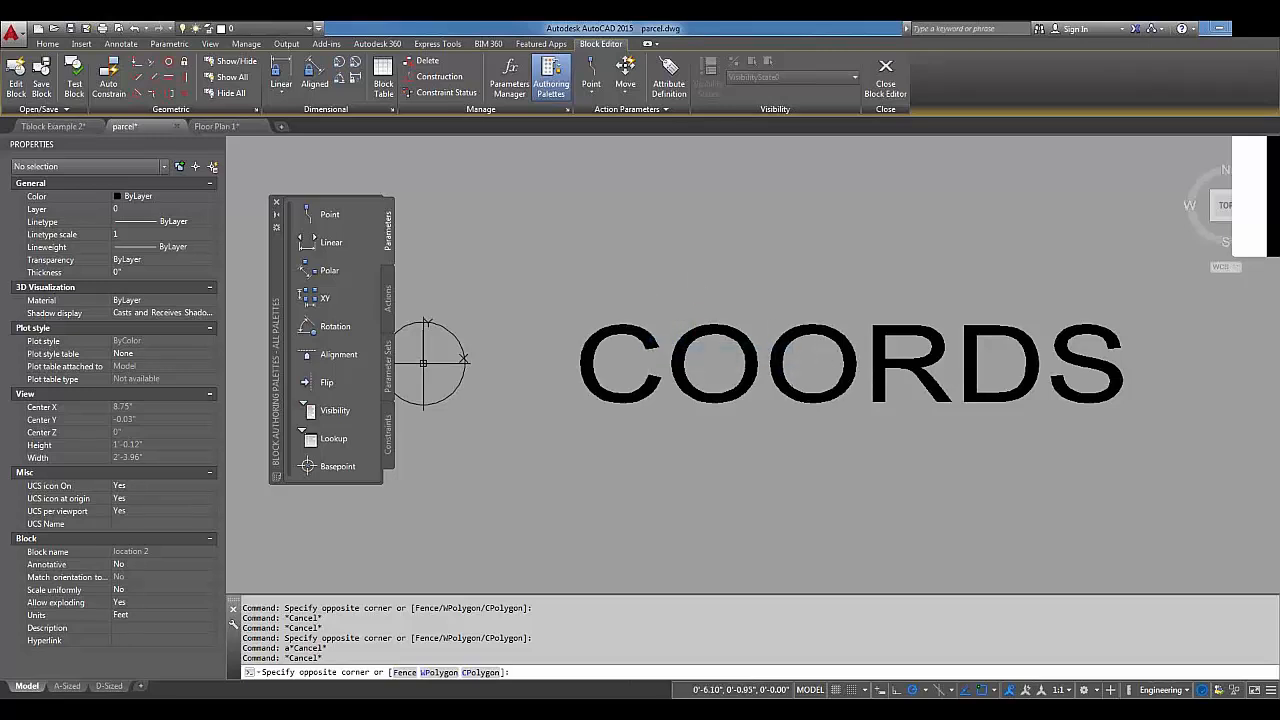
key(Escape)
text(at)
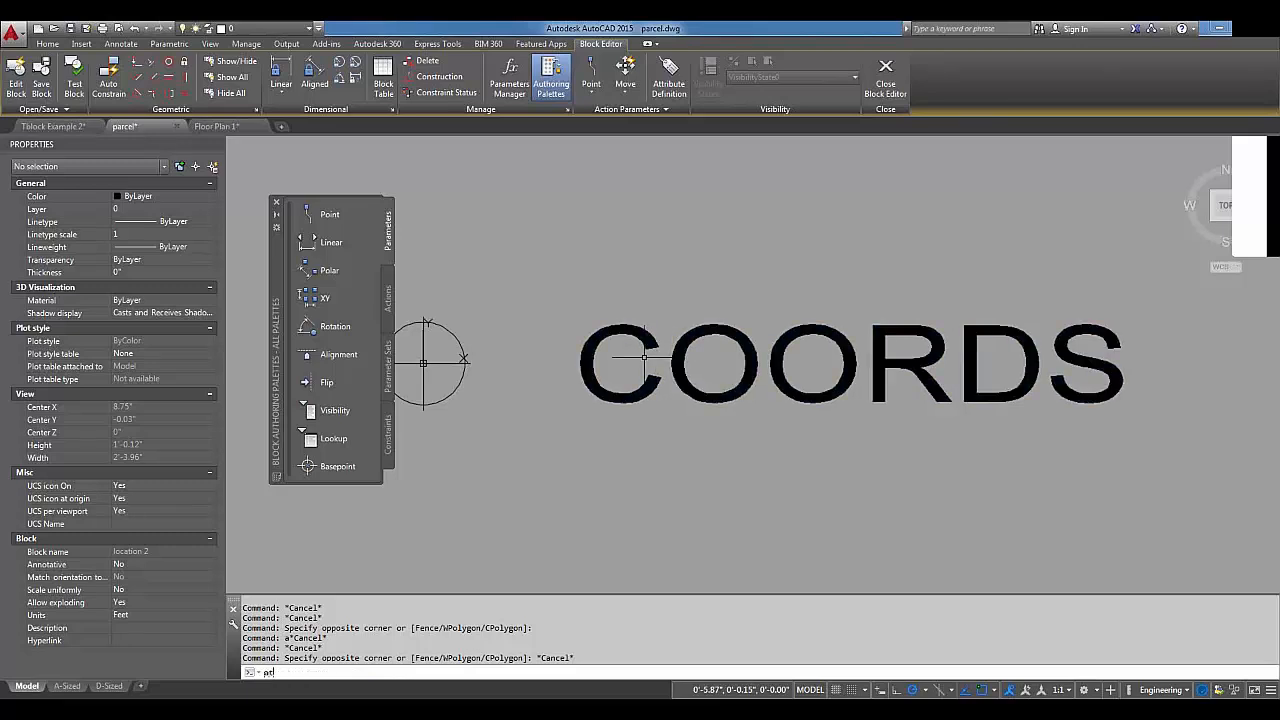
text(tedit)
key(Return)
click(657, 343)
click(654, 342)
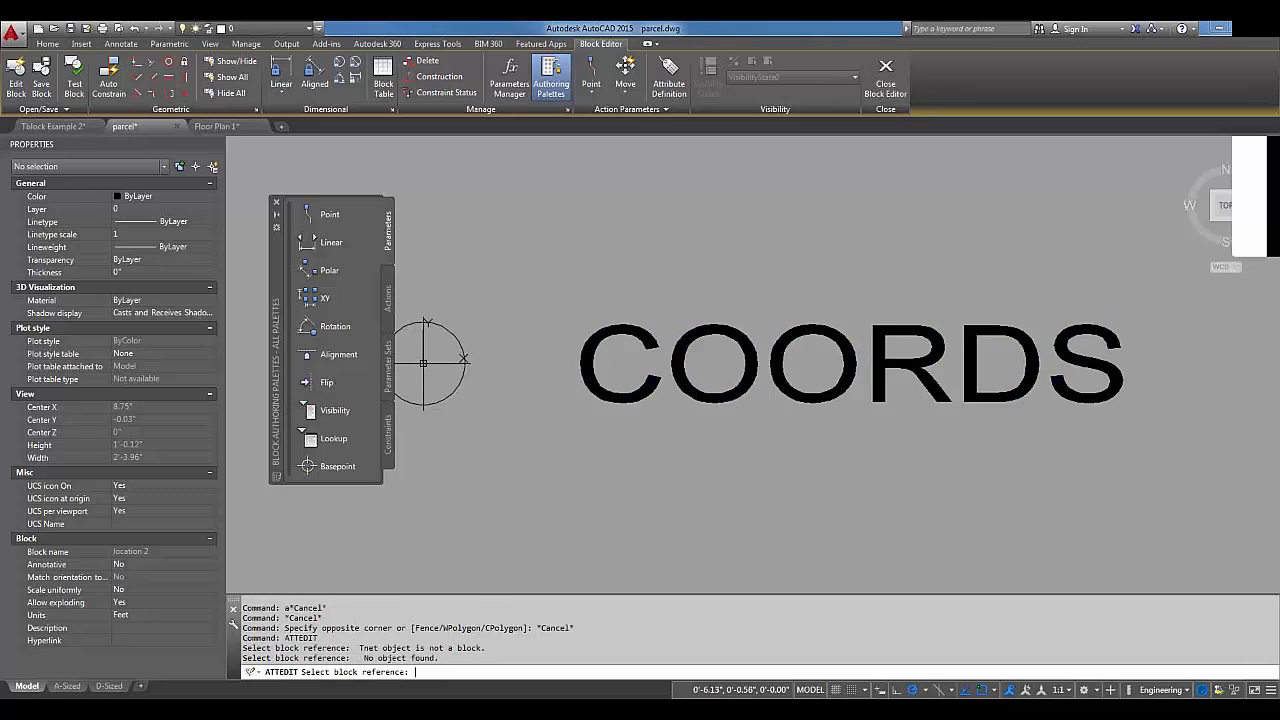
click(645, 350)
key(Escape)
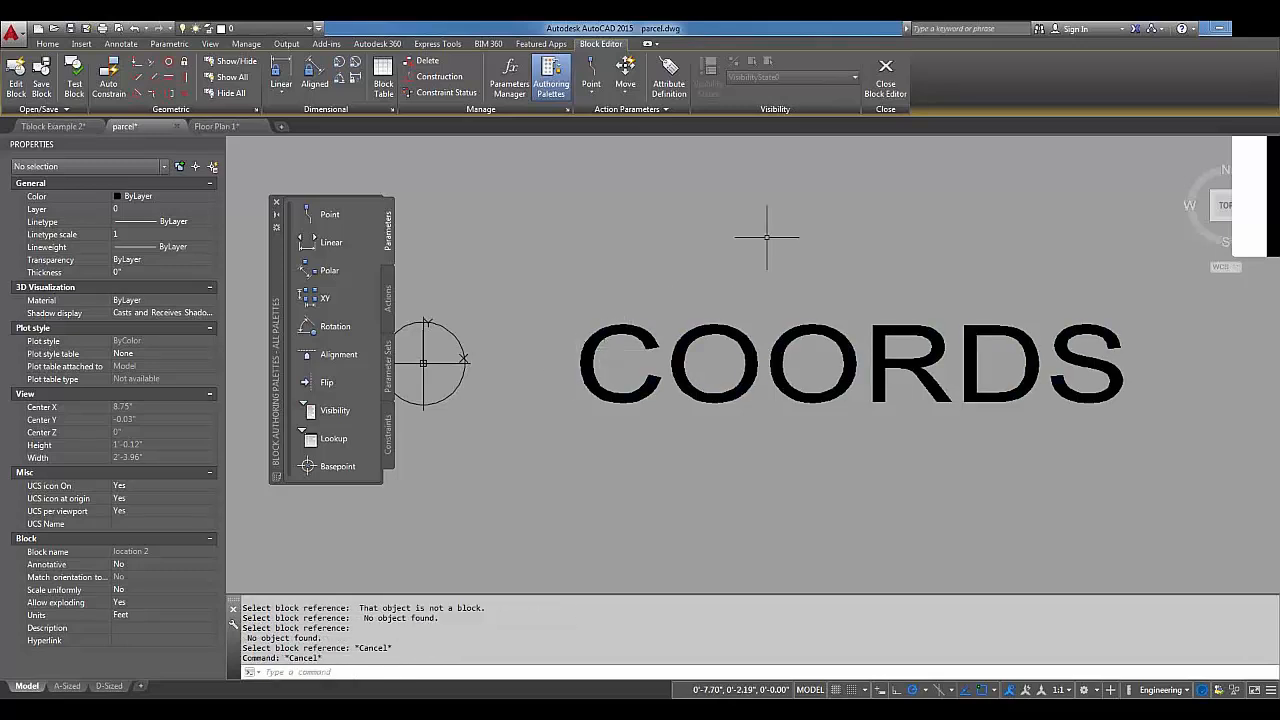
click(886, 75)
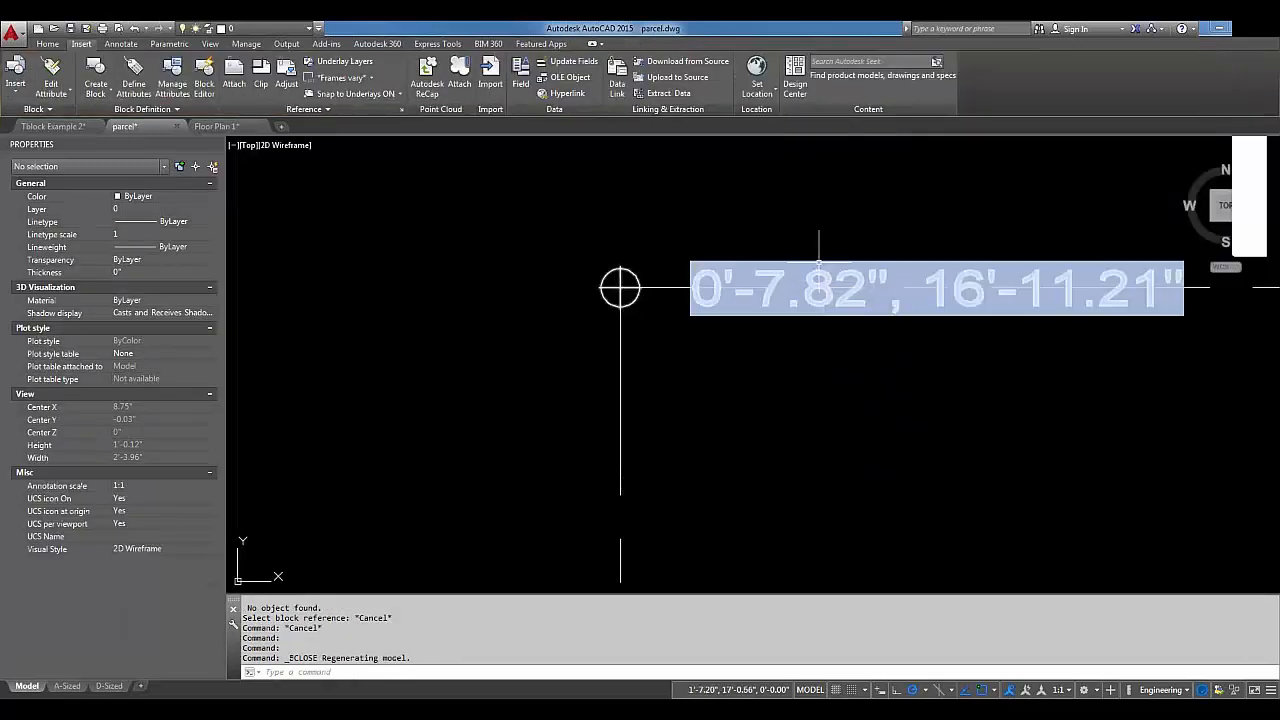
Open the location block's attribute editor and the field behind its COORDS value.
click(816, 262)
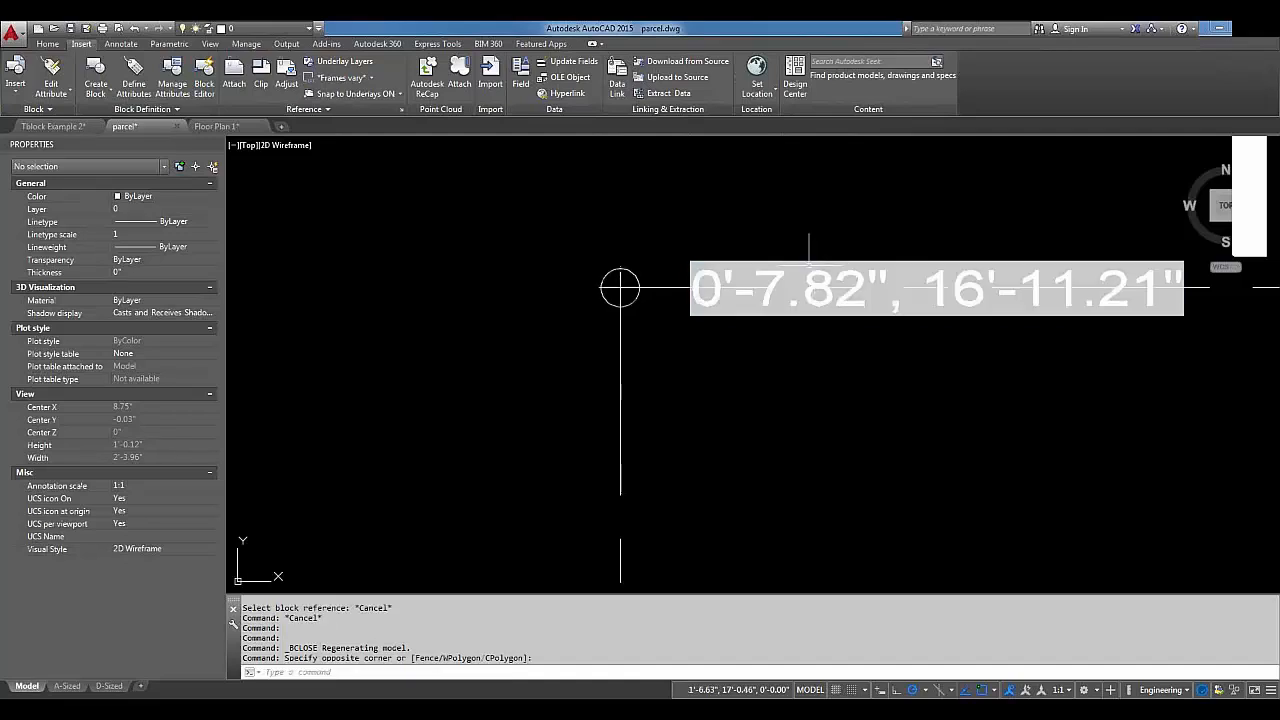
double_click(772, 263)
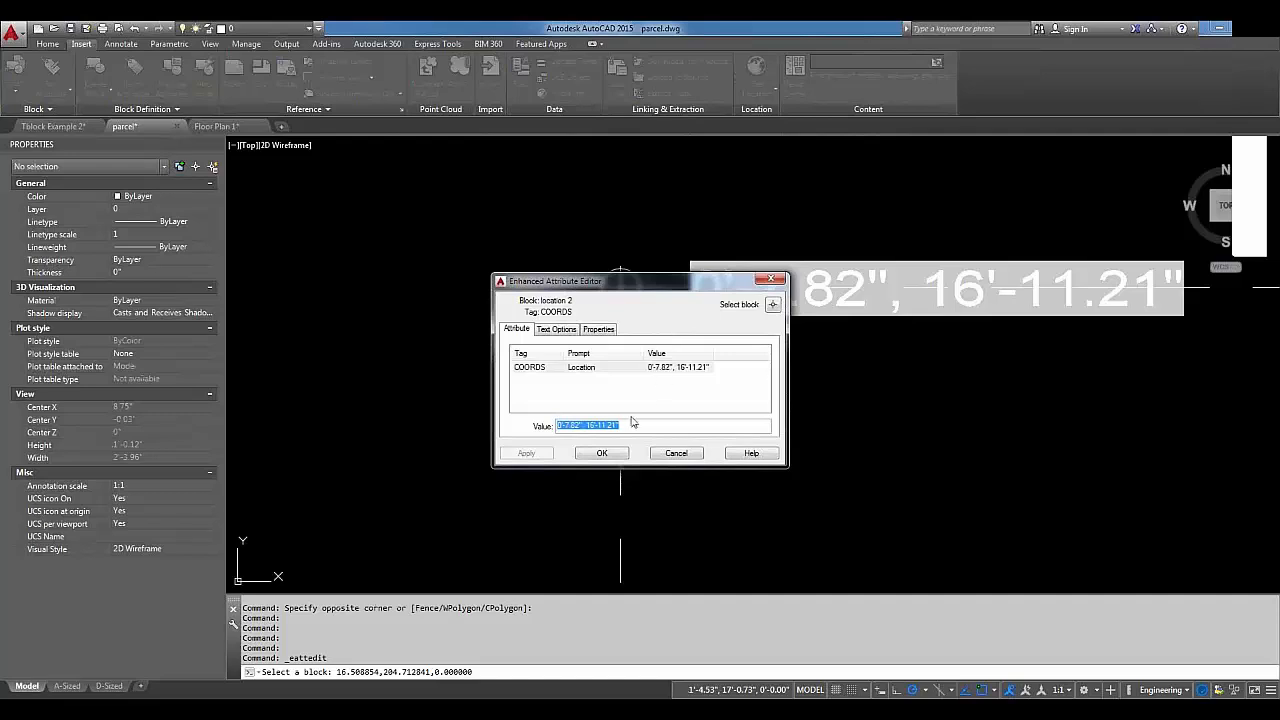
right_click(577, 436)
key(Escape)
right_click(581, 428)
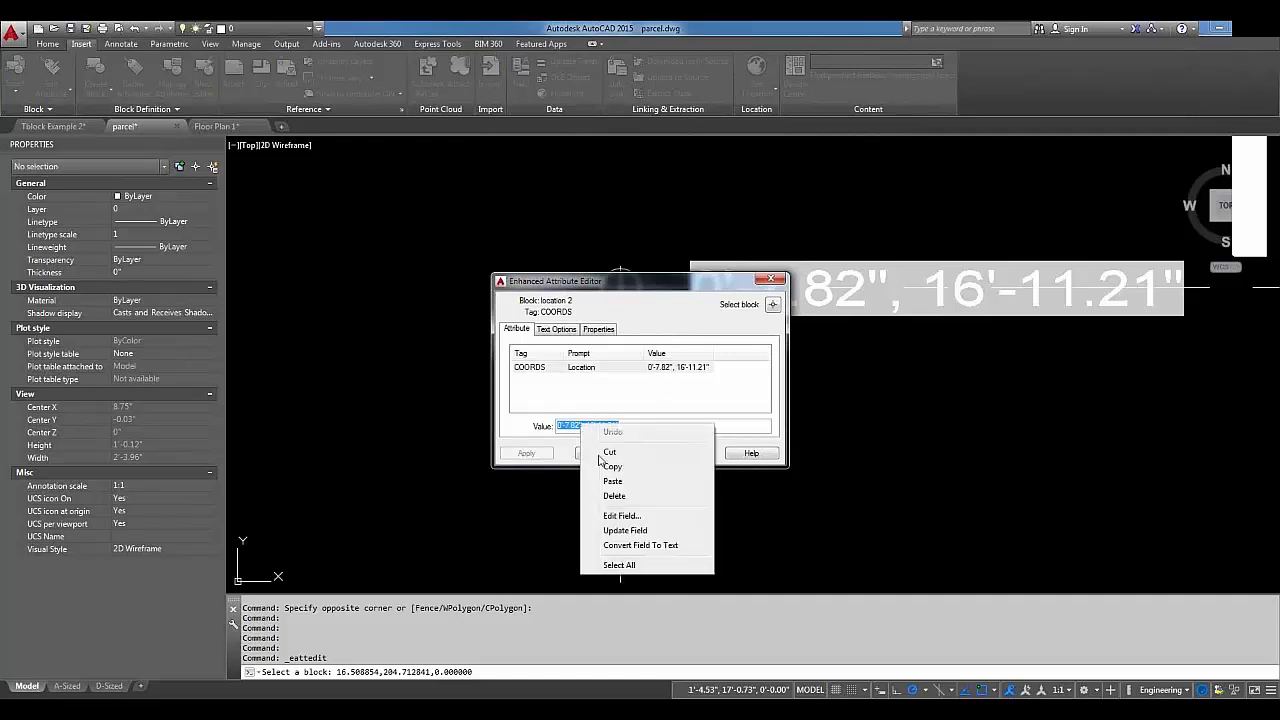
click(627, 516)
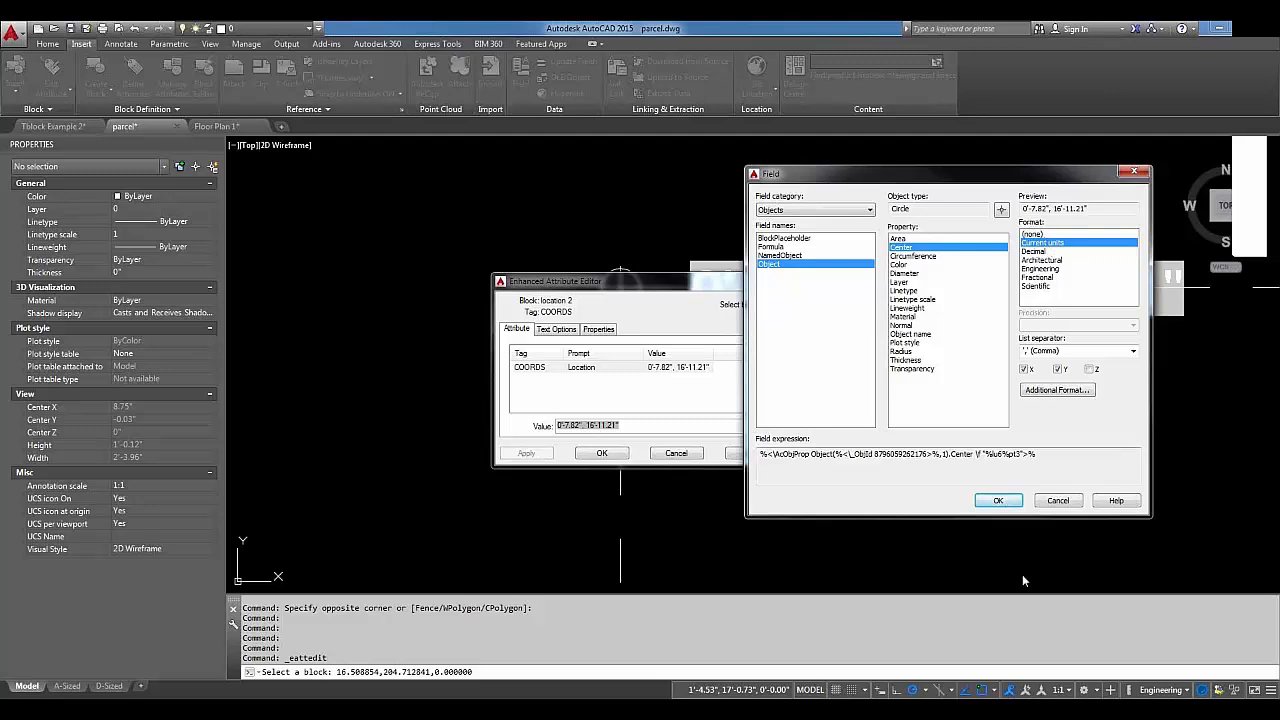
Close both dialogs unchanged and switch to the Floor Plan 1 drawing.
click(1058, 501)
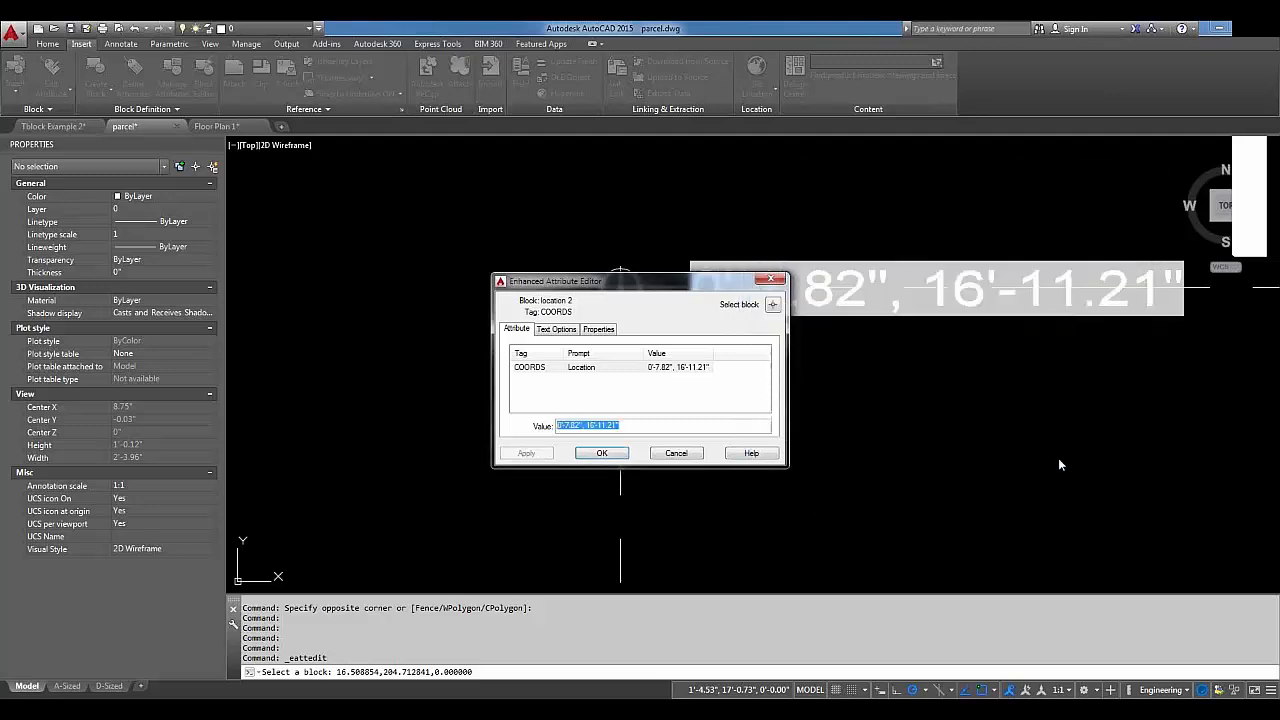
click(679, 454)
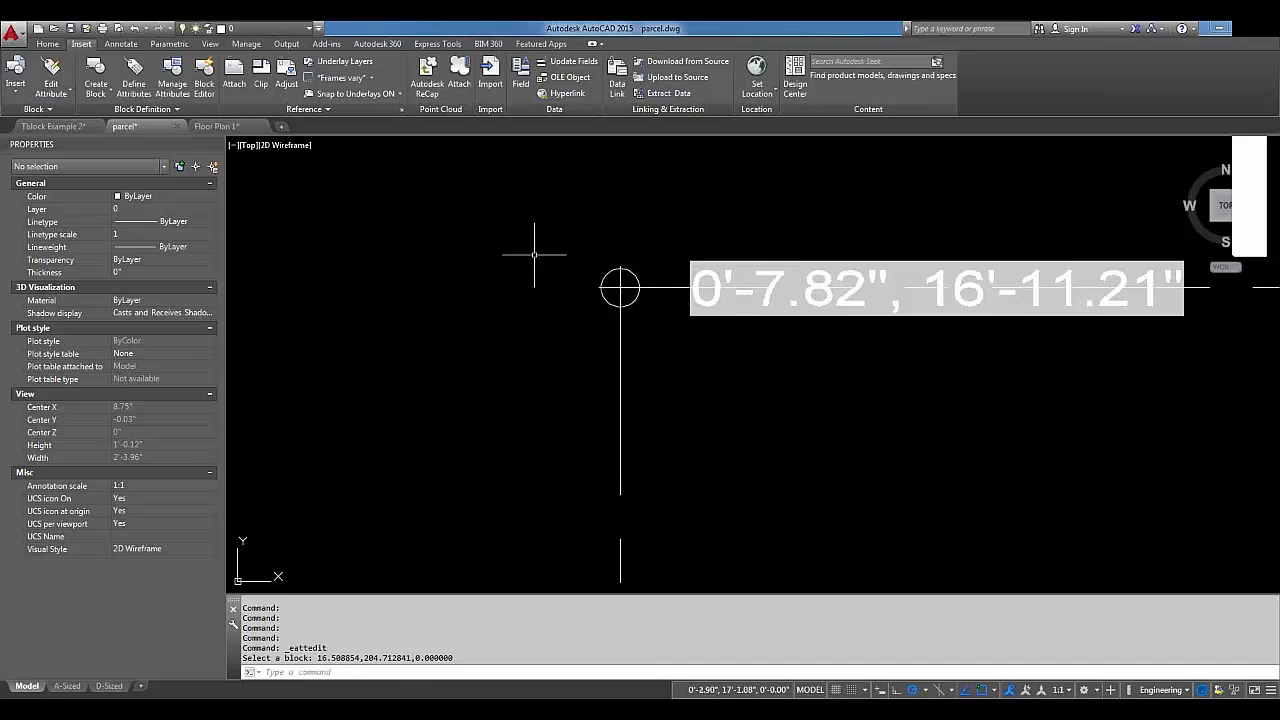
click(226, 128)
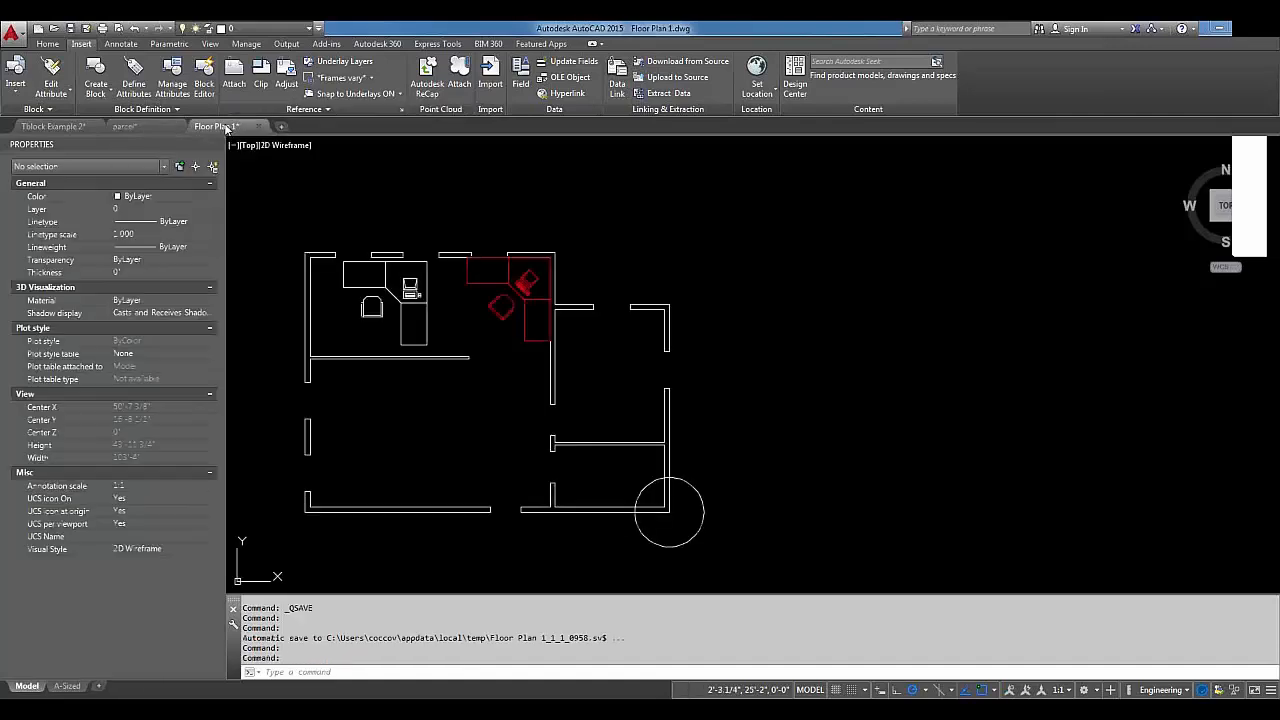
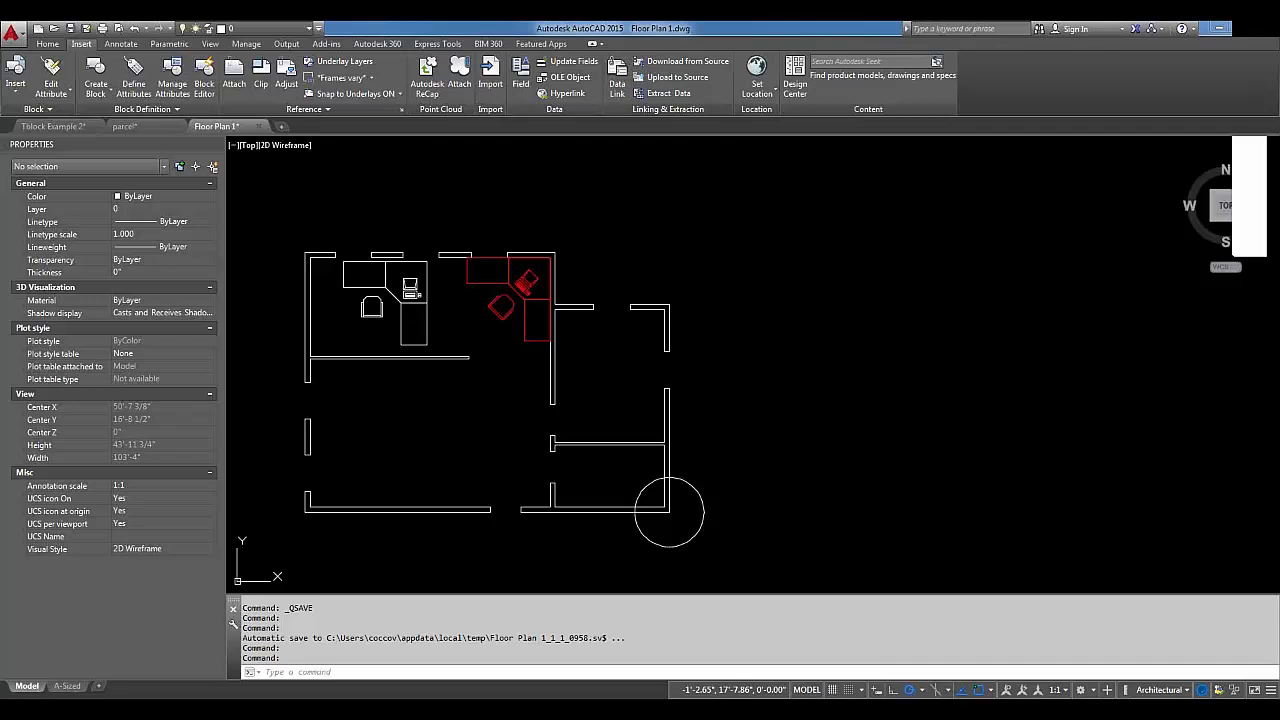
Back in Floor Plan 1, start a new field in the Linked category and open its hyperlink settings.
key(ctrl+Tab)
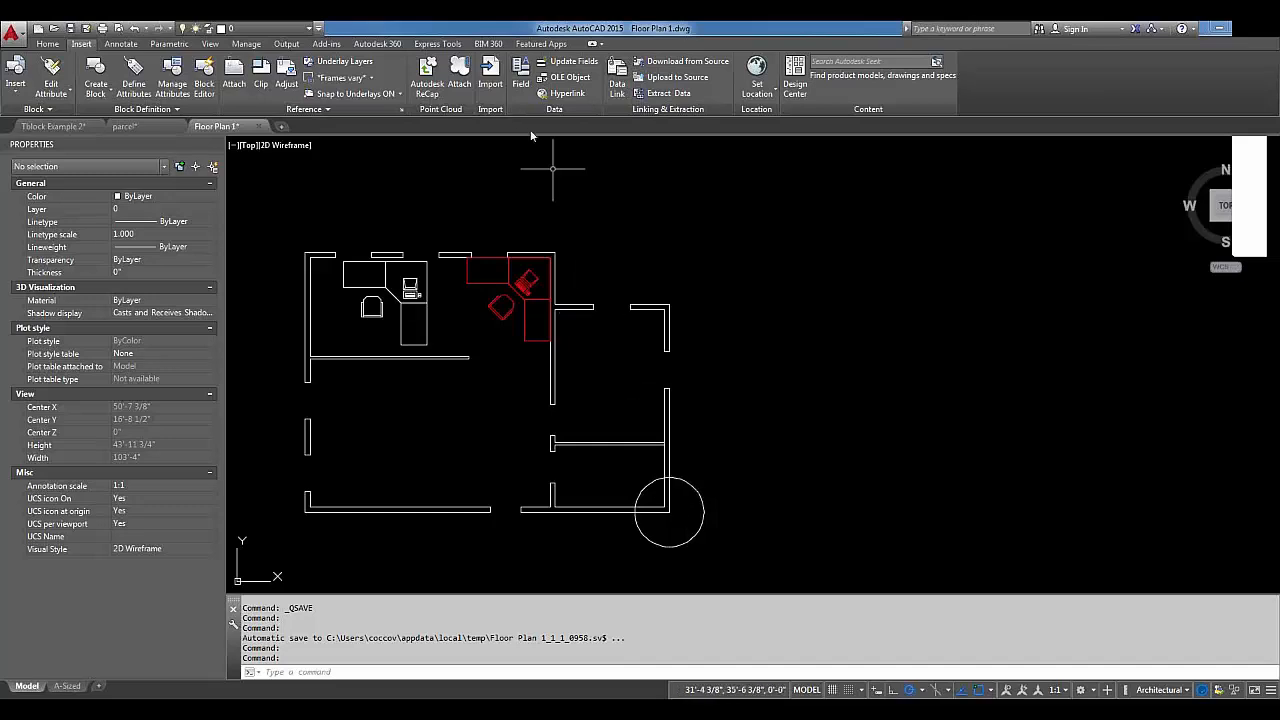
click(521, 85)
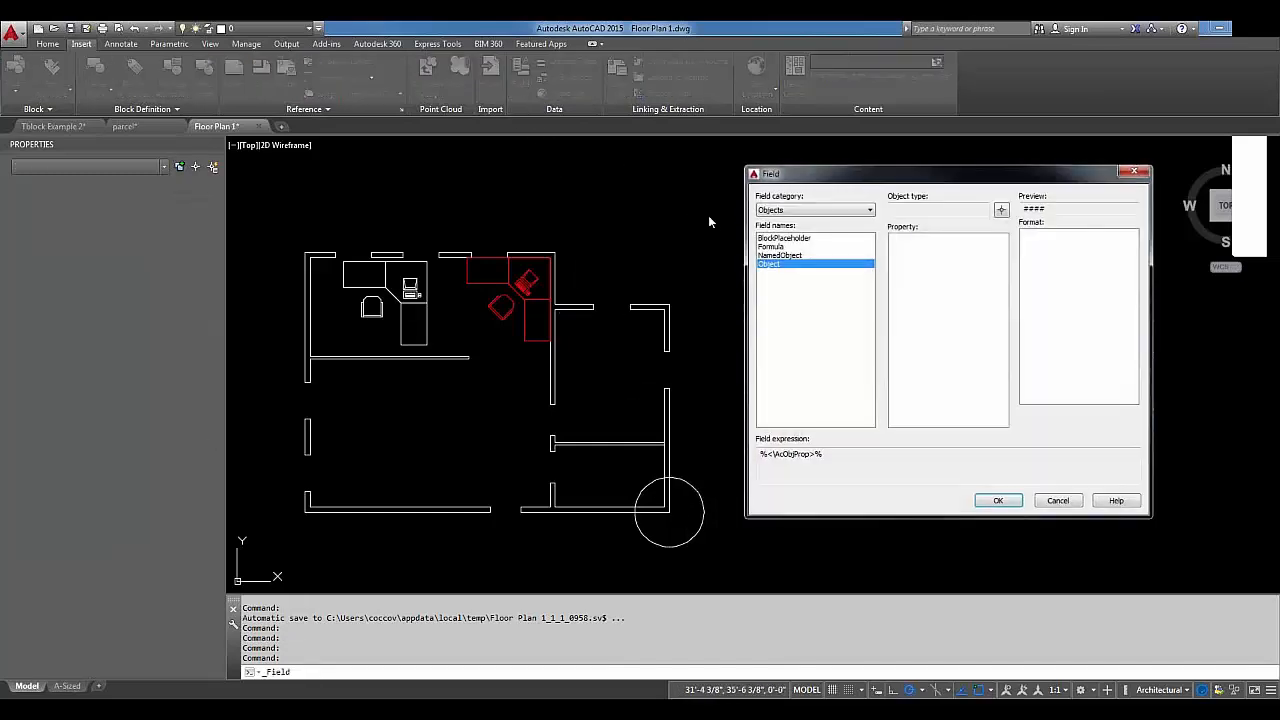
click(800, 210)
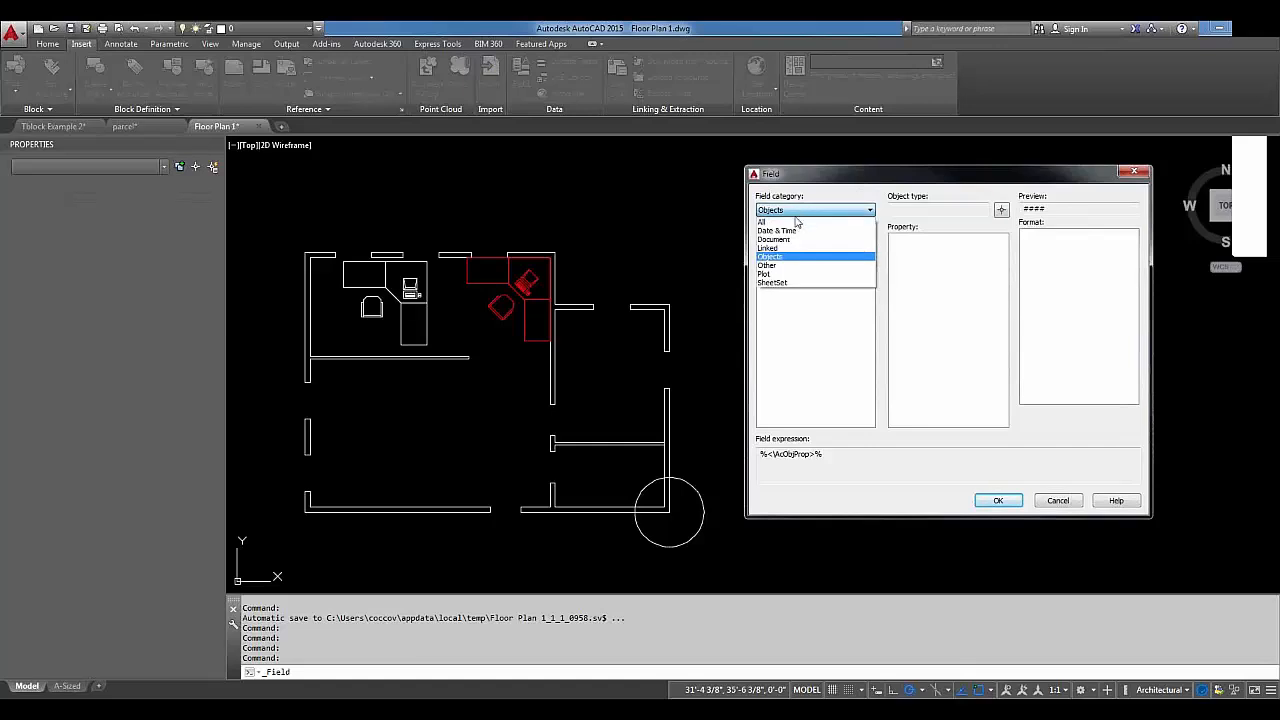
click(786, 248)
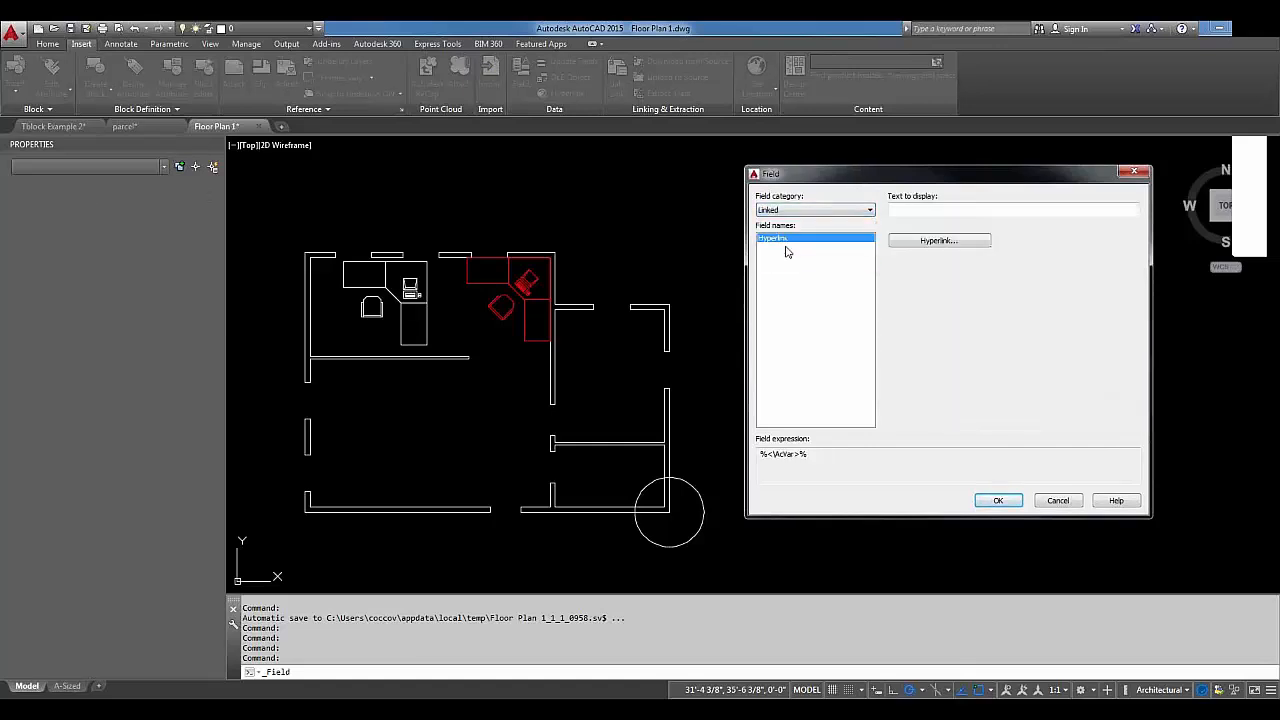
click(922, 243)
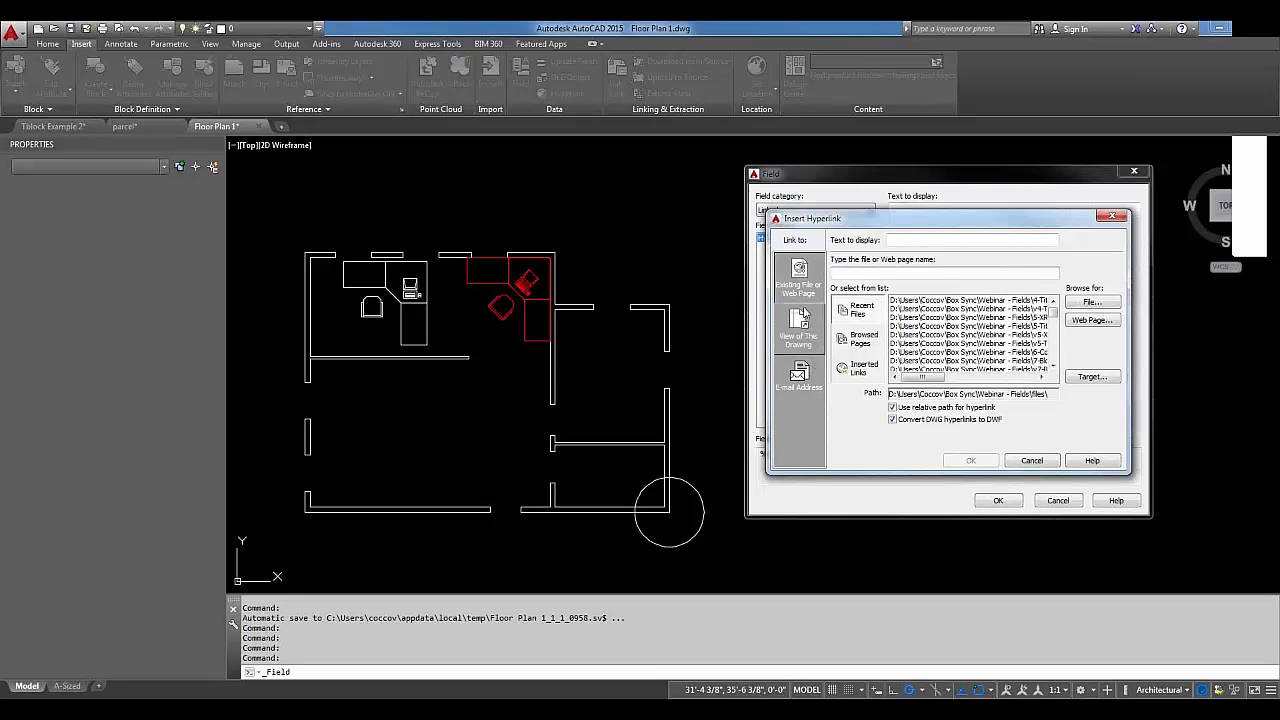
Point the hyperlink at this drawing's A-Sized layout with display text 'Wall Section'.
click(798, 327)
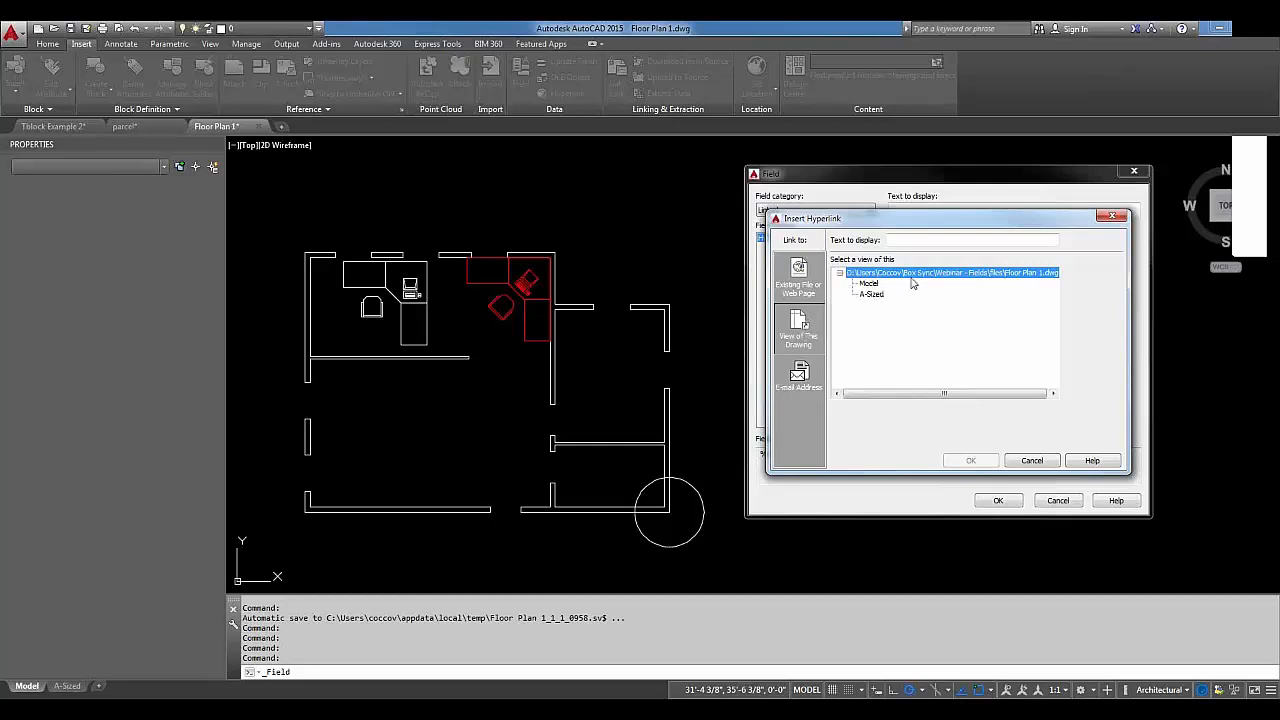
click(876, 296)
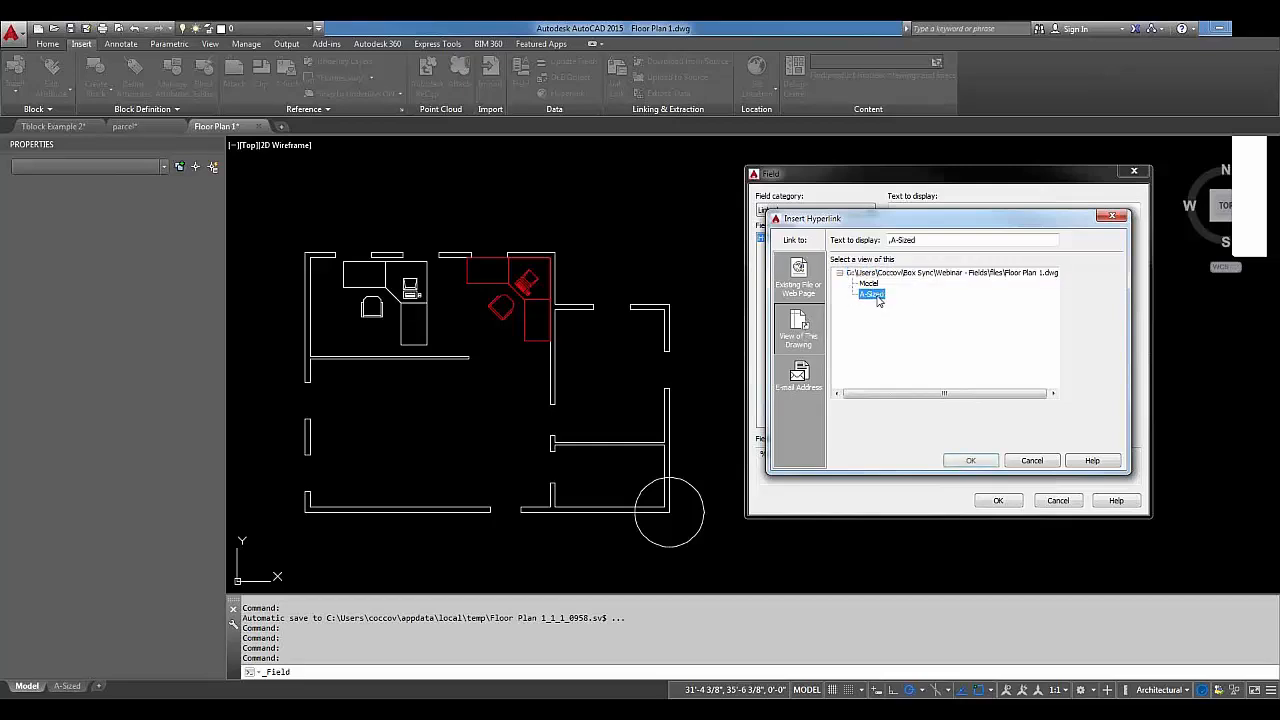
click(916, 241)
double_click(914, 240)
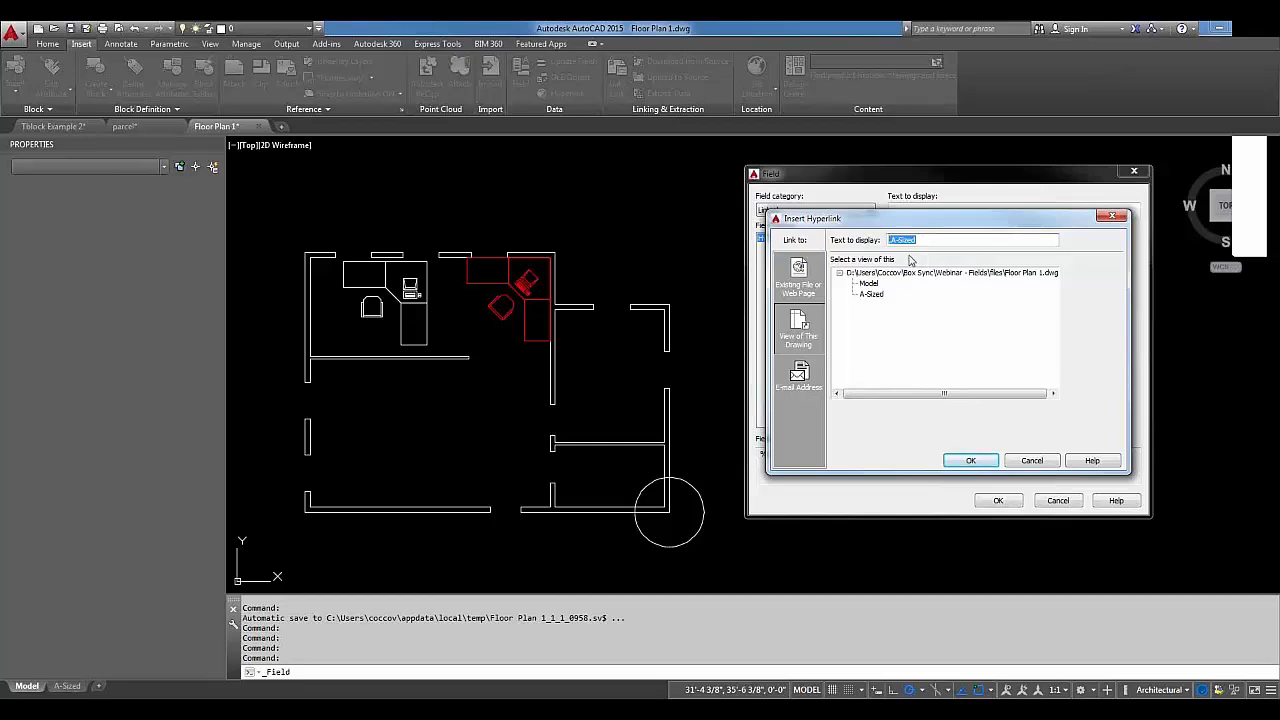
text(Wall Section)
click(970, 461)
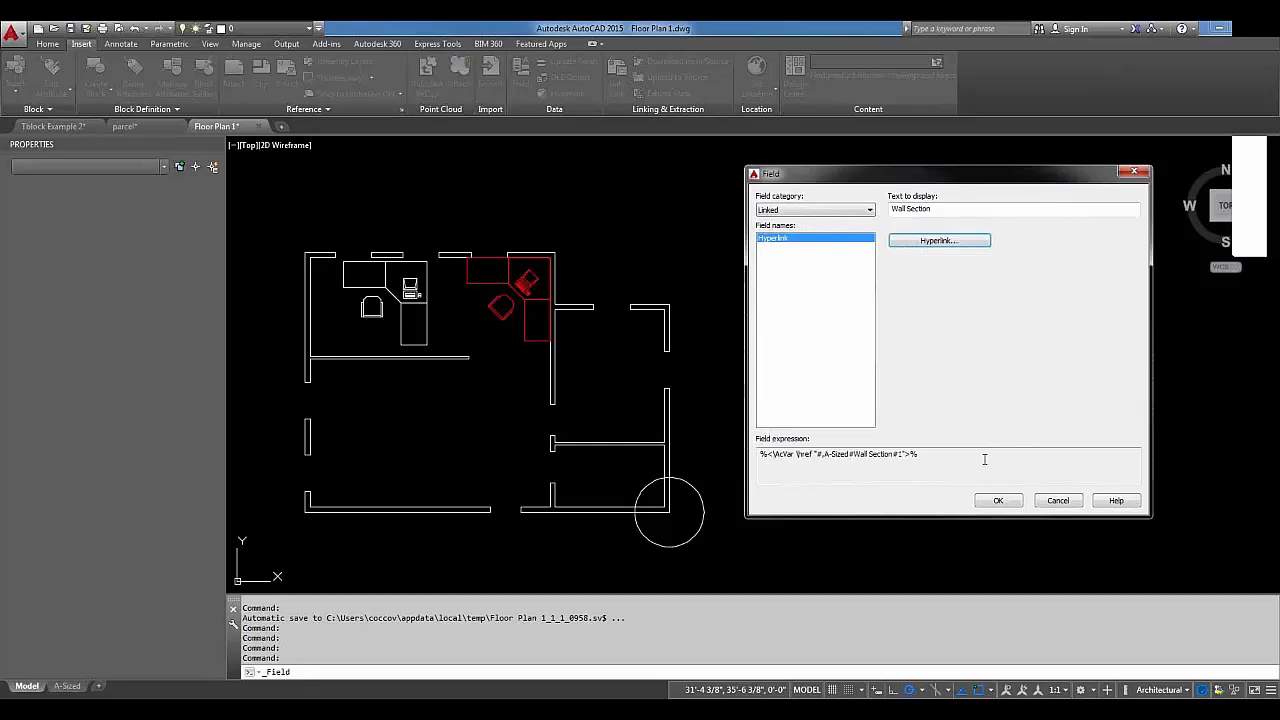
Place the Wall Section field text beside the circle, then follow its link to the A-Sized layout.
click(998, 500)
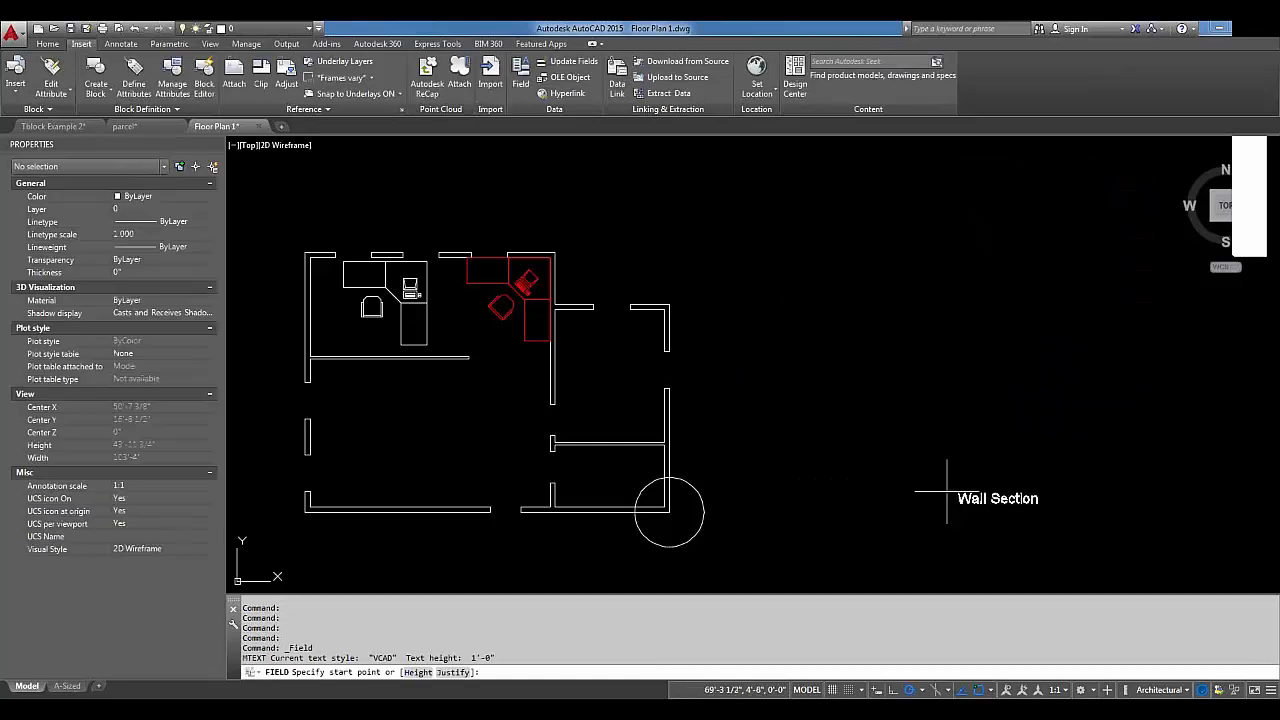
click(722, 490)
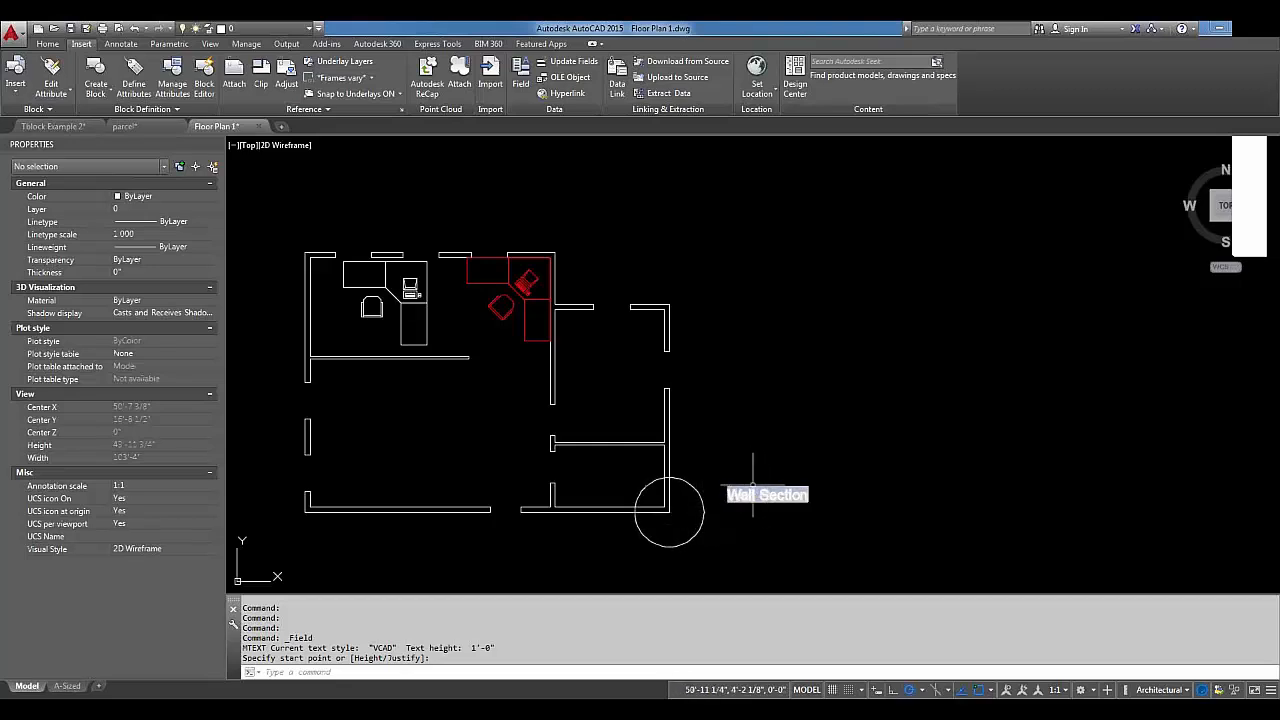
mouse_move(751, 487)
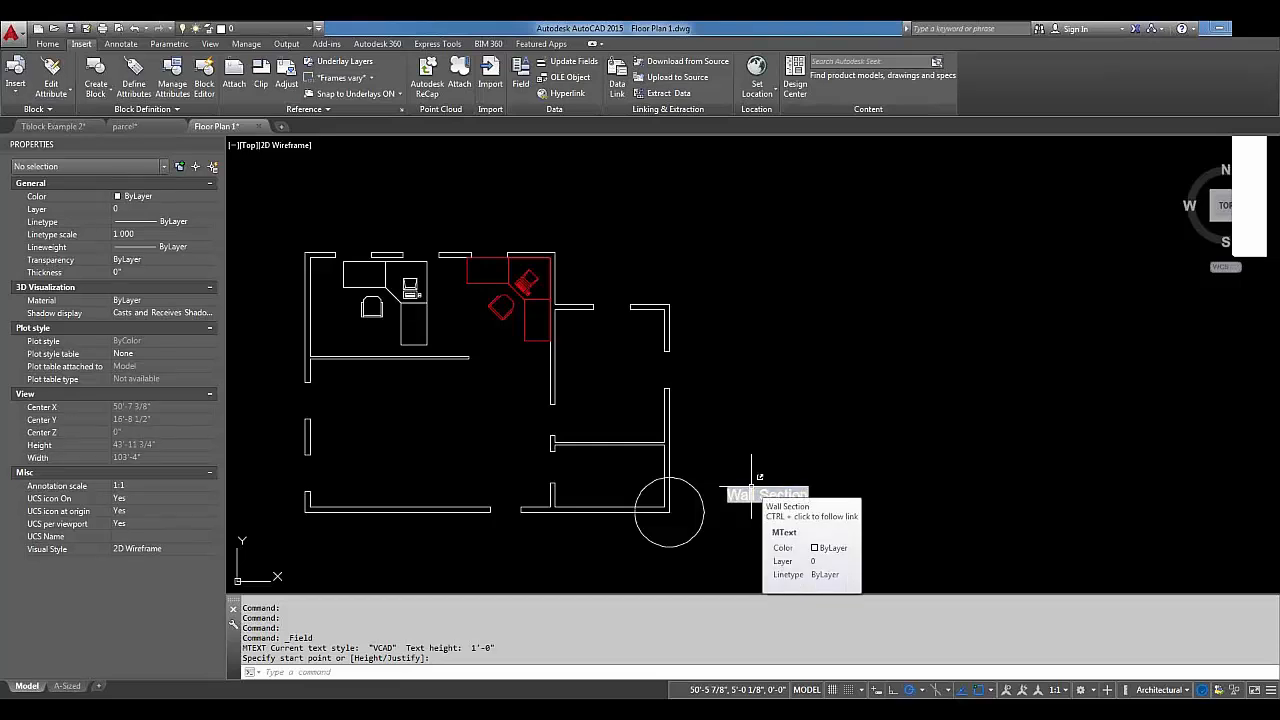
ctrl+click(751, 490)
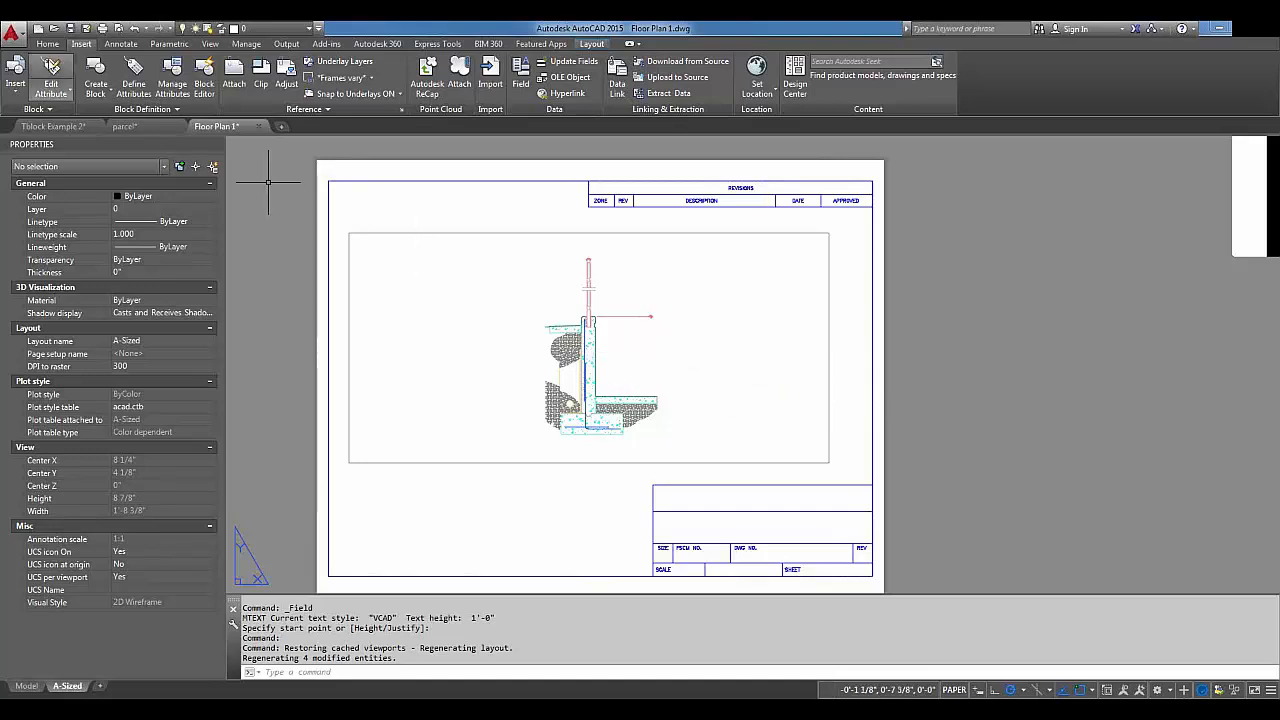
Switch to the Tblock Example 2 drawing showing the car's side view.
click(211, 45)
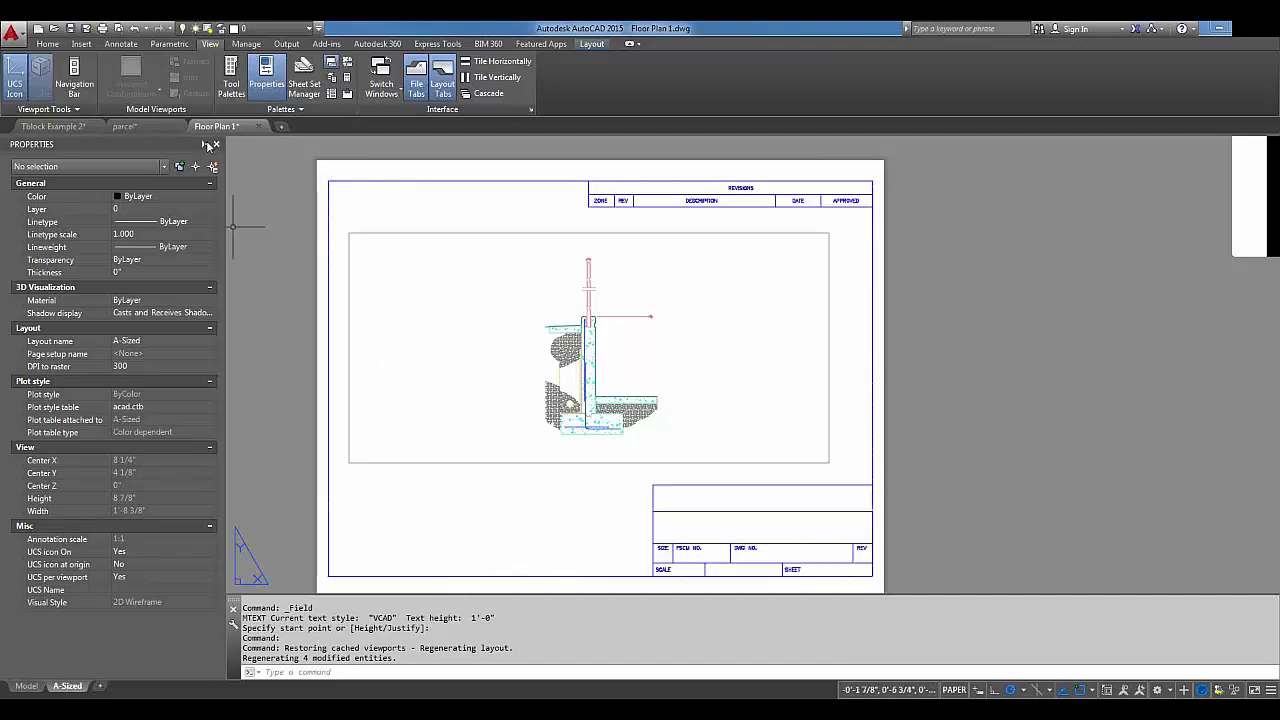
click(61, 128)
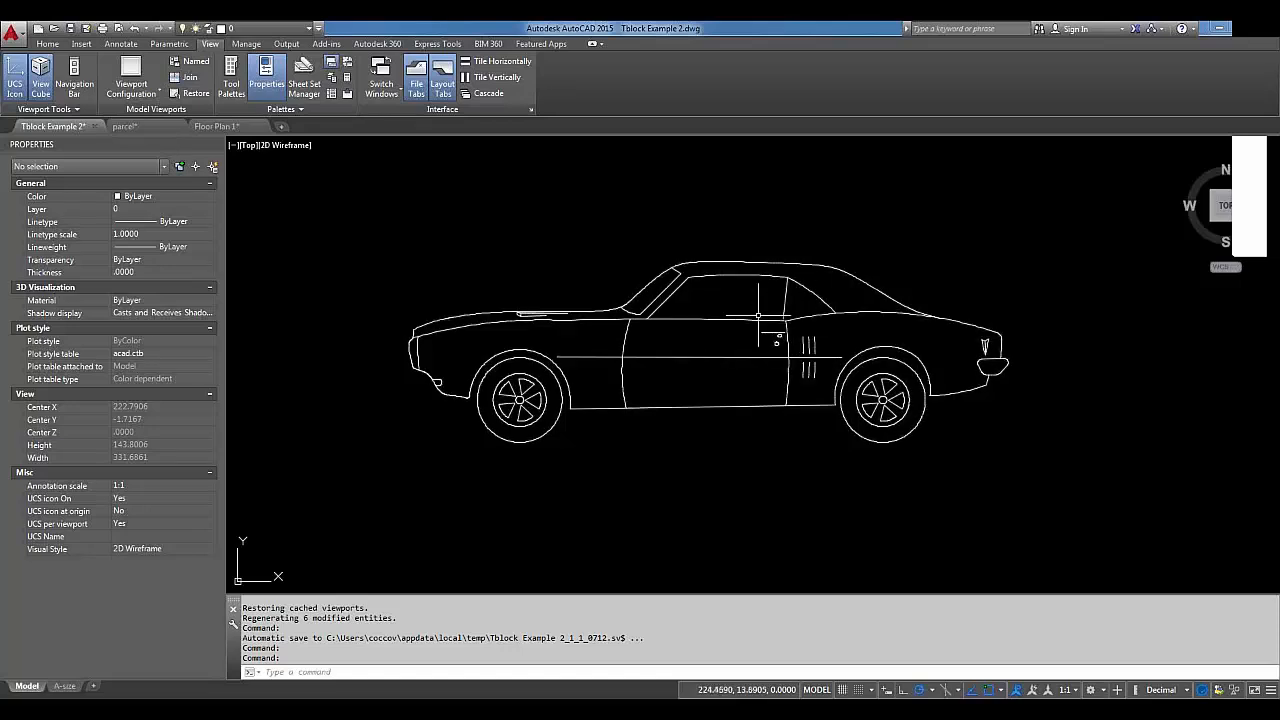
Switch the car block's visibility to the sports car top view, then the front view.
click(736, 272)
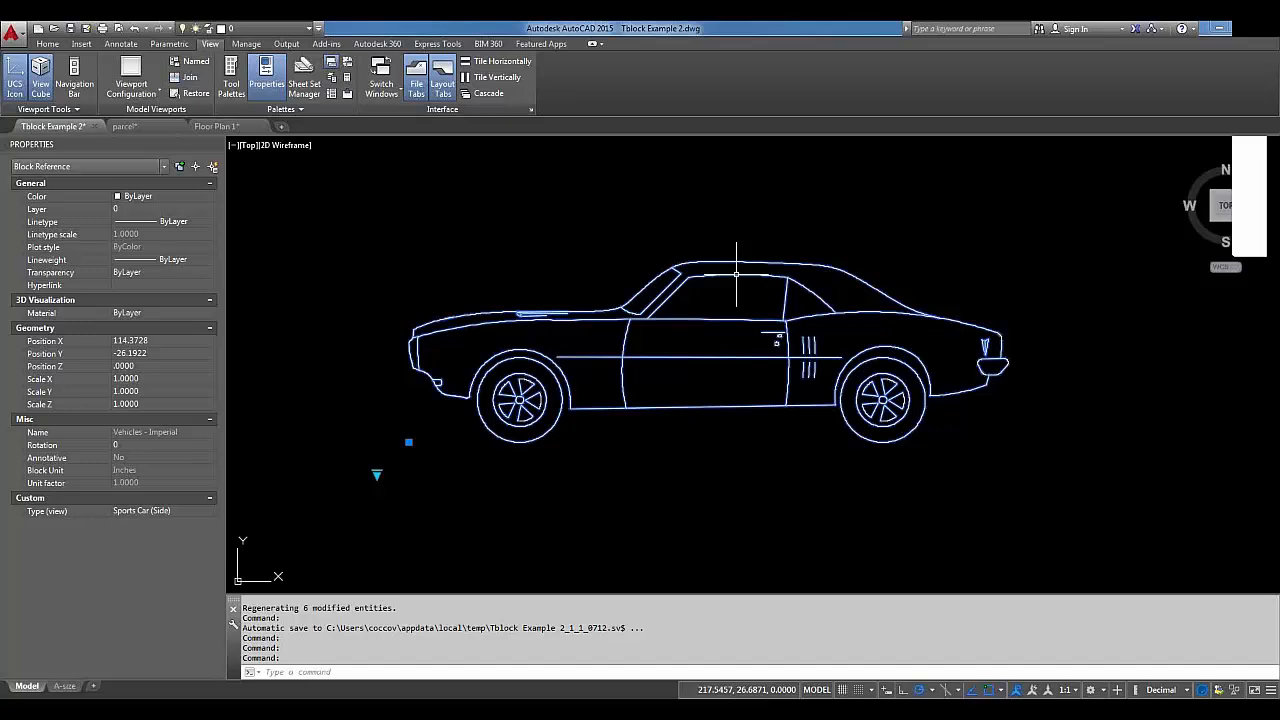
click(377, 473)
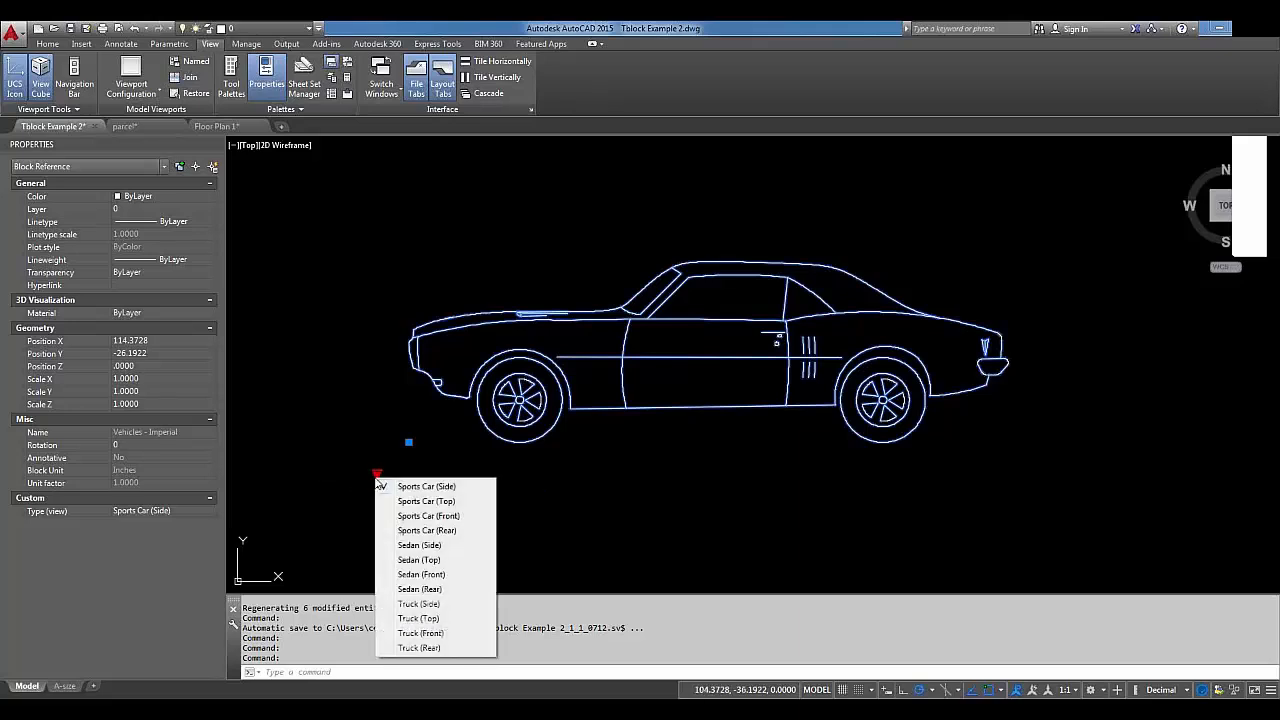
click(426, 501)
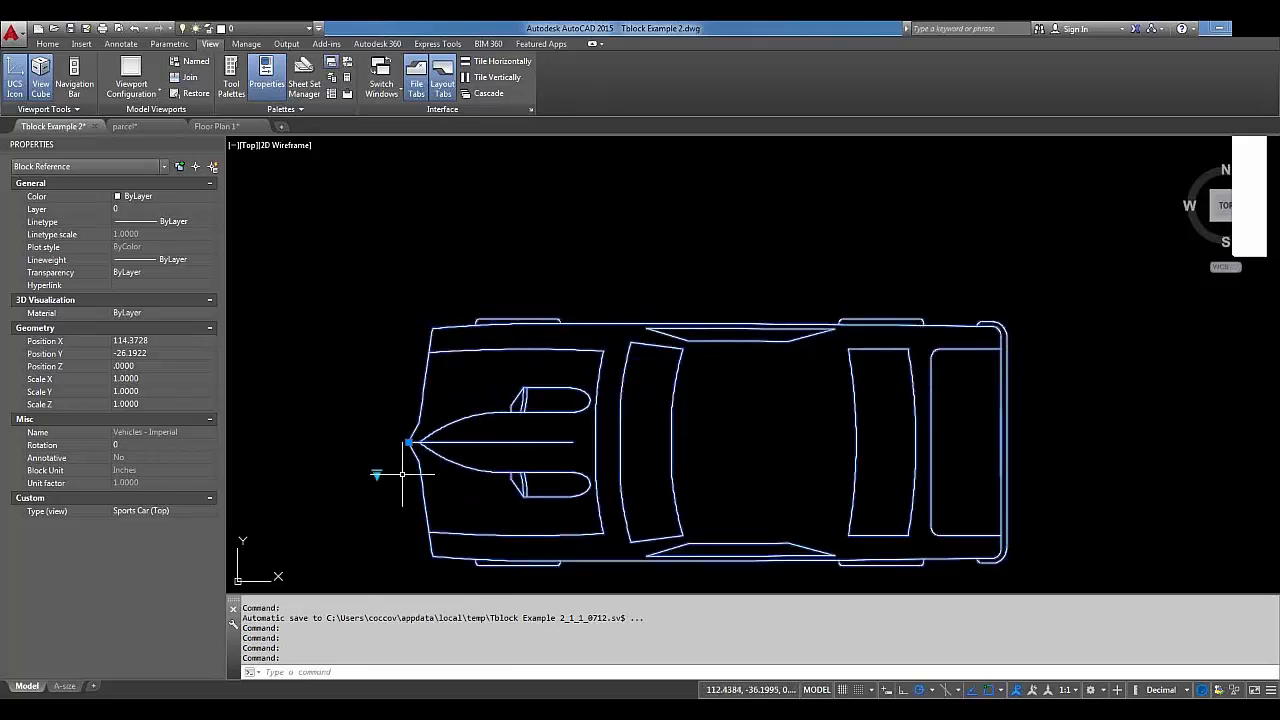
click(376, 473)
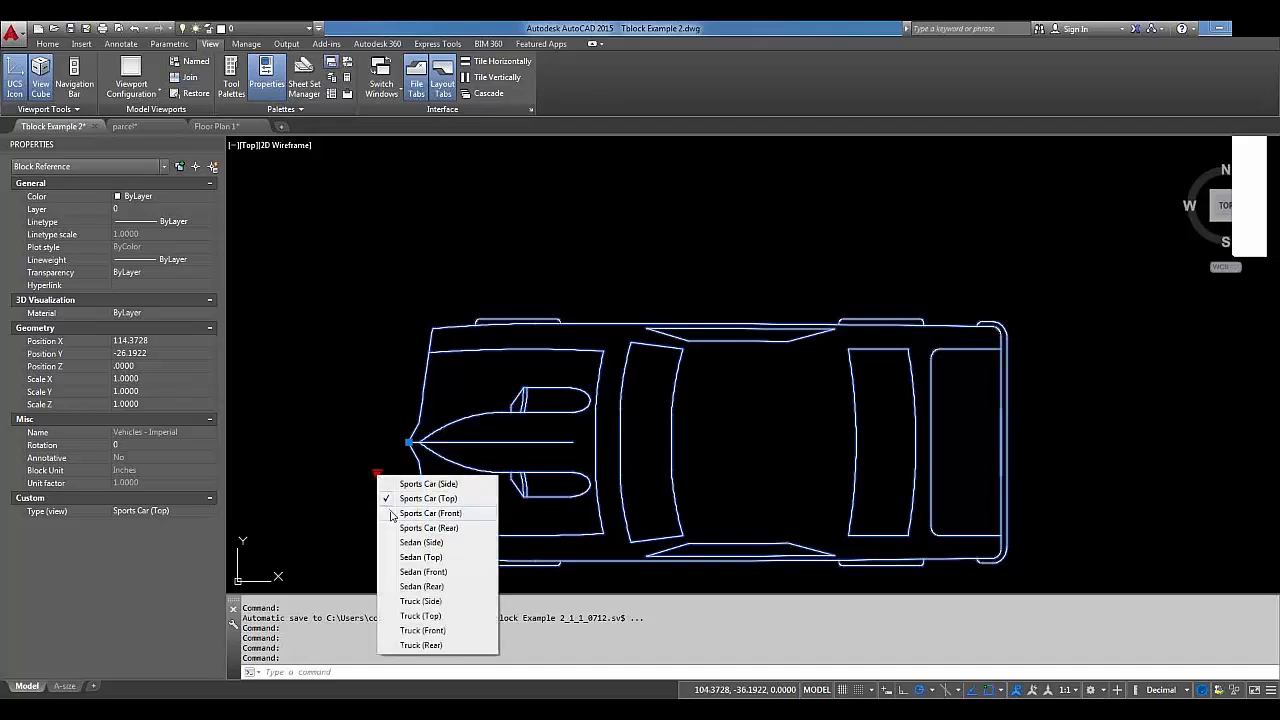
click(430, 513)
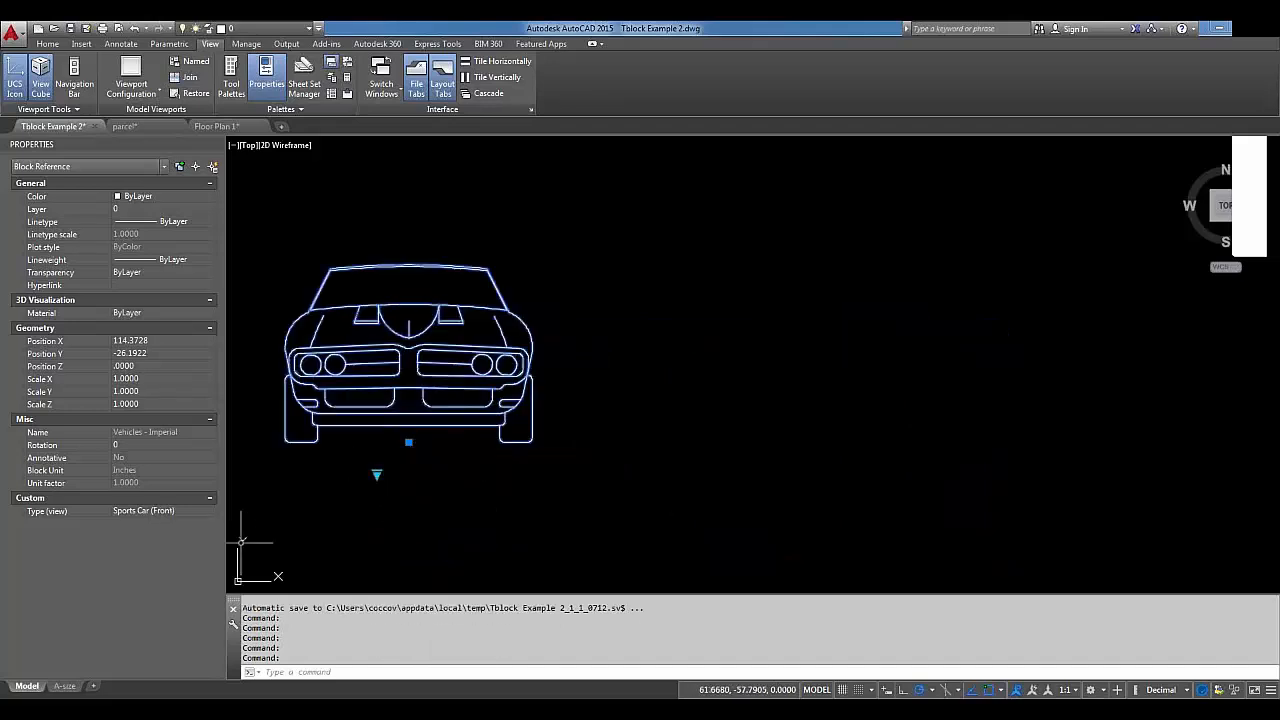
click(371, 473)
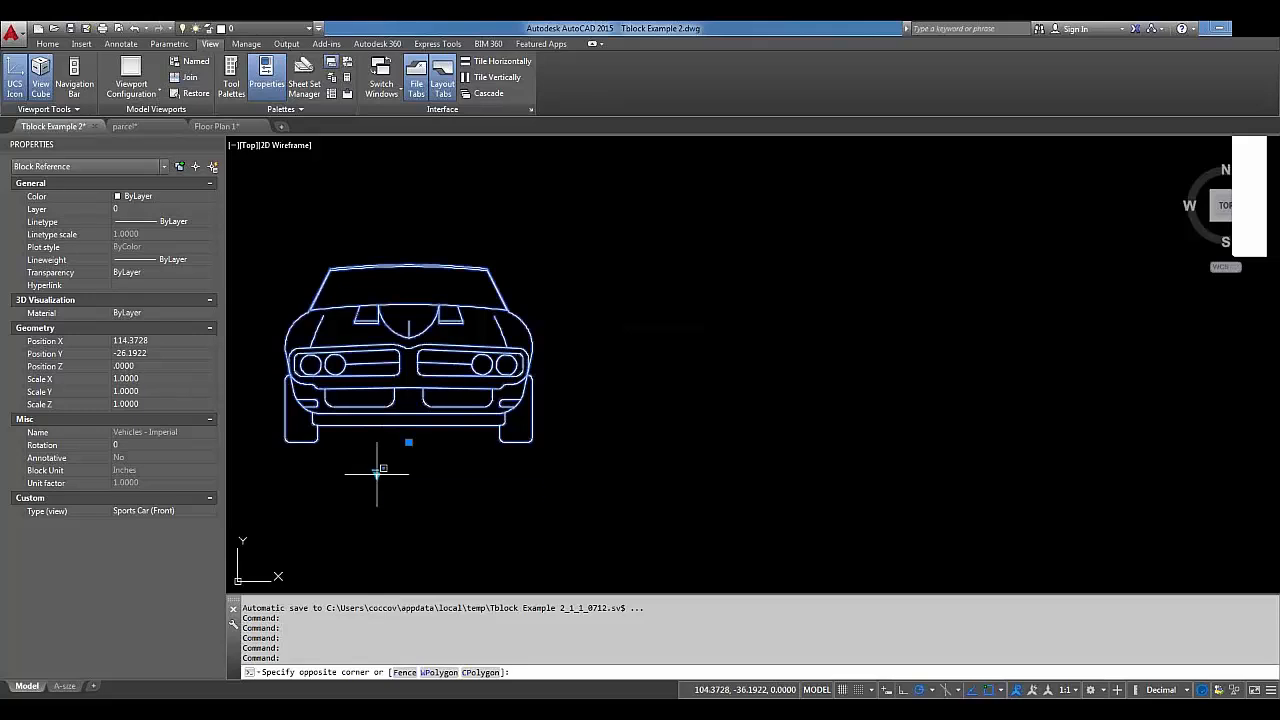
click(376, 473)
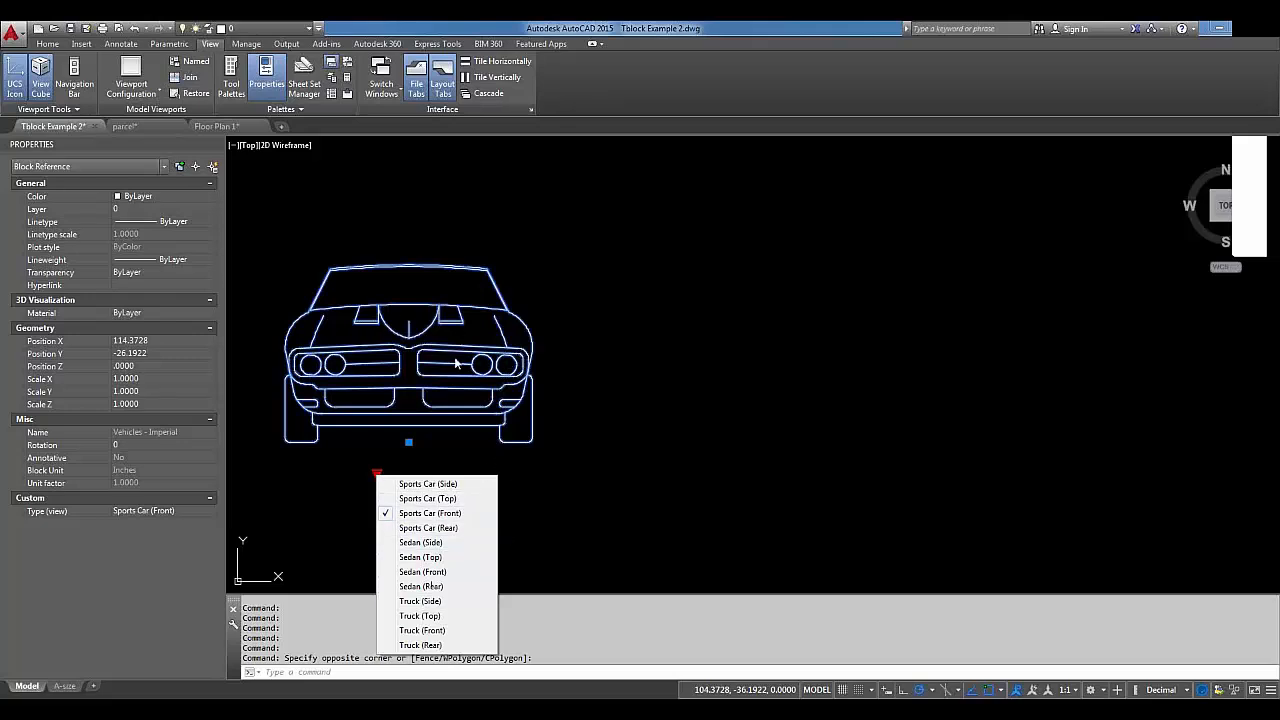
click(548, 435)
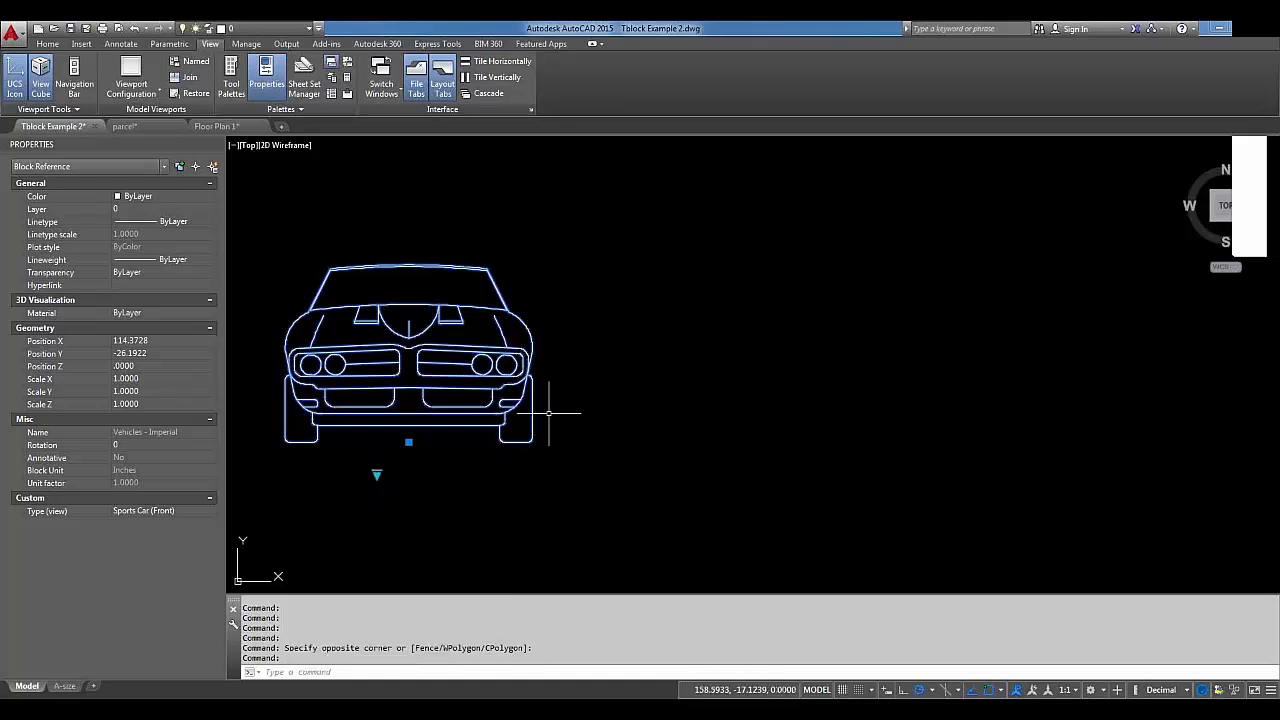
Reset the car block with RESETBLOCK so it returns to the Sports Car (Side) view.
right_click(461, 383)
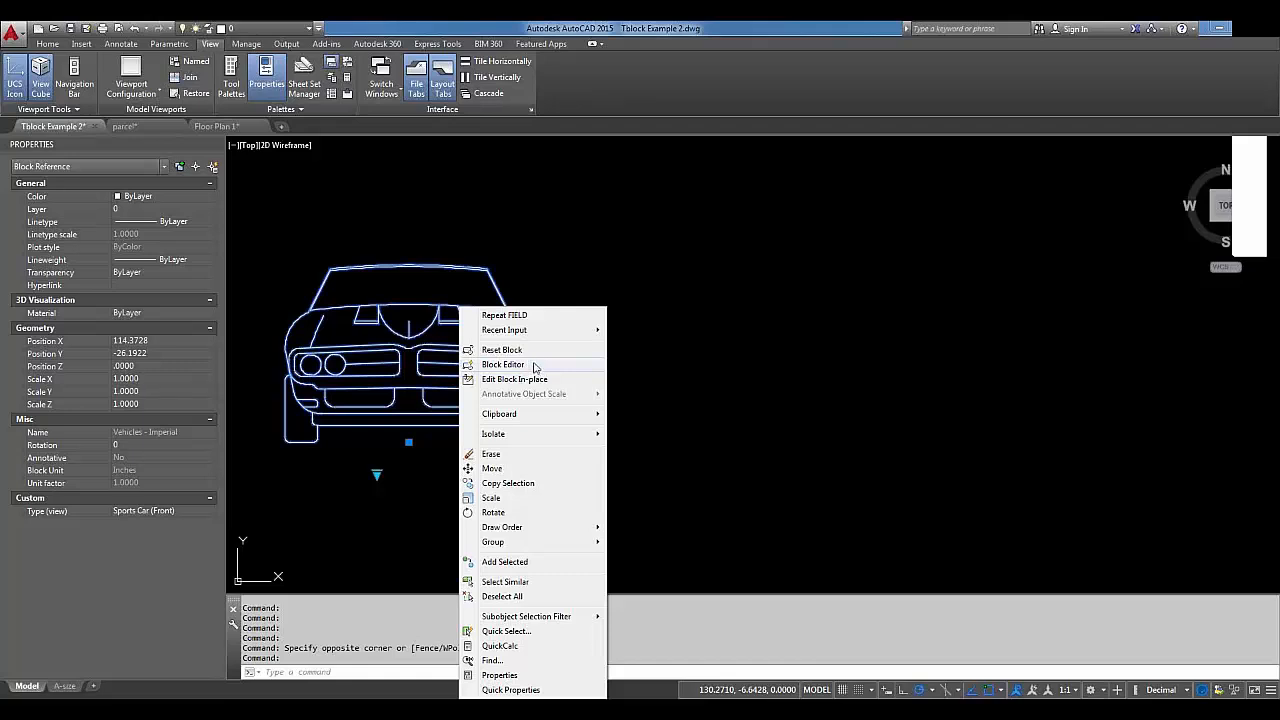
click(530, 350)
key(Return)
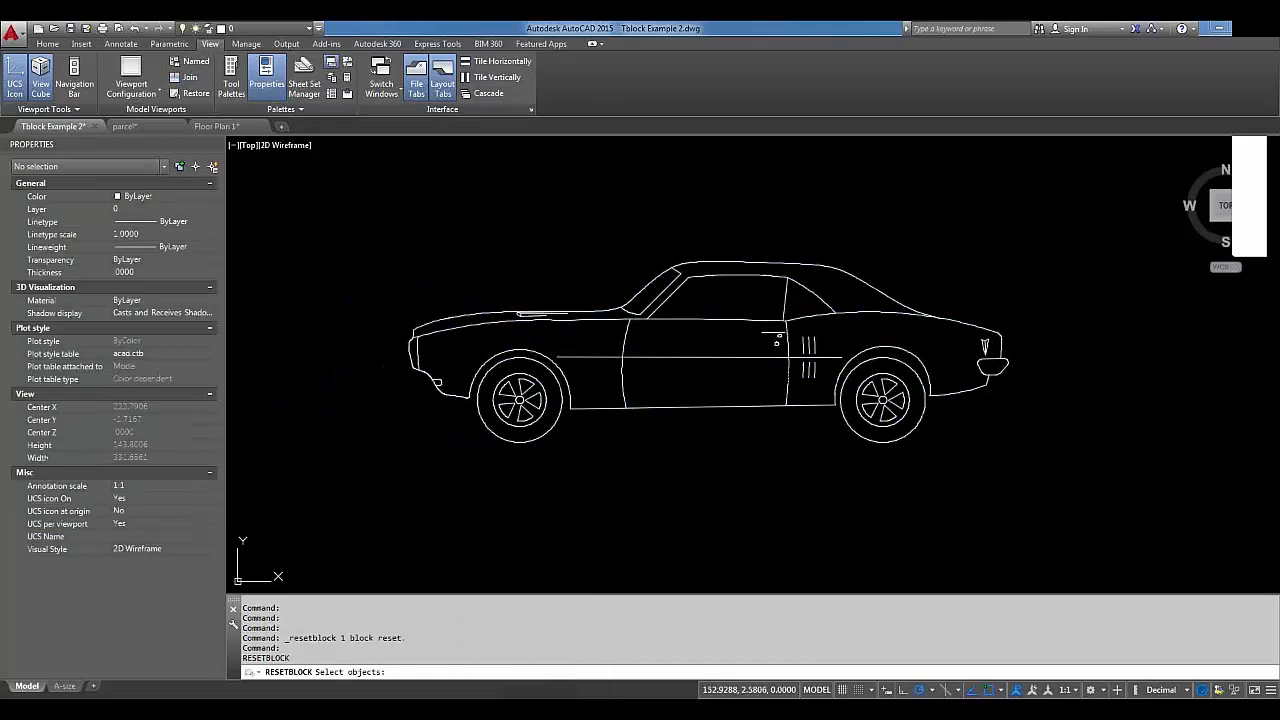
click(530, 352)
key(Return)
key(Return)
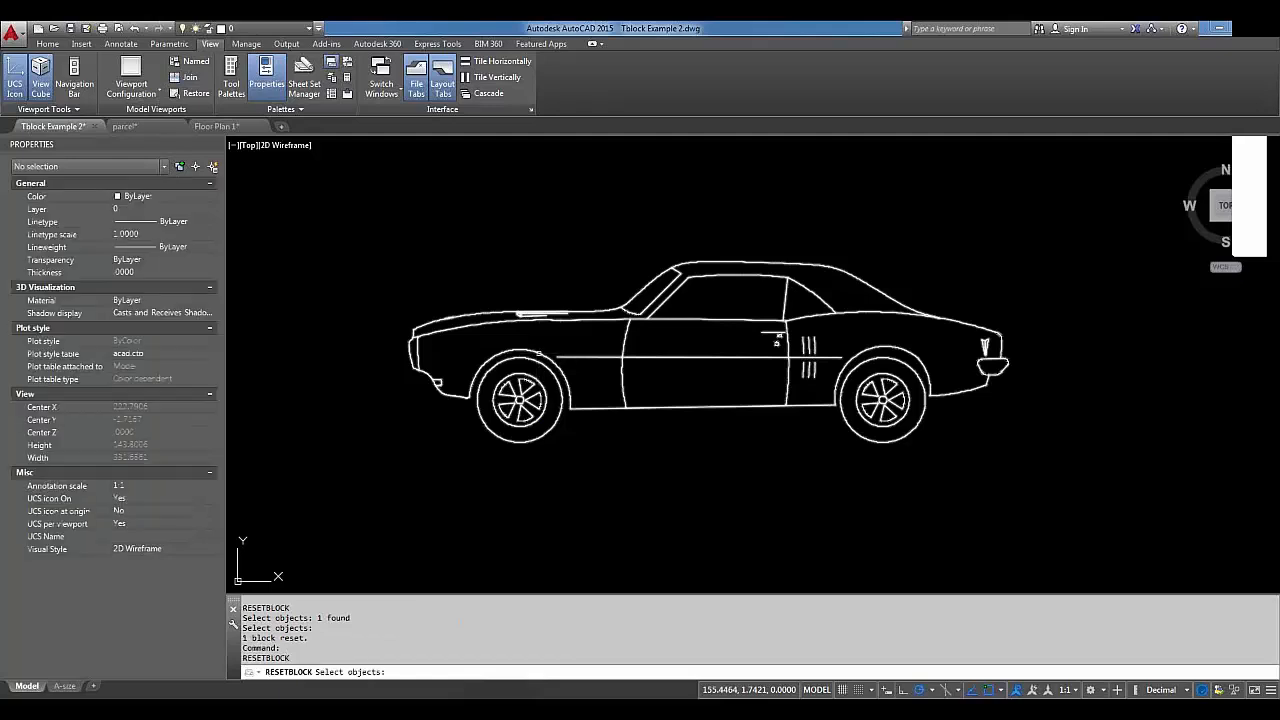
click(538, 353)
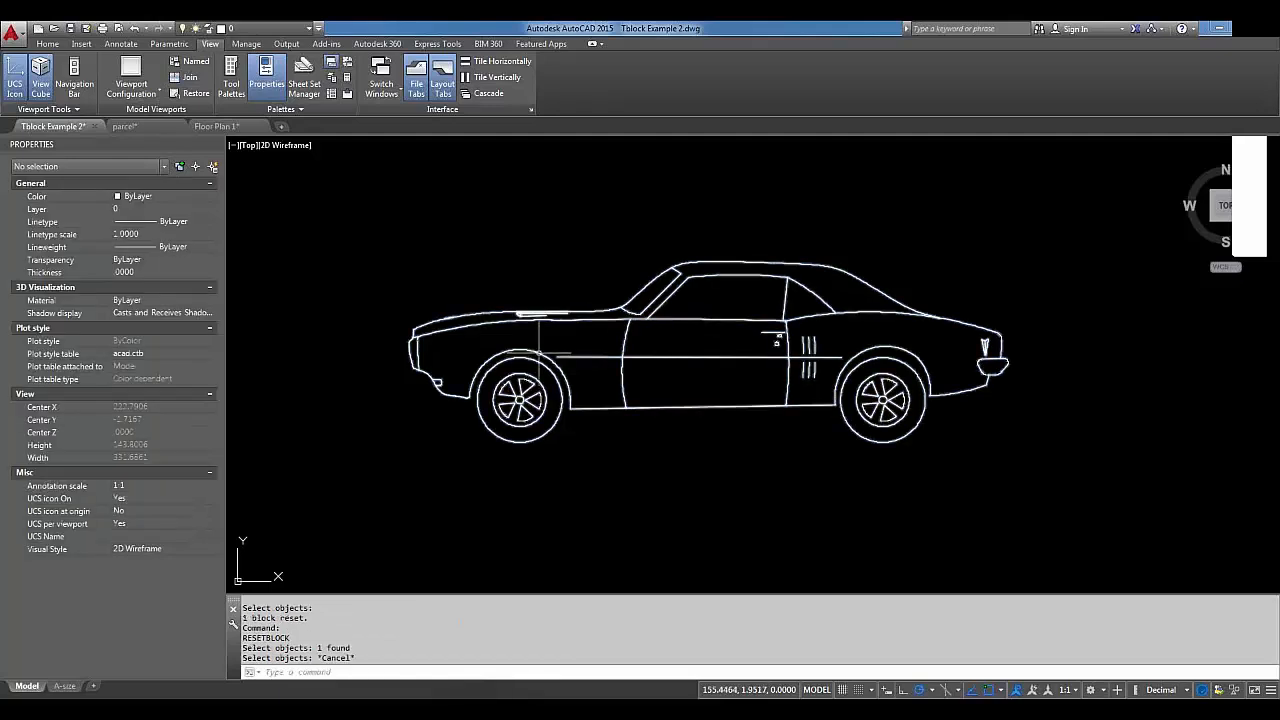
key(Escape)
key(Return)
click(534, 353)
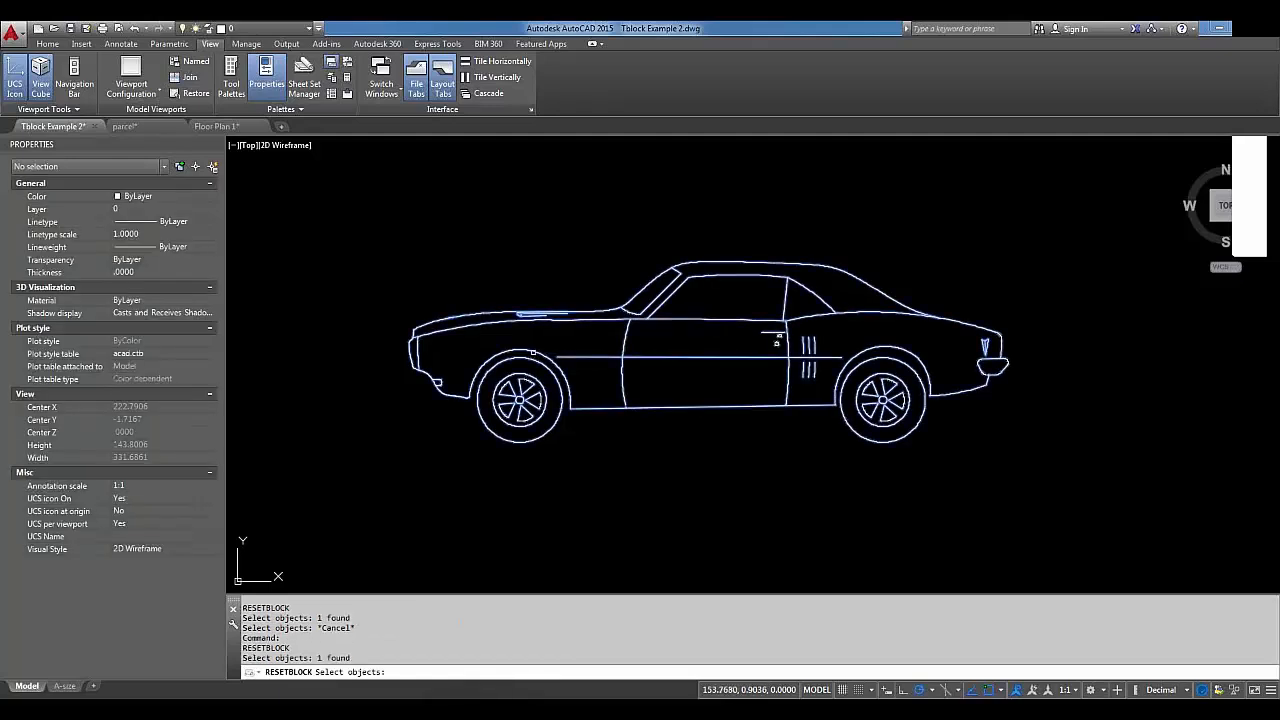
key(Escape)
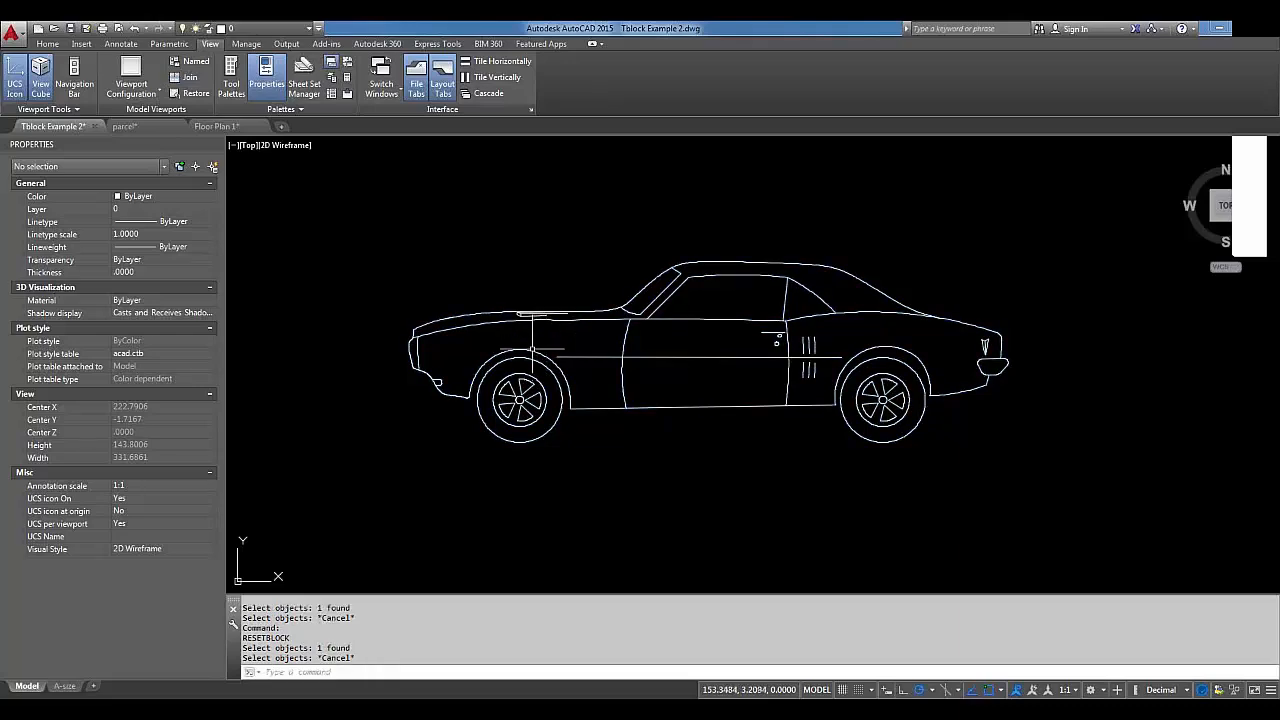
click(534, 353)
right_click(534, 353)
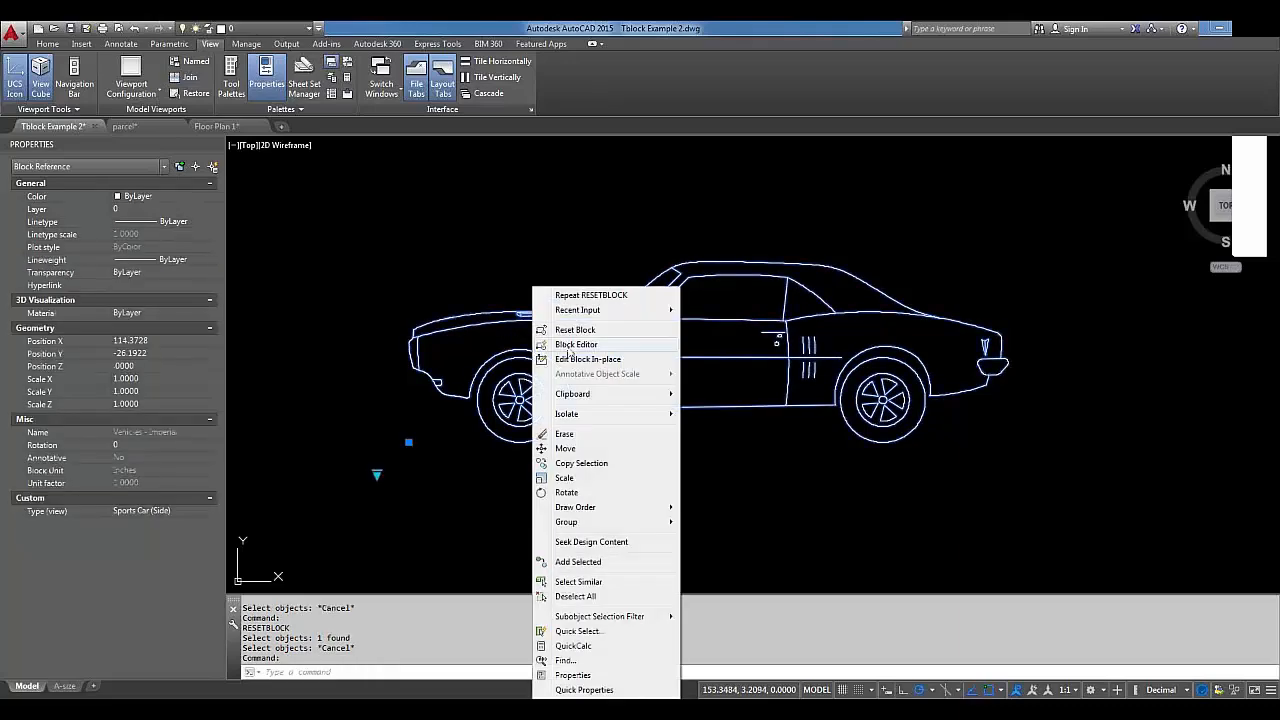
Open the Vehicles - Imperial block in the Block Editor and start a new attribute definition.
click(569, 345)
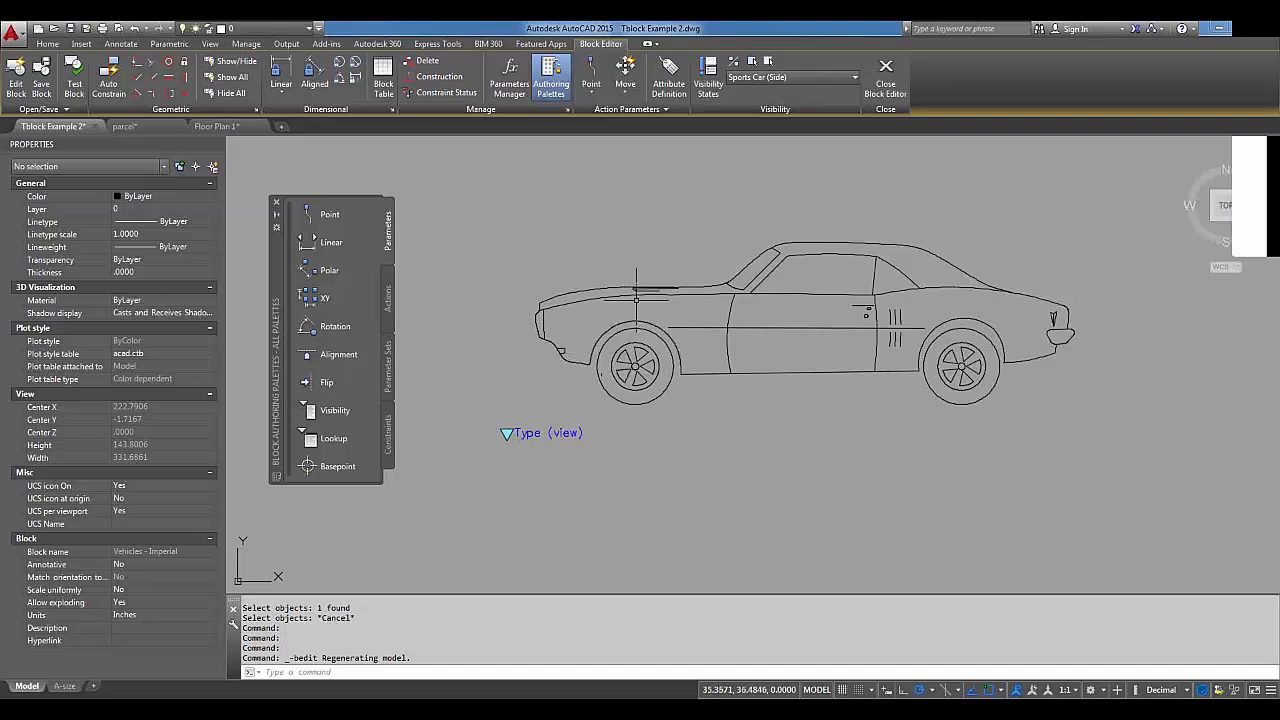
click(686, 91)
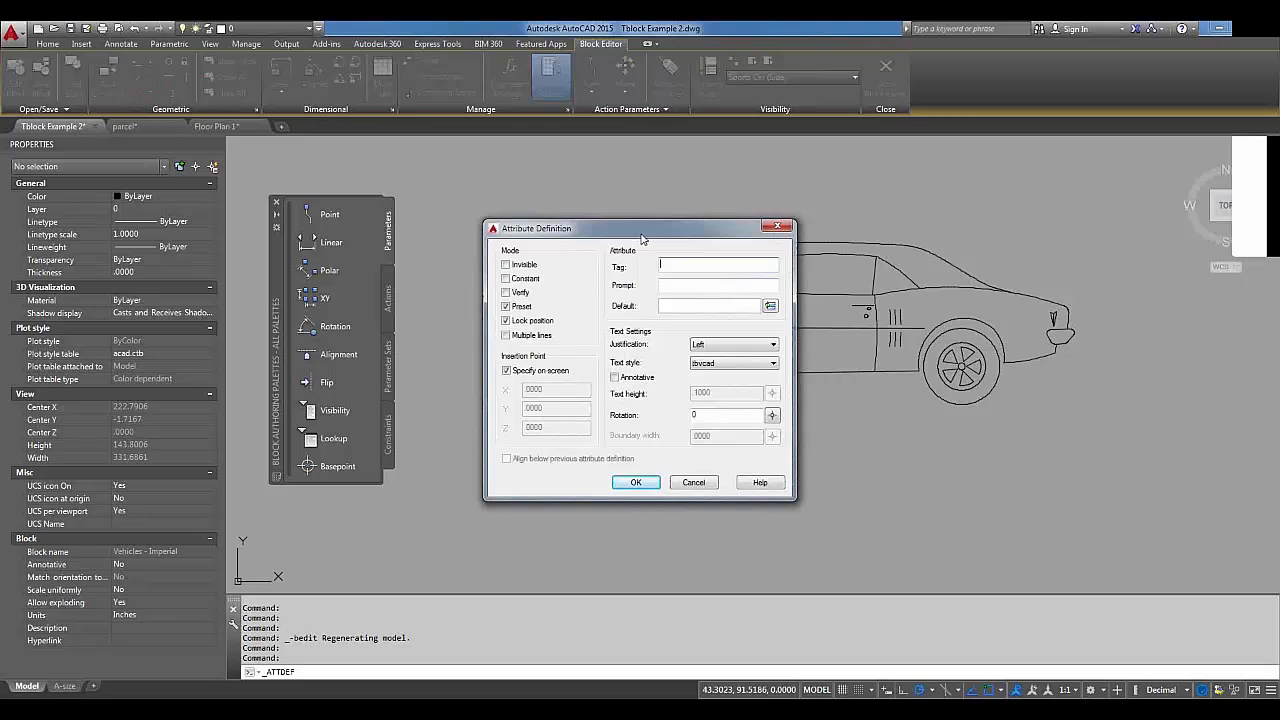
Enter tag Model and prompt Vehicle Type in the attribute definition.
text(Model)
key(Tab)
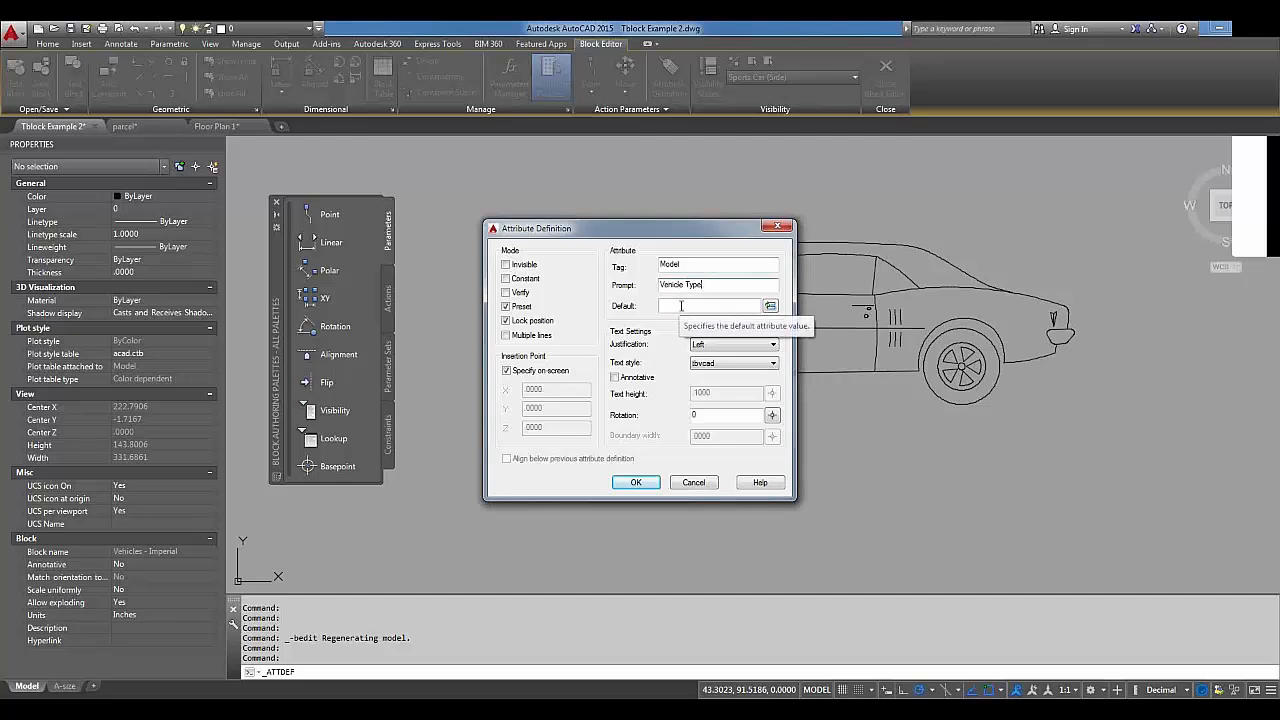
click(682, 305)
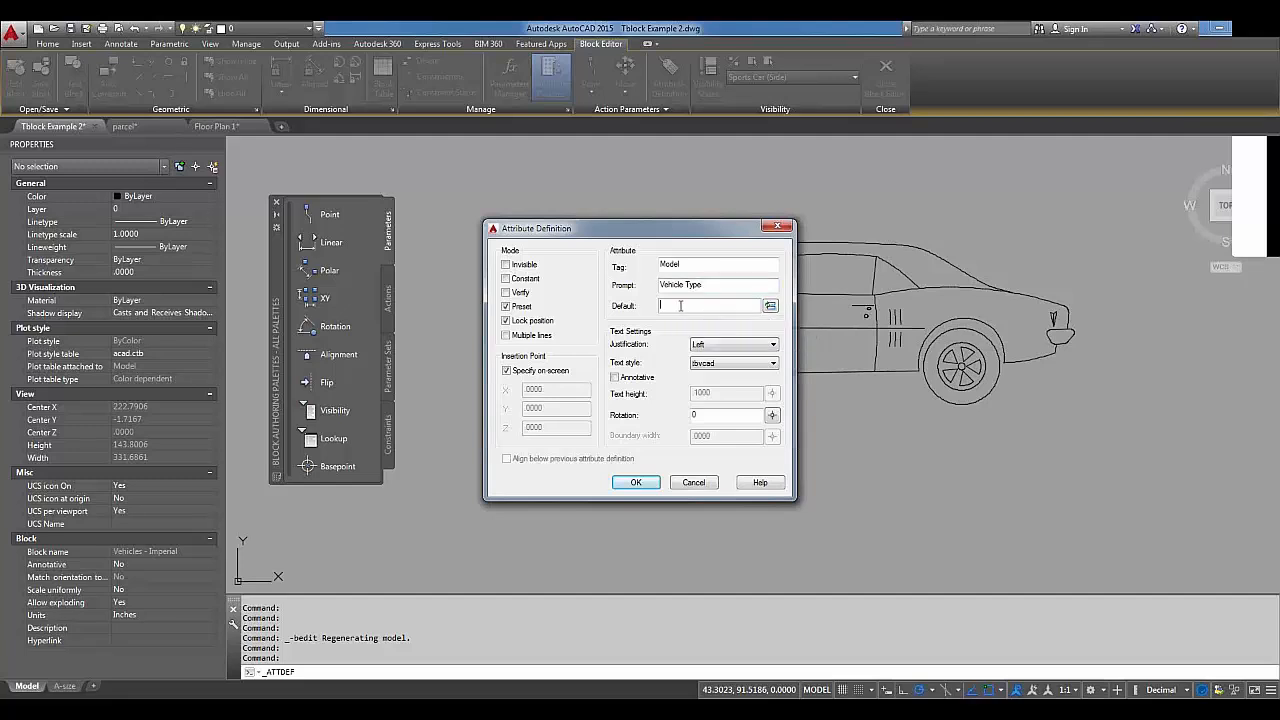
right_click(684, 305)
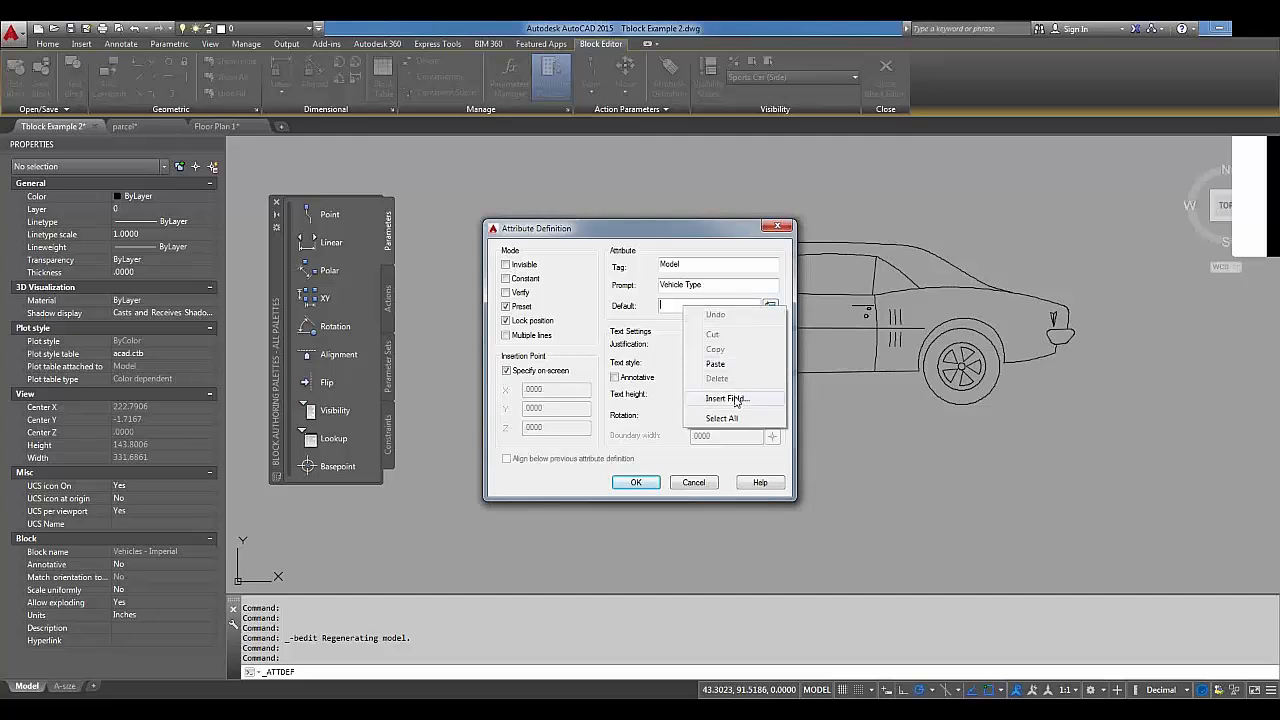
click(735, 398)
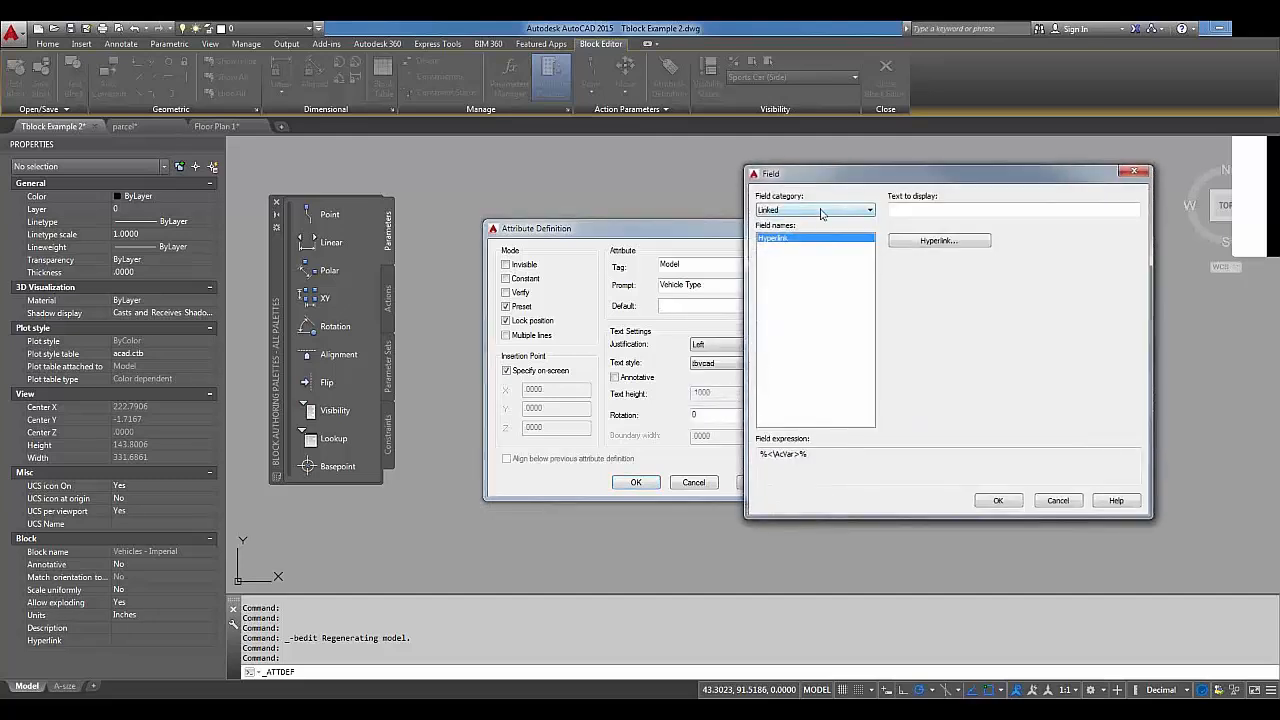
click(821, 211)
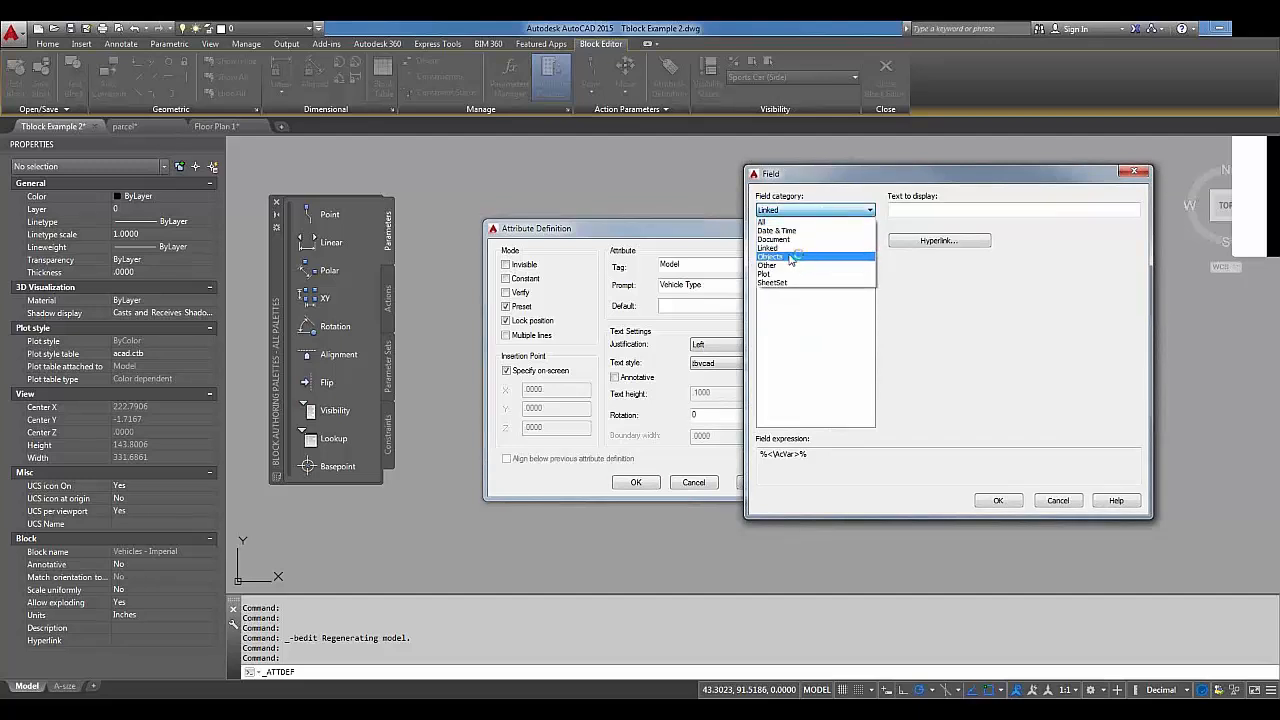
click(788, 257)
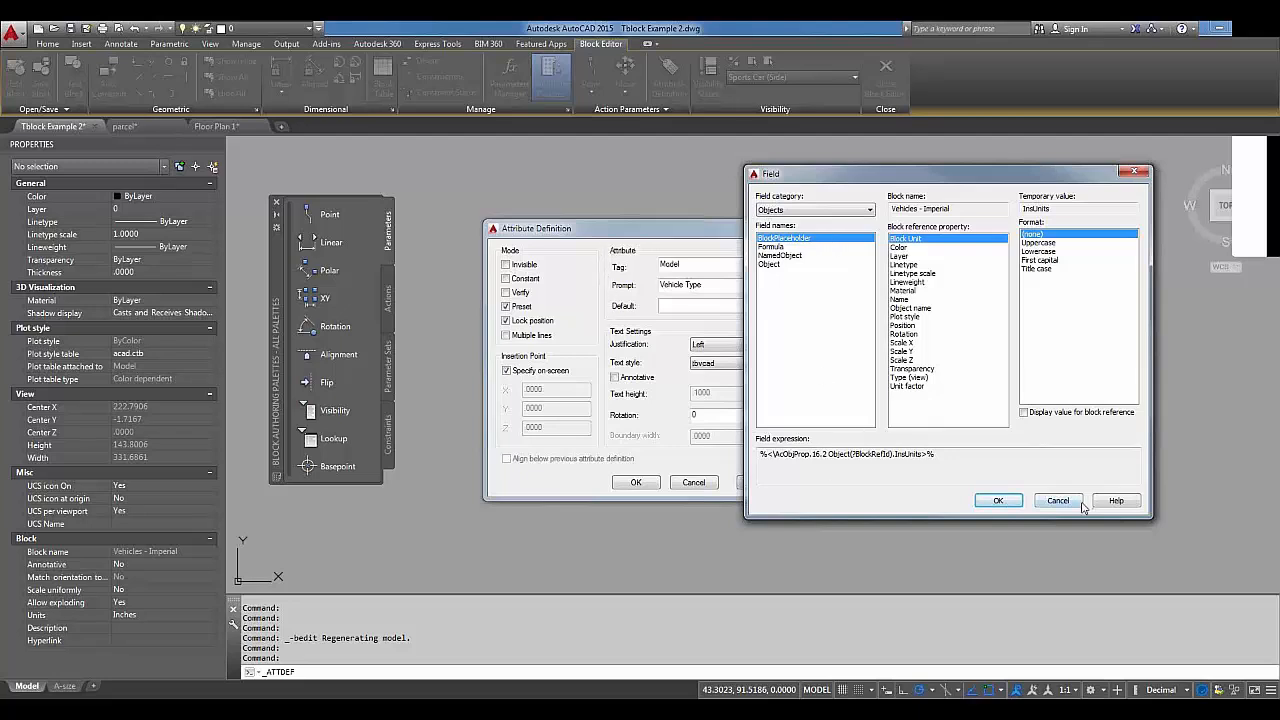
click(1077, 500)
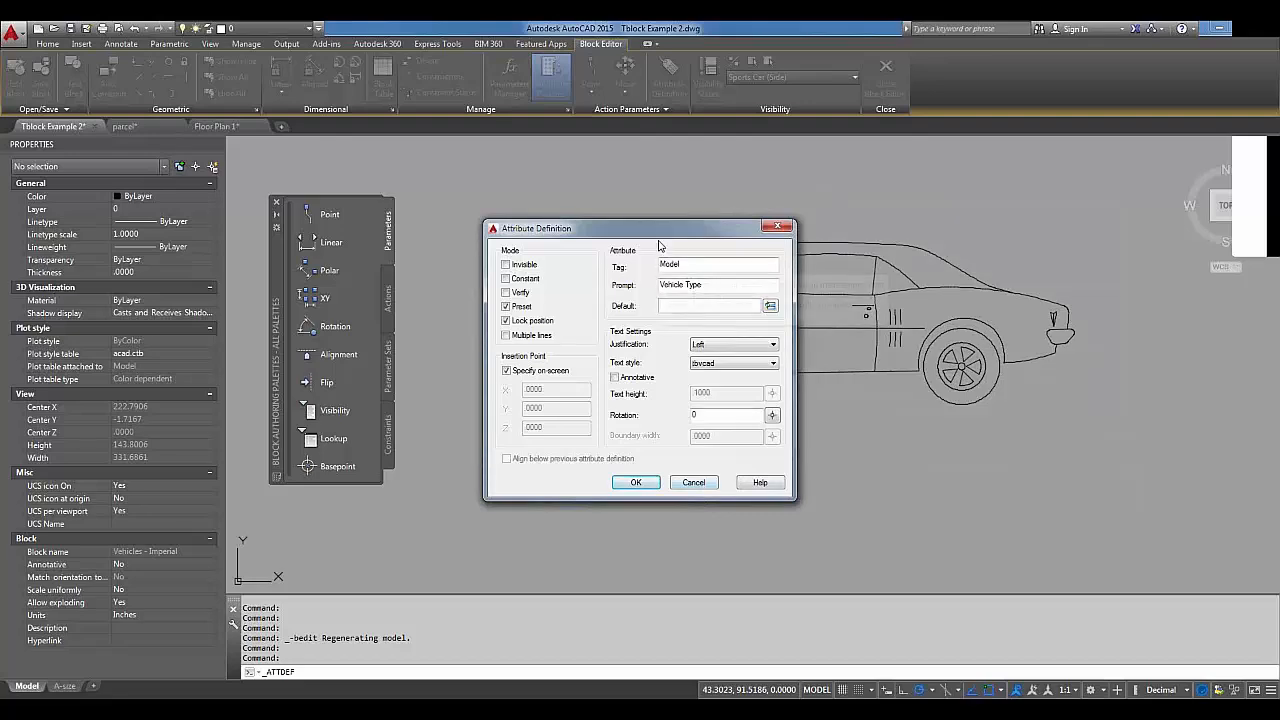
Set the Model default to an Objects field using the block's Type (view) property, Title case.
mouse_move(660, 232)
mouse_down()
mouse_move(1057, 300)
mouse_move(979, 277)
mouse_up()
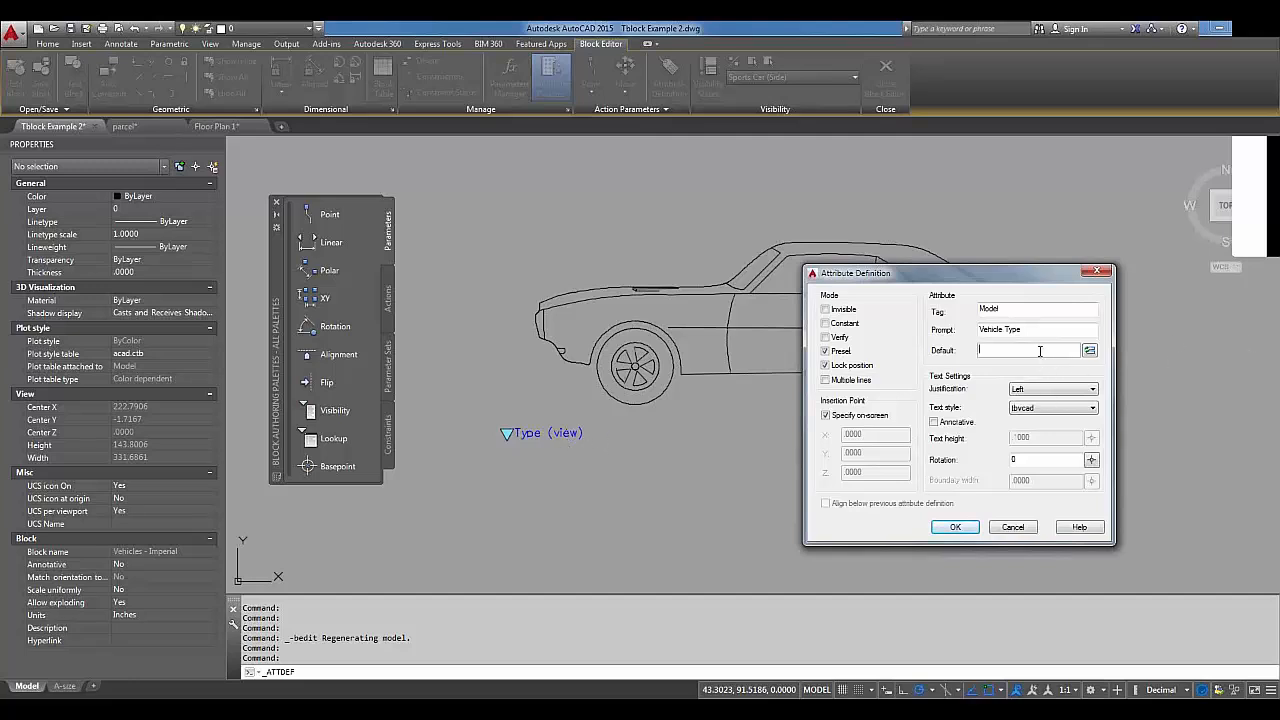
right_click(1040, 351)
click(1085, 444)
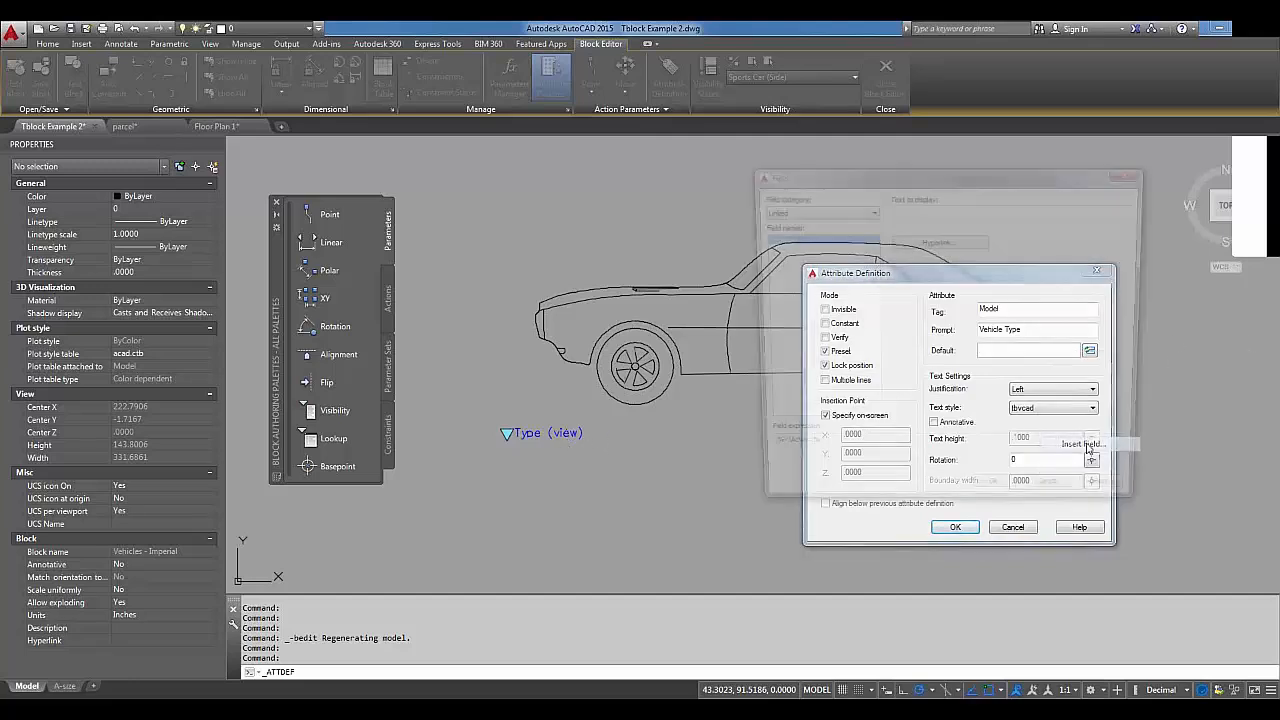
click(825, 210)
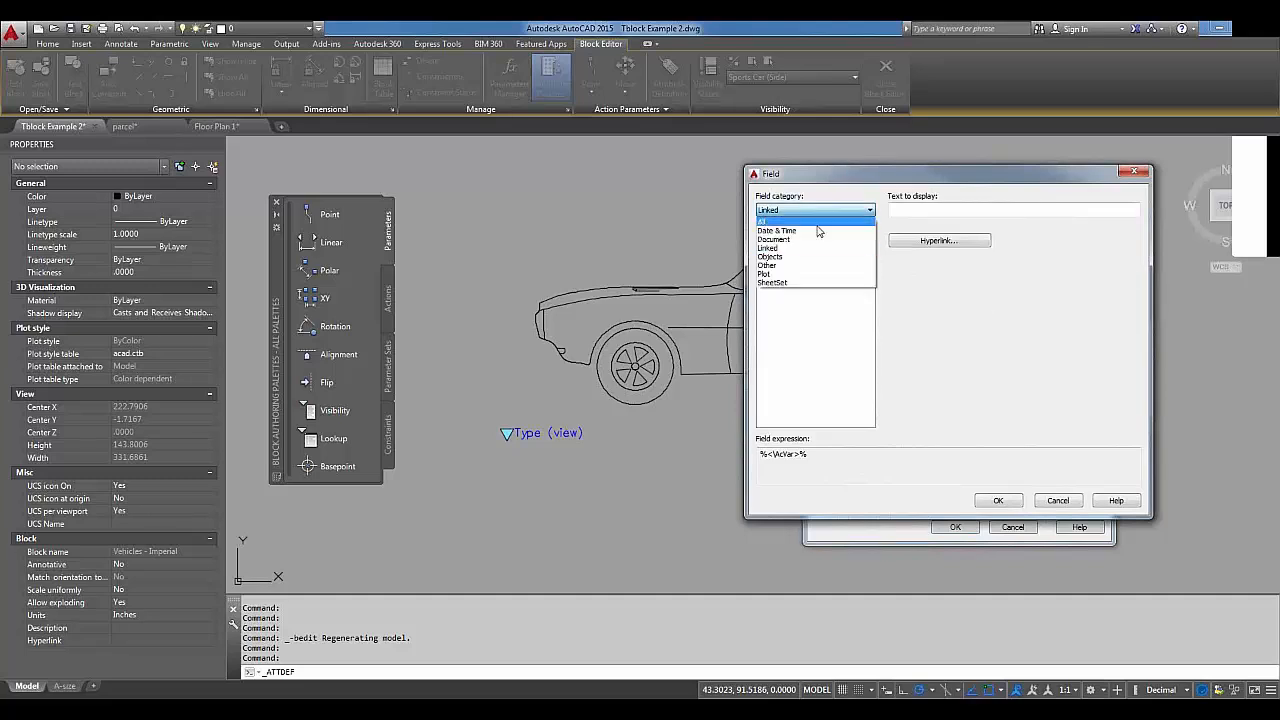
click(790, 258)
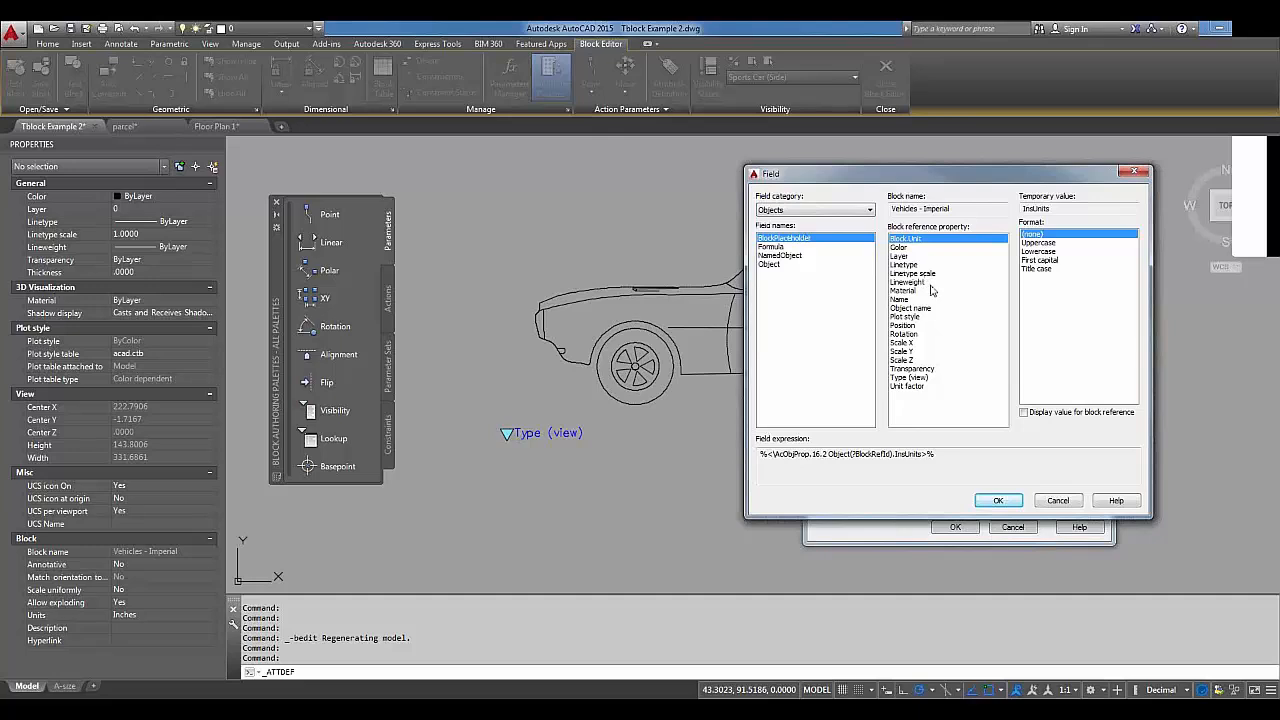
click(916, 378)
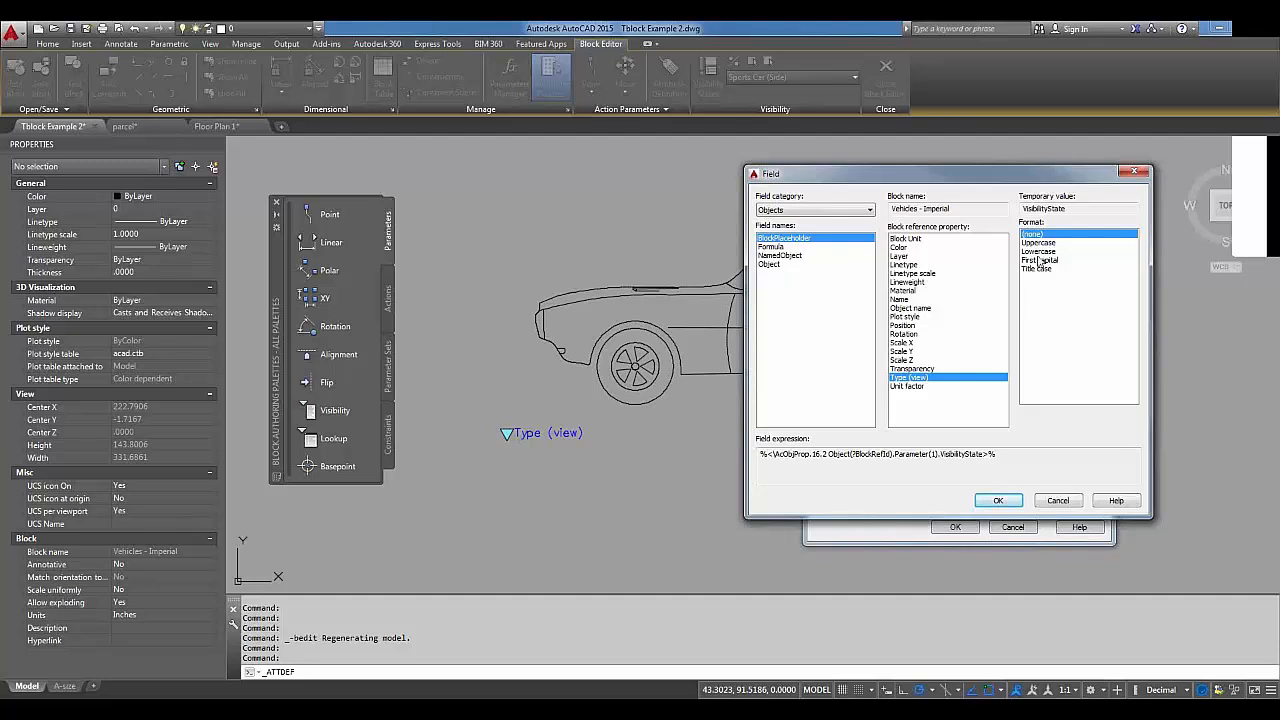
click(1038, 269)
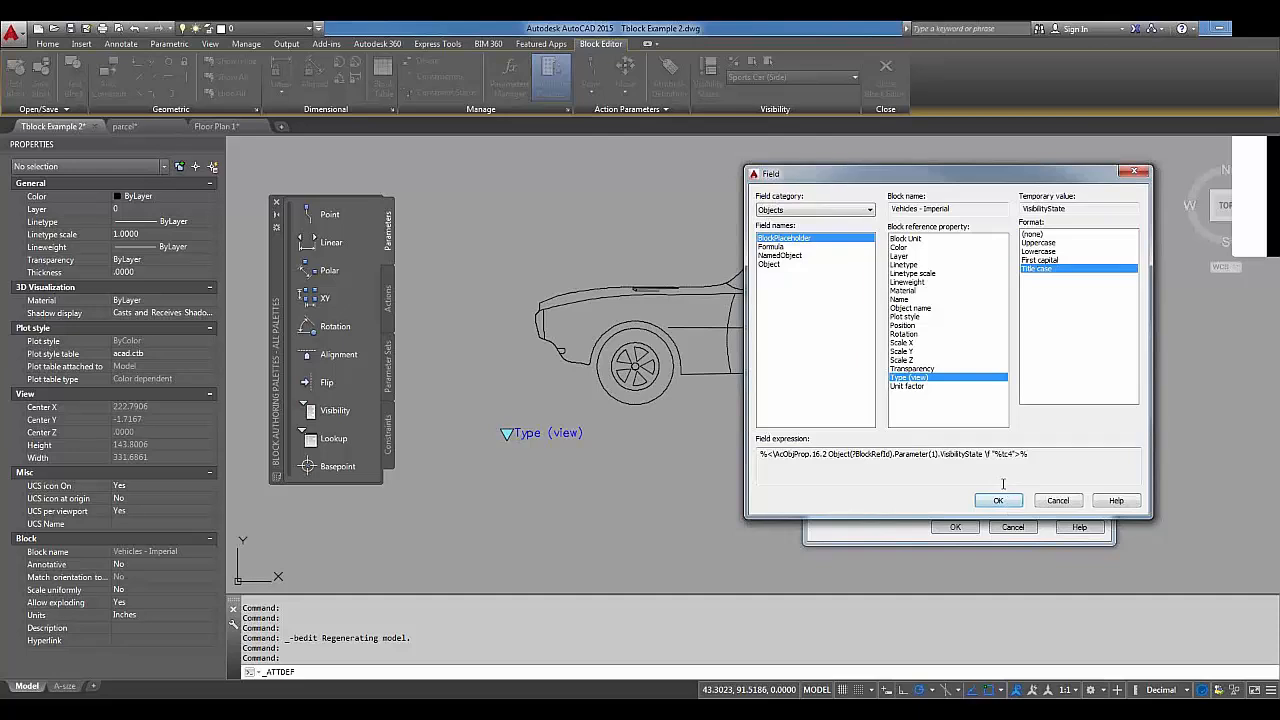
click(1003, 502)
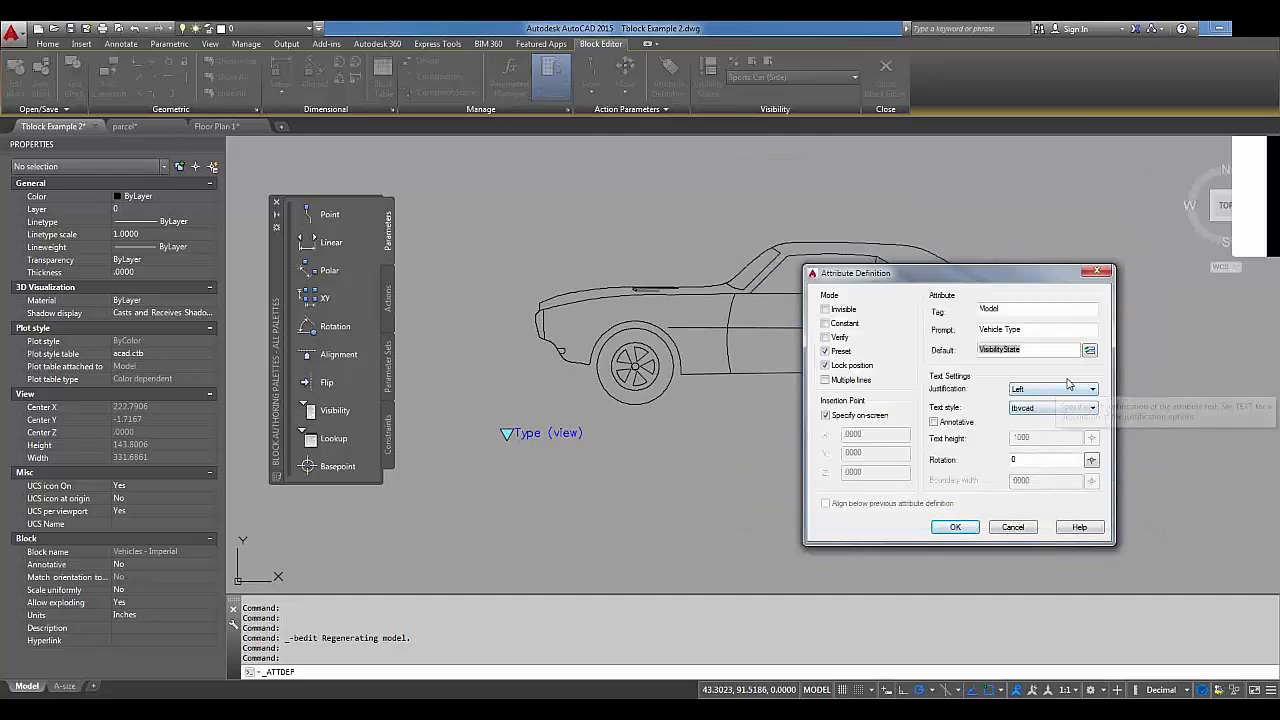
Give the attribute Middle center justification, vcad text style and height 2, and confirm it.
click(1063, 390)
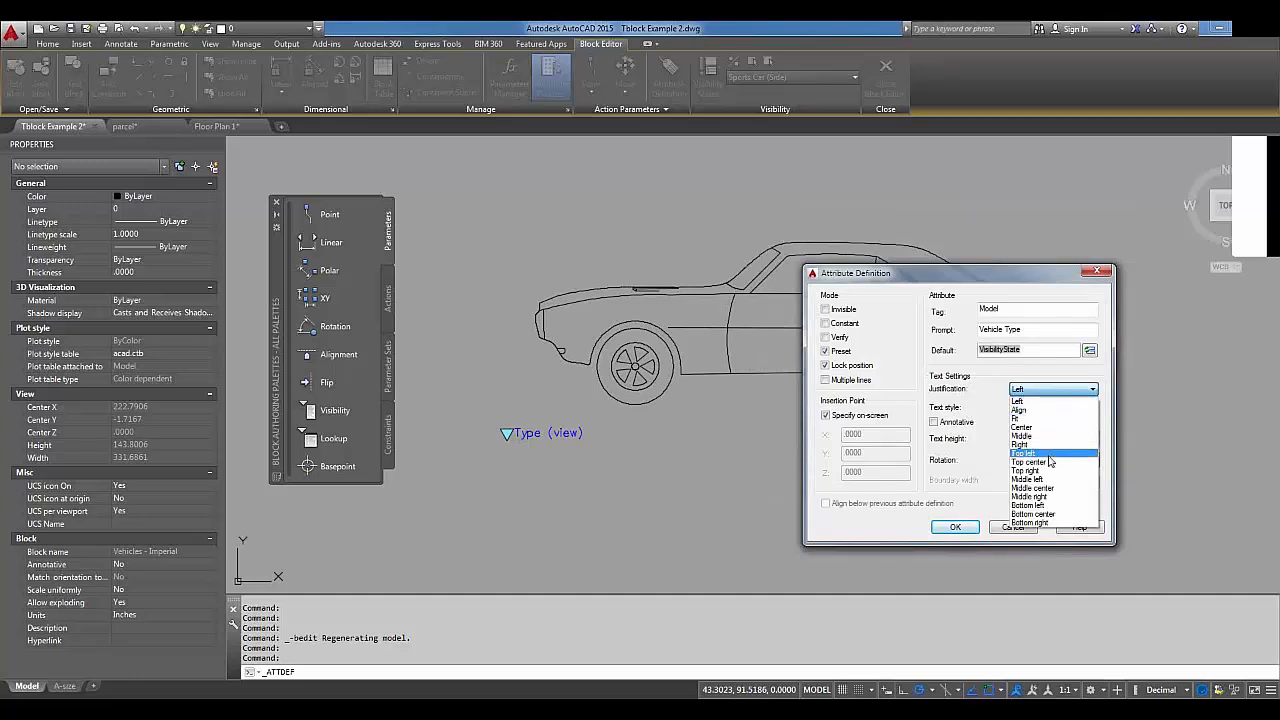
click(1042, 487)
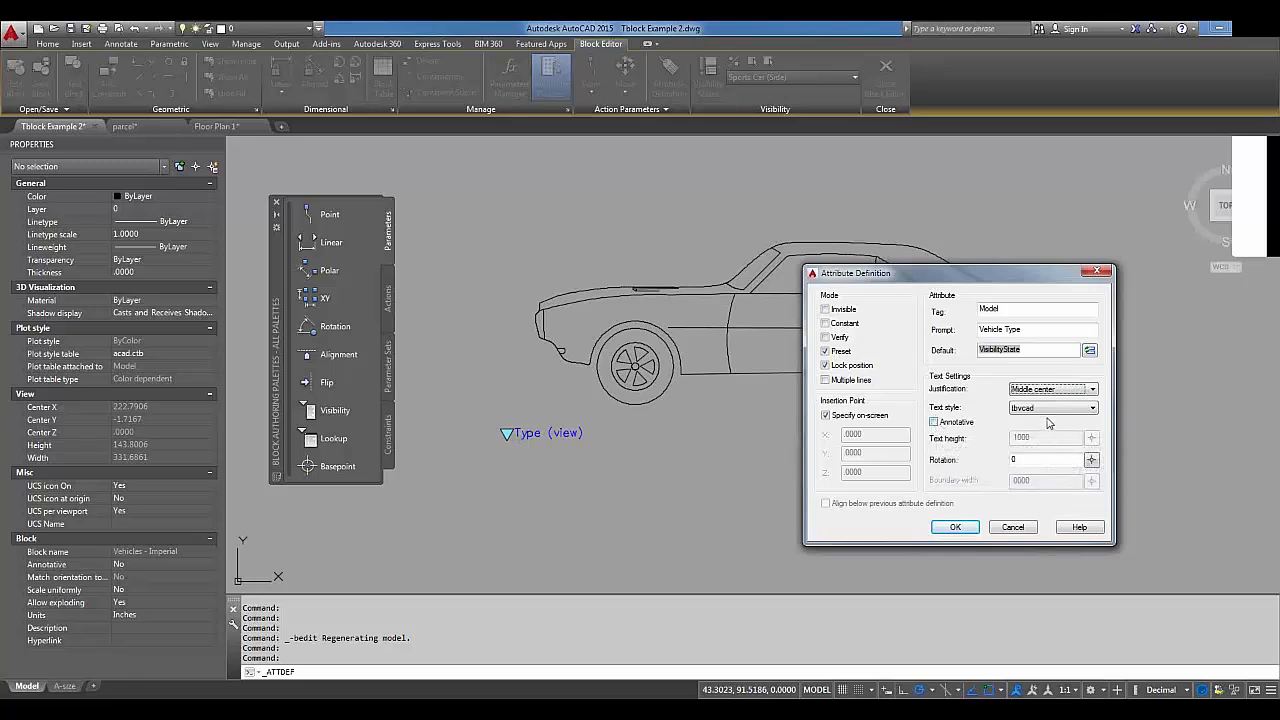
click(1060, 410)
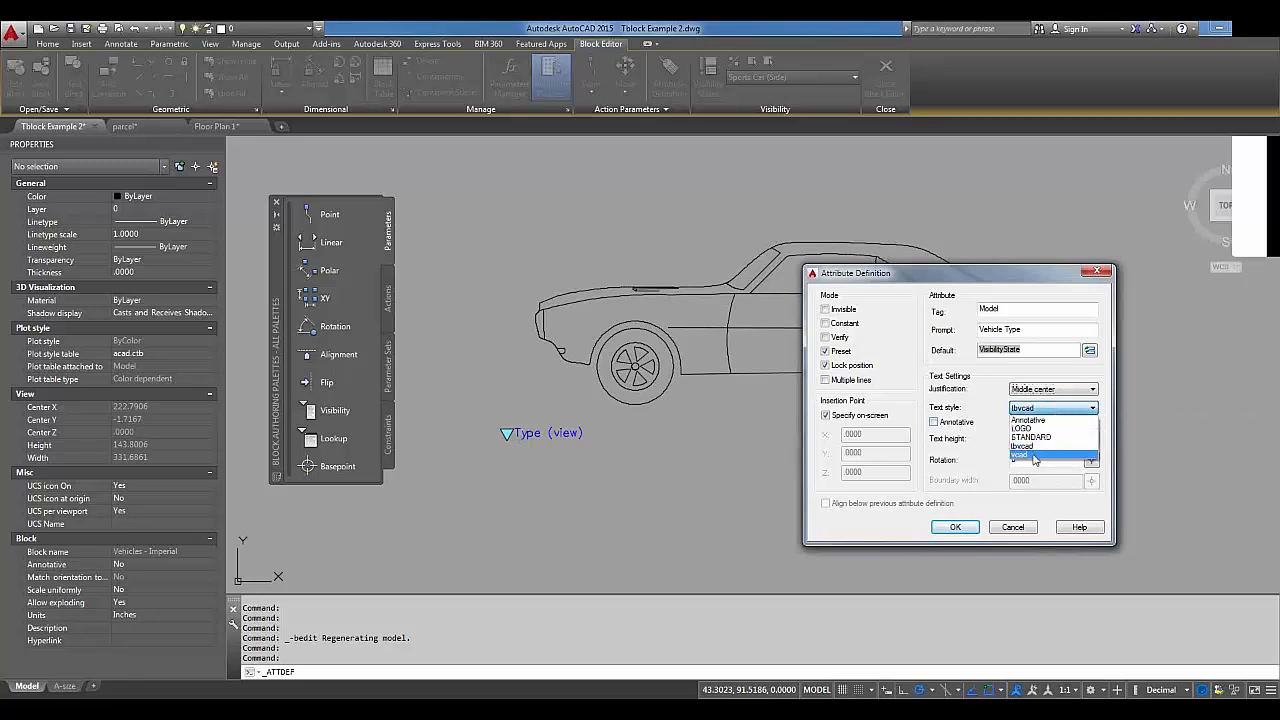
click(1035, 456)
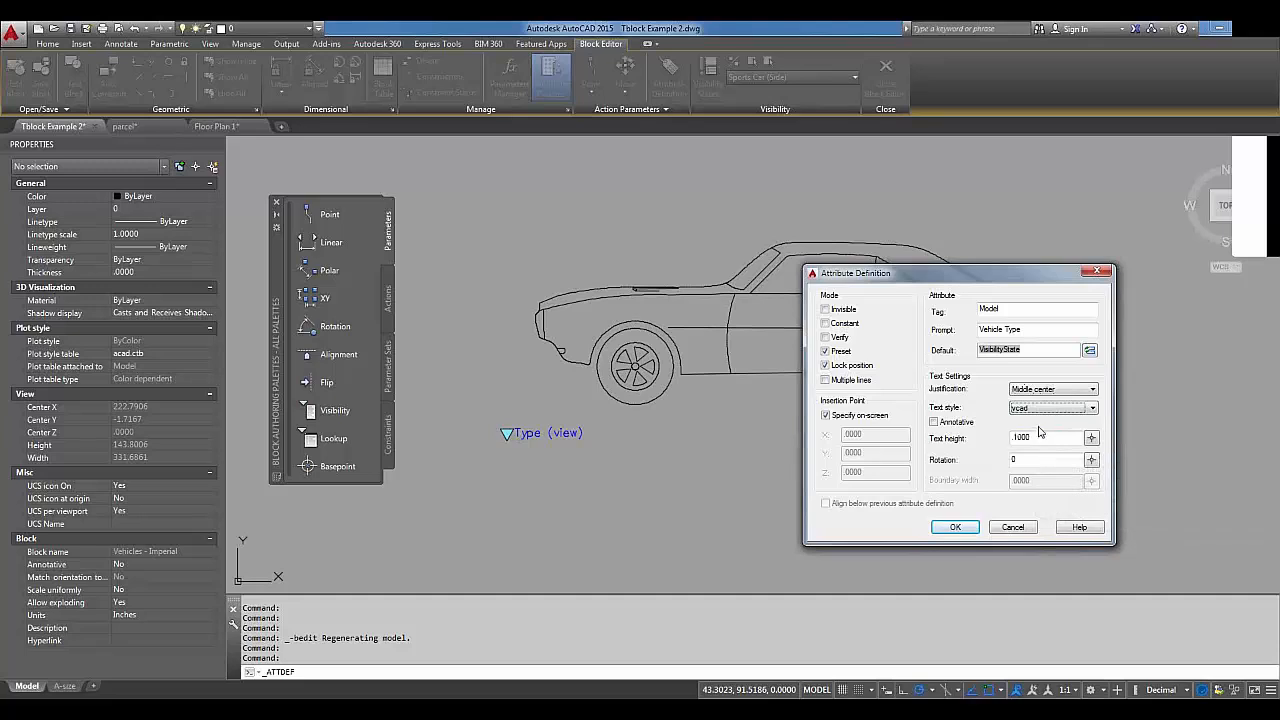
drag(1039, 437, 970, 438)
text(2)
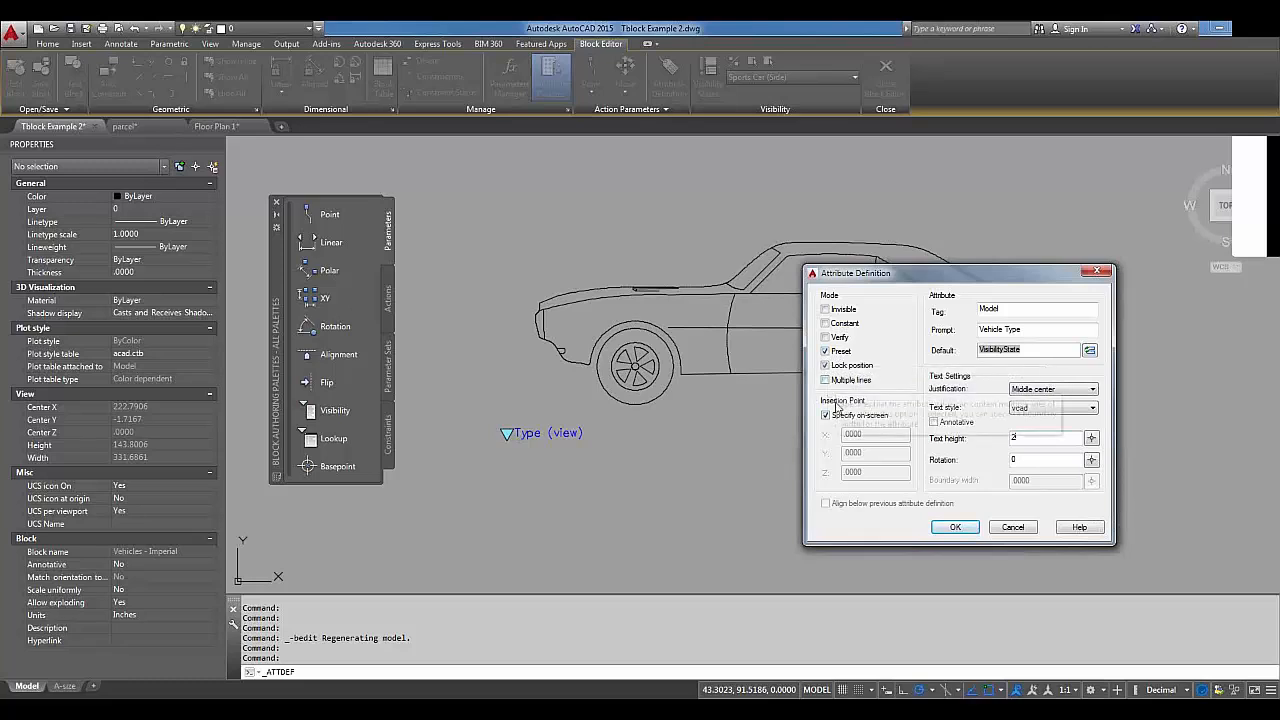
click(958, 529)
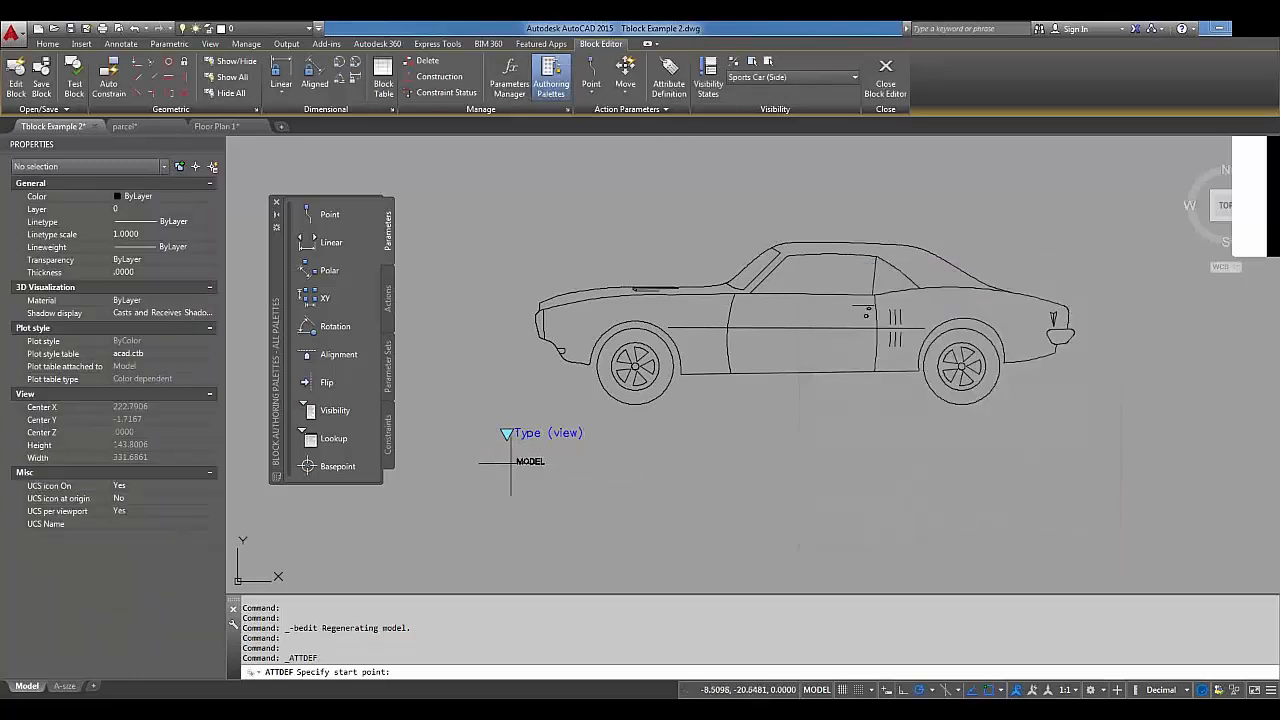
Place the MODEL attribute below the car, change its height to 4, and launch Test Block.
click(500, 469)
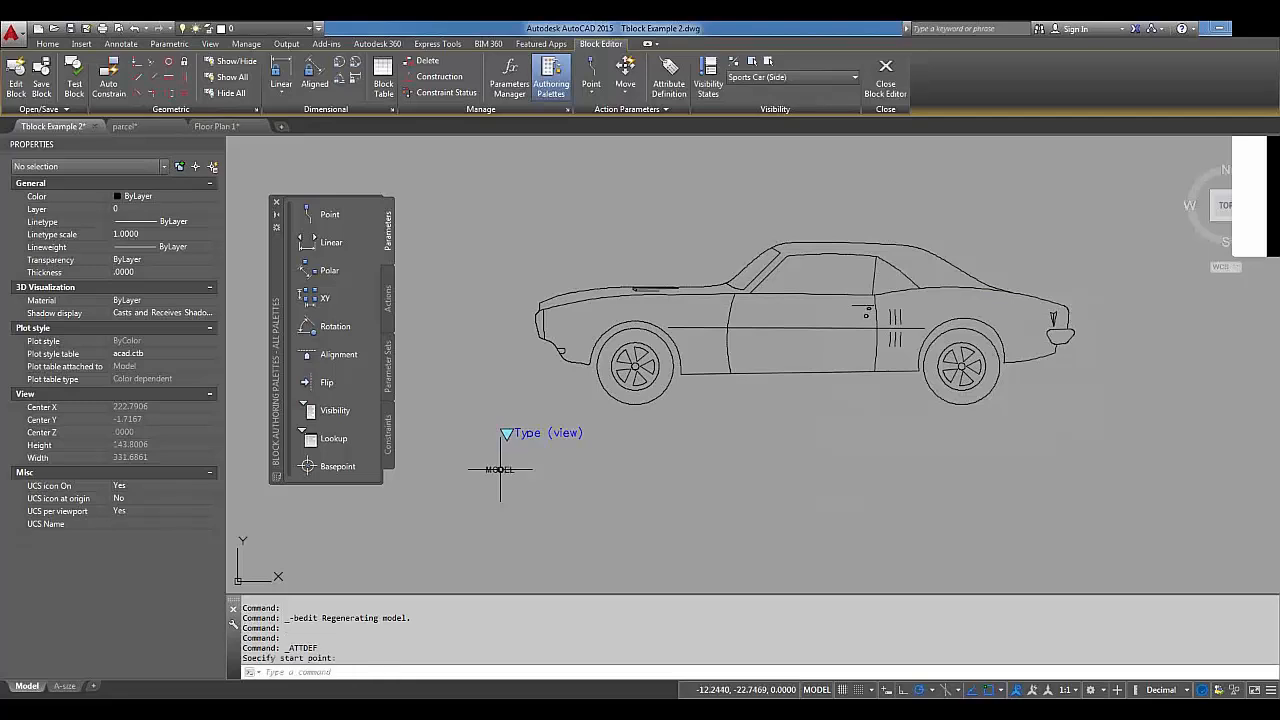
click(503, 470)
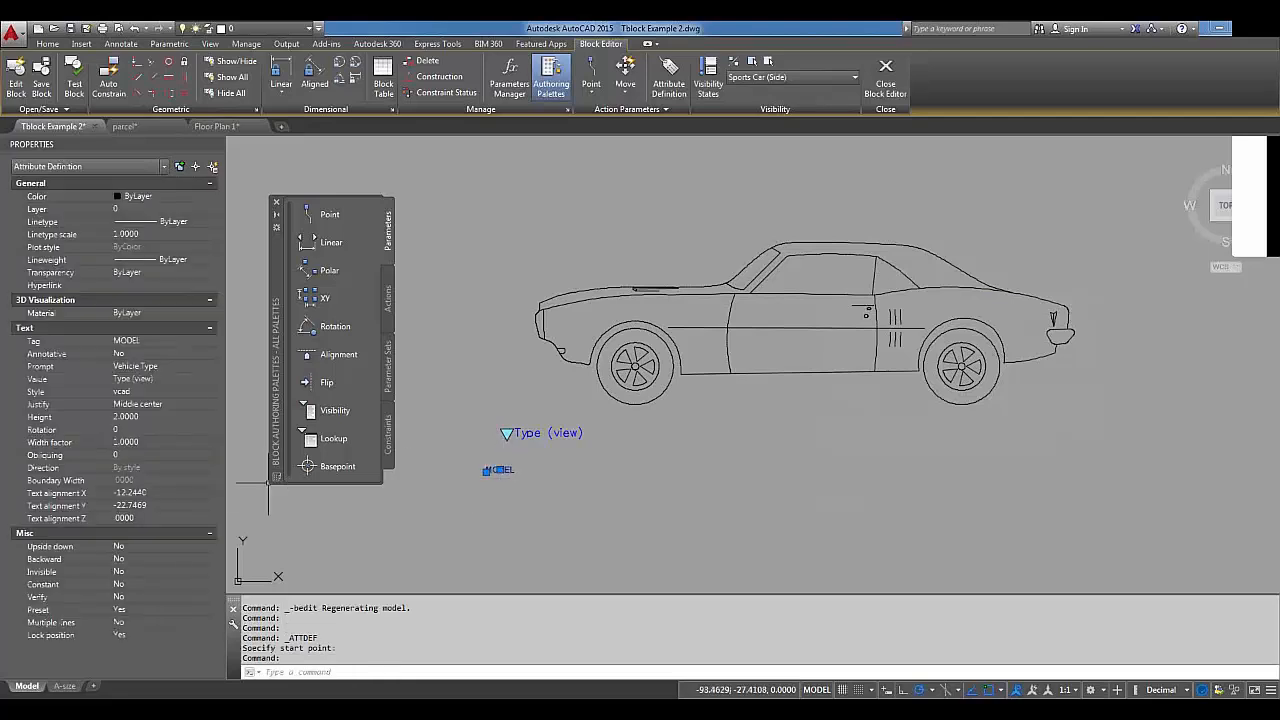
click(134, 418)
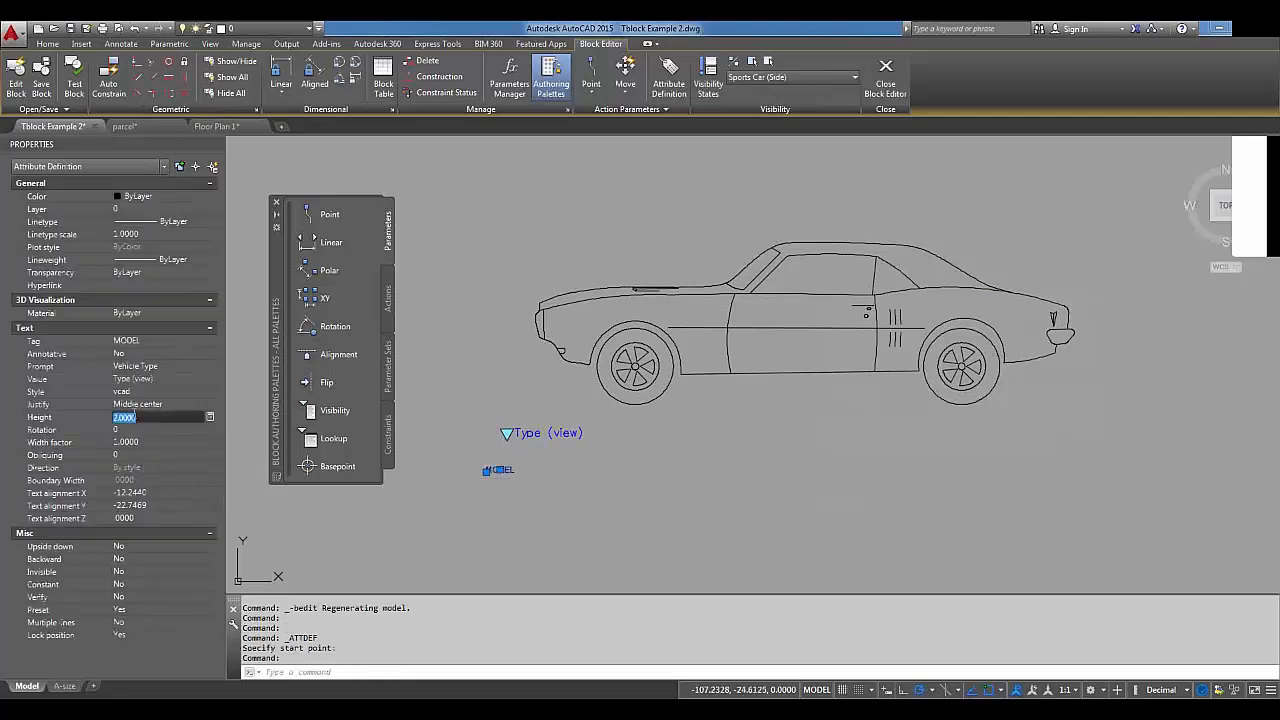
text(4)
key(Tab)
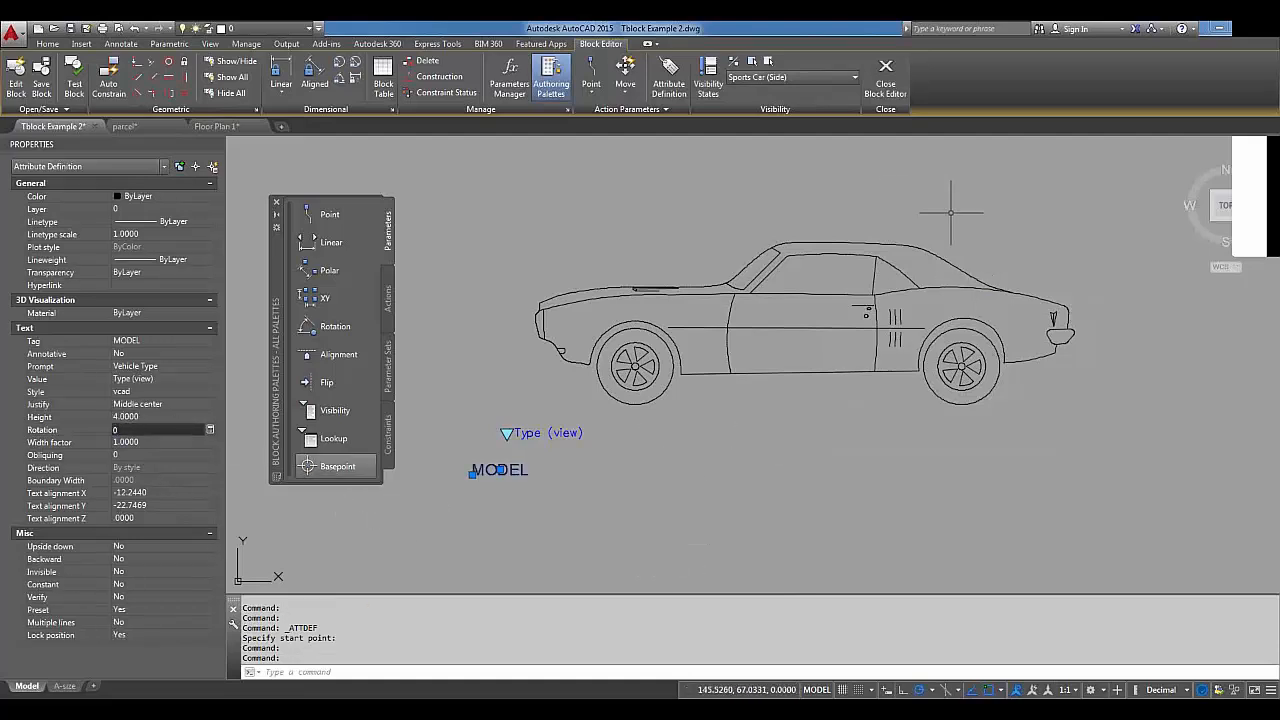
click(81, 88)
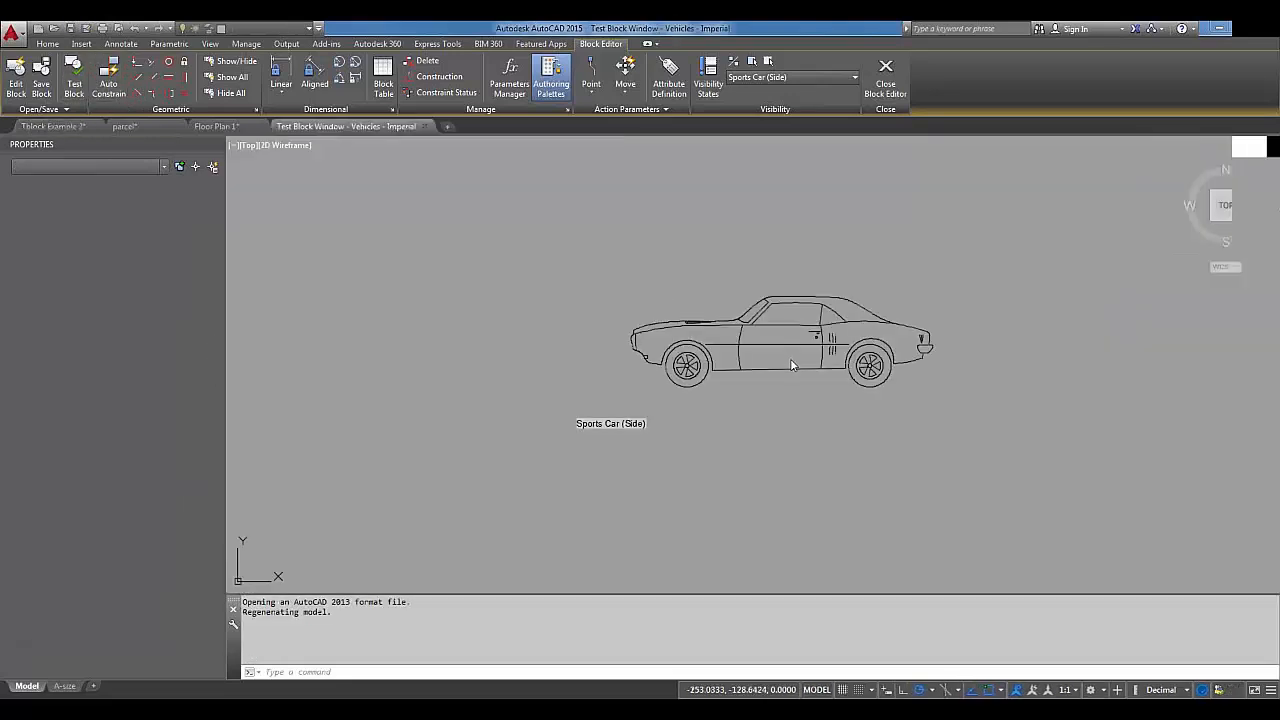
Switch the test car to Sports Car (Rear), regenerate with REGENALL, and close the test window.
click(762, 333)
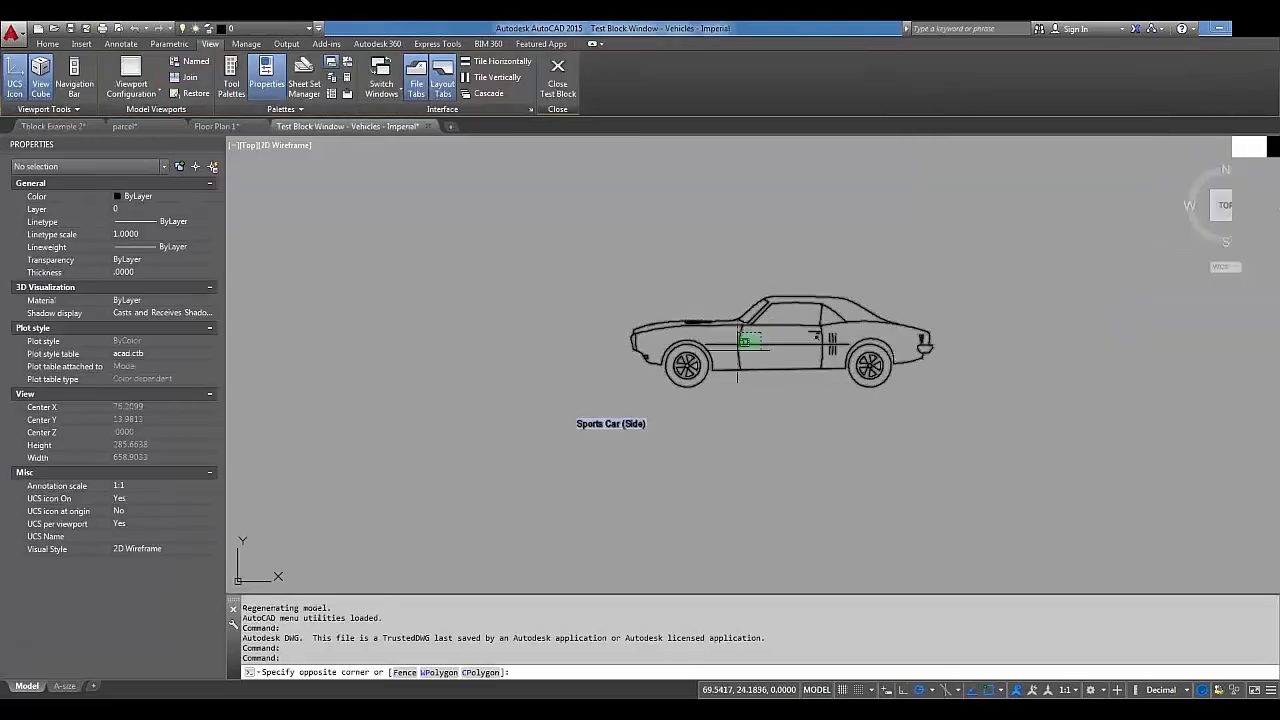
click(733, 345)
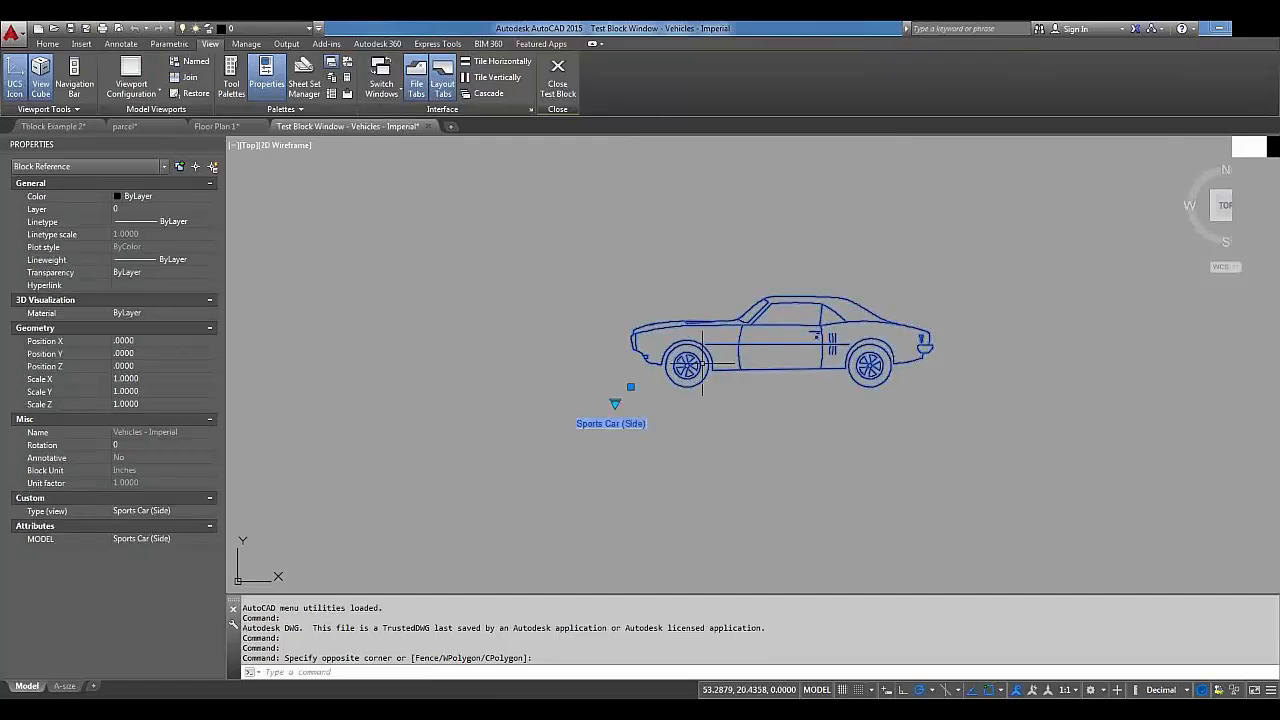
click(615, 402)
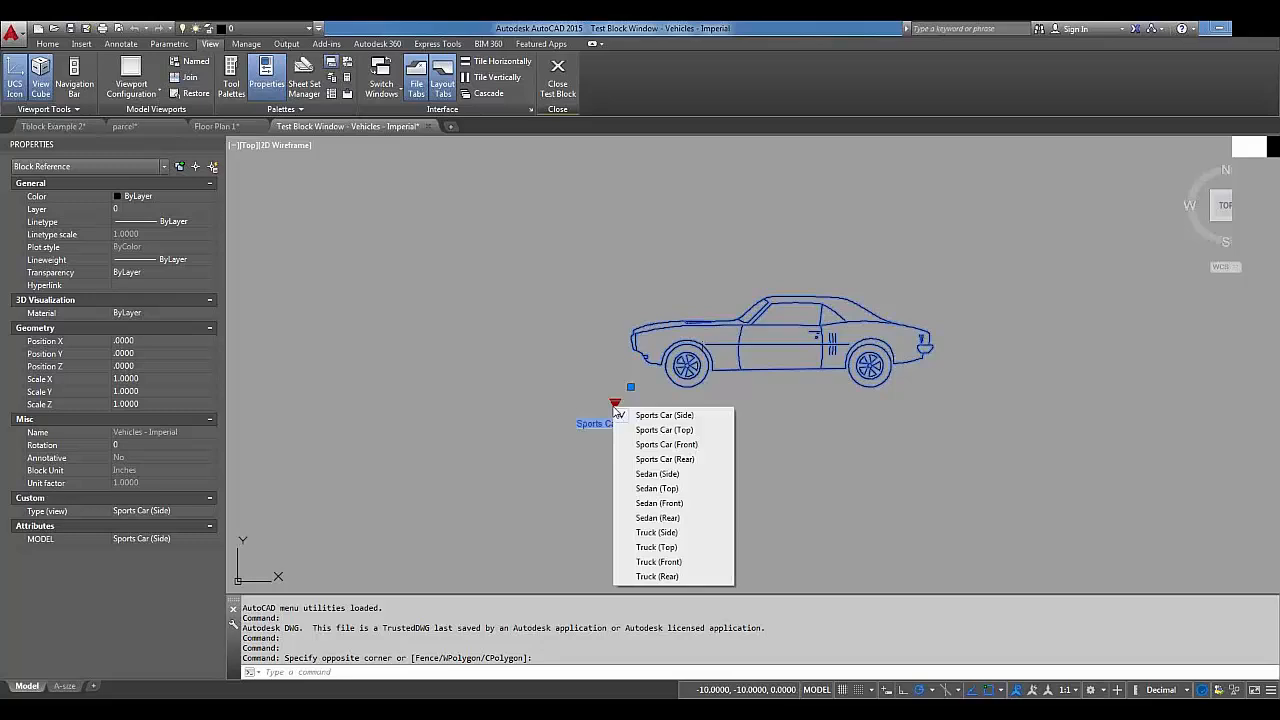
click(662, 460)
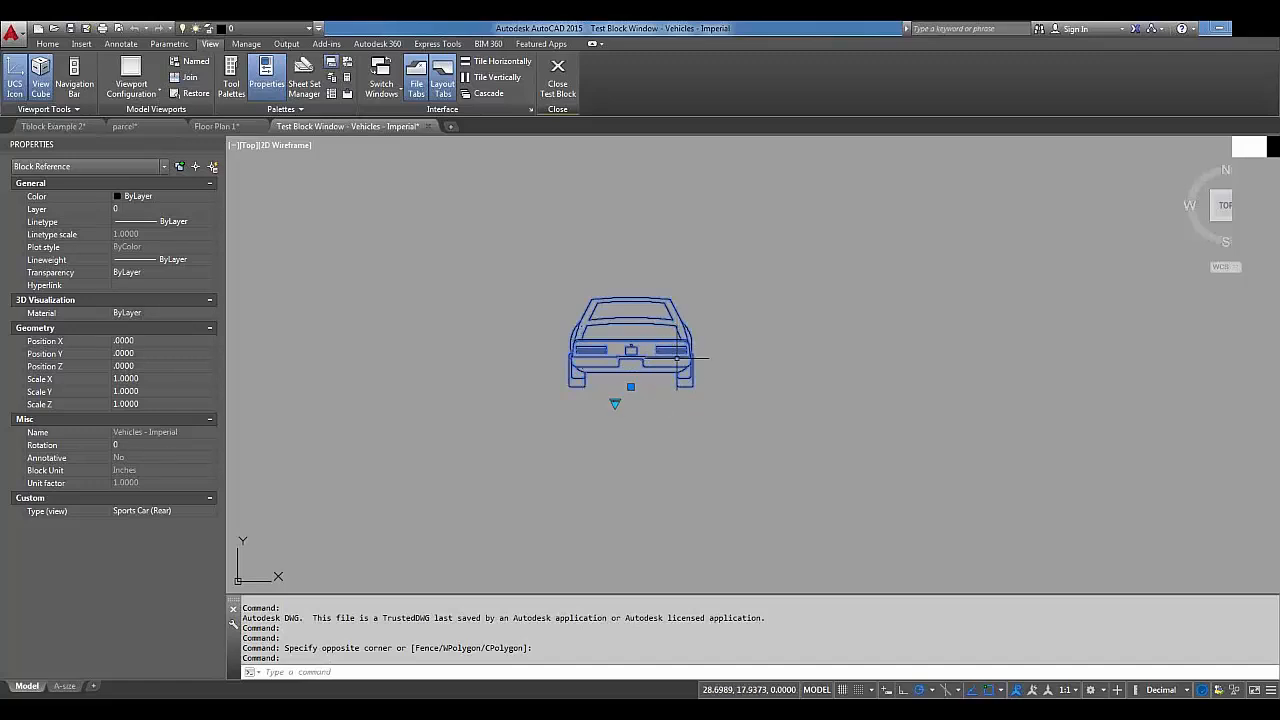
text(m)
text(a)
key(Return)
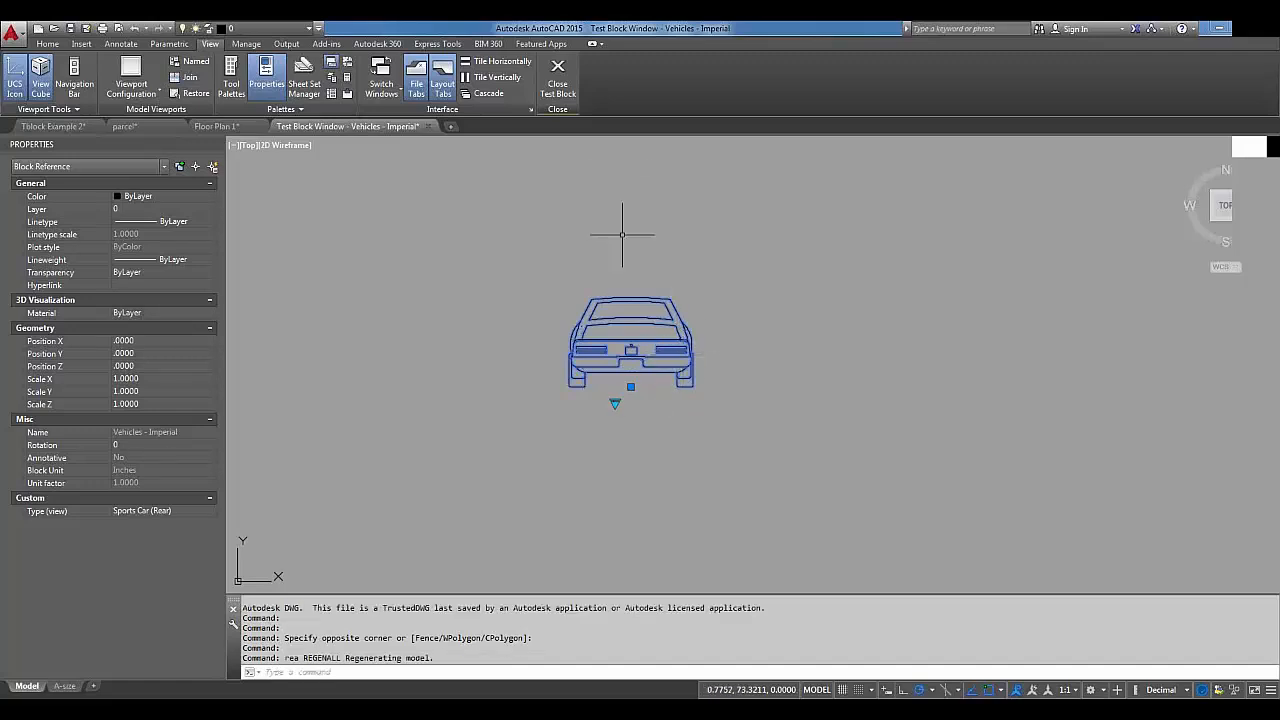
click(559, 80)
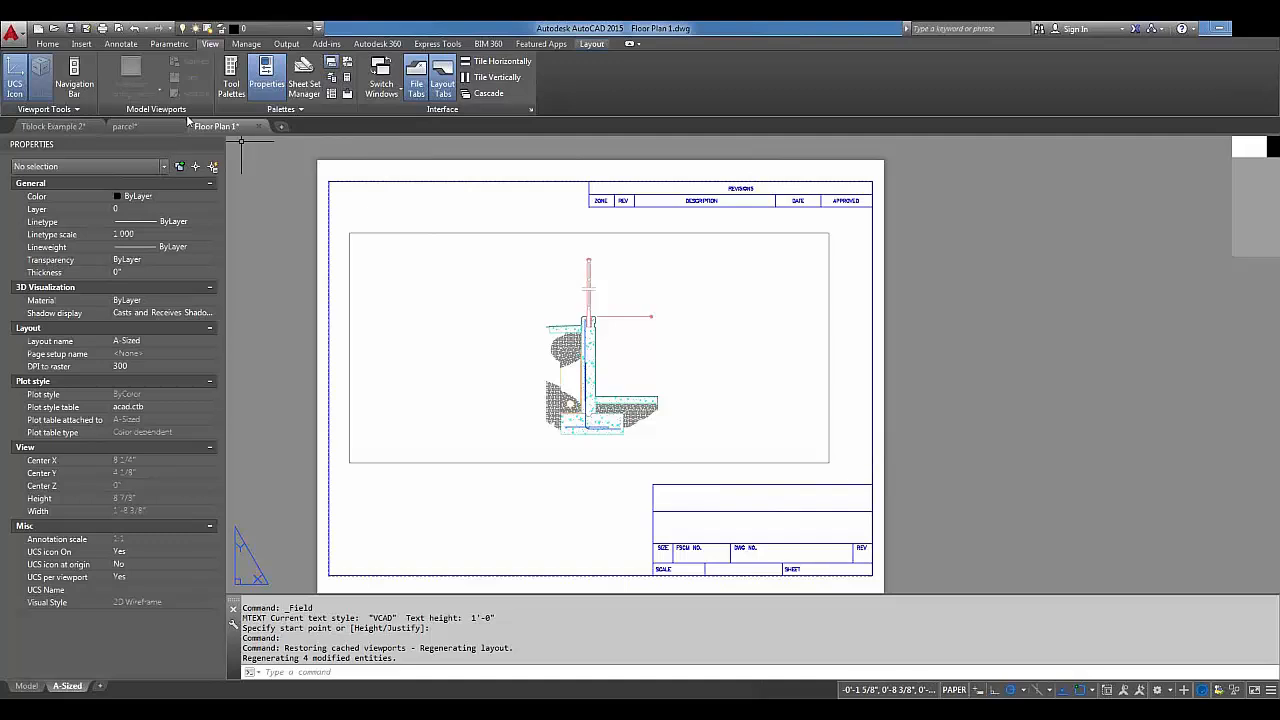
In Tblock Example 2's Block Editor, toggle Visibility Mode to reveal other states' geometry, then hide it again.
click(80, 126)
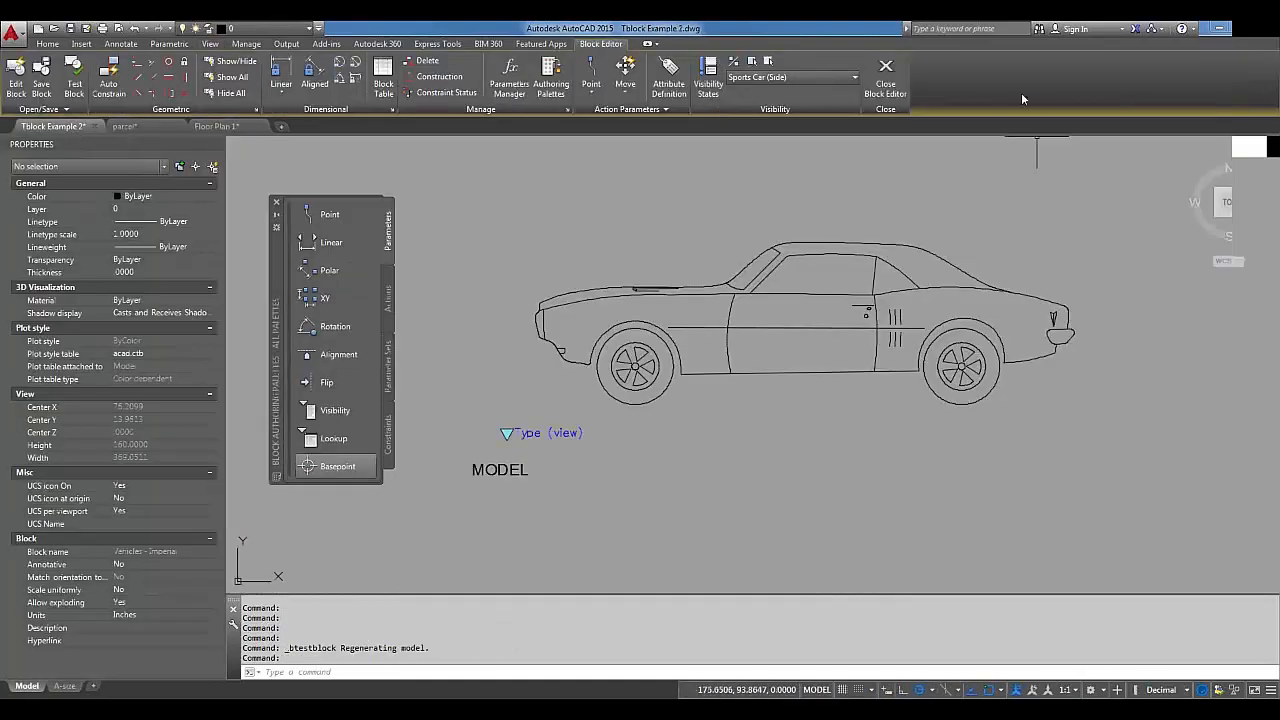
click(517, 469)
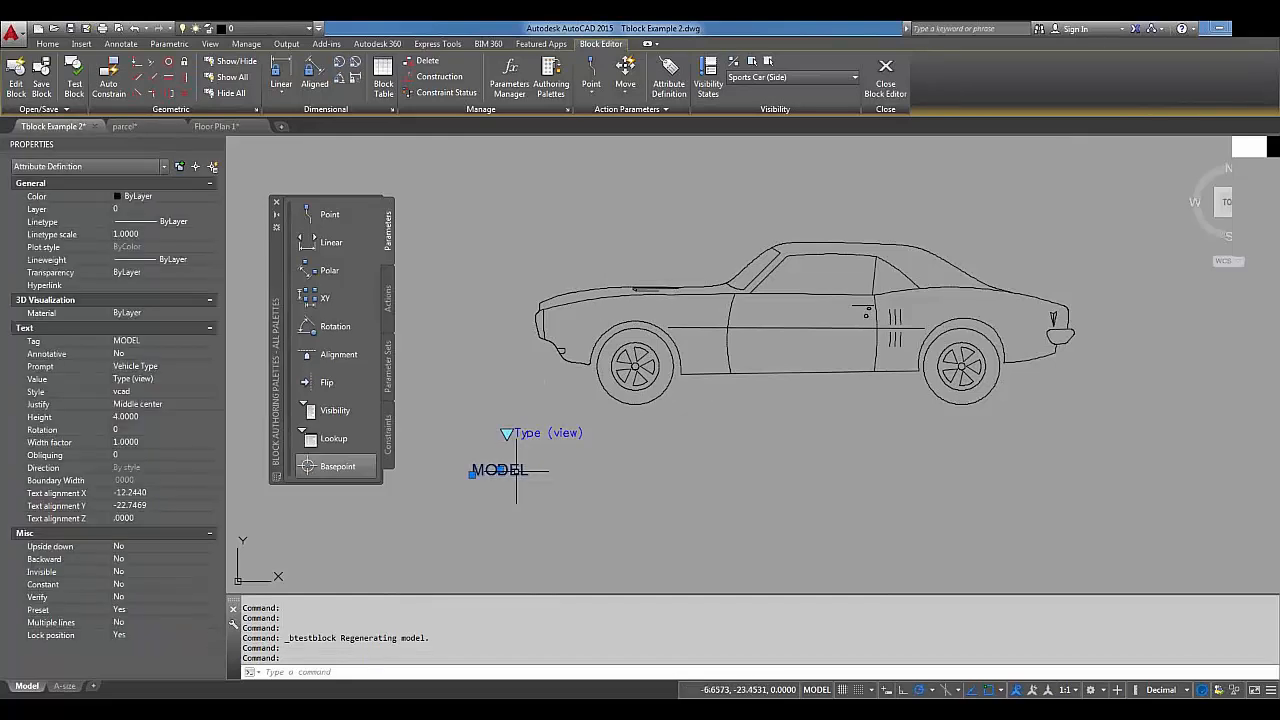
click(712, 78)
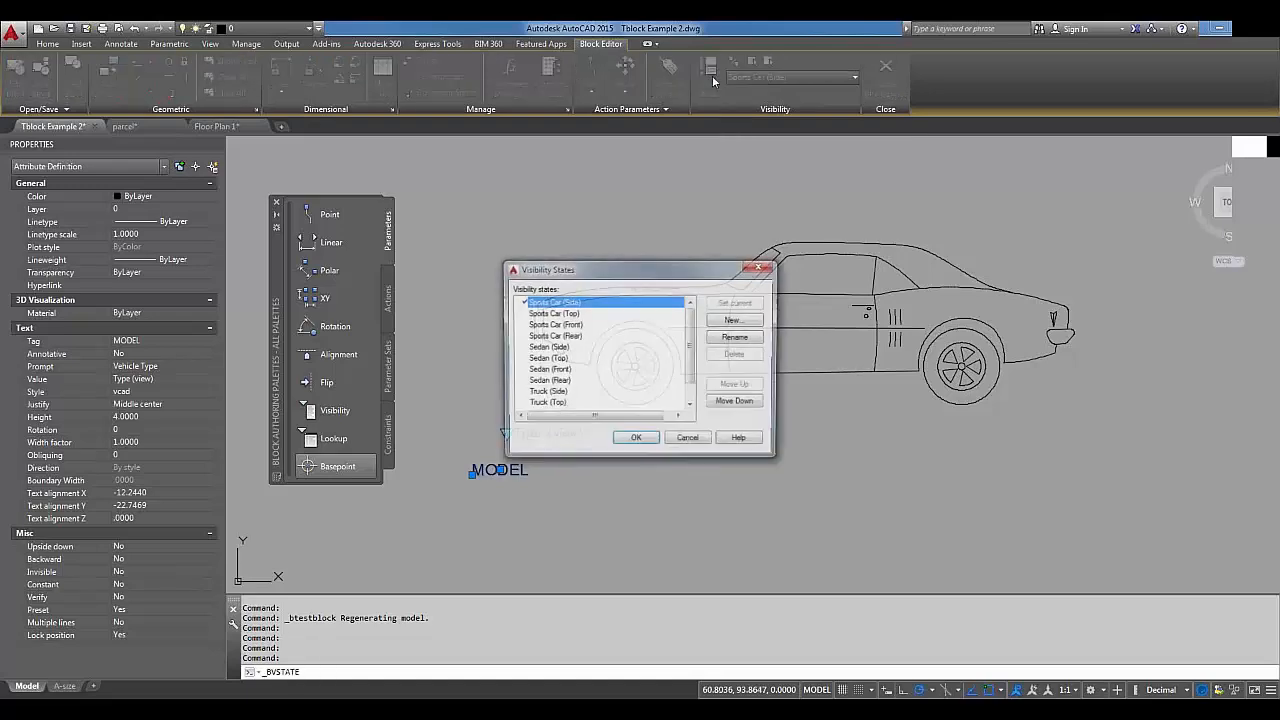
click(760, 266)
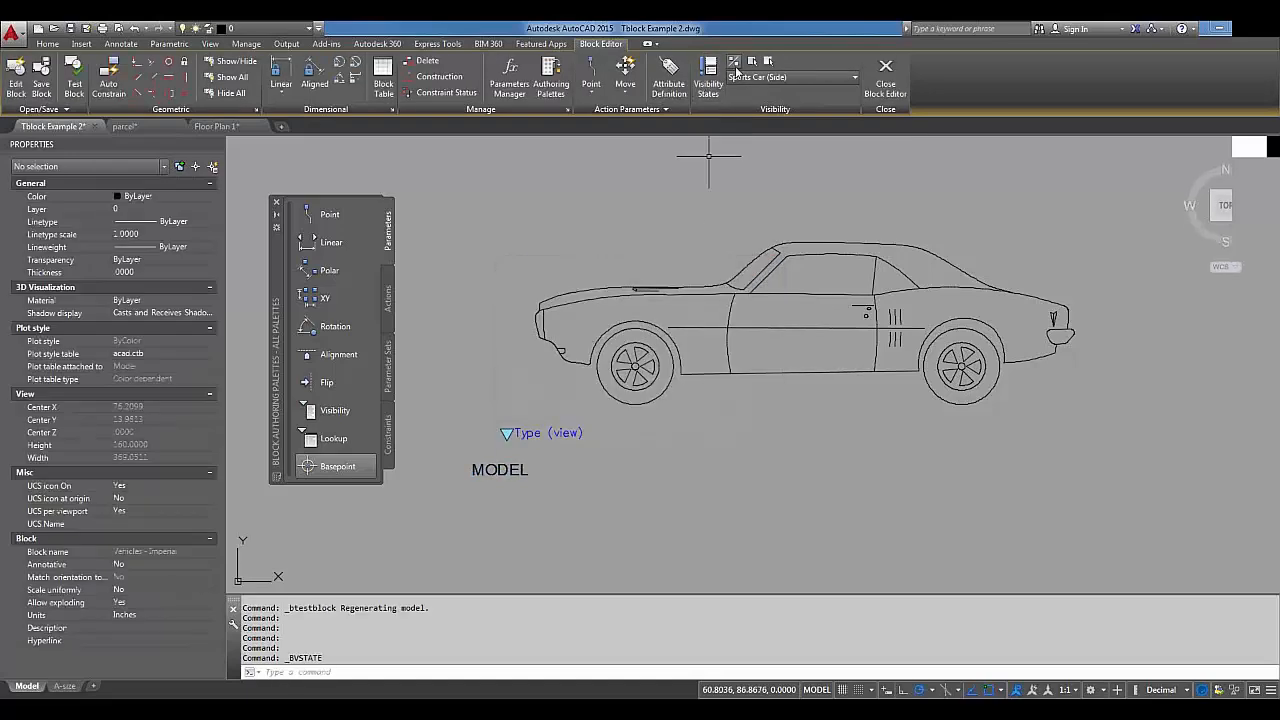
click(735, 64)
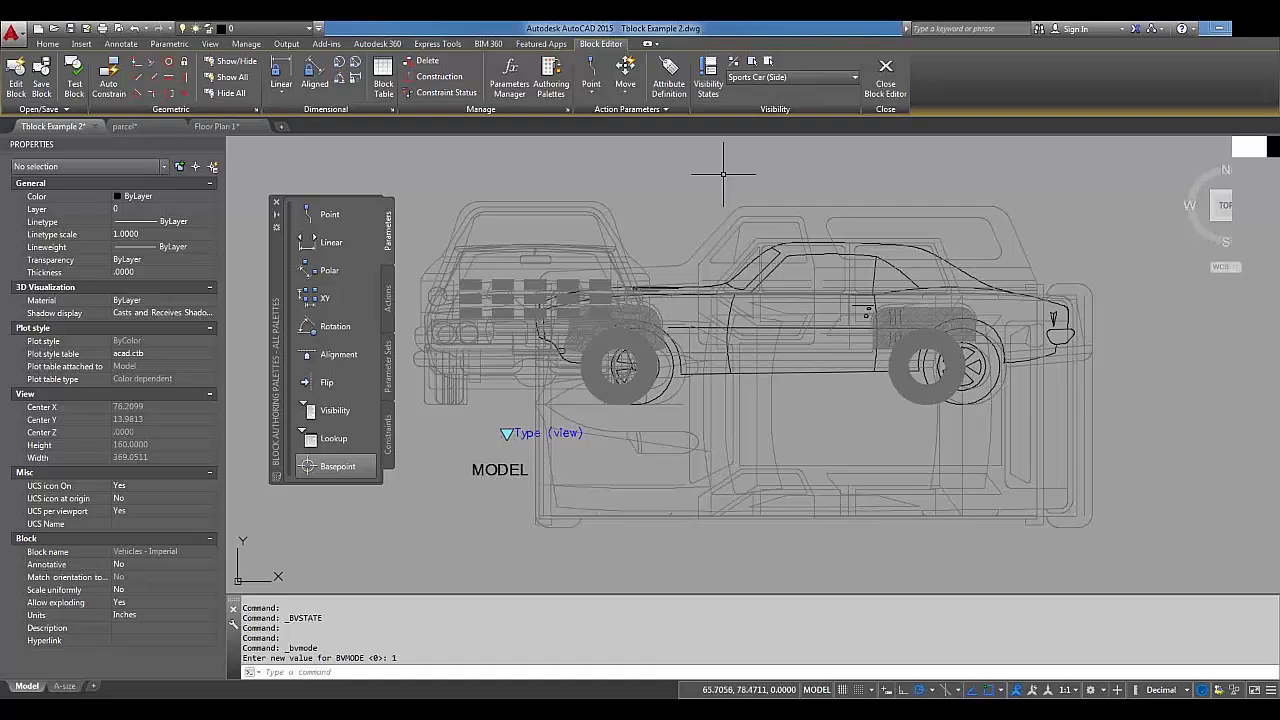
click(710, 78)
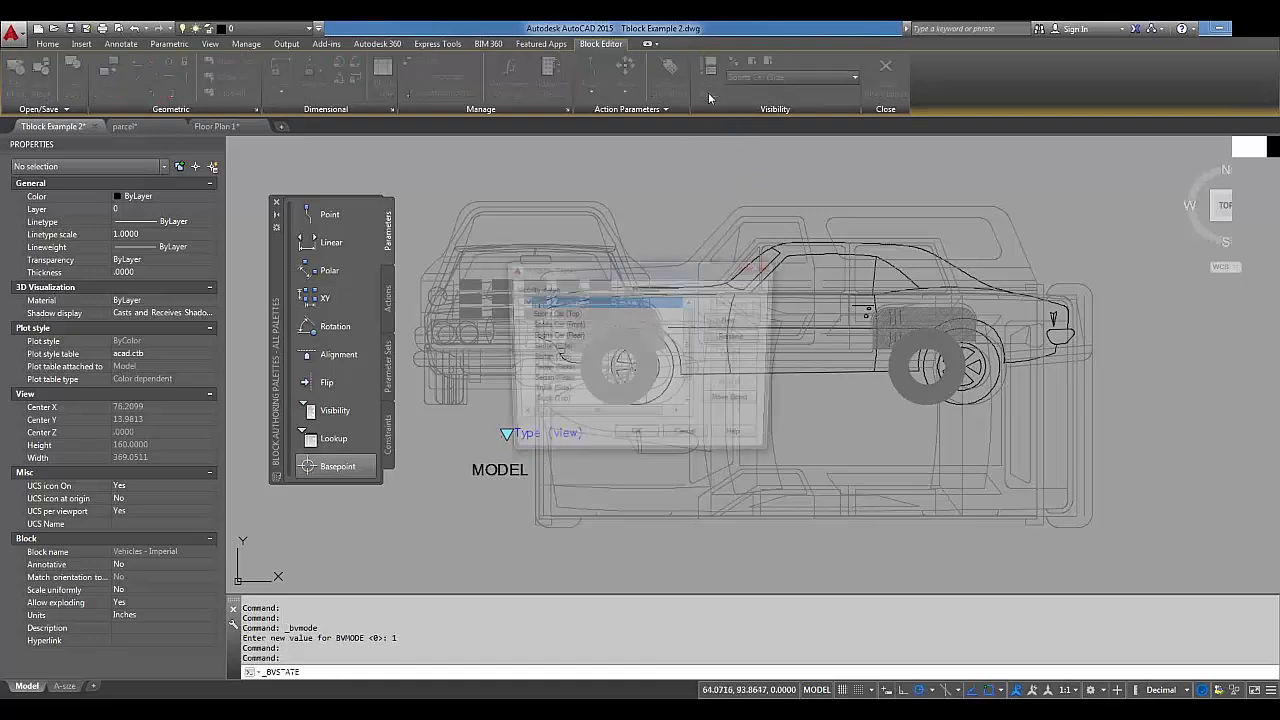
click(761, 267)
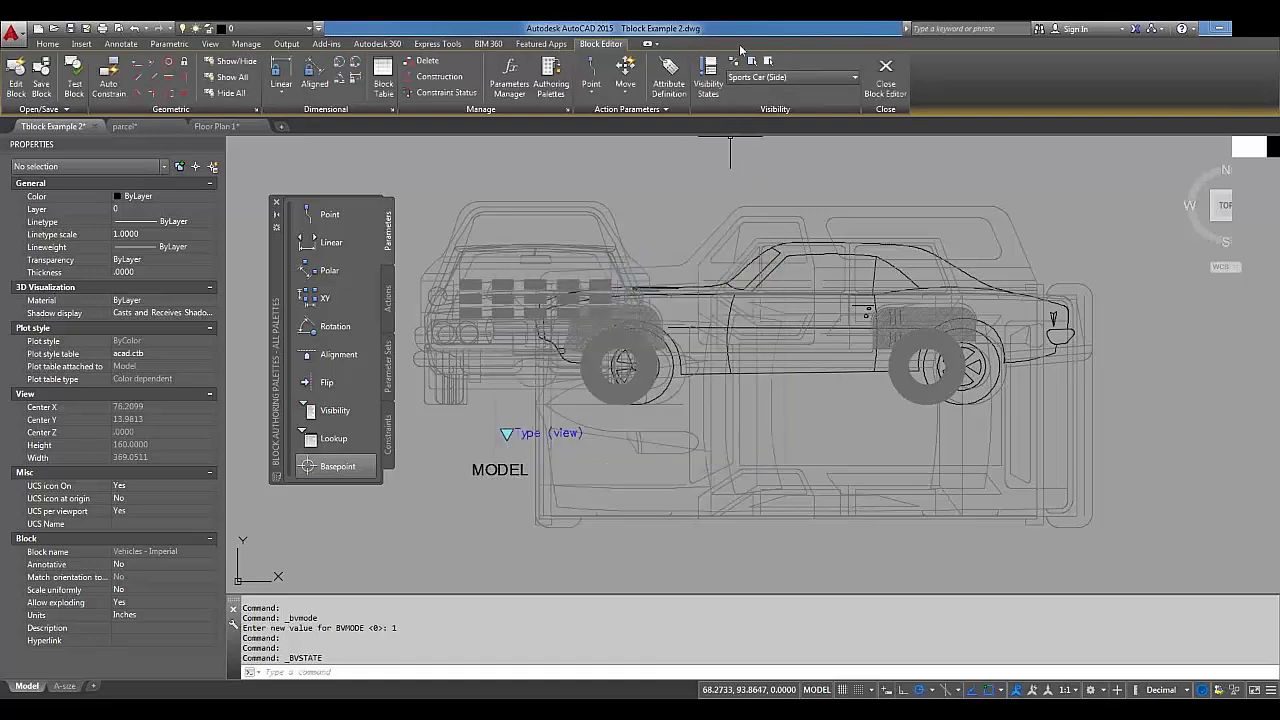
click(517, 470)
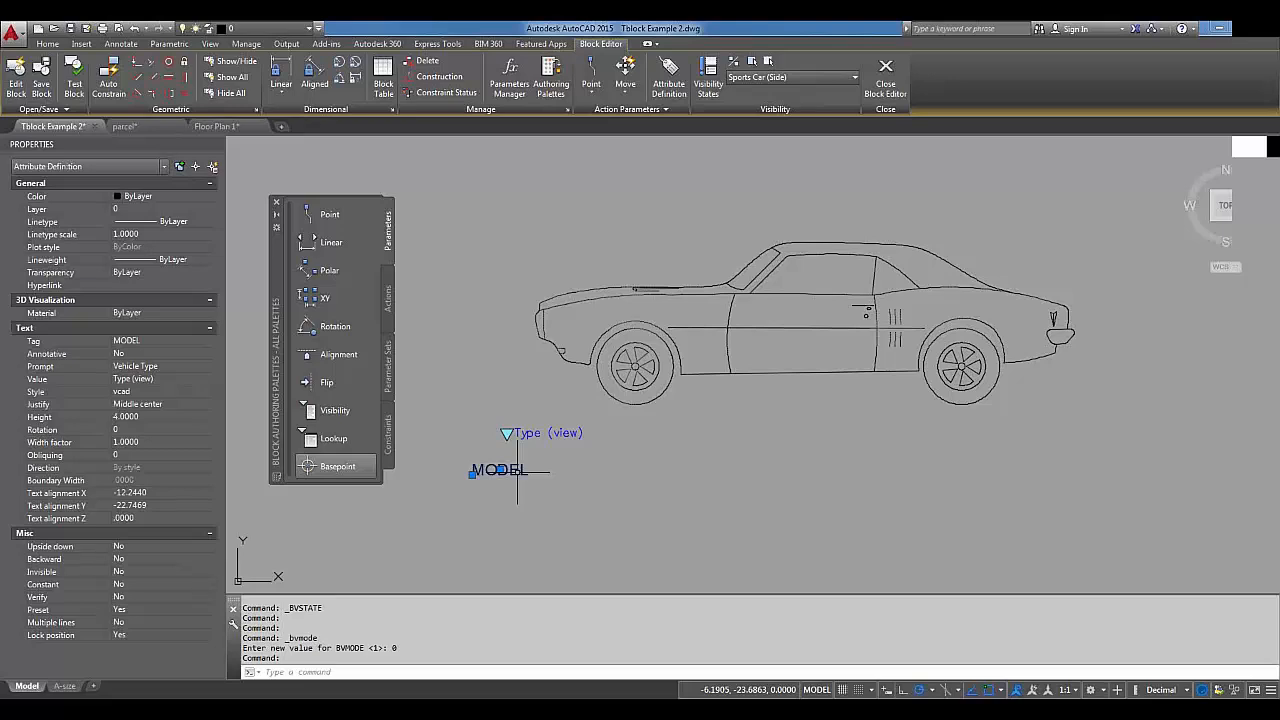
Use BVSHOW to make the MODEL attribute visible in All visibility states.
key(Escape)
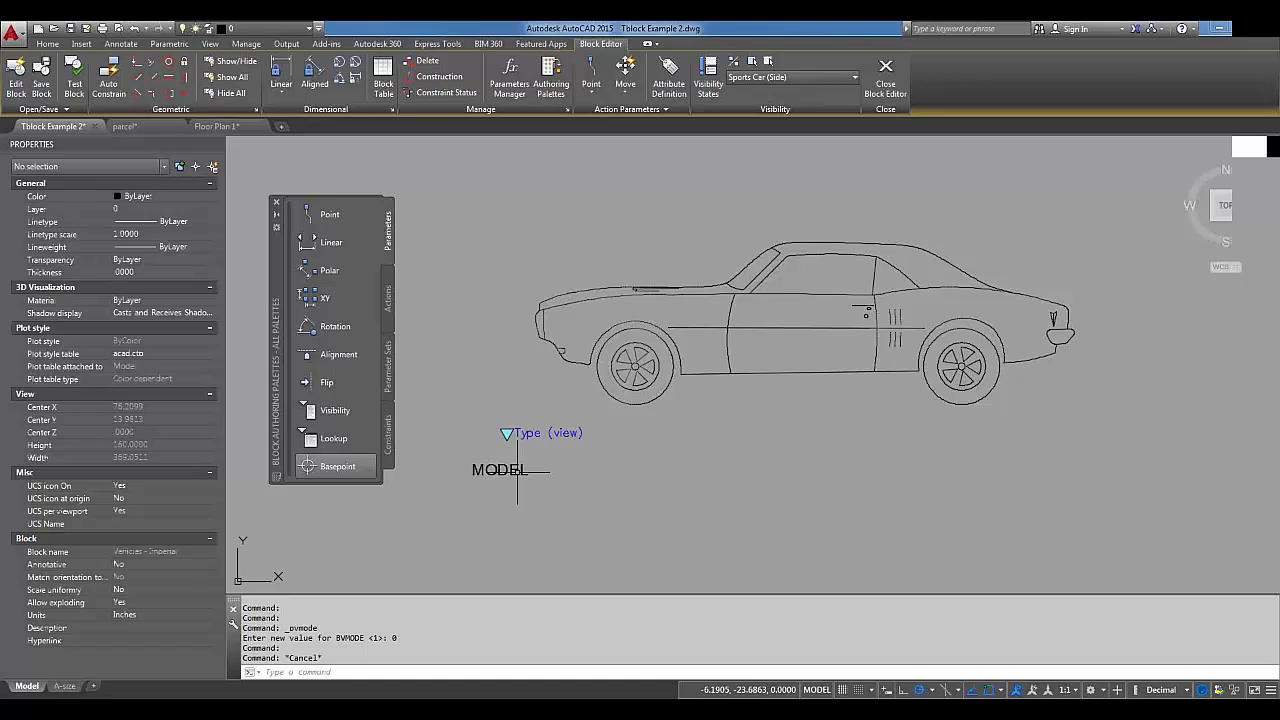
text(bv)
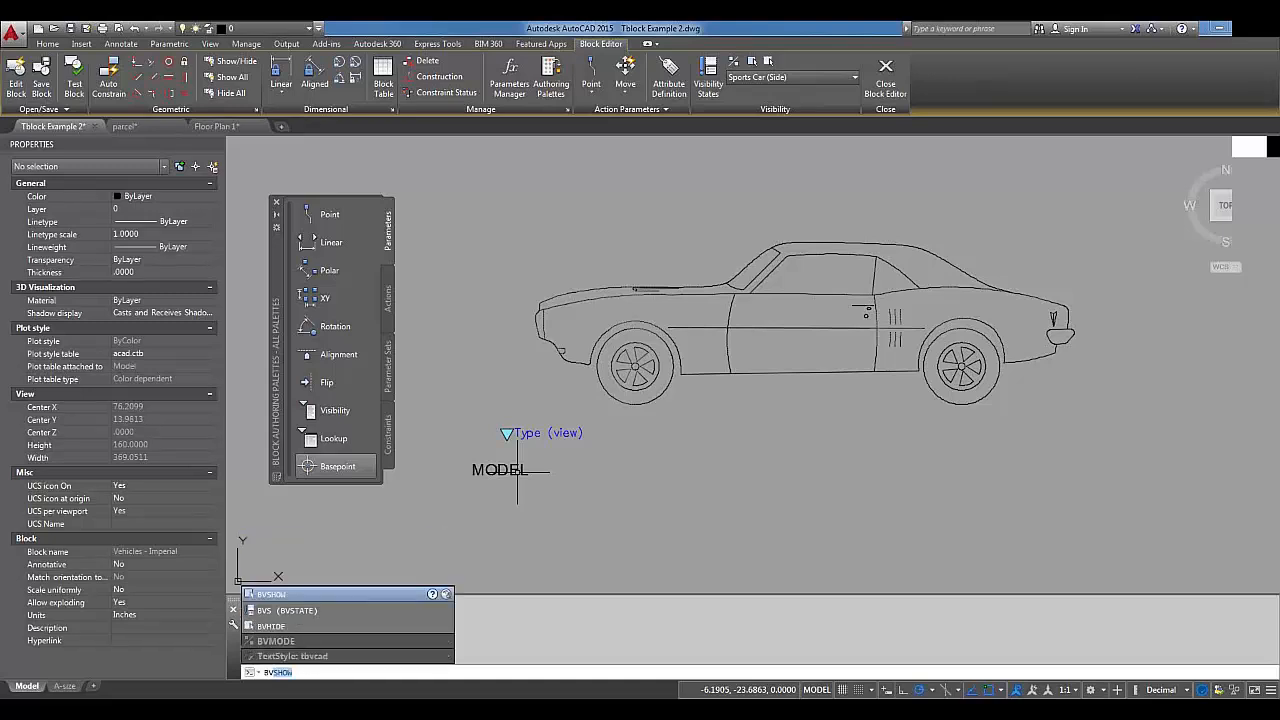
text(sh)
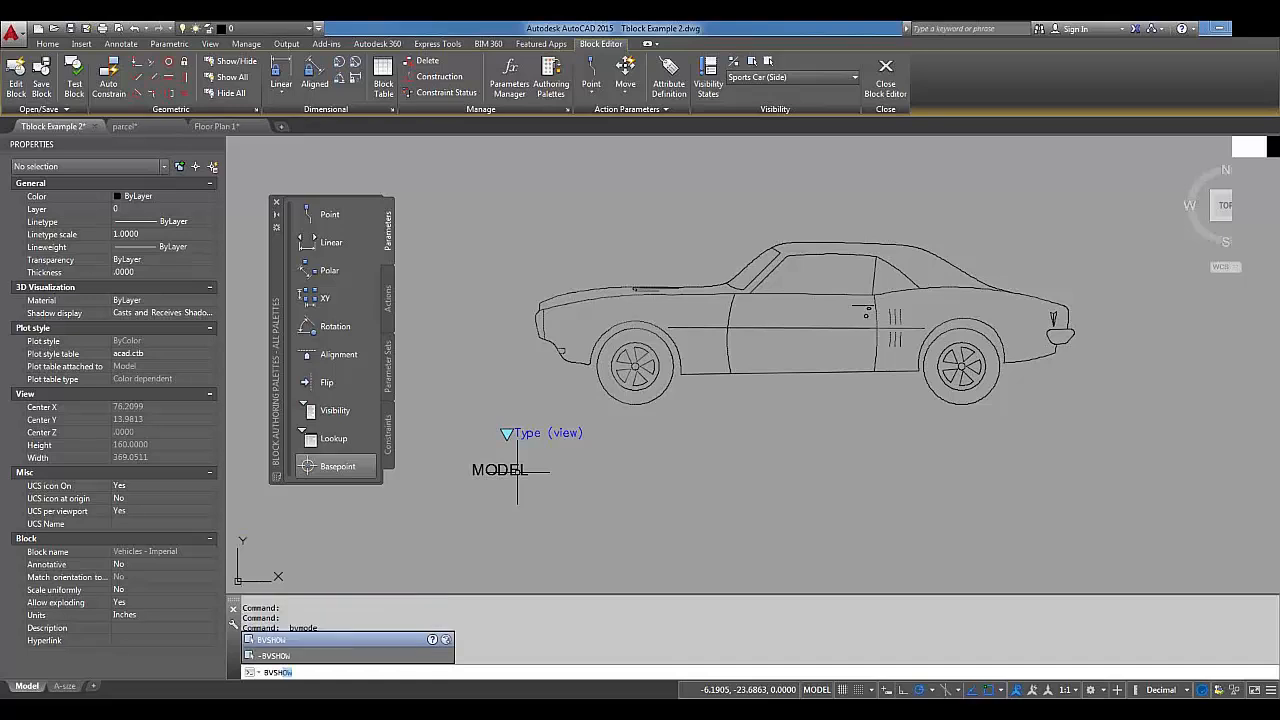
key(Return)
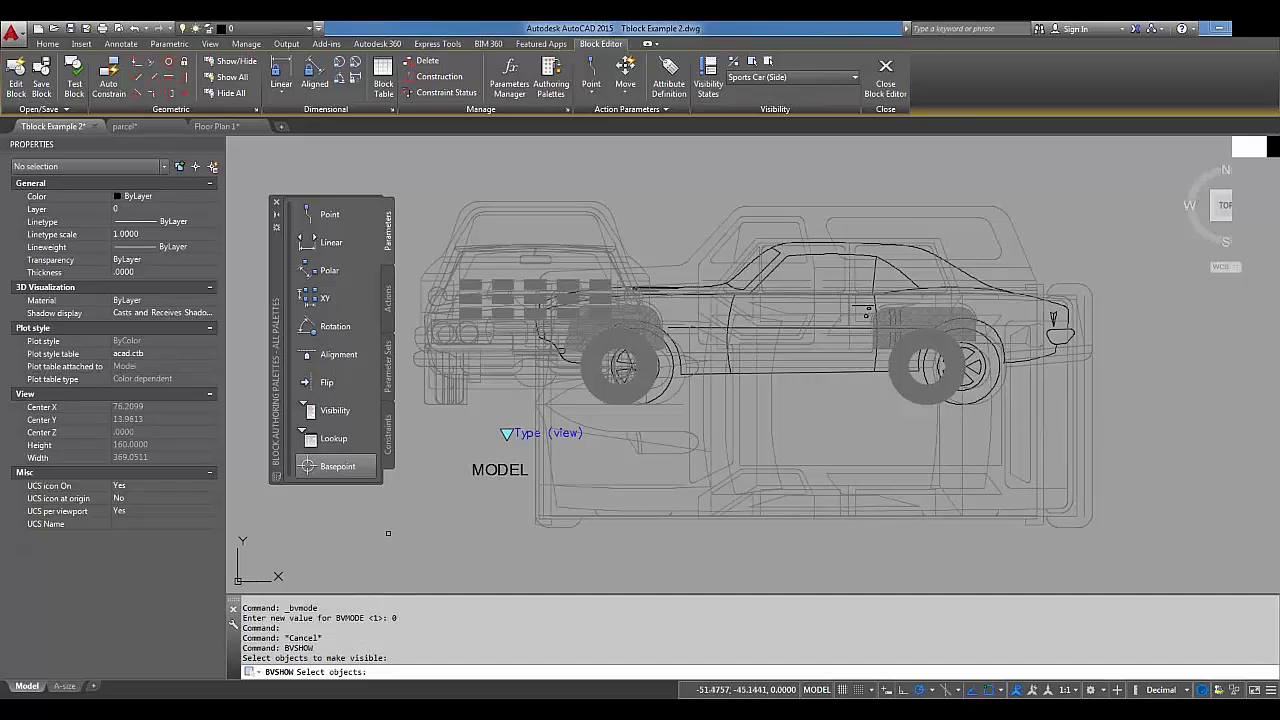
click(491, 469)
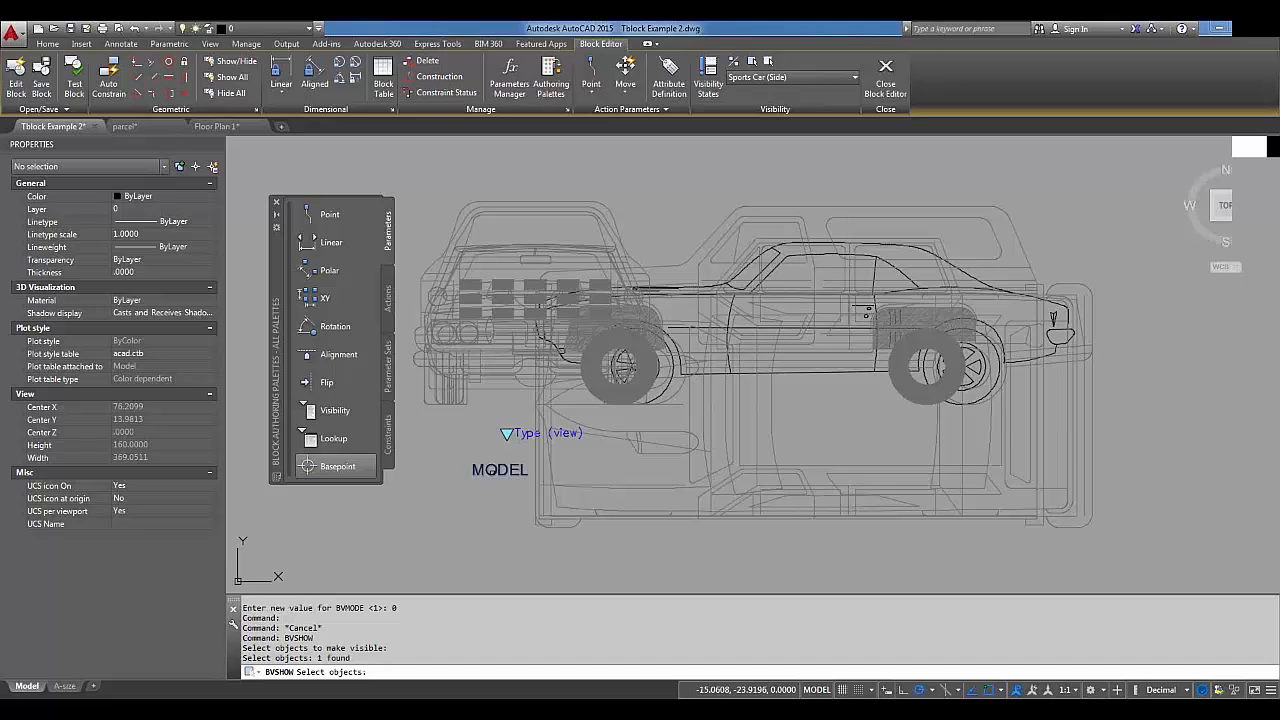
key(Return)
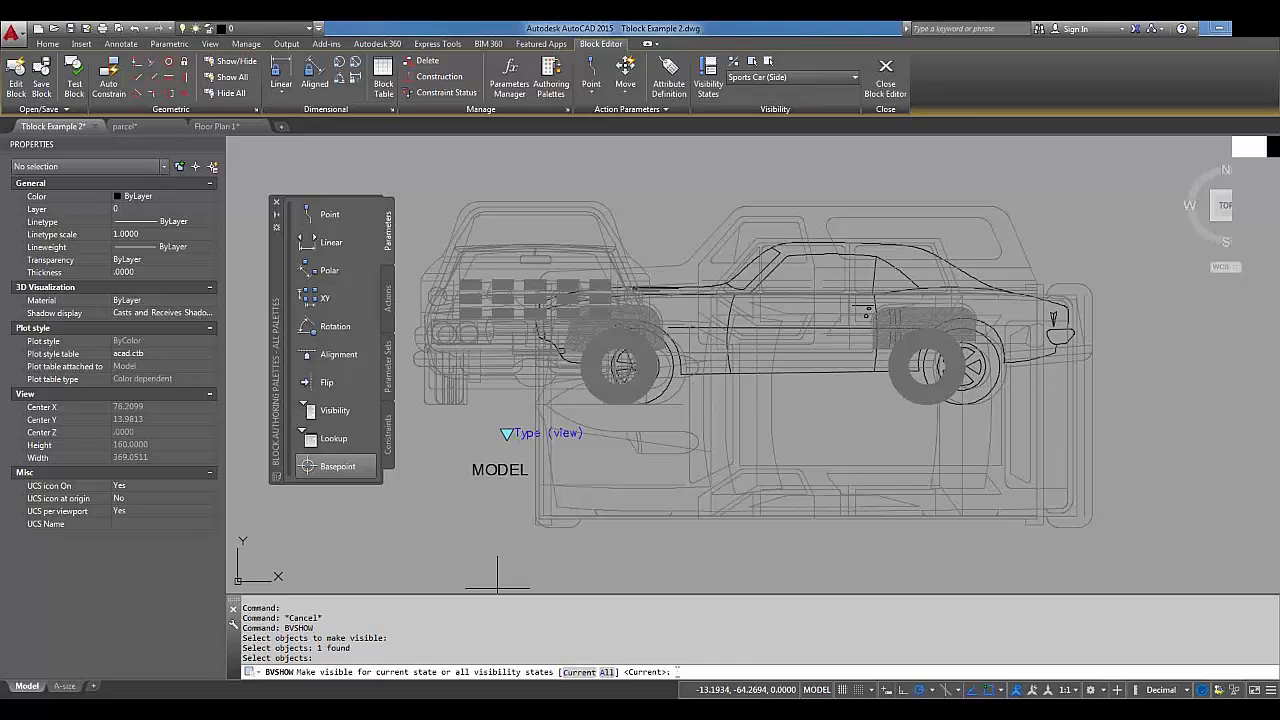
text(all)
key(Return)
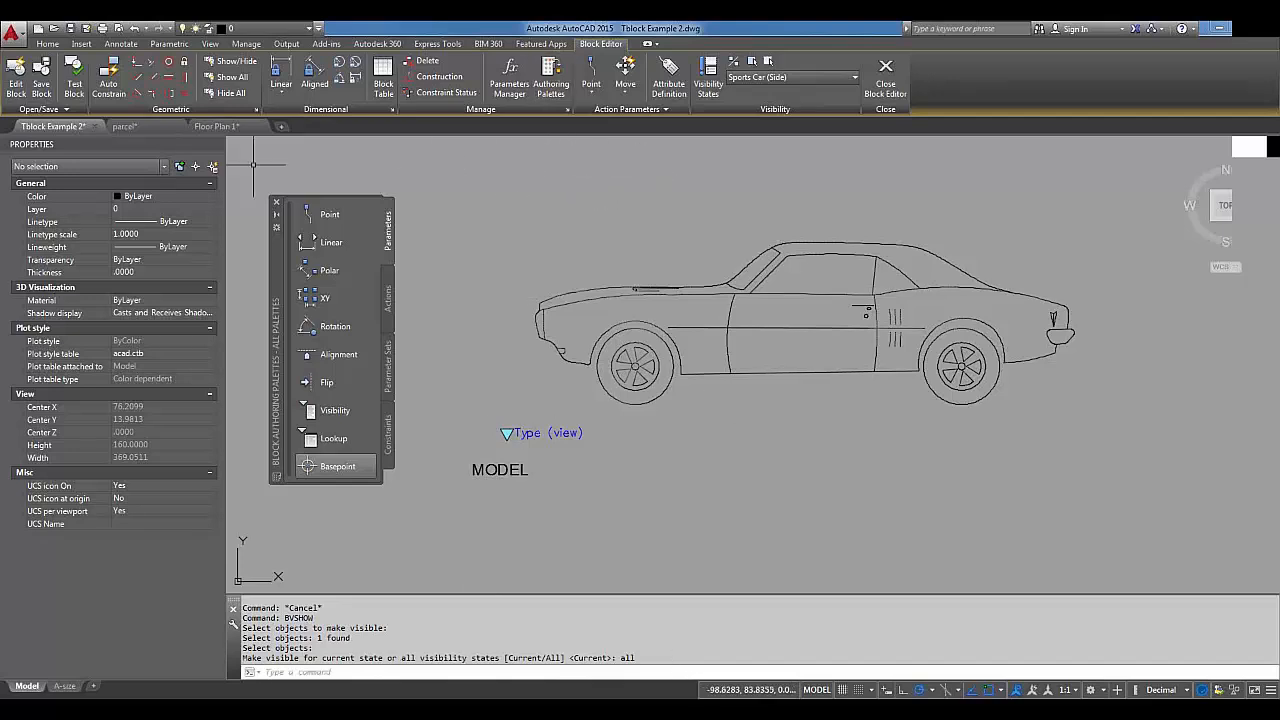
Test the block in a test window and switch the car to Sports Car (Front).
click(73, 84)
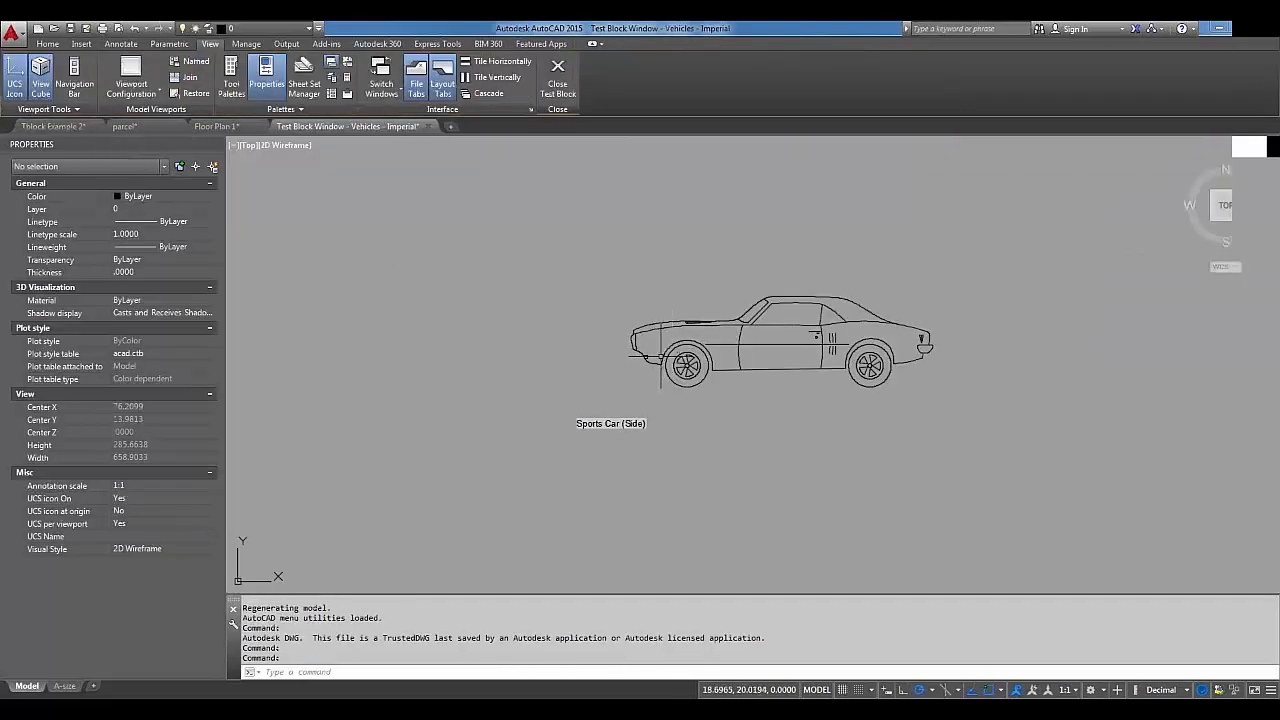
click(634, 356)
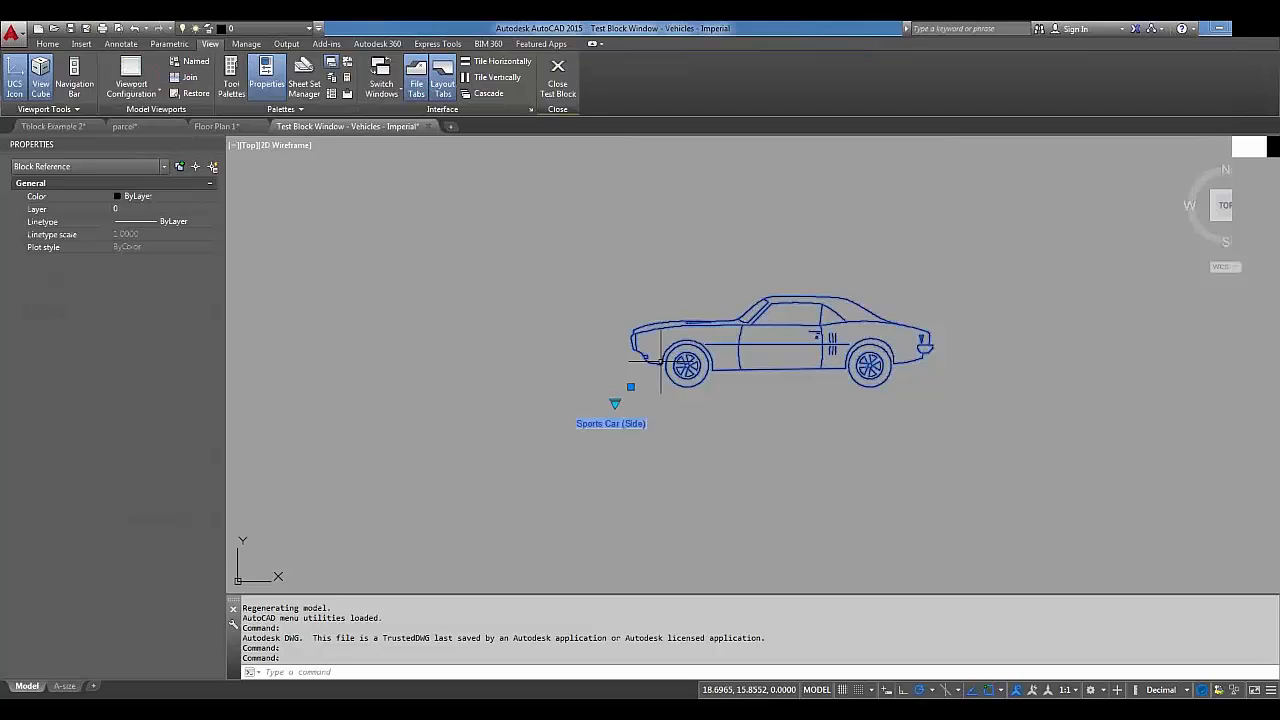
click(615, 404)
click(649, 445)
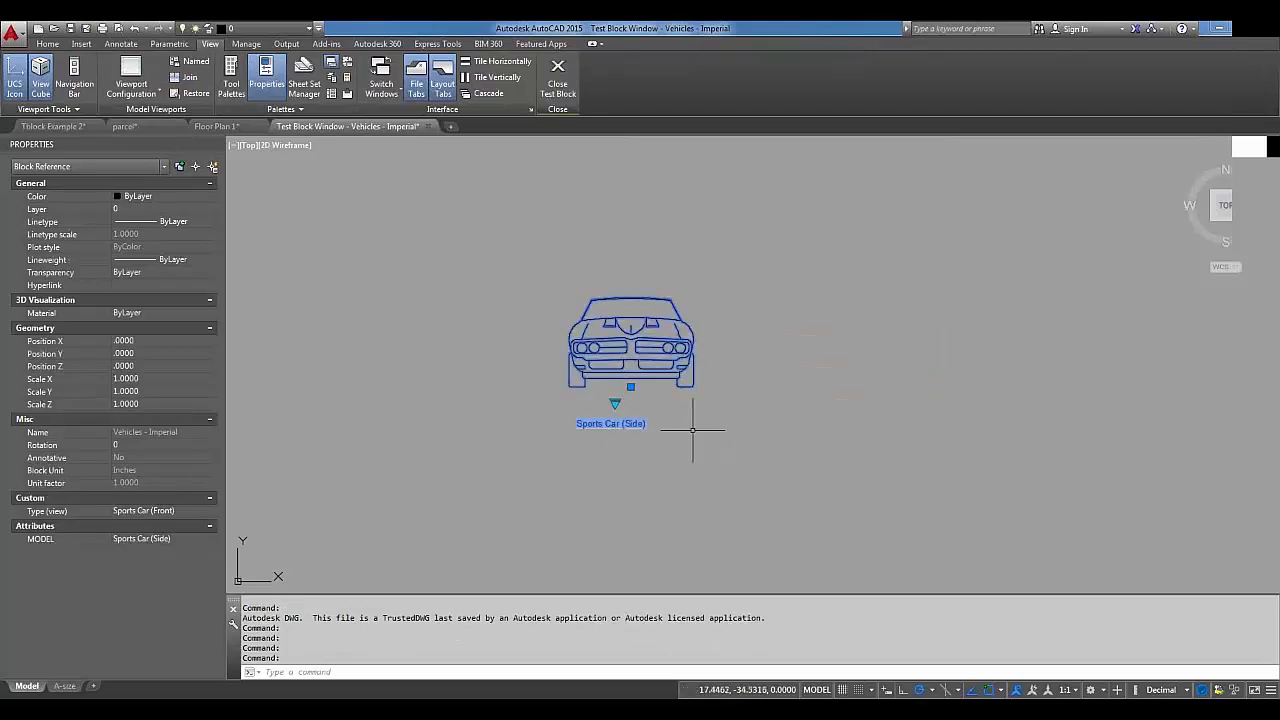
Switch the test car to Sedan (Front), regenerate so the label updates, then close the test window.
click(620, 404)
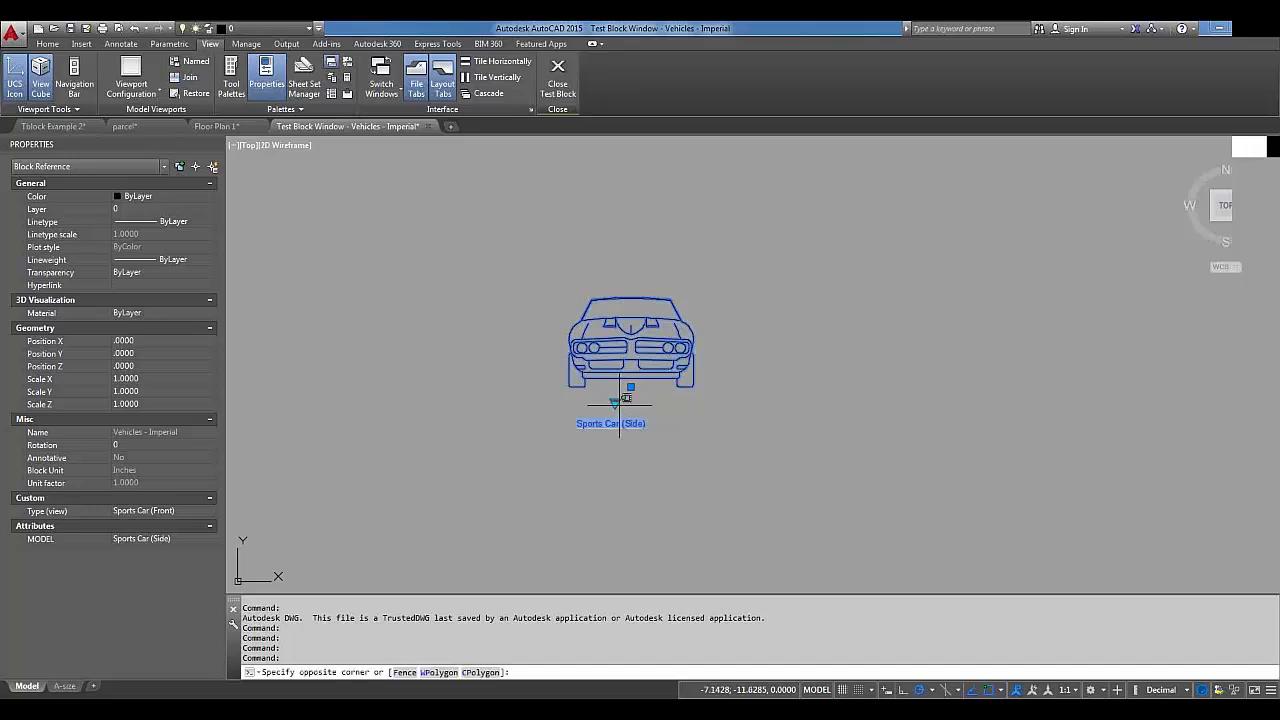
click(615, 404)
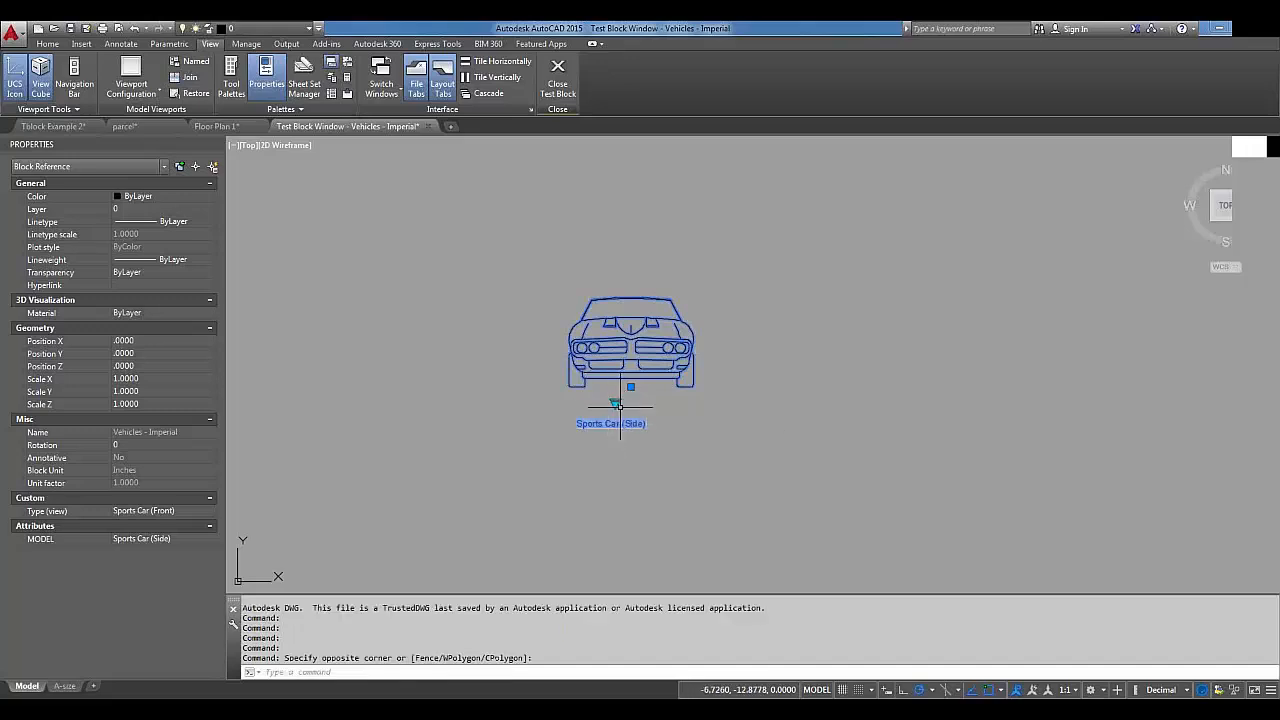
click(615, 404)
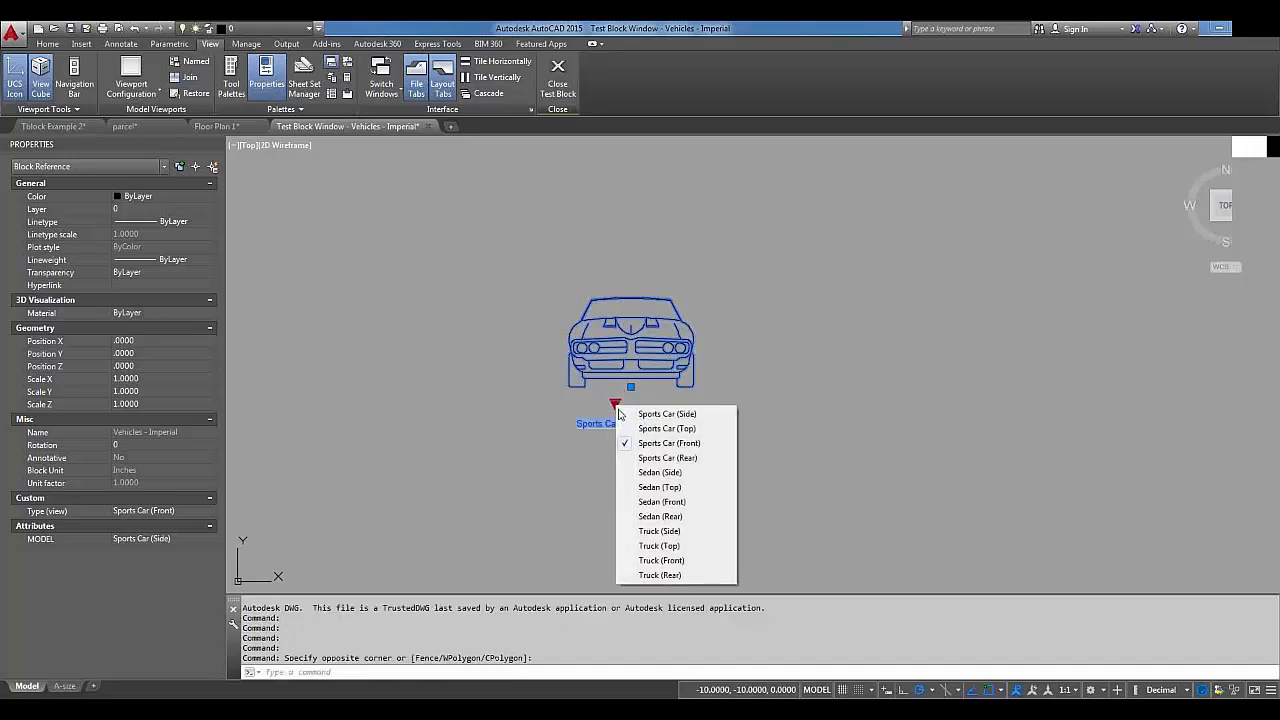
click(636, 510)
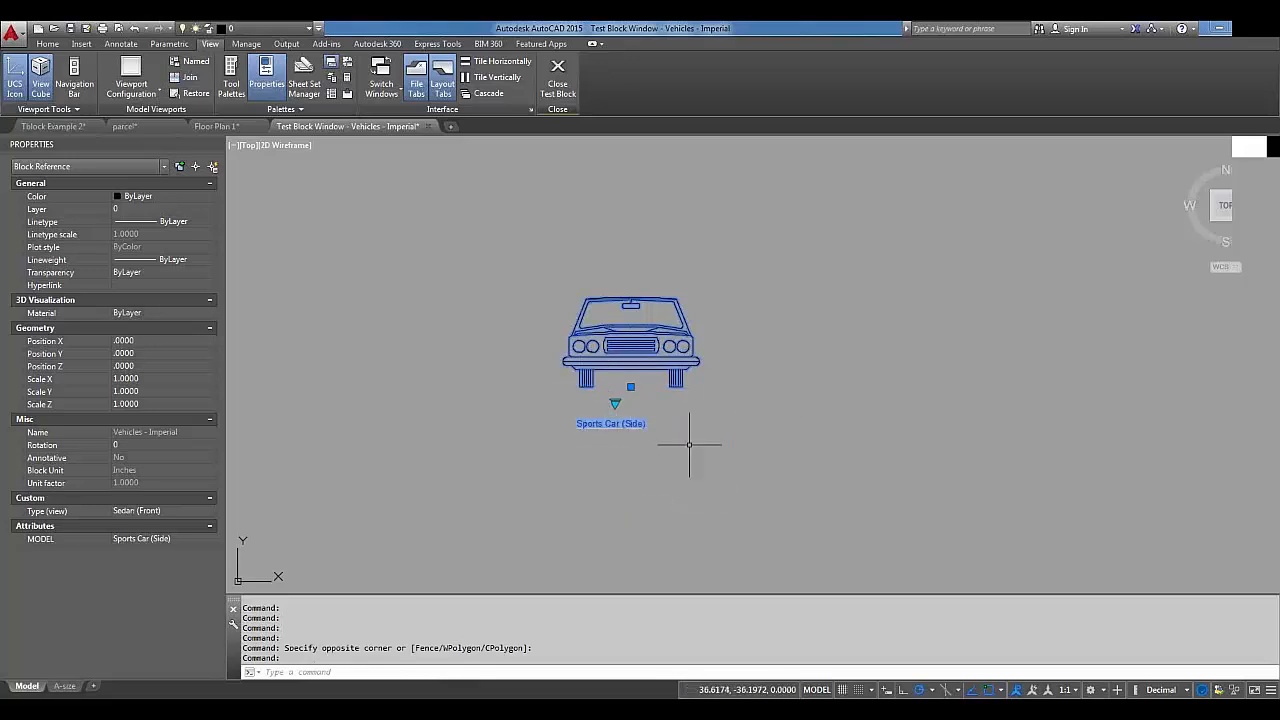
text(r)
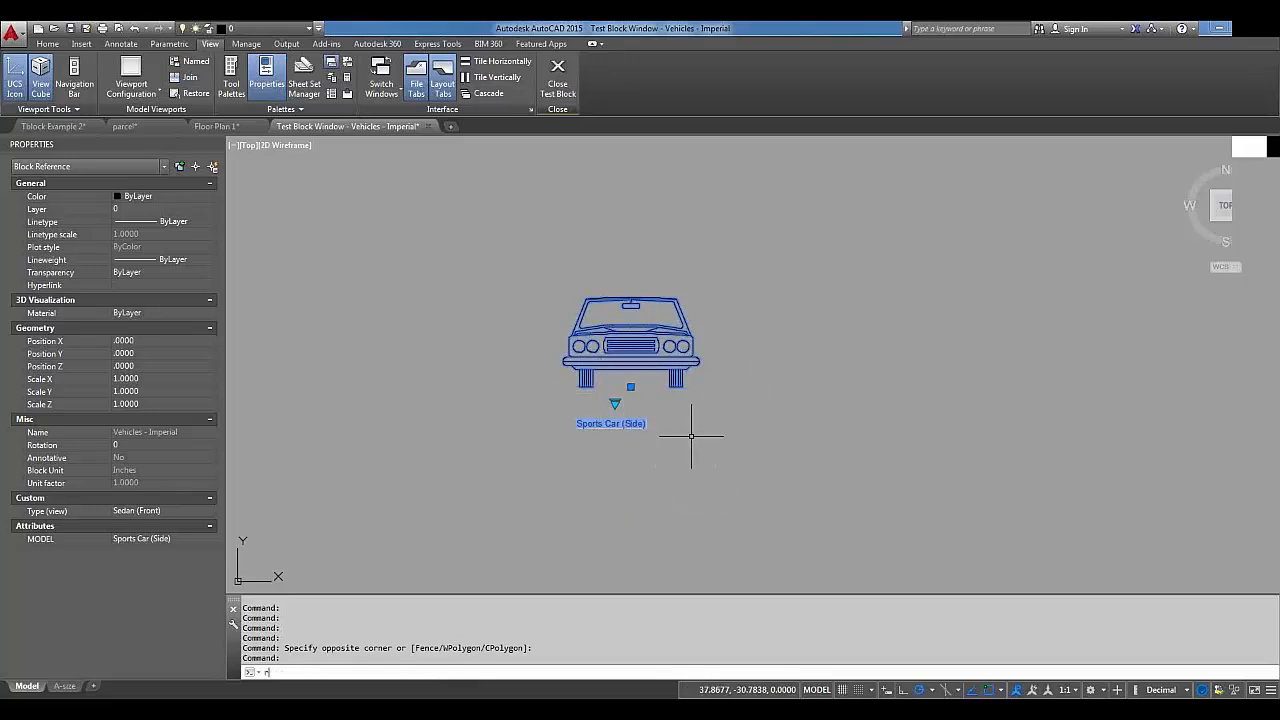
text(ea)
key(Return)
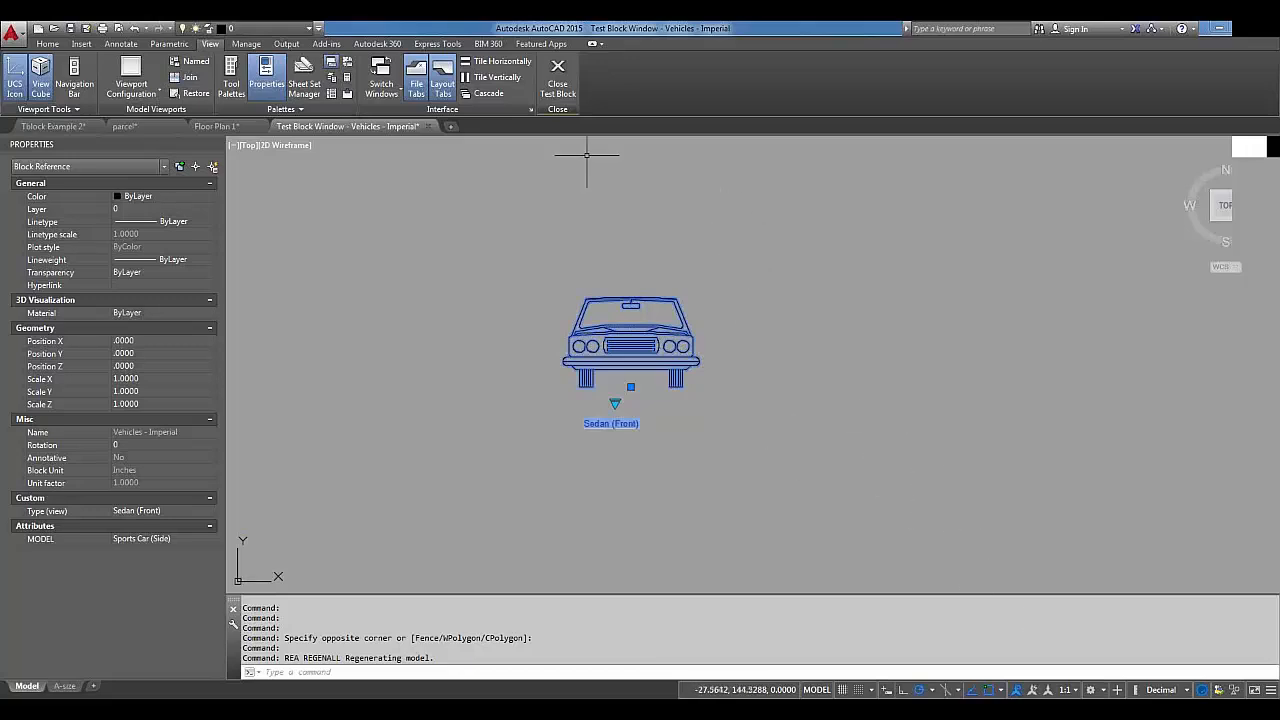
click(558, 80)
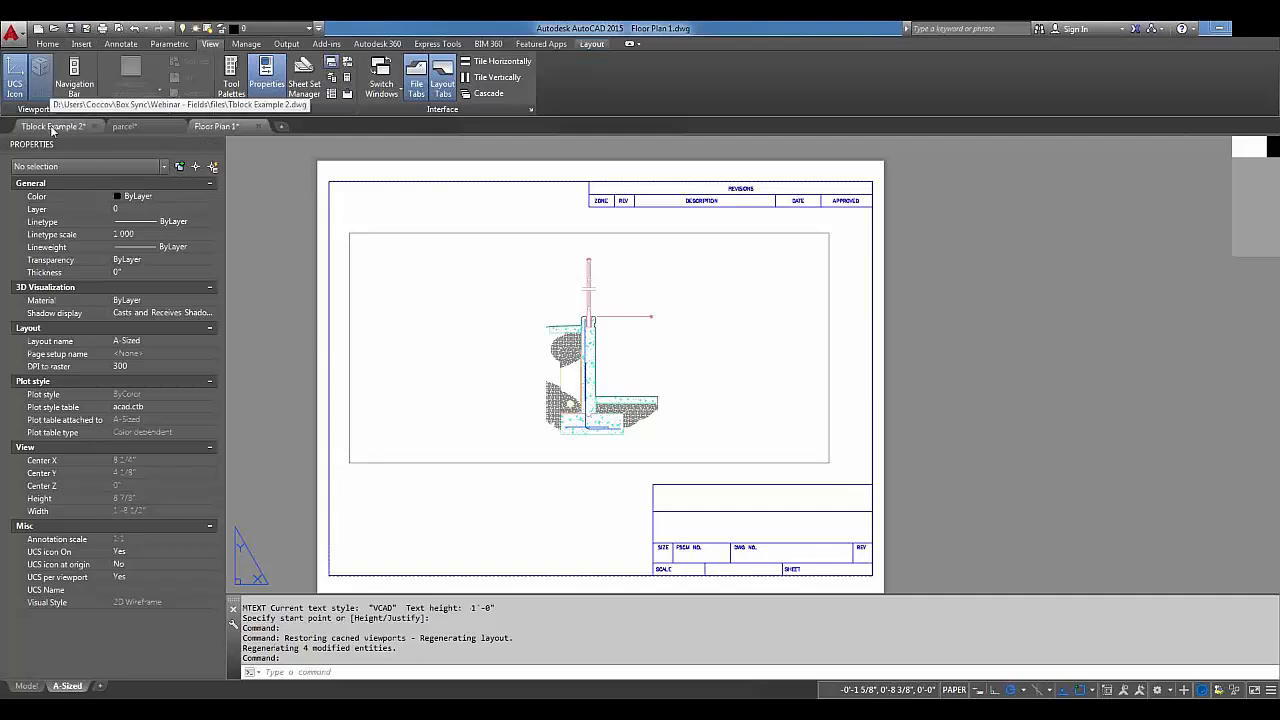
In Tblock Example 2, close the Block Editor and save the block changes.
click(52, 127)
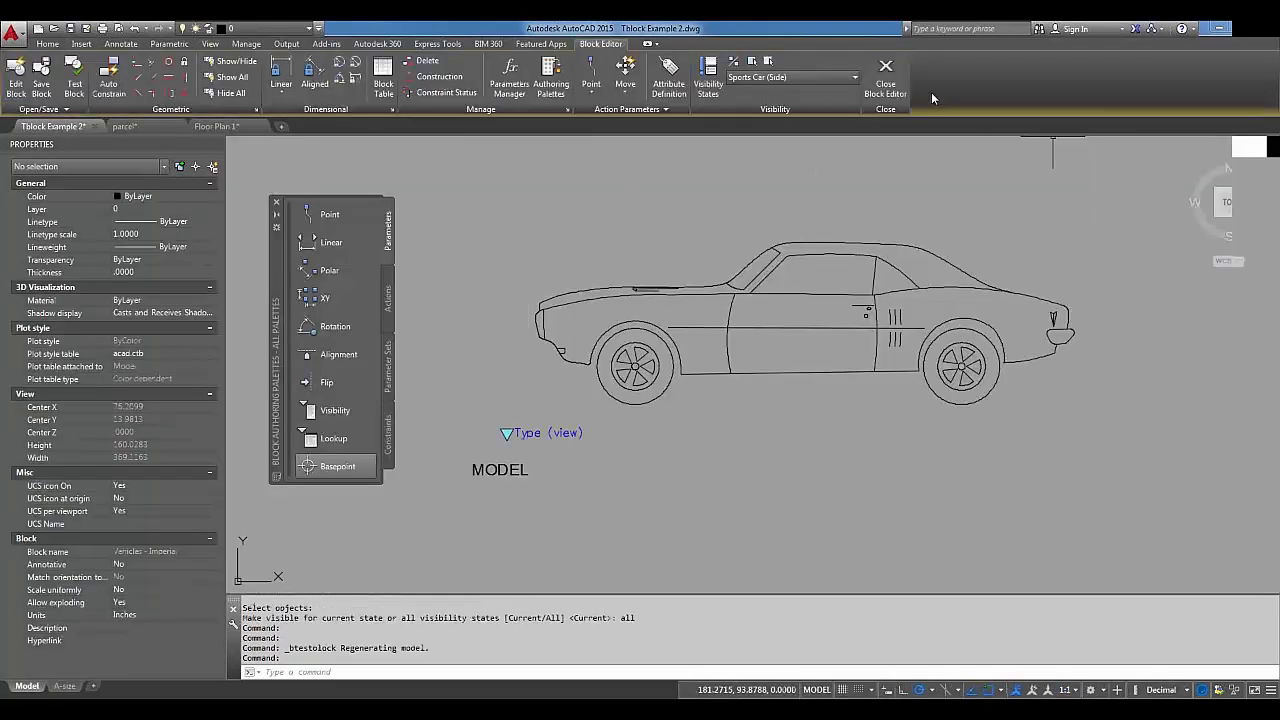
click(892, 92)
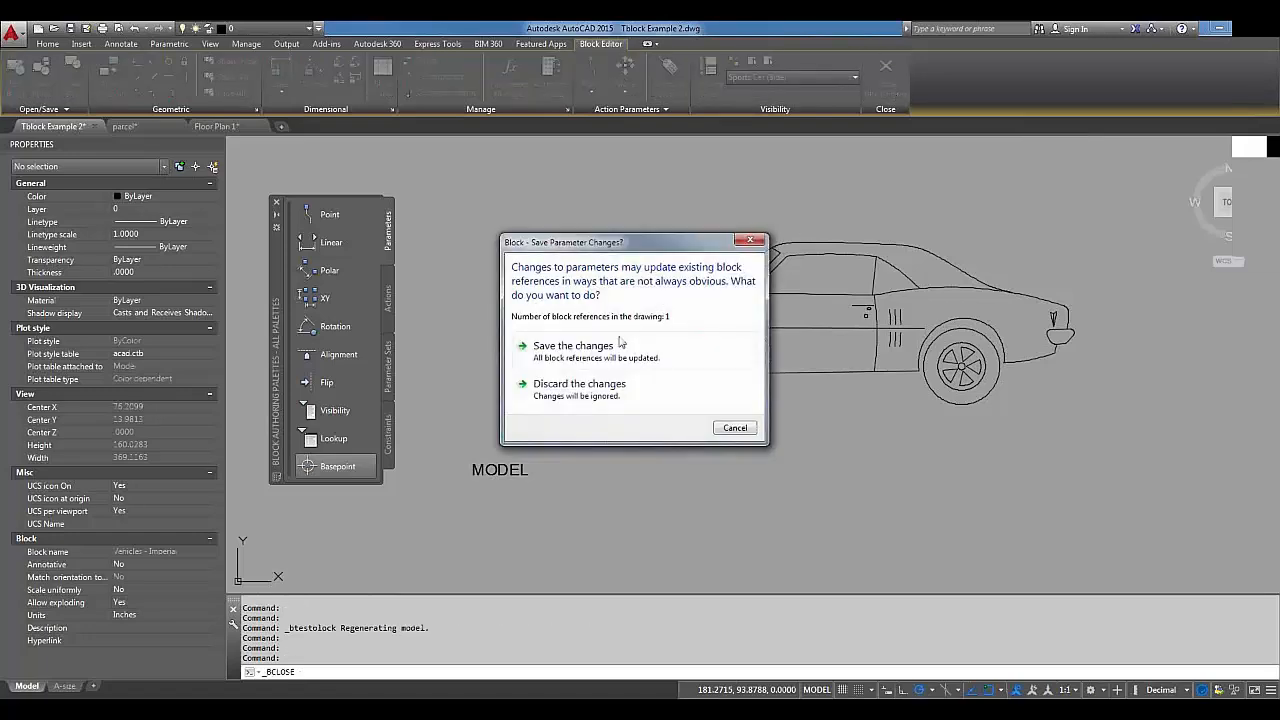
click(560, 340)
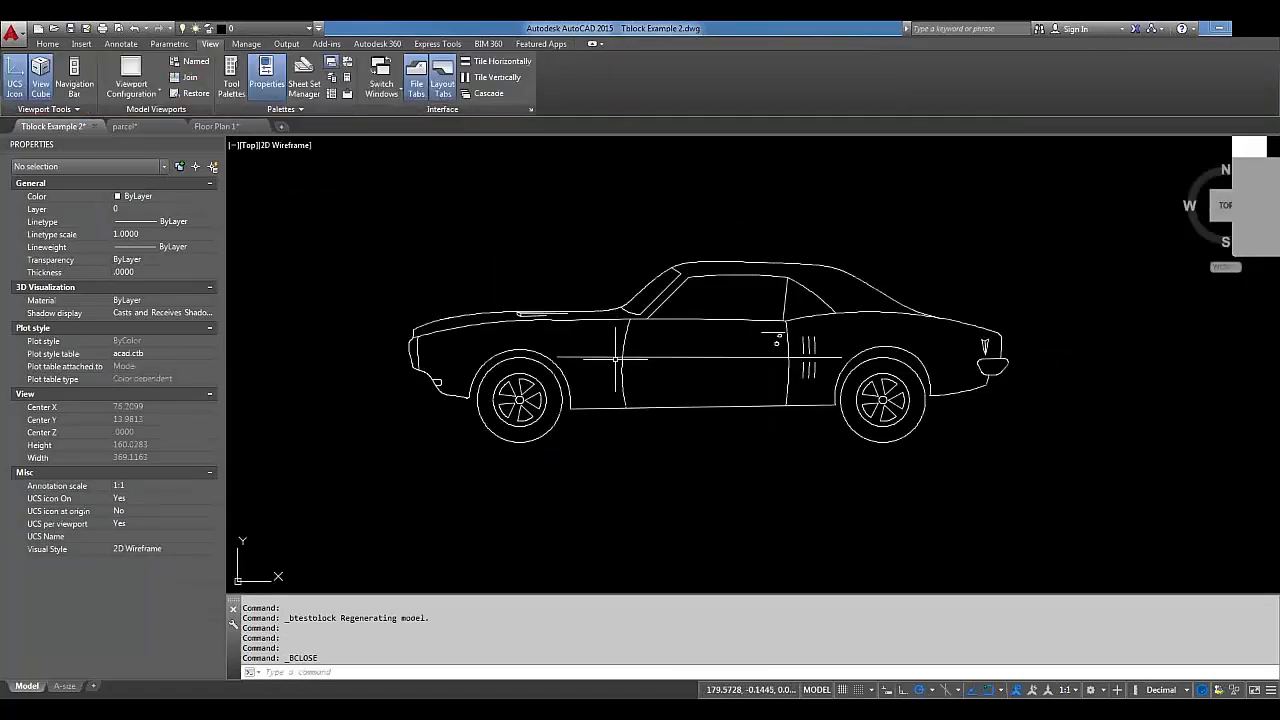
Switch the placed car block to the Sedan (Side) view.
click(605, 355)
click(598, 360)
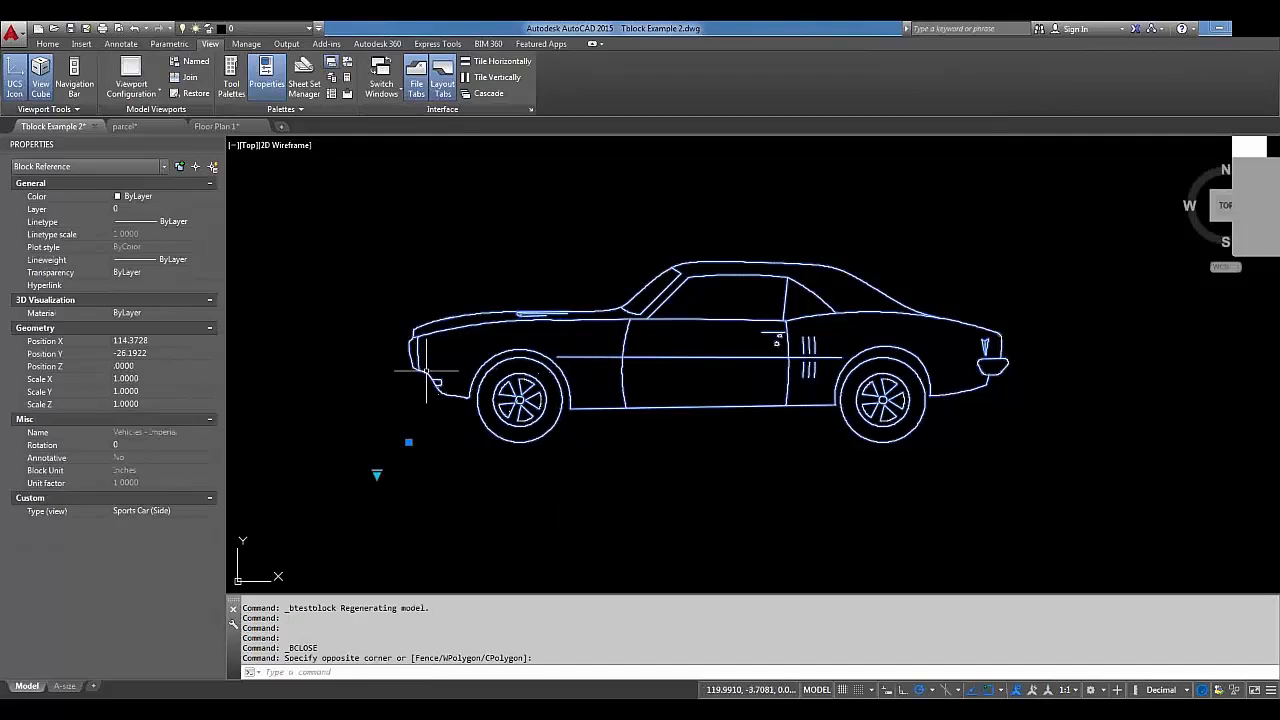
click(377, 474)
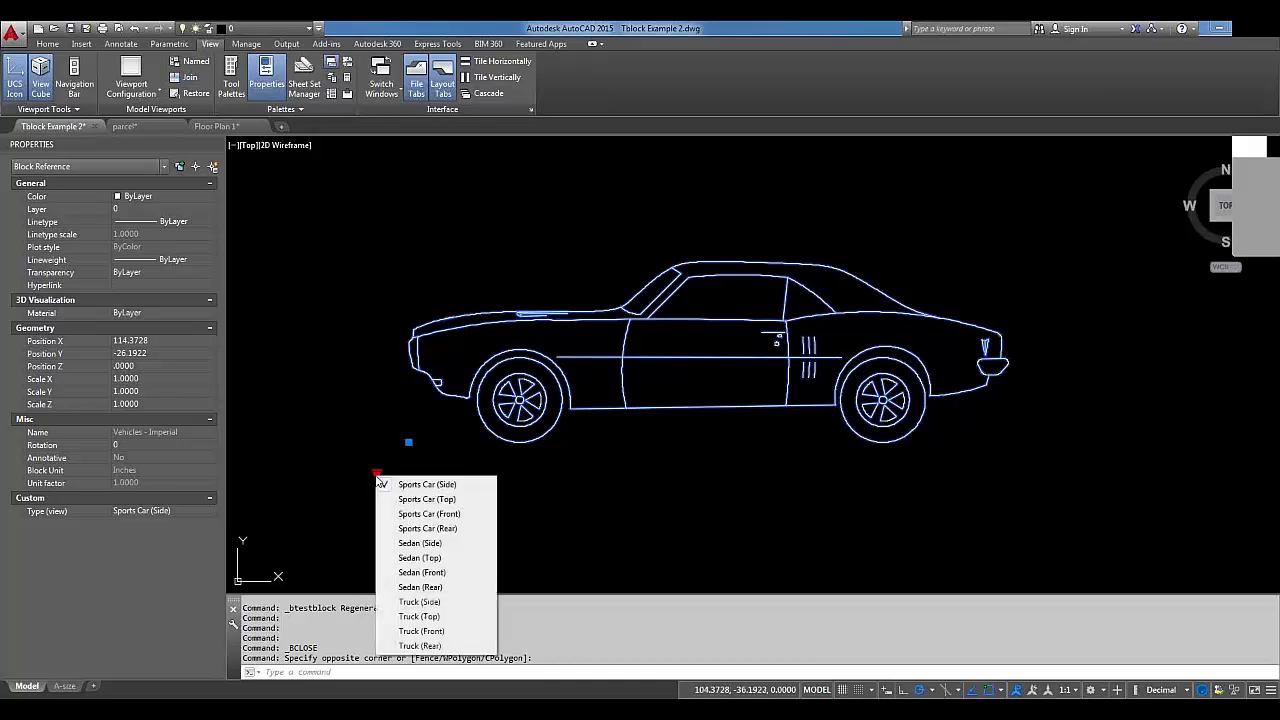
click(413, 536)
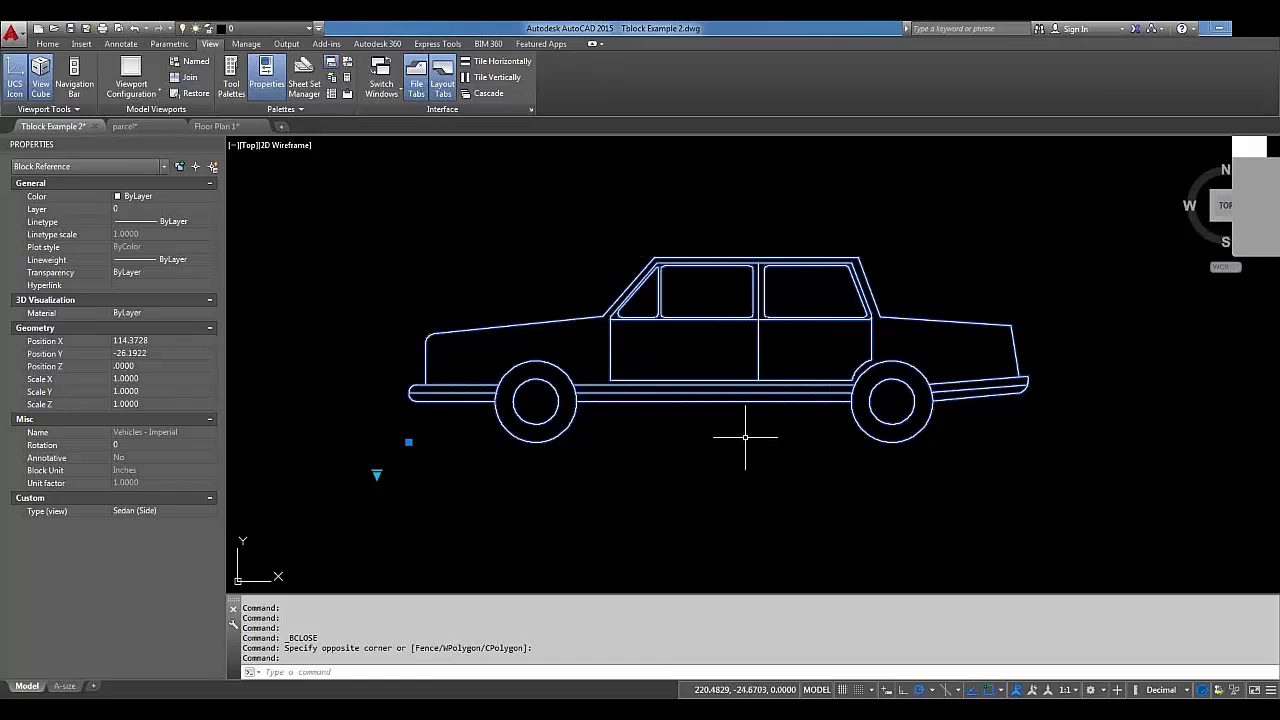
Run ATTSYNC on the Vehicles - Imperial block and confirm the sync.
text(ptt)
text(YNC)
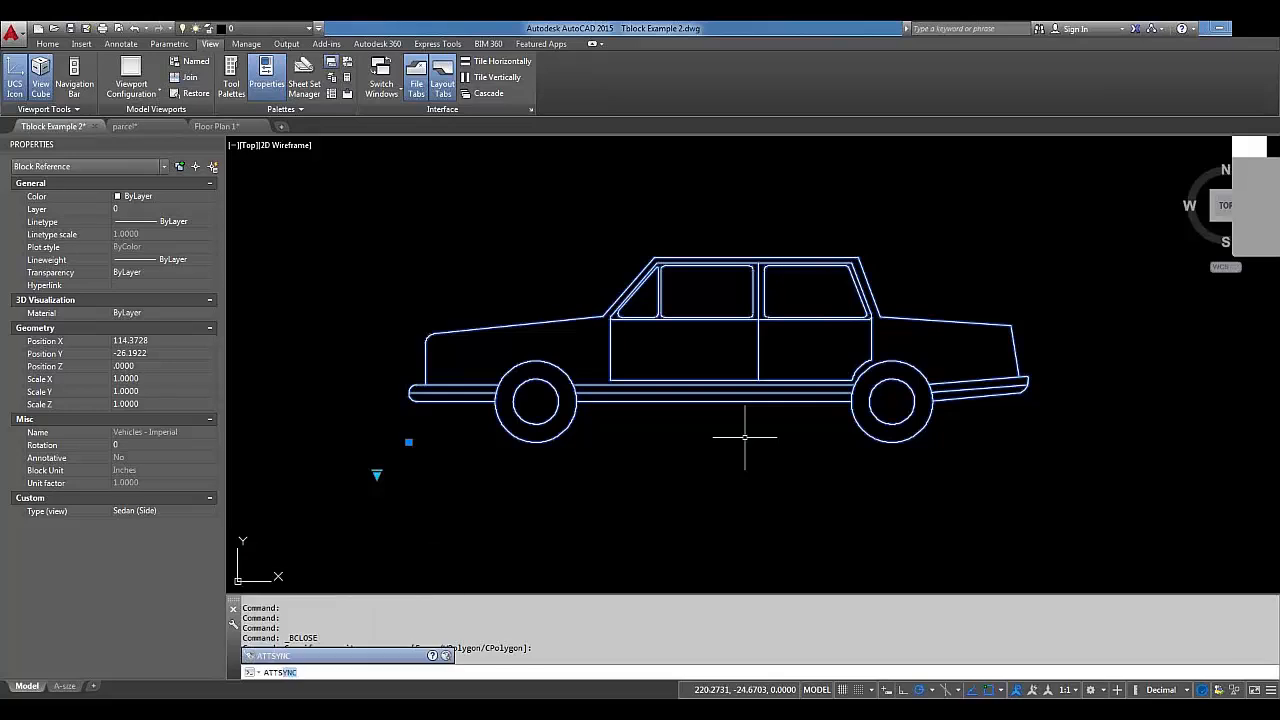
key(Return)
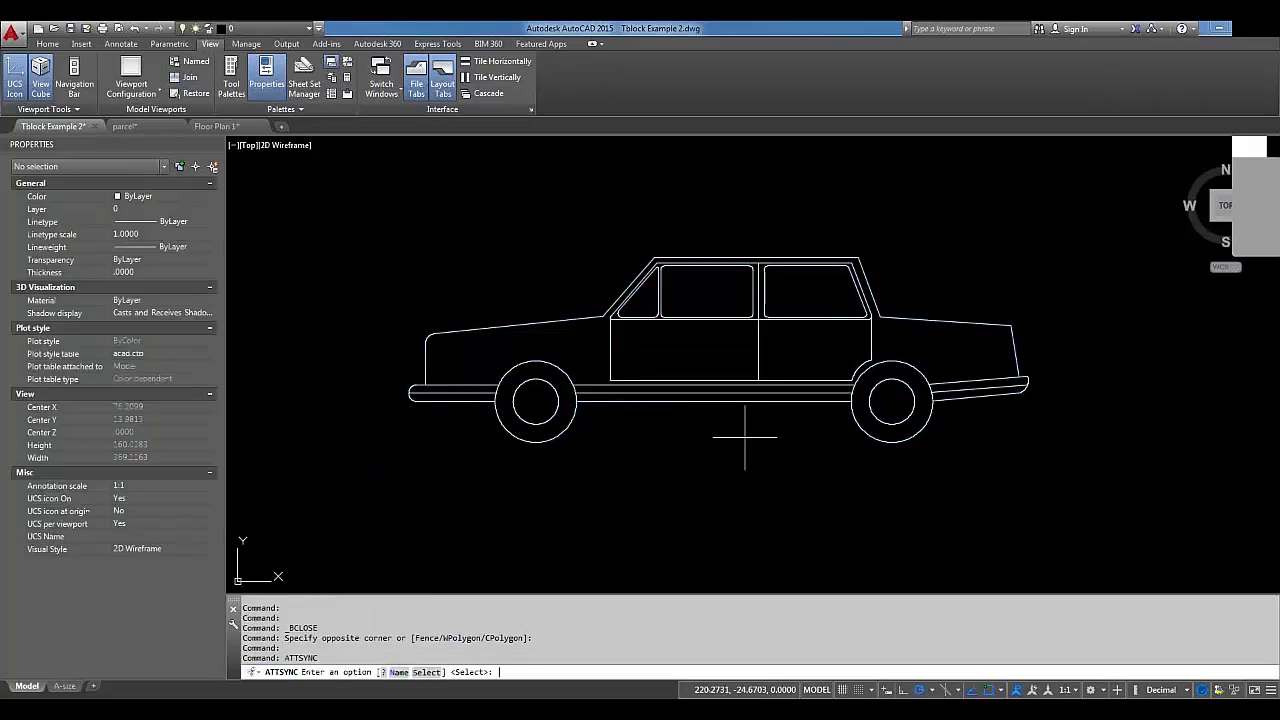
key(Return)
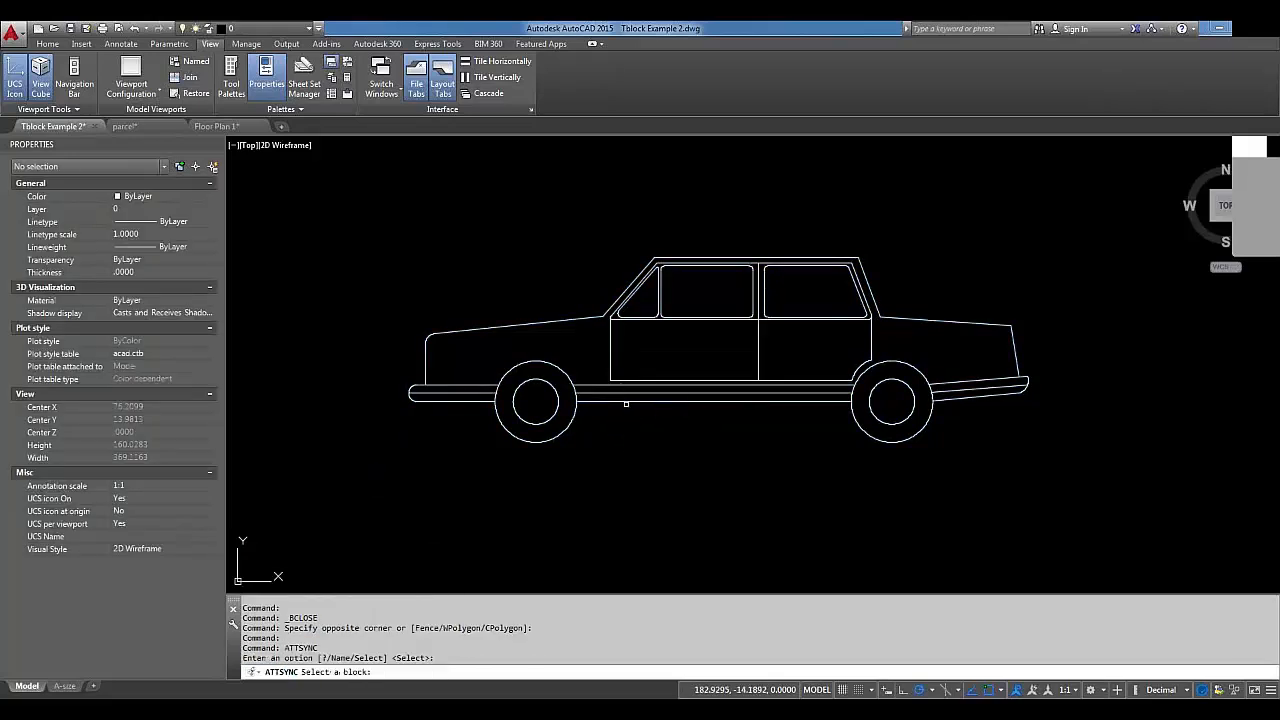
click(625, 402)
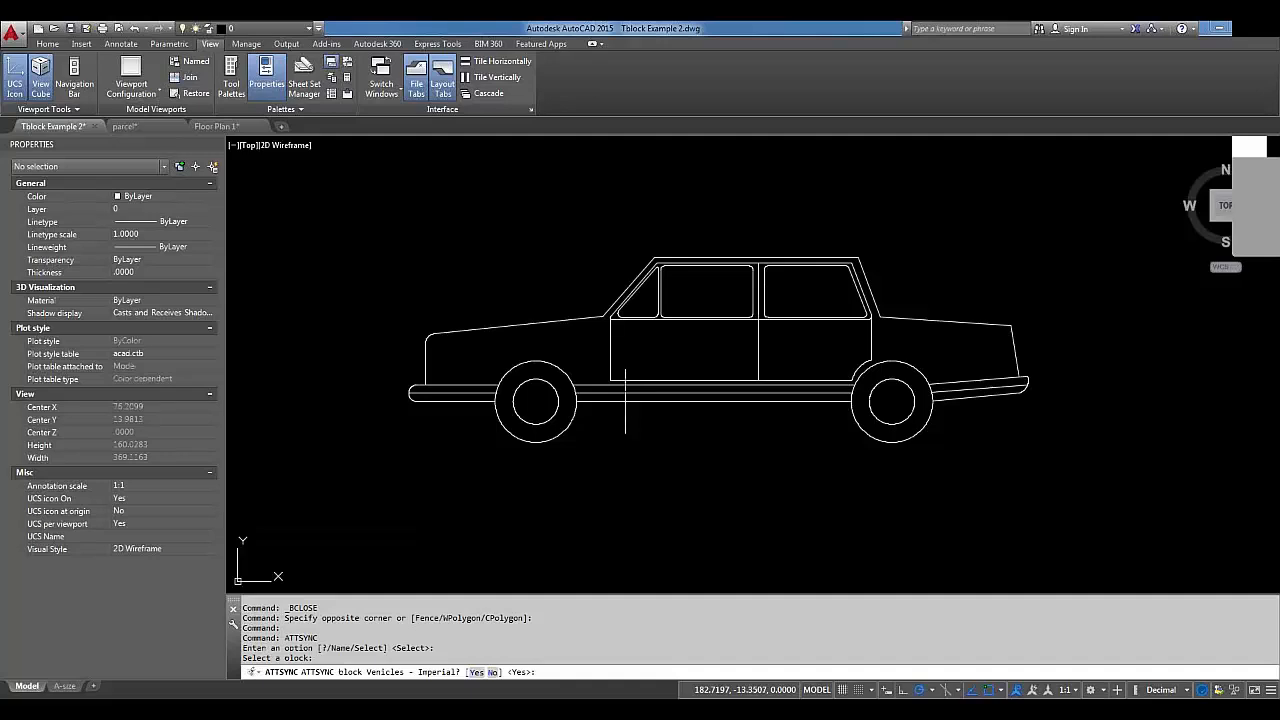
key(Return)
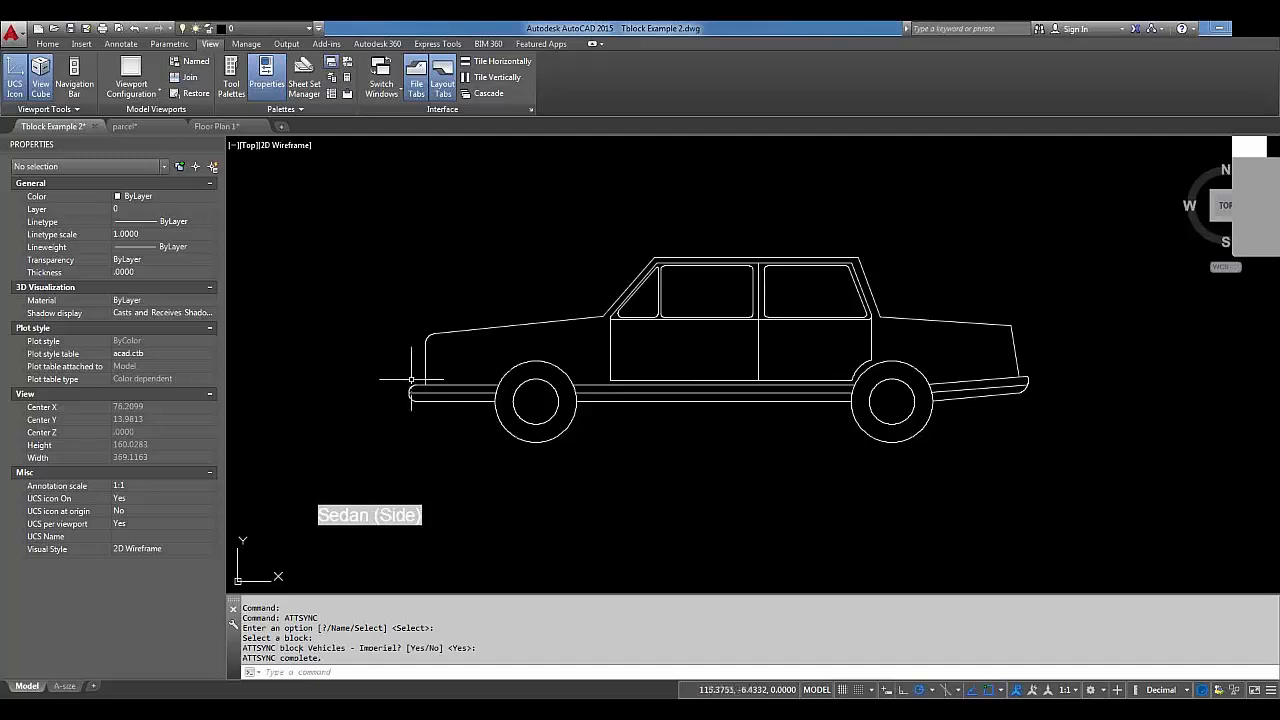
Switch the car to Sports Car (Front) and regenerate so its label matches.
click(425, 379)
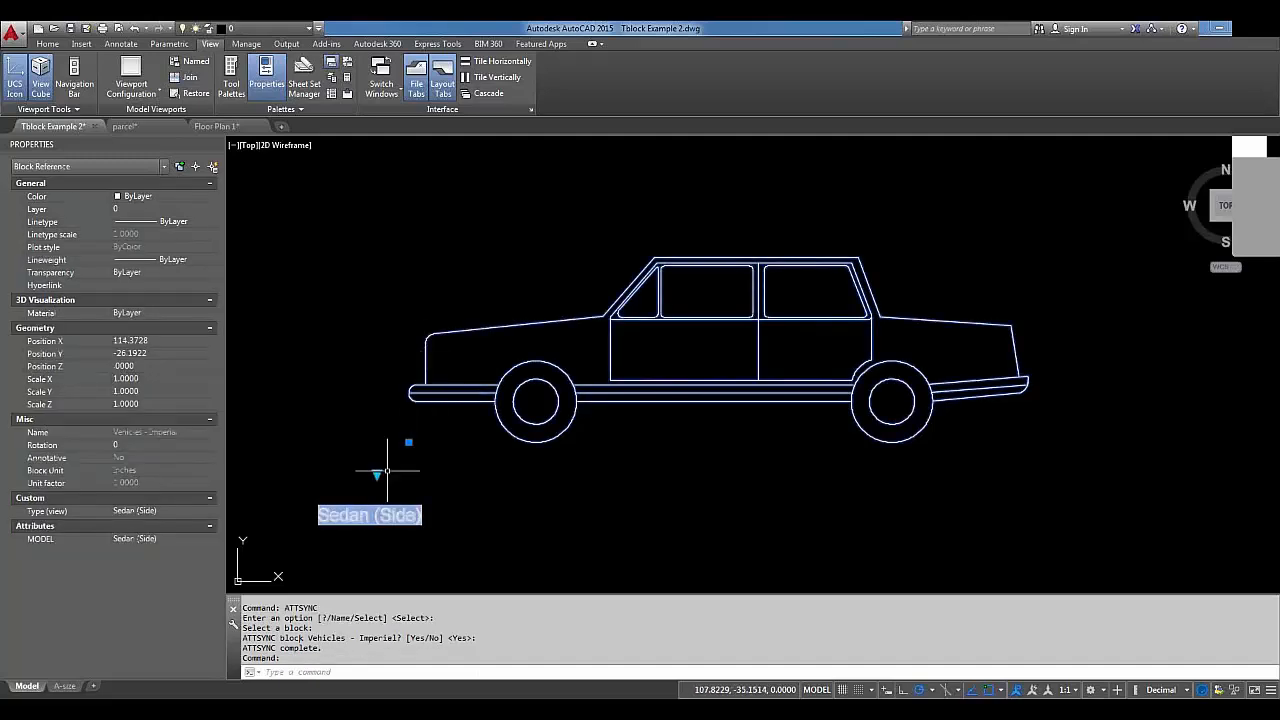
click(378, 477)
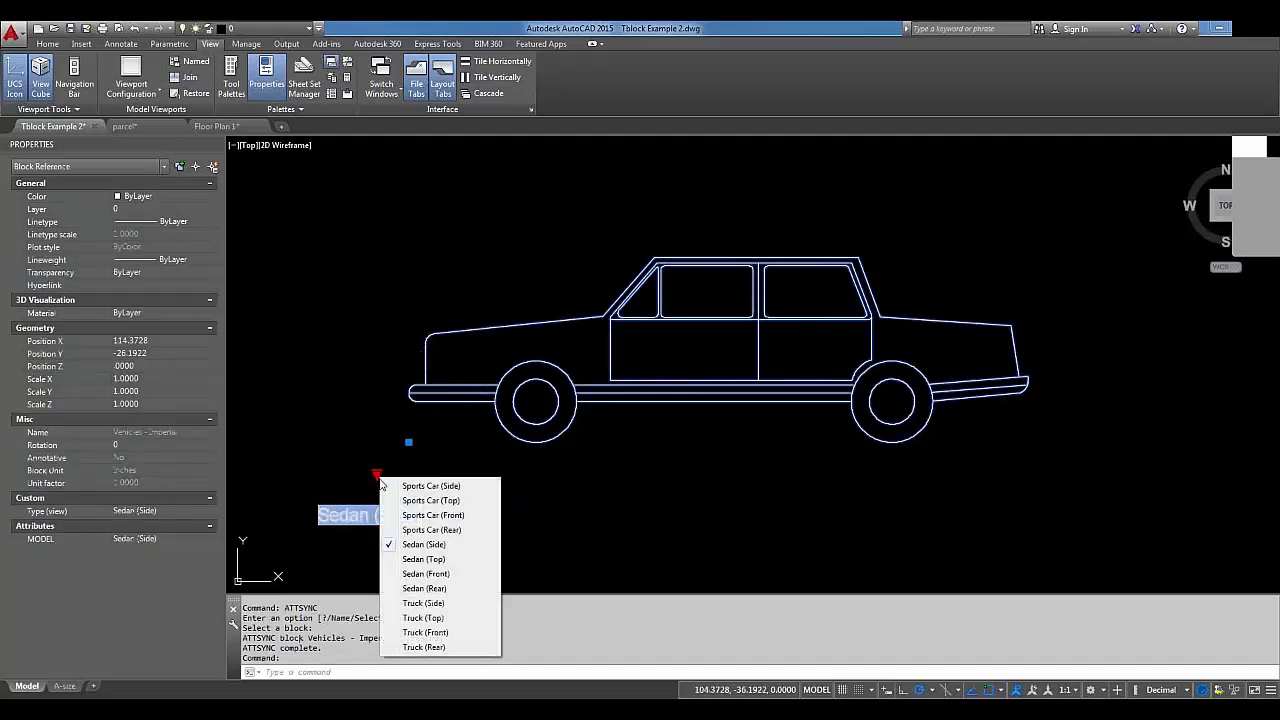
click(416, 515)
text(rera)
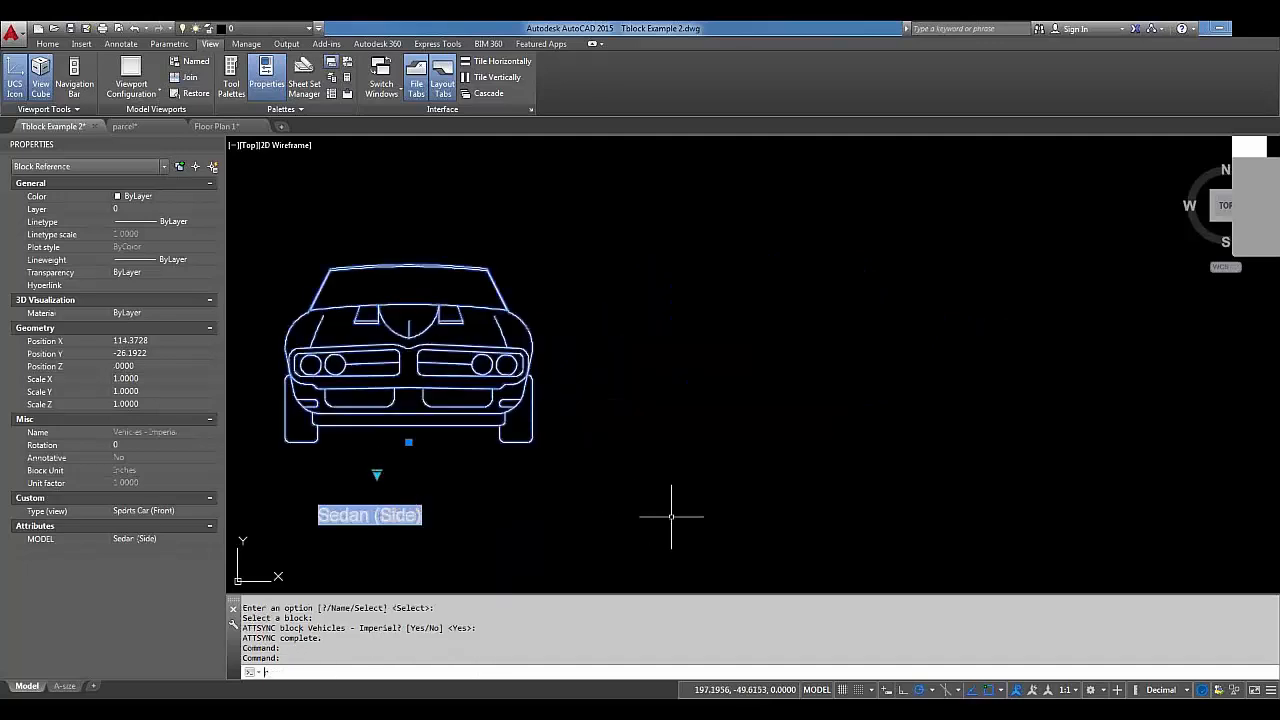
key(Return)
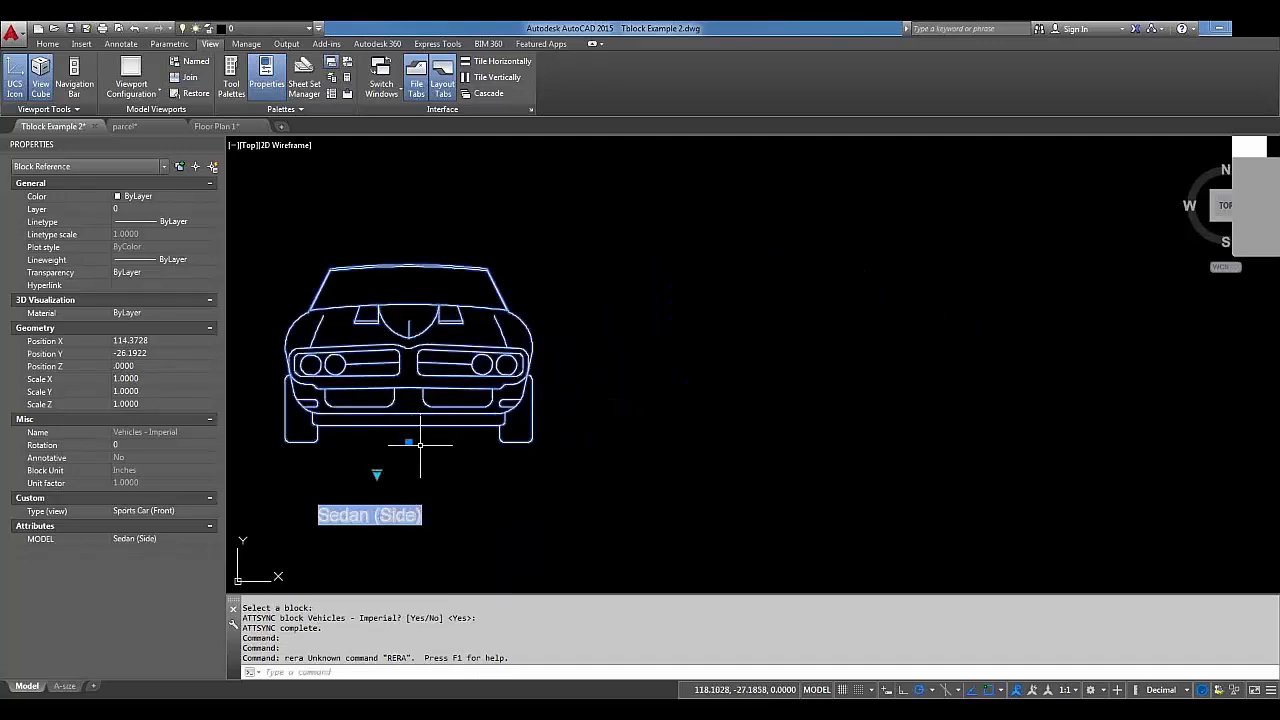
text(rea)
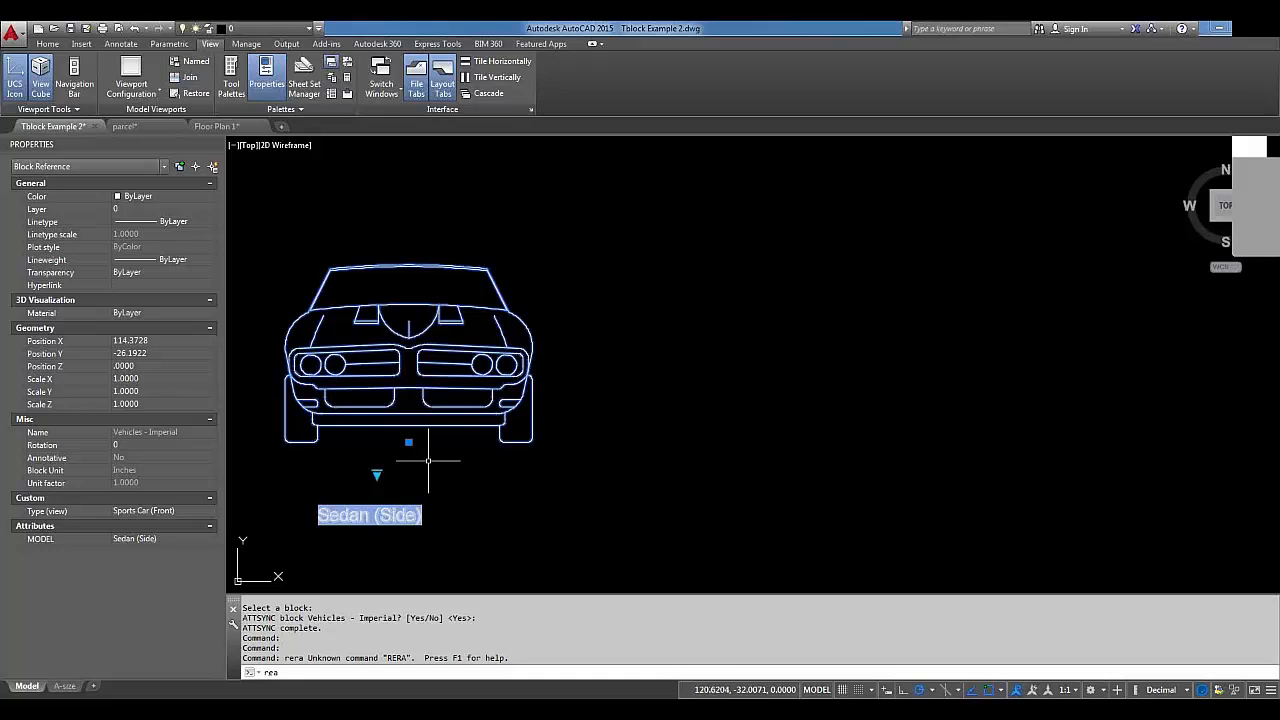
key(Return)
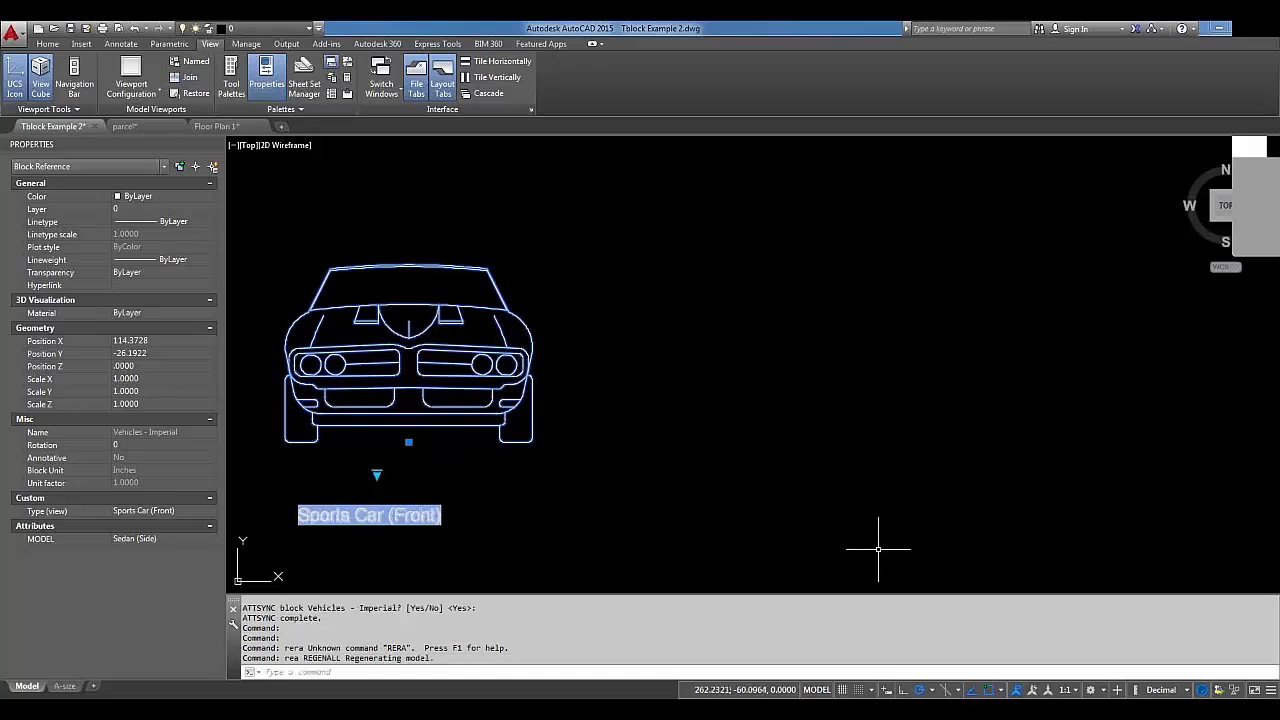